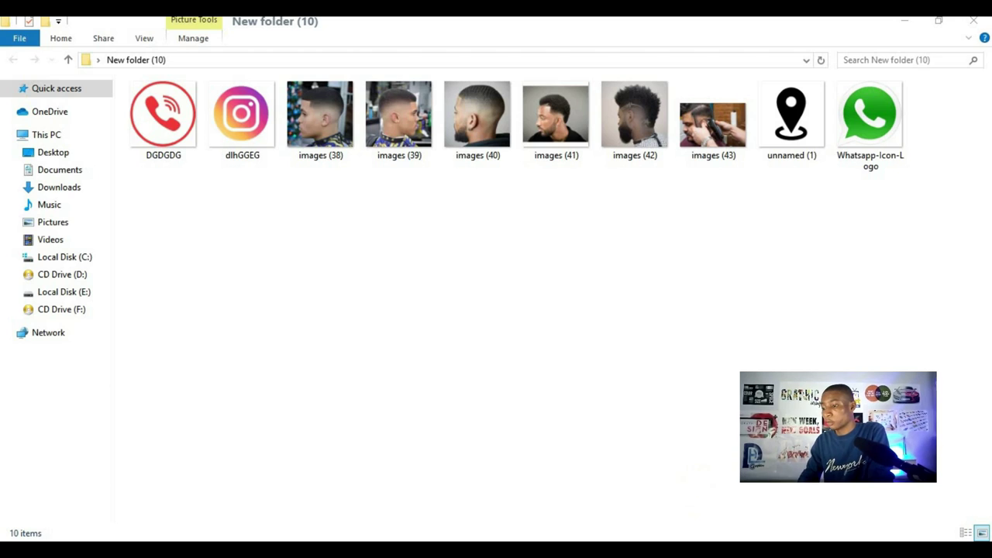
- Switch from the File Explorer photo folder to the blank Untitled-1 document in CorelDRAW X7
key(alt+Tab)
scroll(512, 325, down, 1)
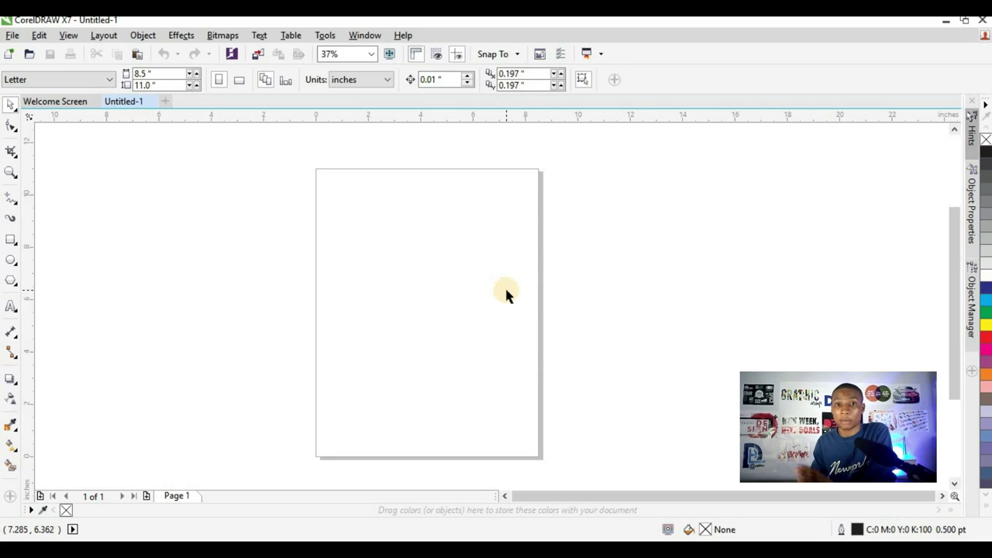
- Switch the drawing units to feet and set the page to a custom 5 × 3 ft size
scroll(506, 293, down, 1)
scroll(492, 312, up, 1)
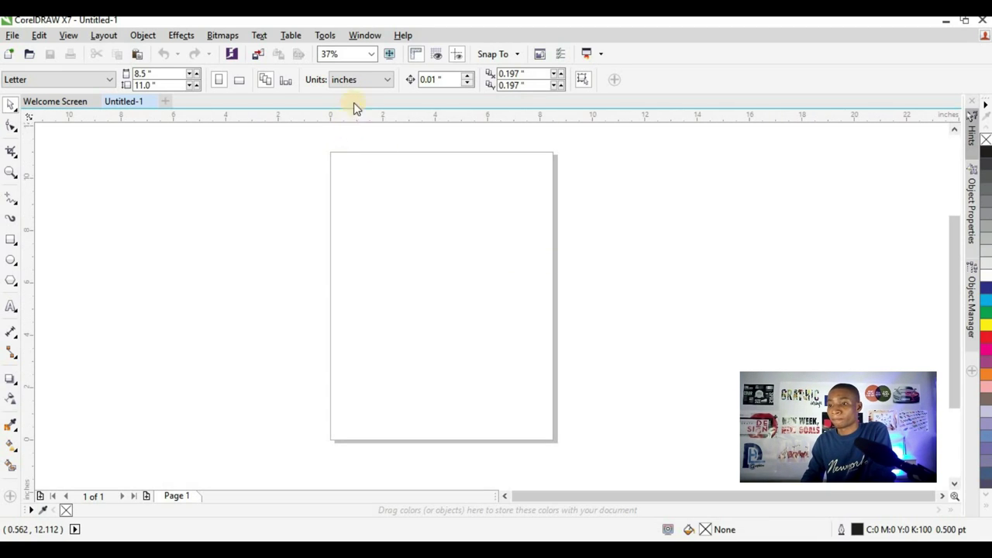
click(366, 79)
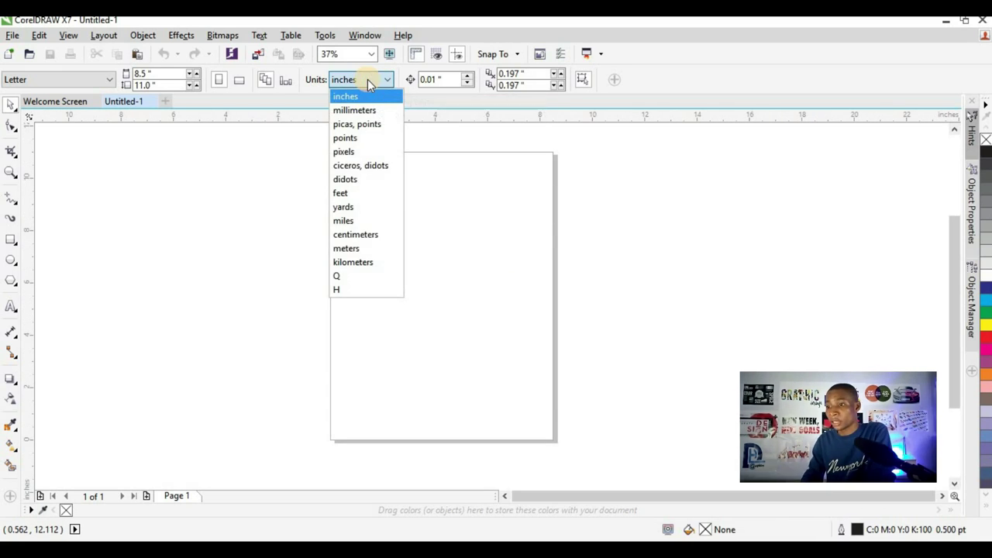
click(349, 193)
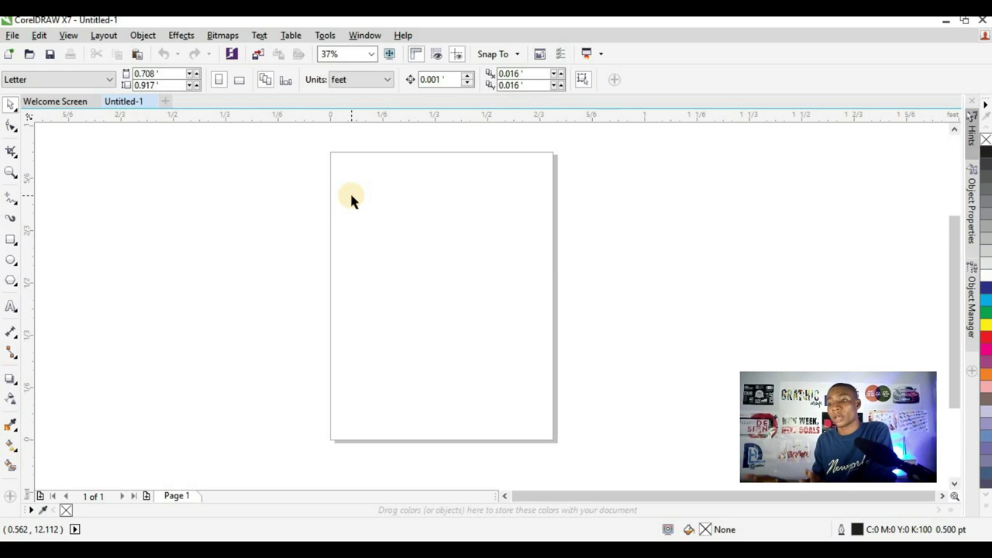
click(146, 74)
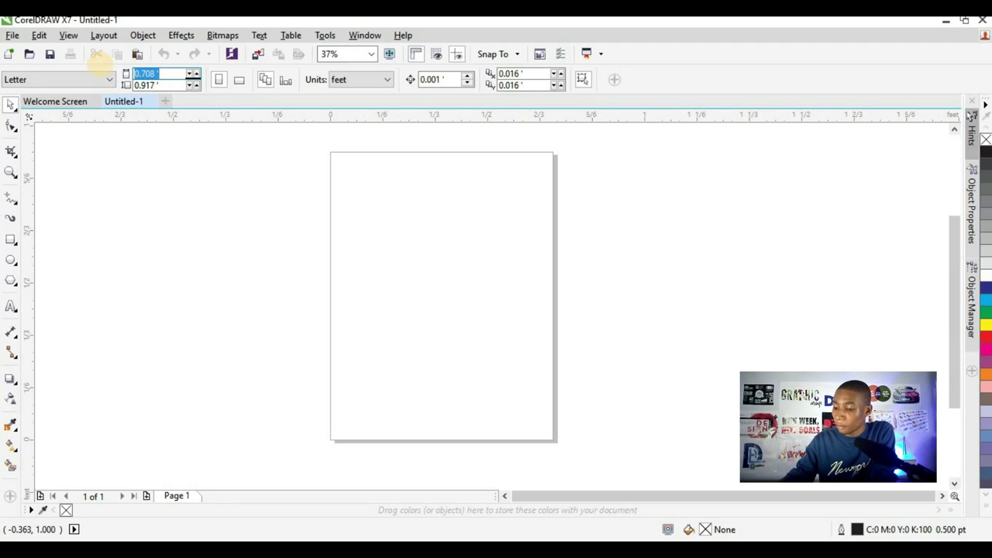
text(5)
key(Tab)
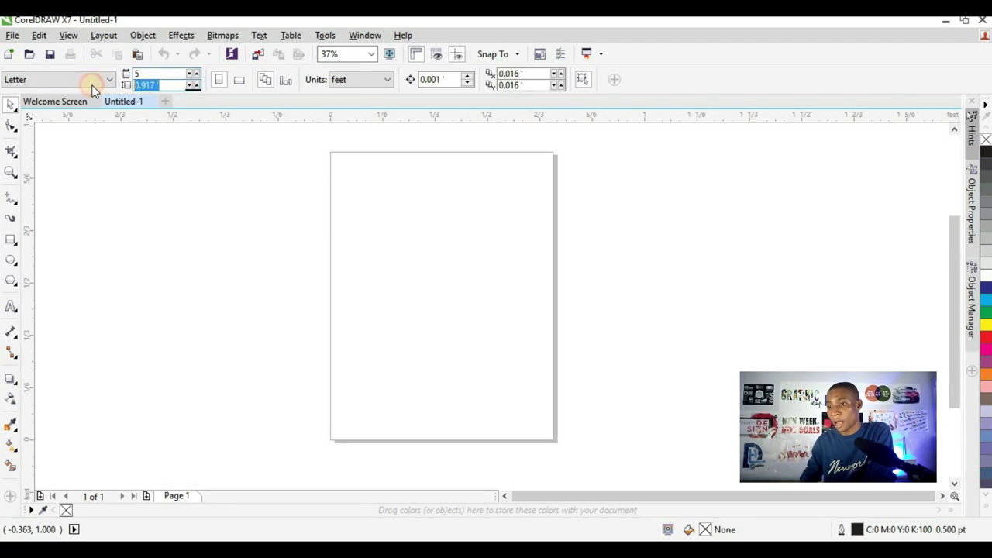
click(90, 84)
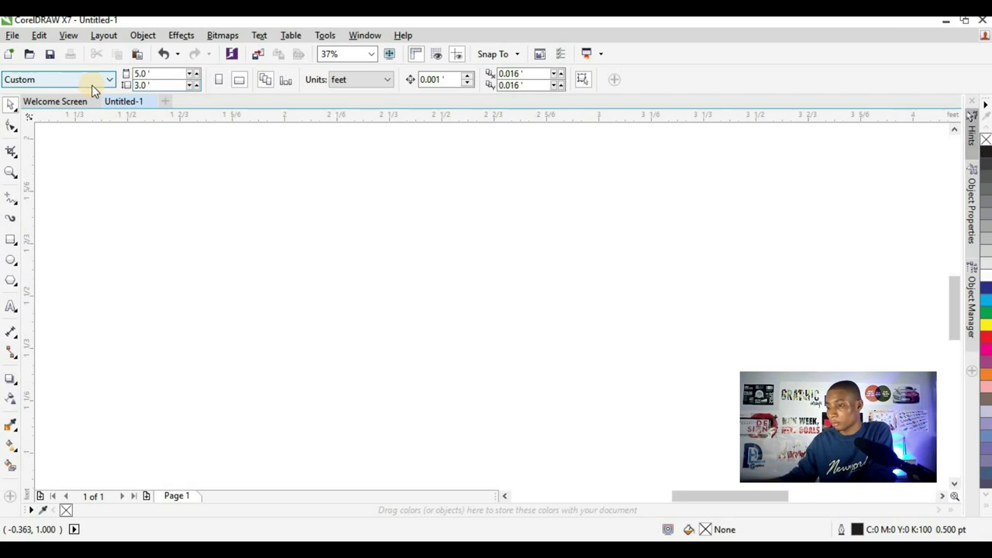
scroll(258, 286, down, 4)
scroll(244, 280, up, 2)
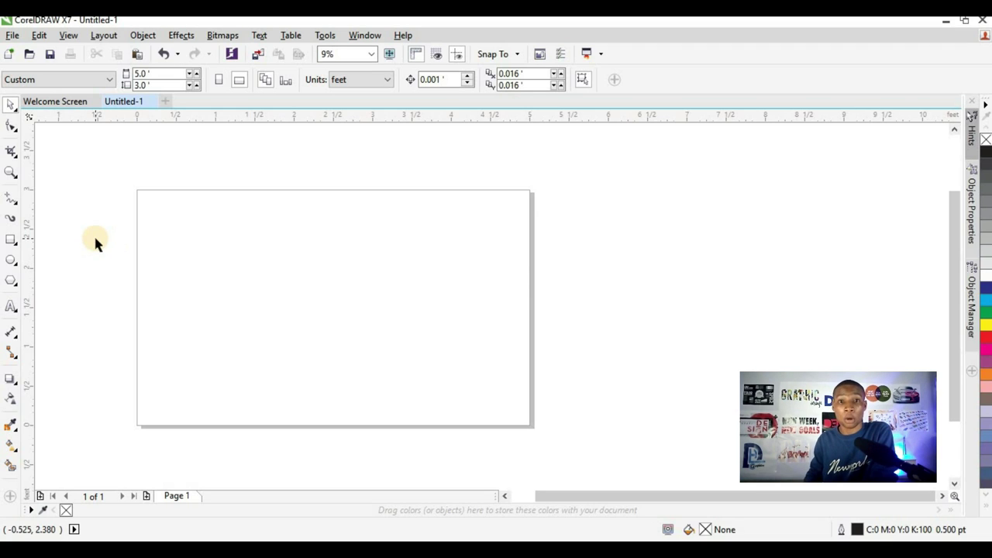
- Add a page-sized rectangle and change the page to A3 landscape
double_click(15, 241)
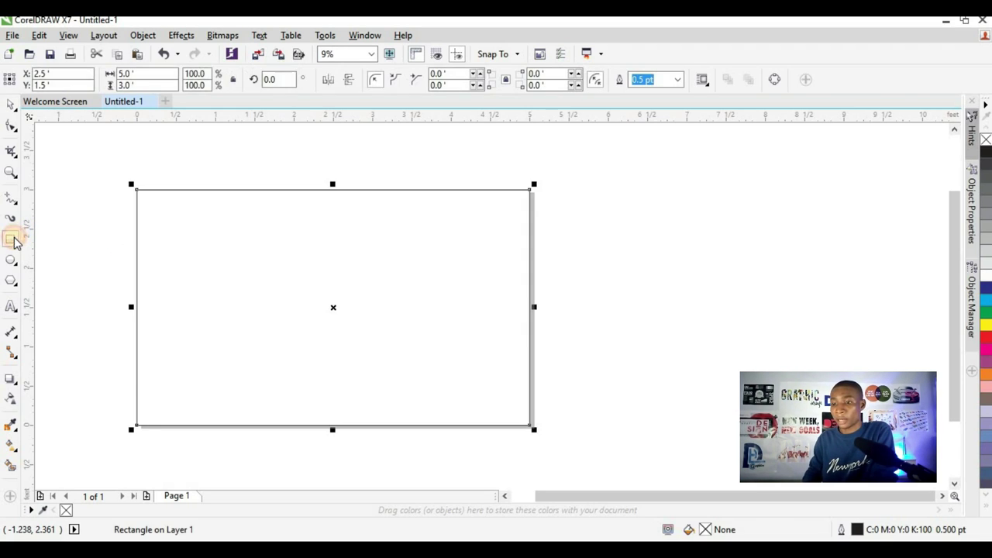
click(10, 107)
click(579, 186)
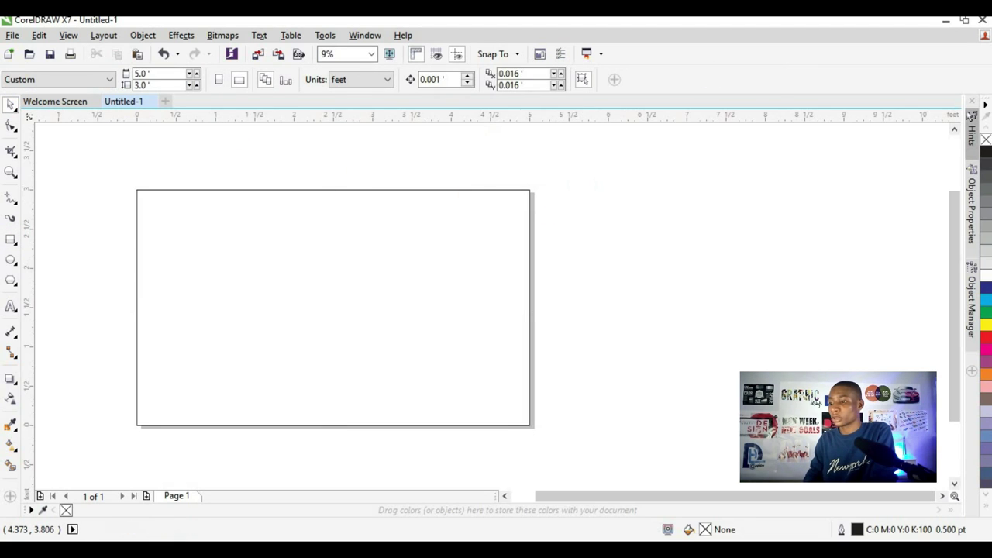
click(86, 82)
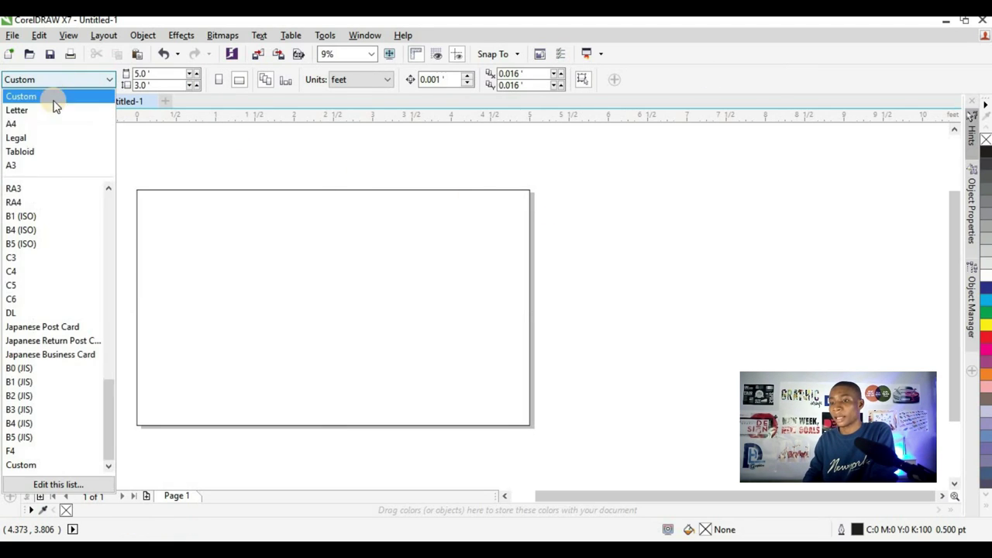
click(60, 166)
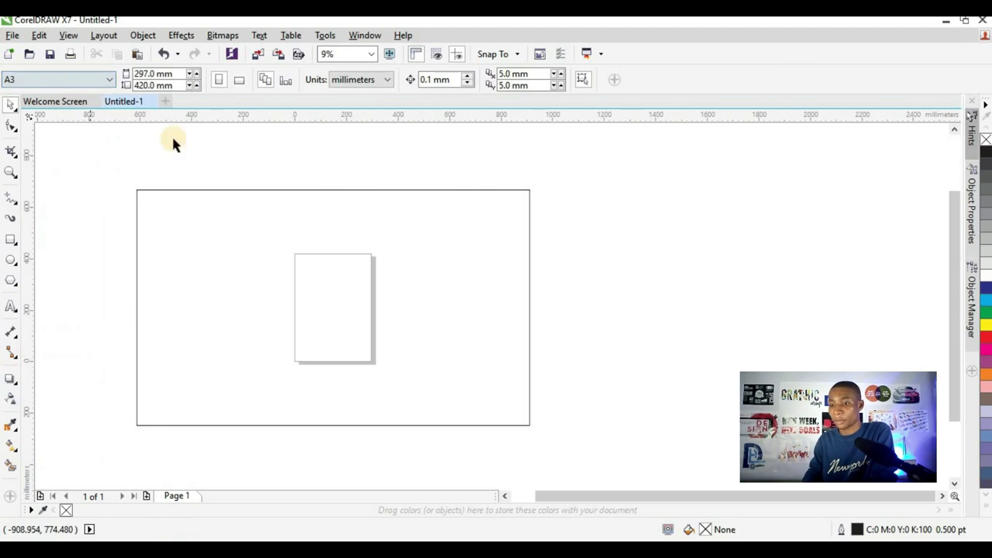
click(240, 80)
- Scale the rectangle down to about 404.6 × 242.8 mm so it nearly fills the page
click(530, 213)
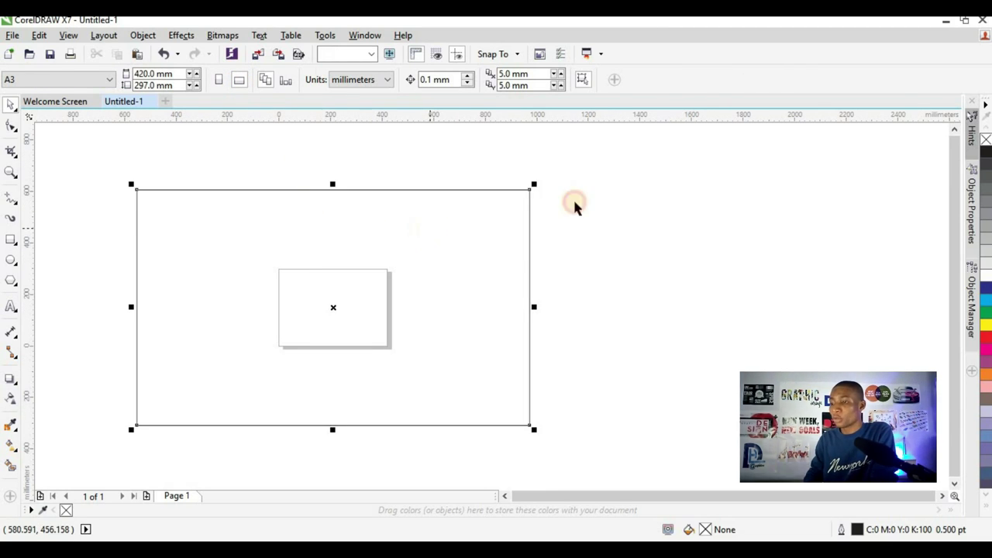
drag(531, 185, 449, 272)
scroll(343, 305, up, 3)
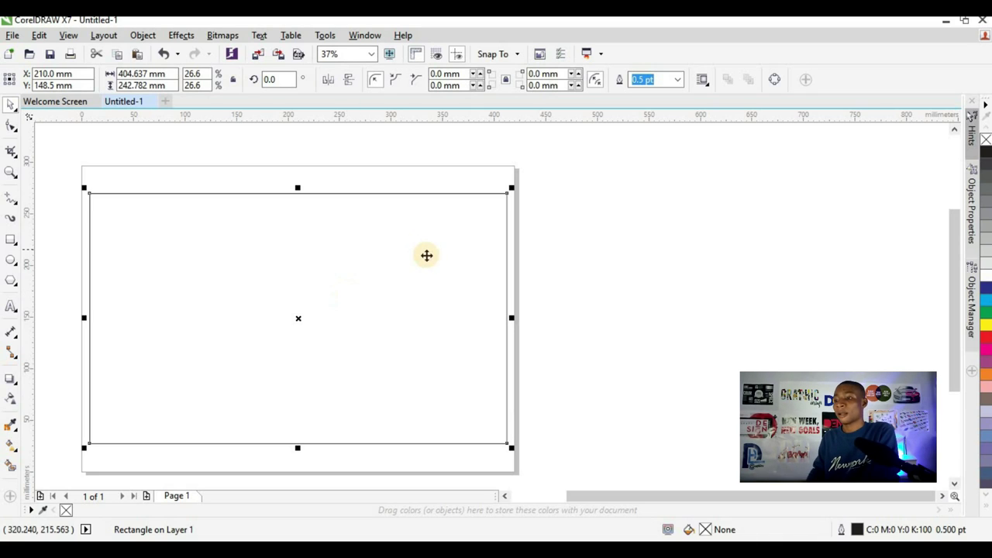
- Make a 404.6 × 80.4 mm band across the top, filled dark purple (C71 M100 Y27 K43)
drag(298, 448, 304, 273)
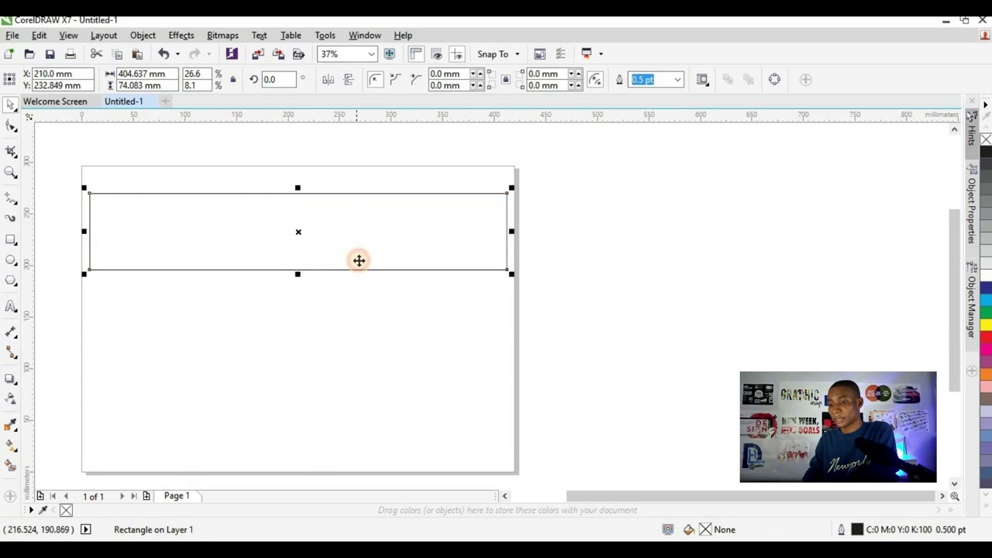
key(ctrl+z)
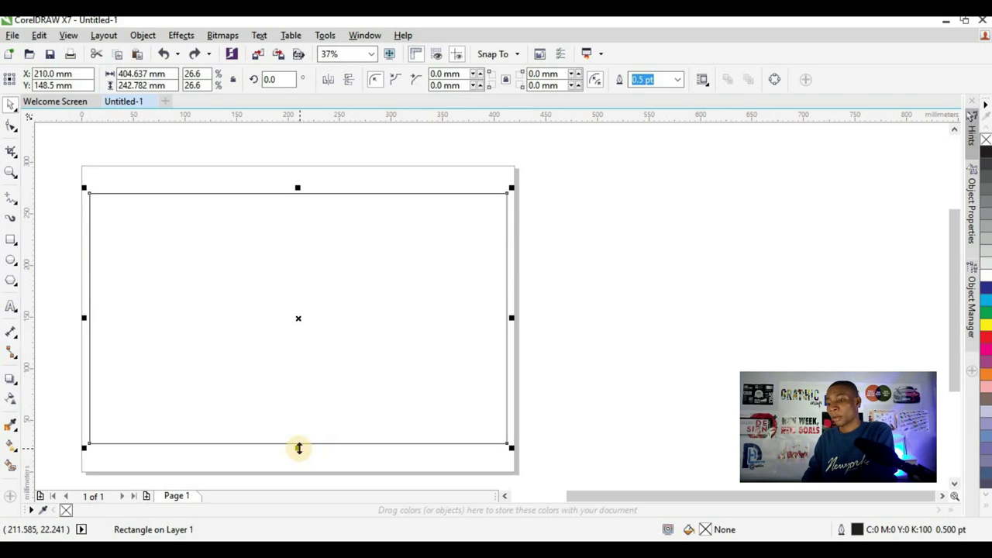
drag(299, 447, 312, 281)
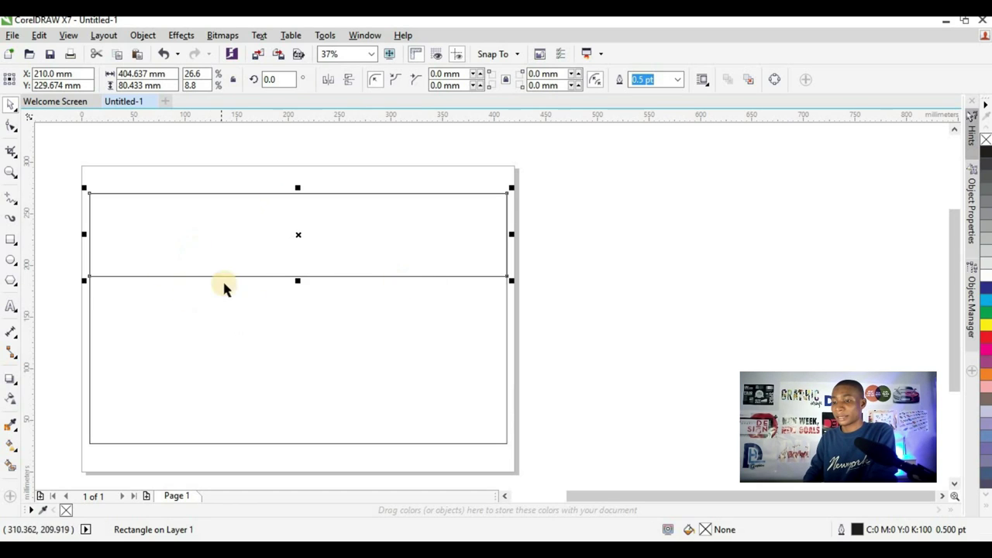
click(987, 507)
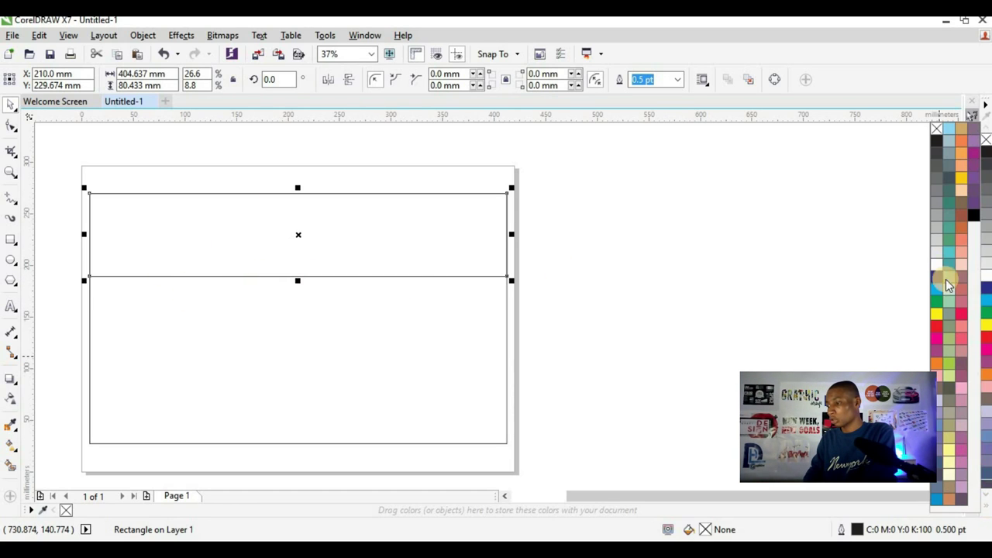
click(975, 160)
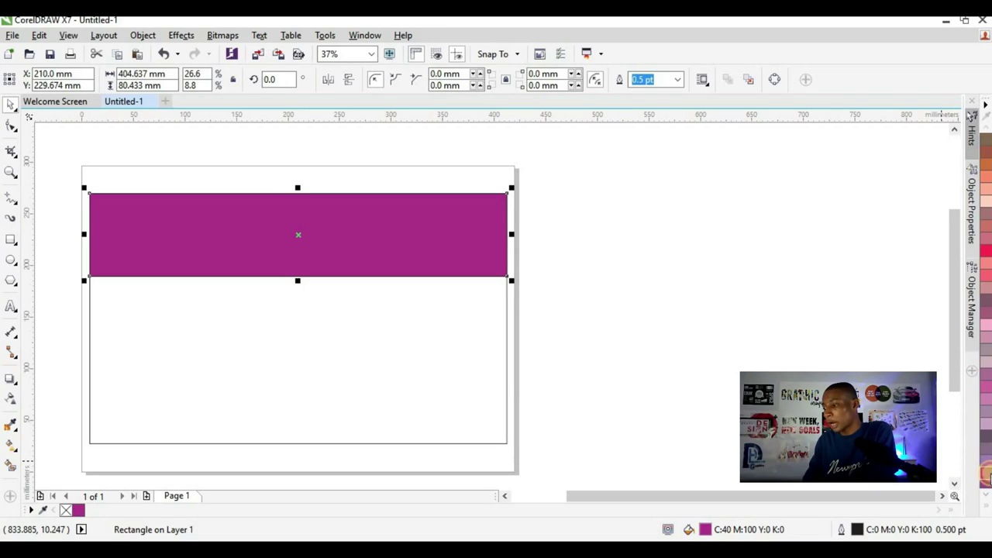
drag(986, 476, 976, 476)
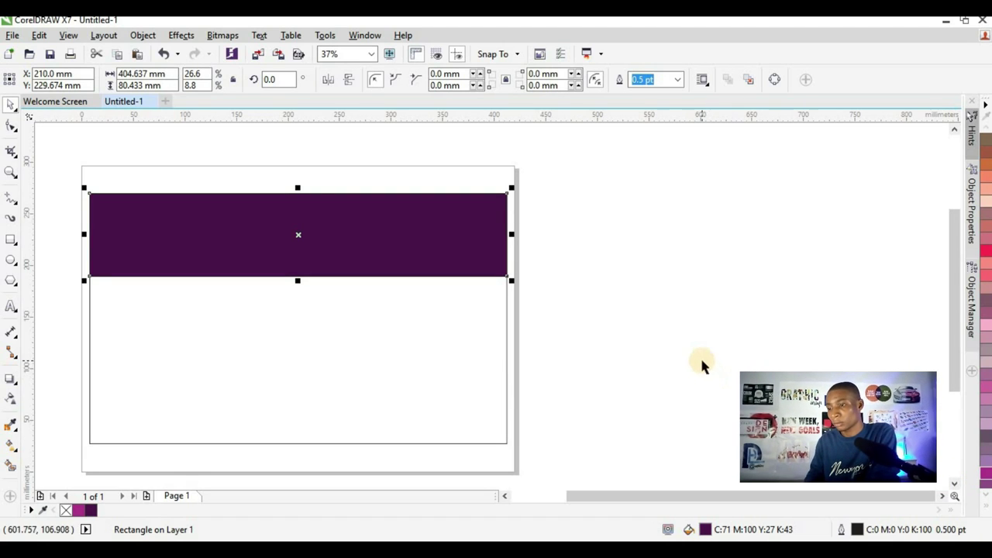
- Give the header band a linear fountain fill from dark purple at left to magenta at right
click(12, 445)
drag(193, 234, 466, 246)
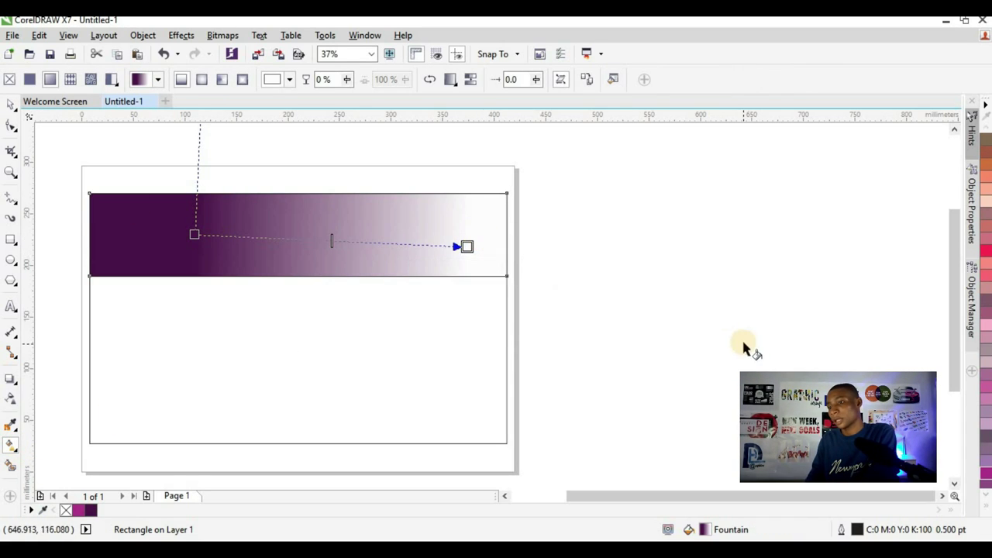
click(987, 505)
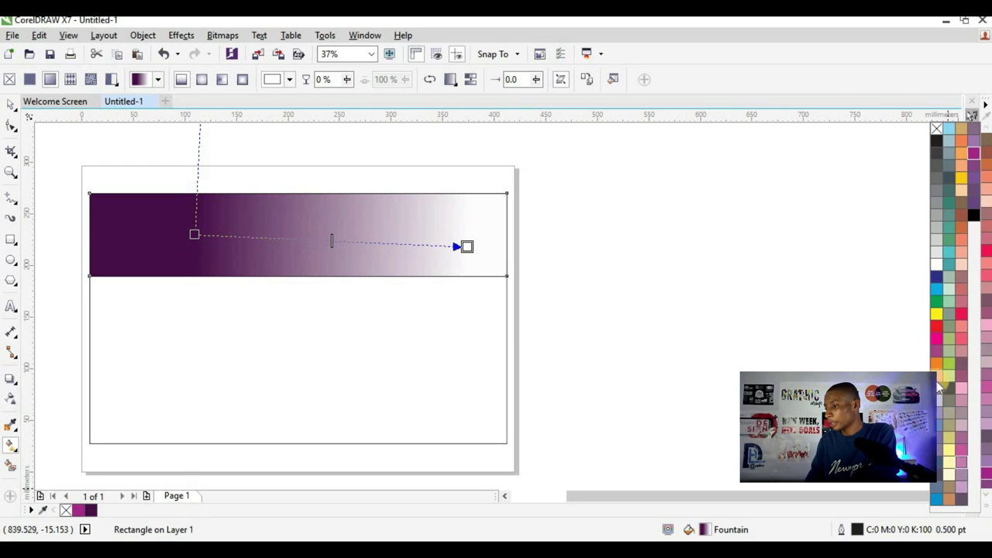
click(936, 339)
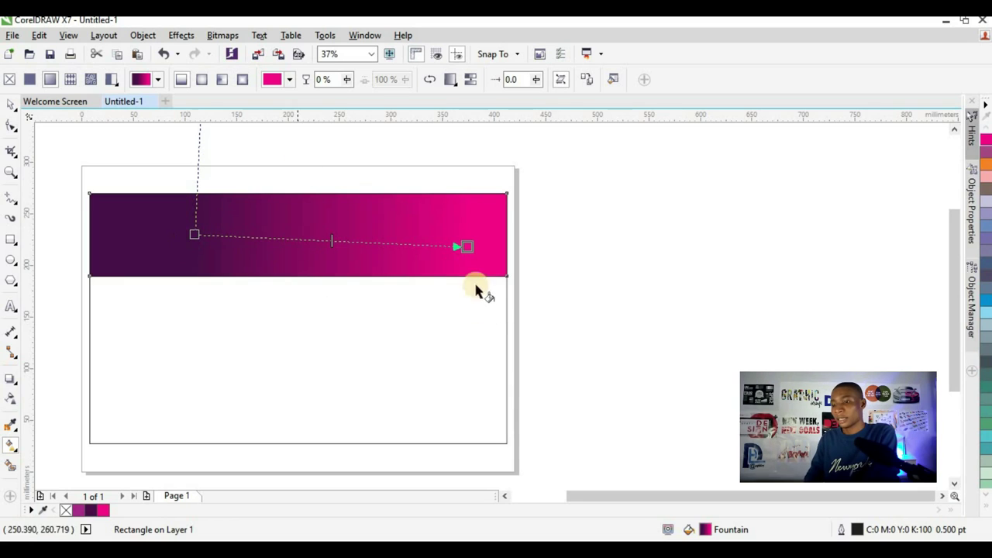
drag(460, 248, 660, 221)
click(11, 105)
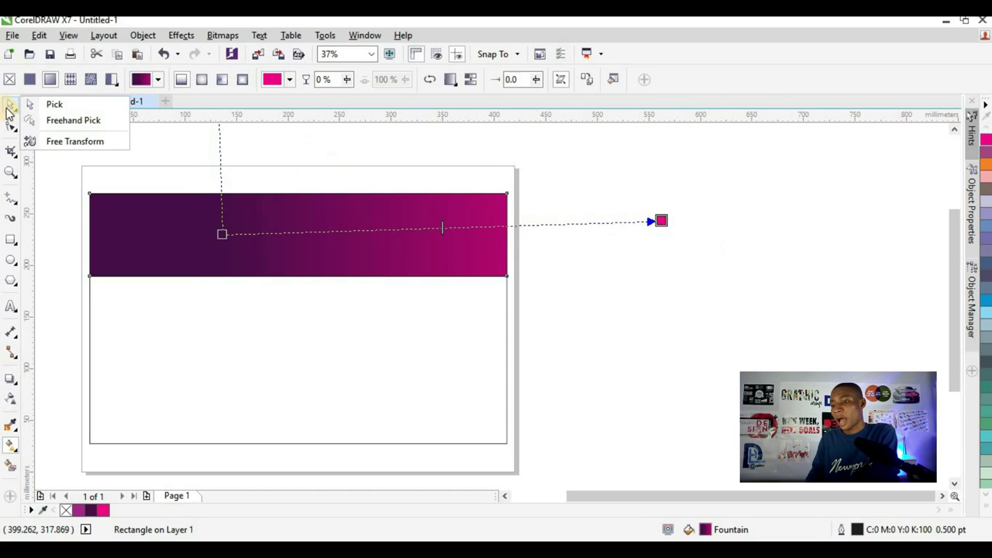
click(94, 130)
click(248, 226)
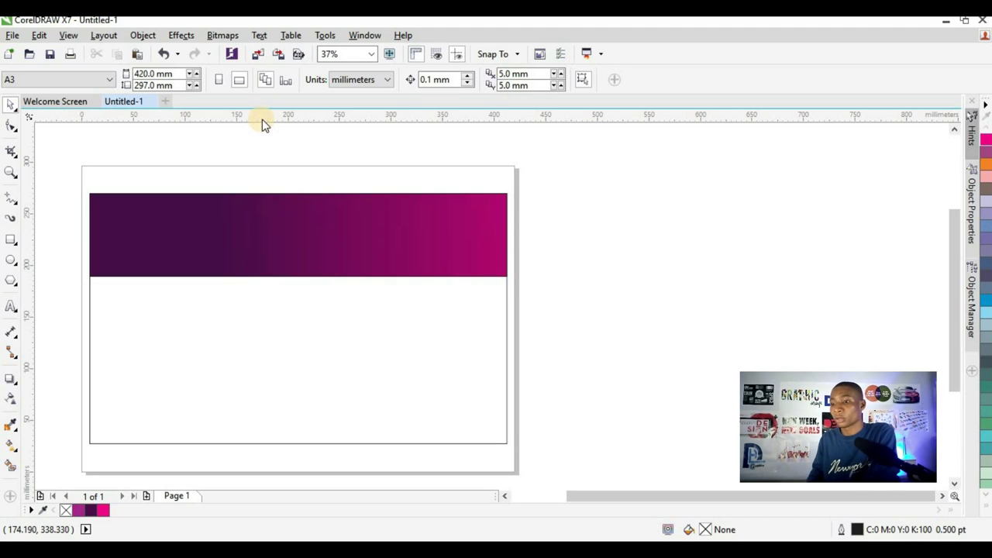
- Add guidelines along the band's top edge and the large rectangle's bottom and left edges
drag(262, 124, 252, 193)
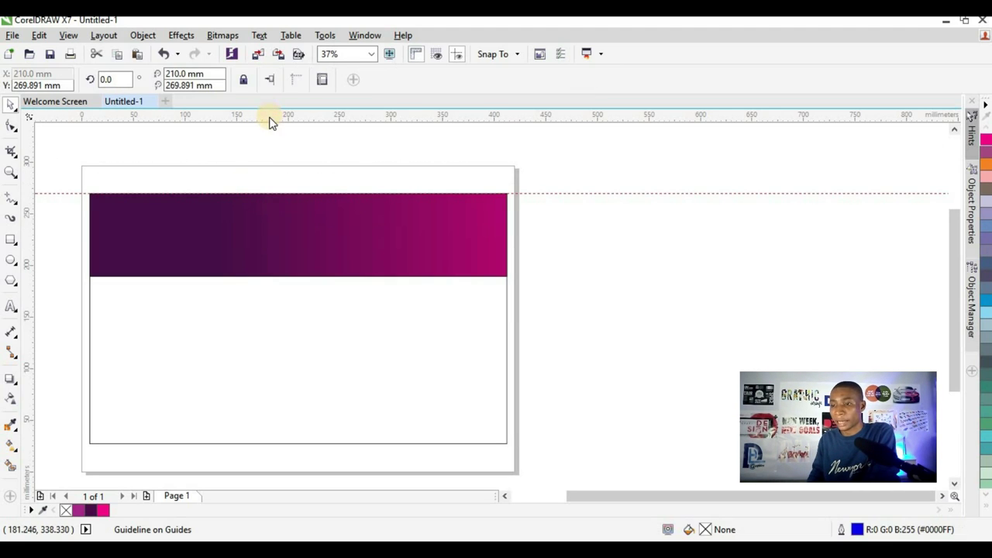
drag(270, 122, 249, 443)
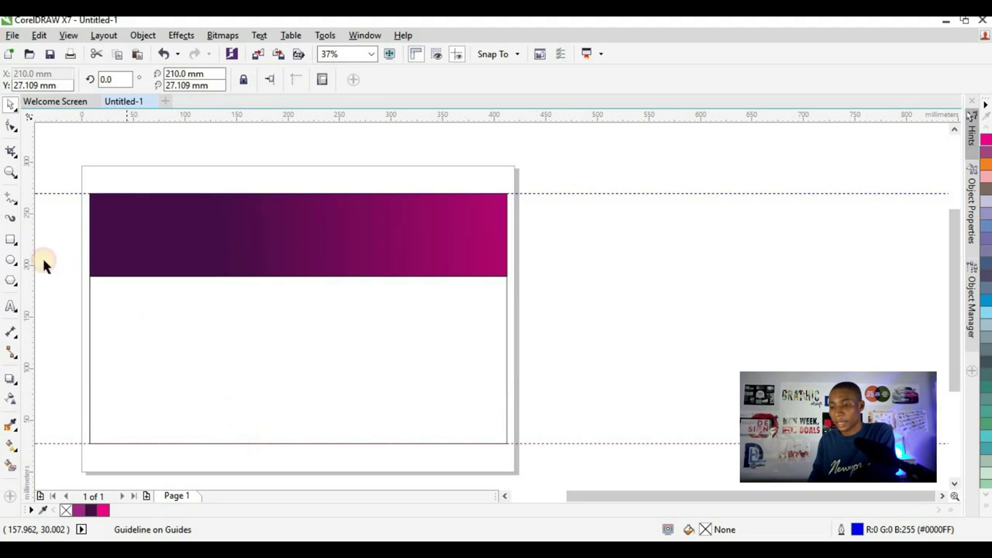
drag(23, 280, 507, 295)
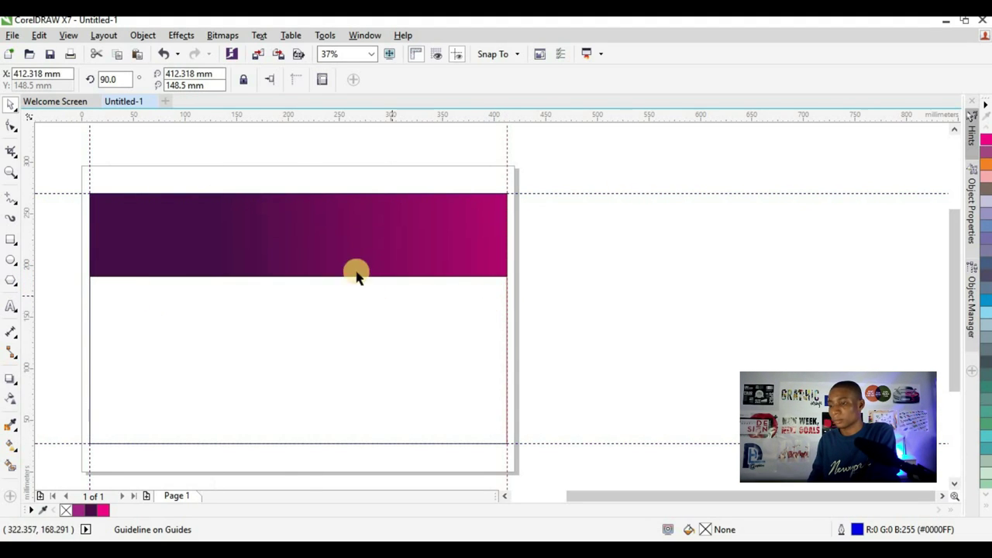
- Remove the outline from the large background rectangle
click(345, 250)
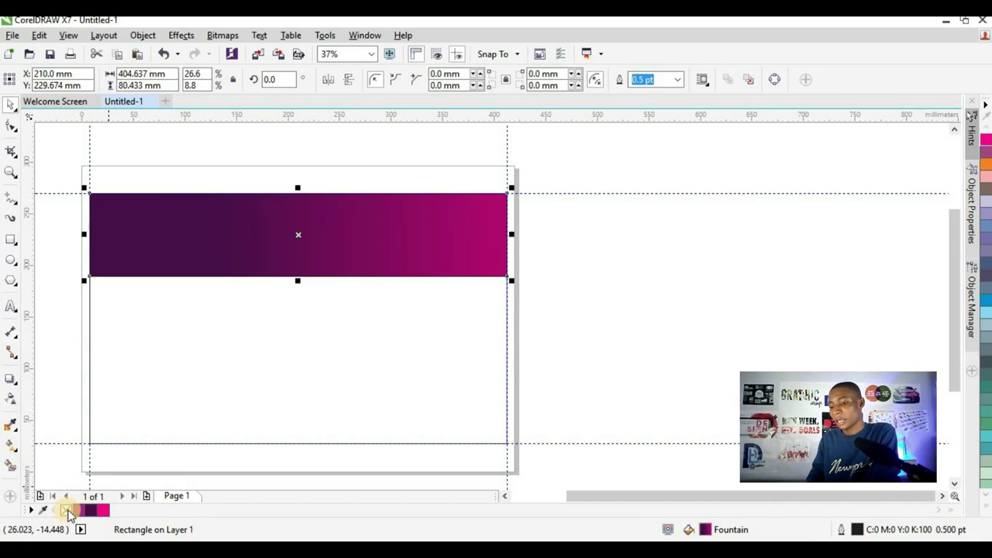
drag(507, 193, 90, 444)
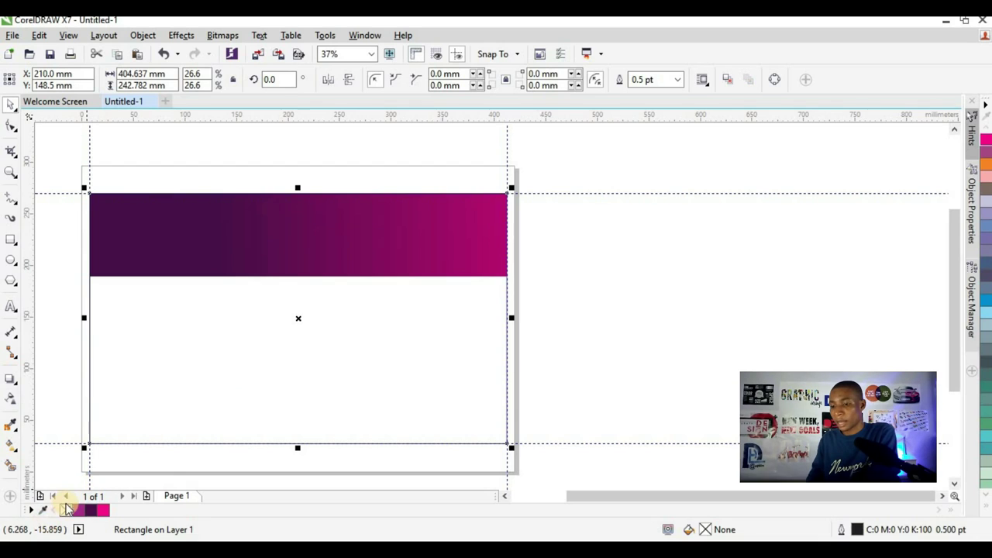
right_click(64, 510)
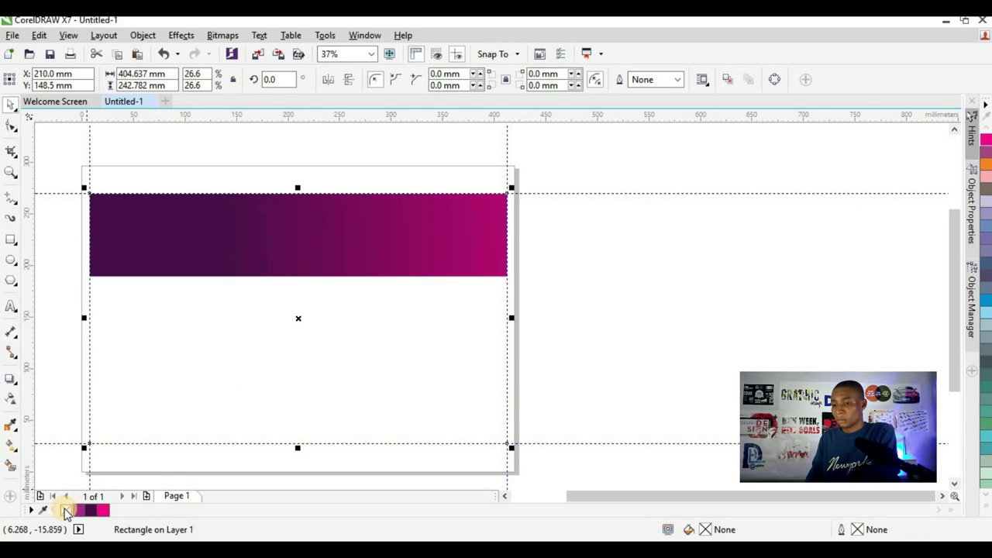
click(579, 305)
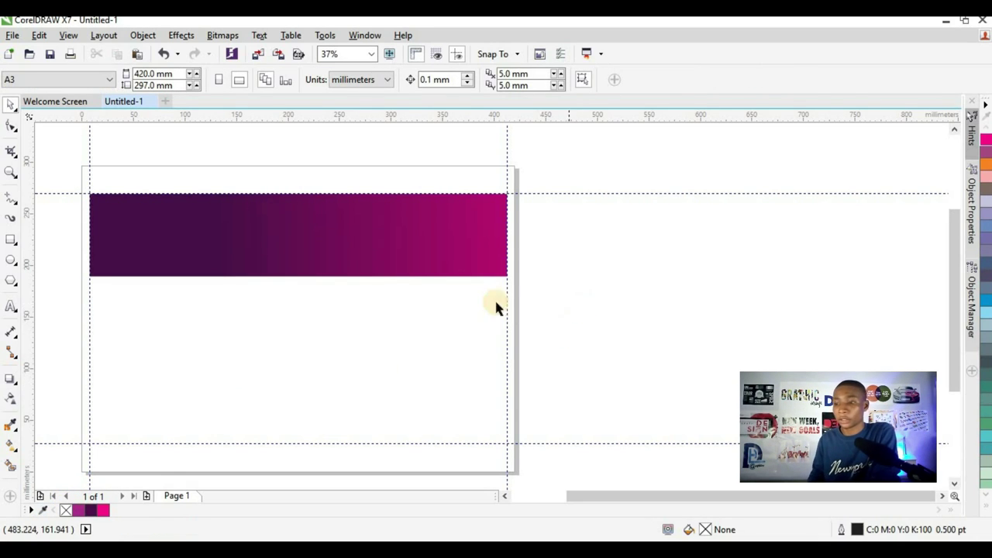
scroll(496, 306, down, 2)
scroll(461, 293, up, 2)
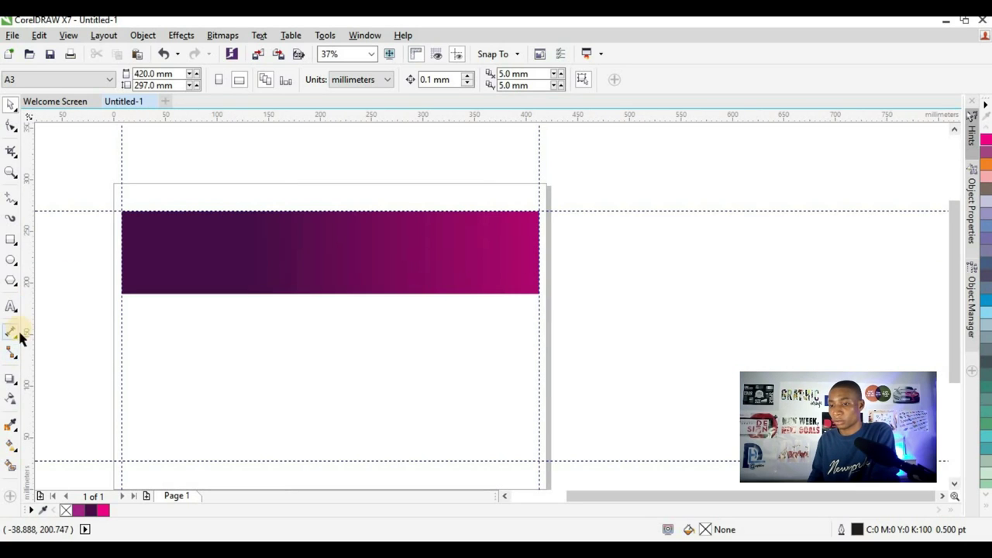
click(11, 306)
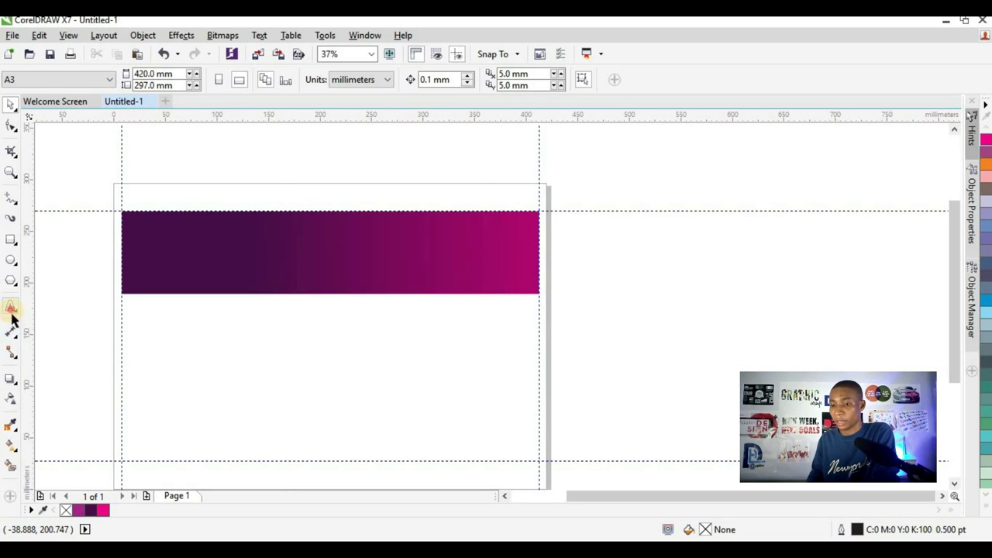
- Type FABULOUS BARBERSHOP as a two-line title and enlarge it
click(221, 339)
text(F&B)
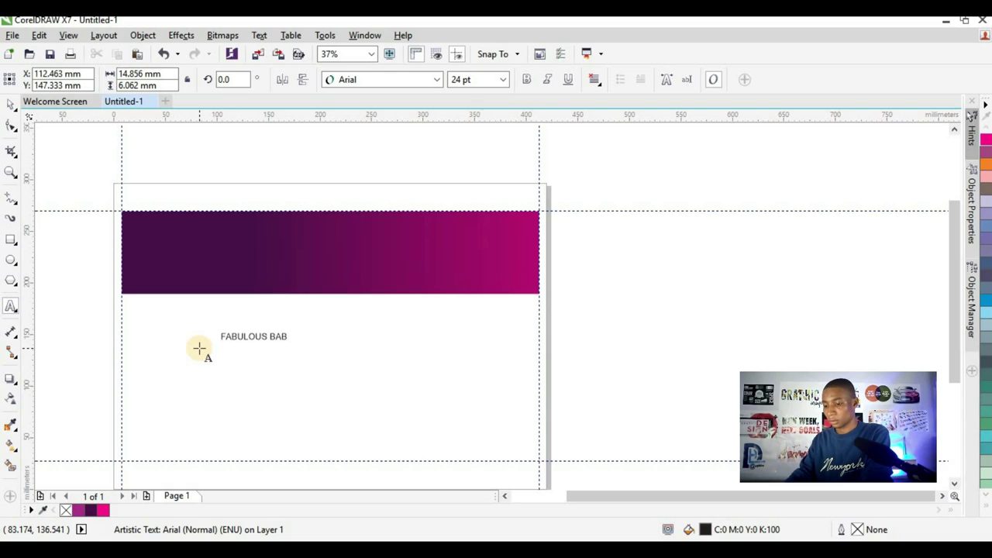
key(BackSpace)
text(RBERSHOP)
scroll(279, 338, up, 2)
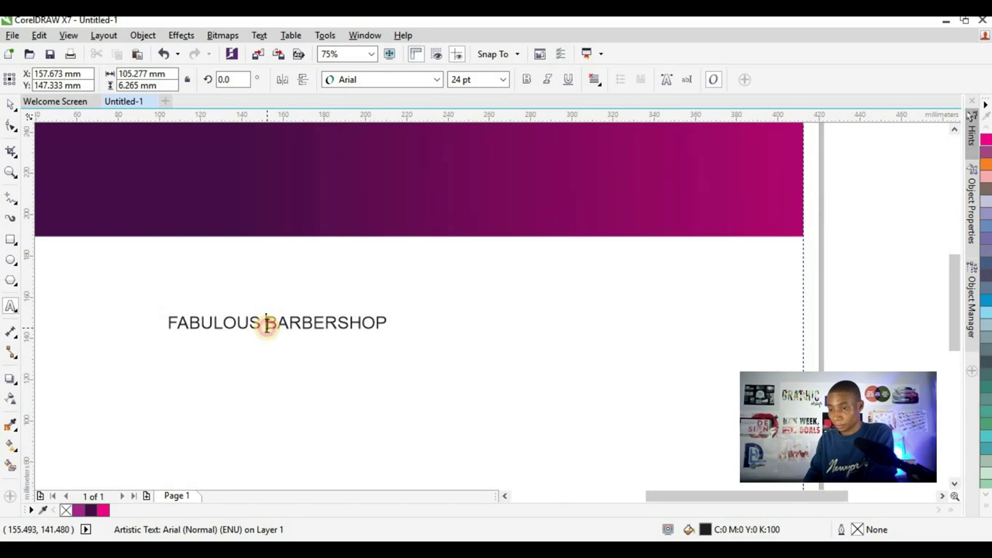
click(266, 324)
key(Return)
click(12, 103)
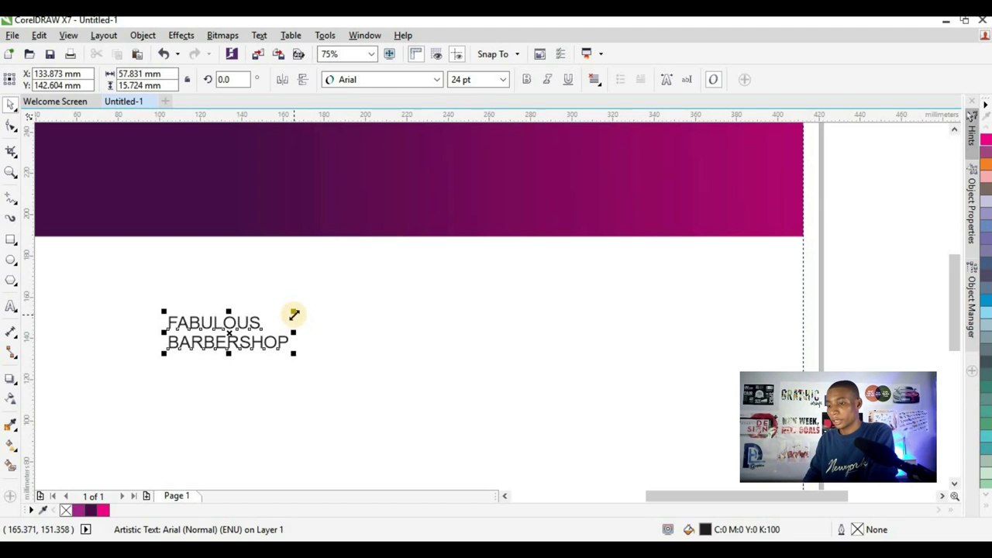
drag(293, 314, 456, 265)
- Break the title apart and set FABULOUS in Tw Cen MT Condensed Extra Bold at about 110.6 pt
key(ctrl+k)
click(383, 279)
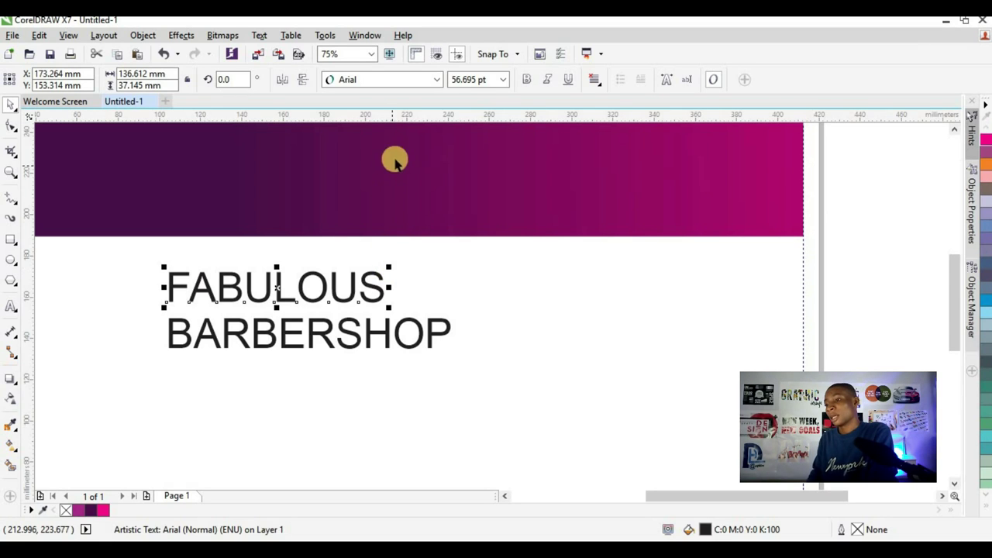
drag(388, 266, 485, 256)
click(418, 82)
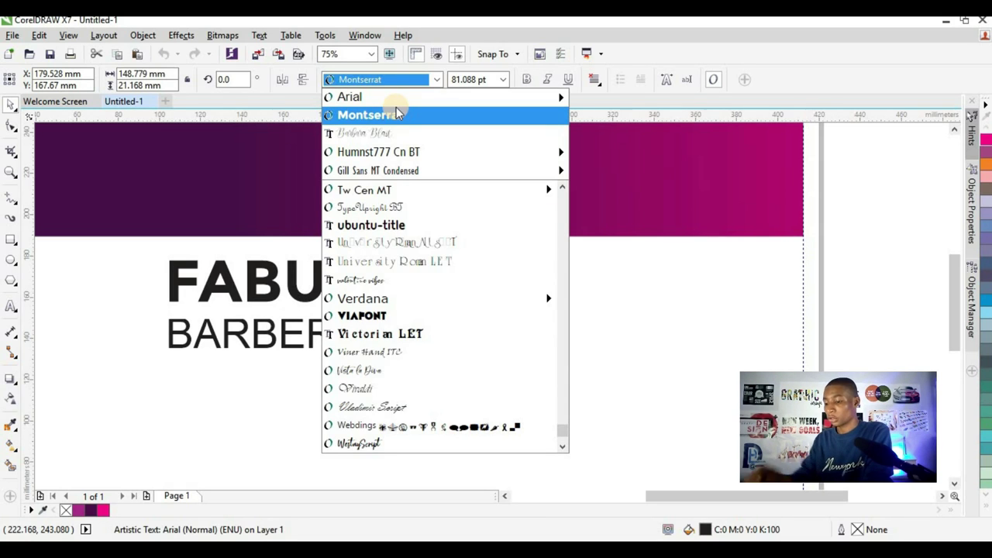
text(Tw Cen MT Condensed)
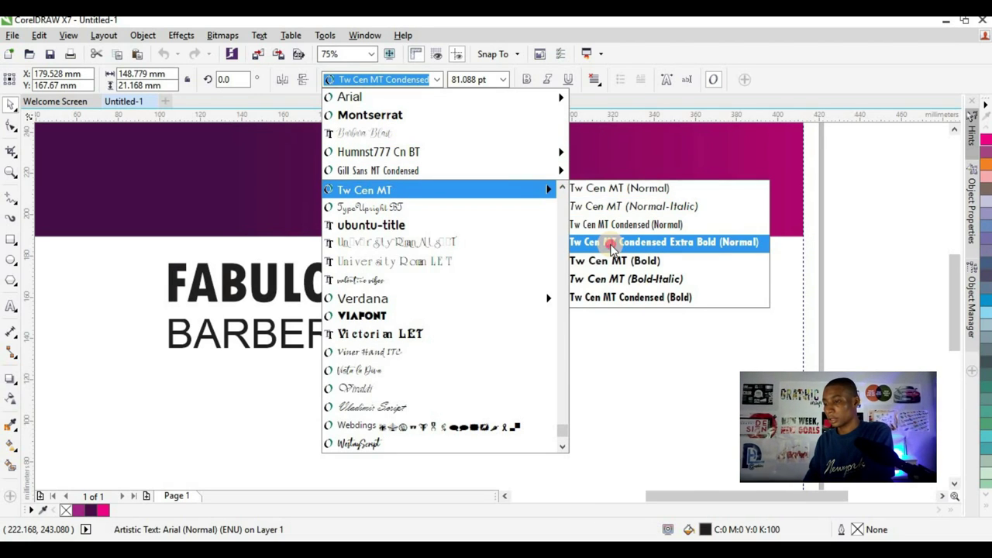
click(612, 245)
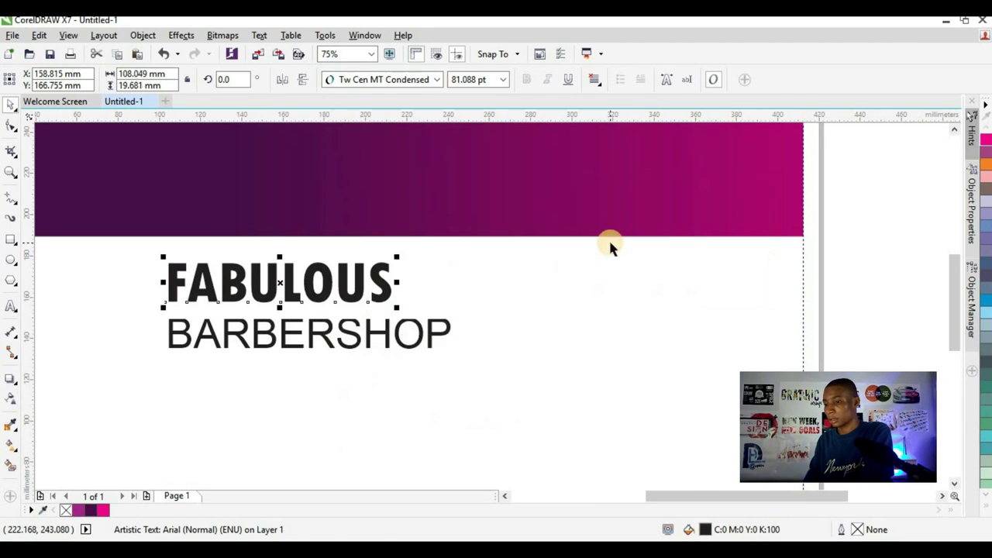
drag(398, 257, 470, 231)
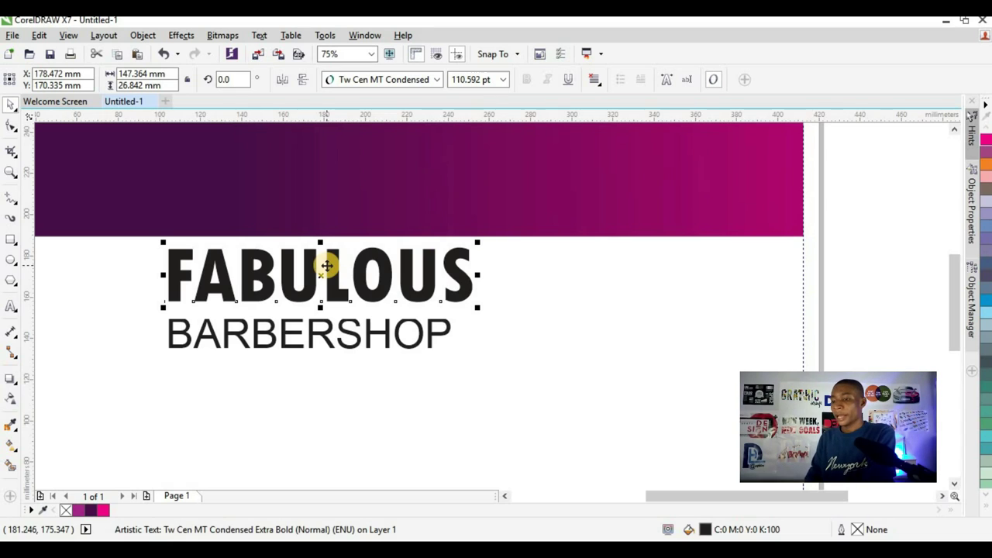
- Move FABULOUS into the purple header and enlarge it to about 122 pt
drag(328, 266, 225, 179)
scroll(266, 230, down, 4)
scroll(258, 233, up, 1)
scroll(258, 232, up, 3)
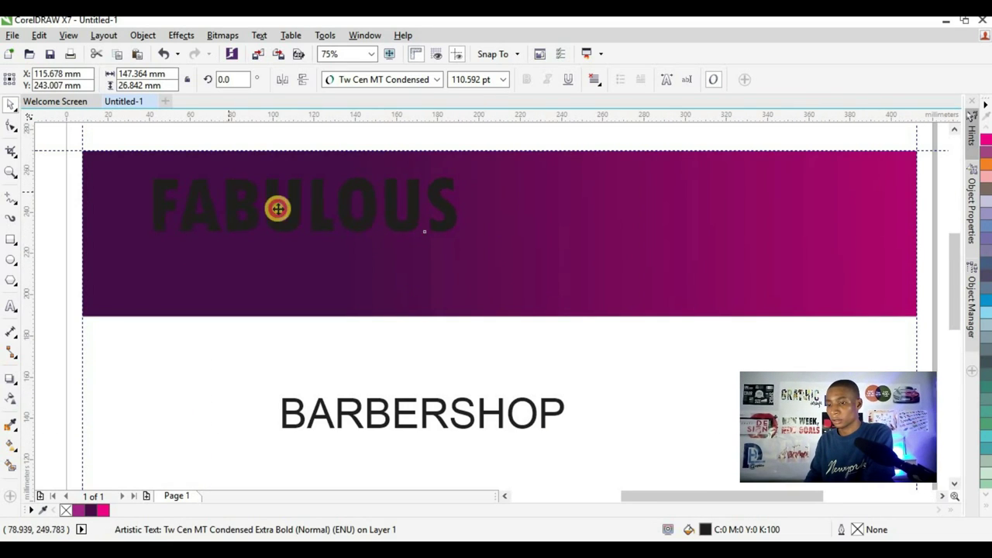
drag(461, 237, 493, 263)
drag(387, 226, 380, 219)
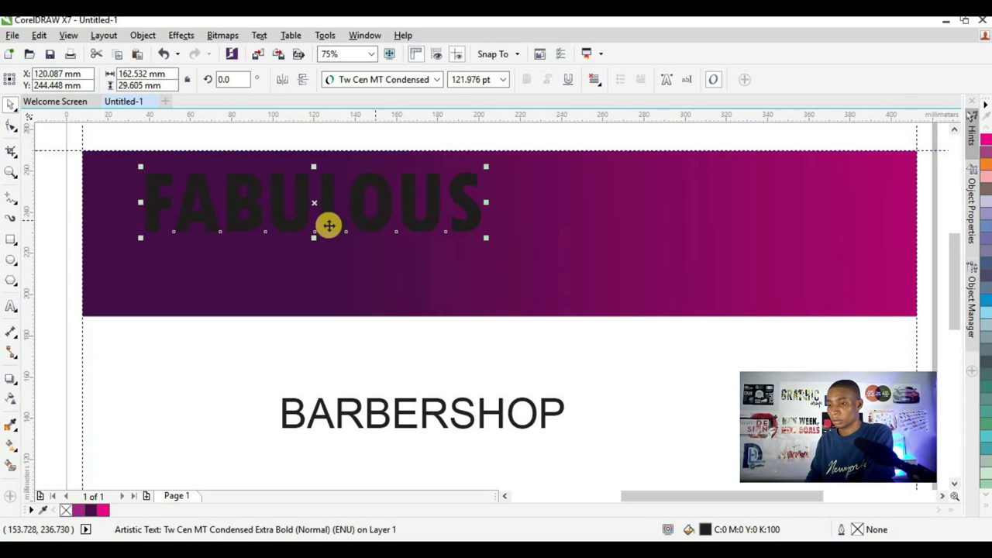
- Make FABULOUS white and split it into separate FABU and LOUS pieces
click(986, 510)
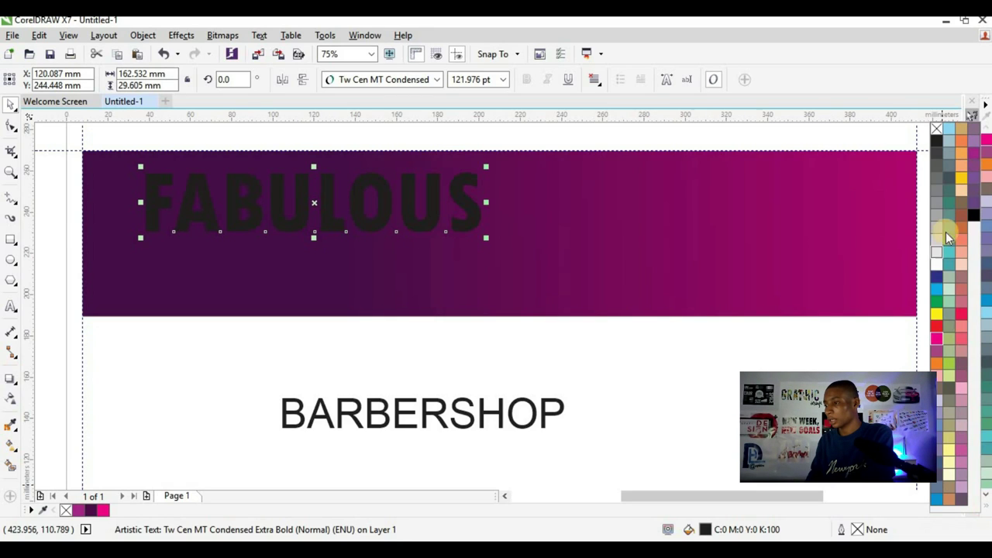
click(938, 267)
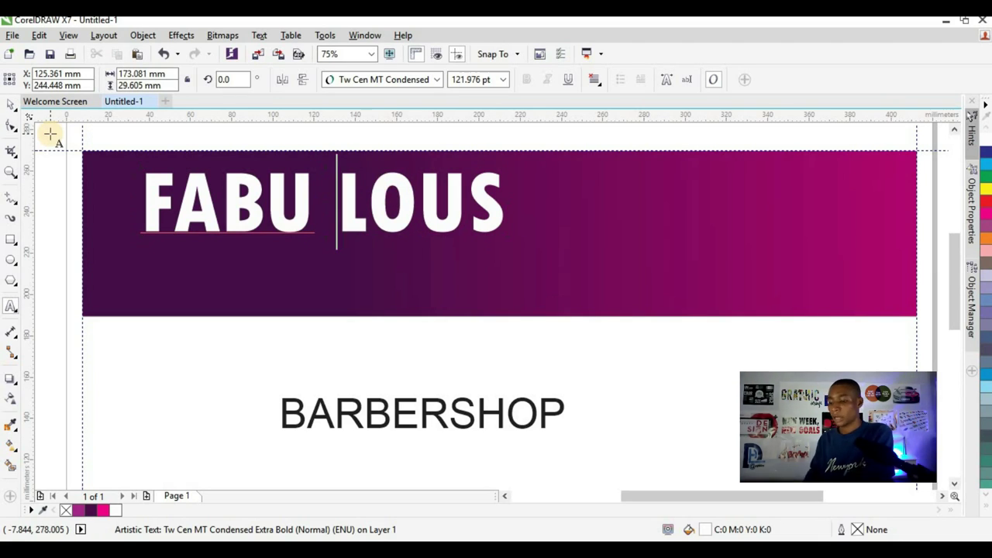
key(ctrl+k)
key(ctrl+space)
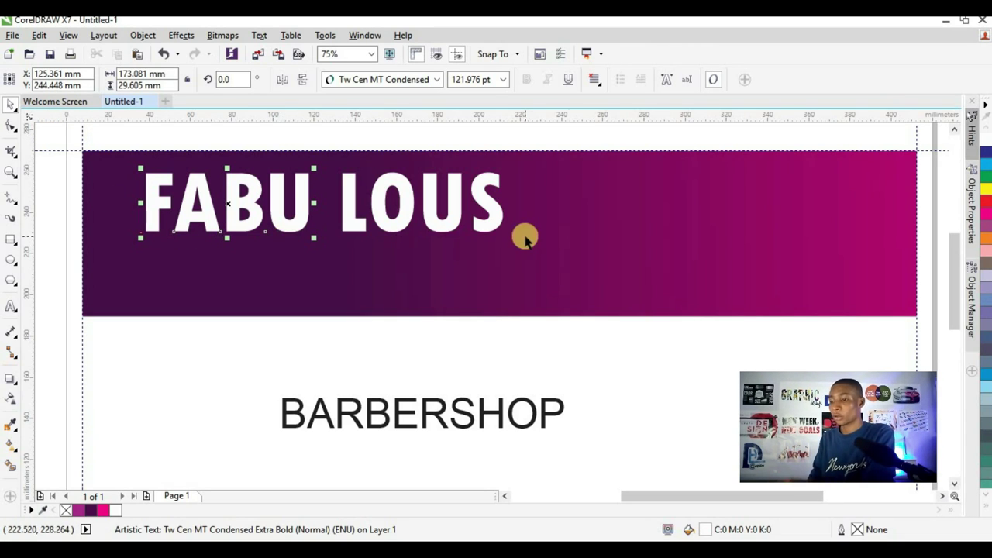
- Draw an 89.3 × 35.6 mm rectangle around LOUS
click(49, 190)
click(9, 241)
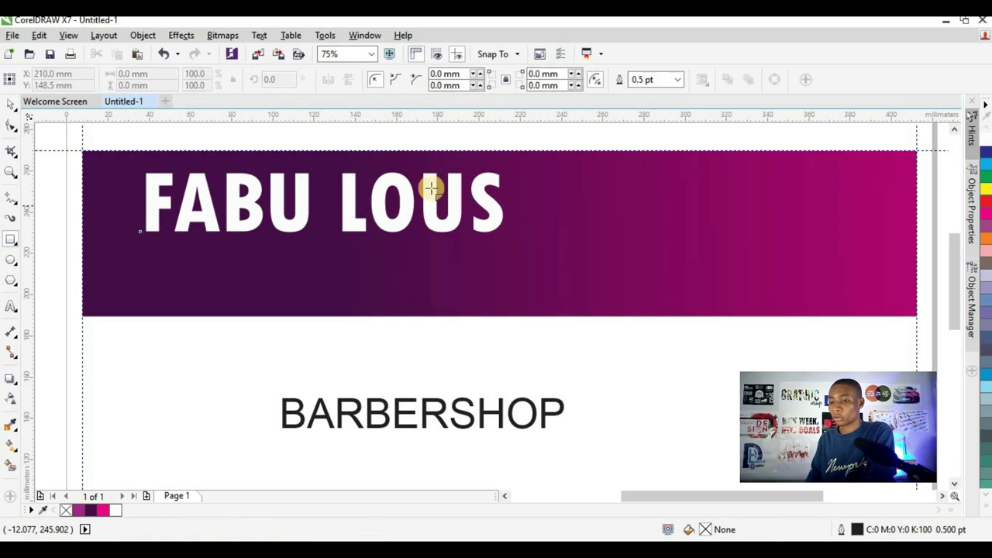
drag(331, 165, 514, 236)
click(10, 106)
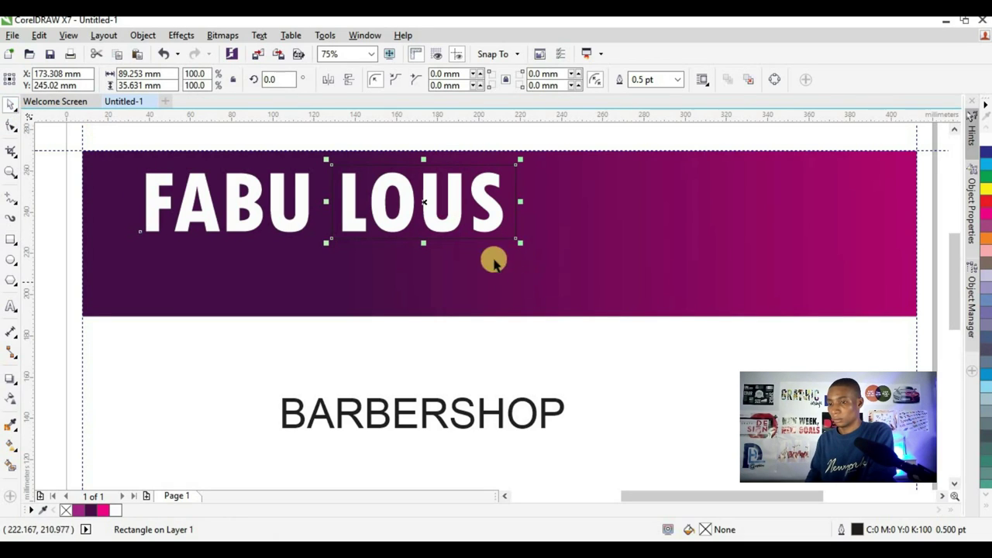
key(Escape)
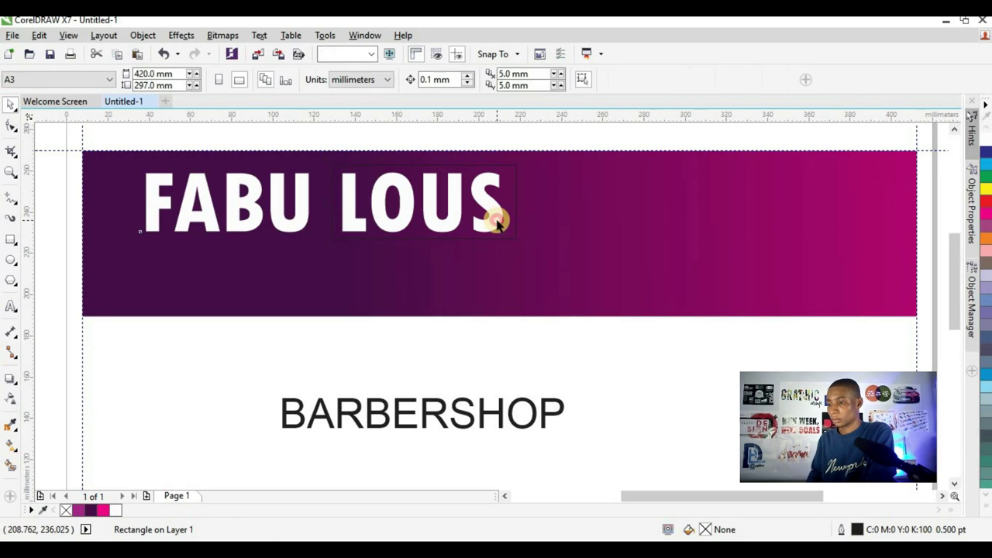
- Move LOUS together with its rectangle left, closer to FABU
scroll(350, 230, down, 2)
scroll(337, 178, up, 2)
drag(335, 188, 597, 348)
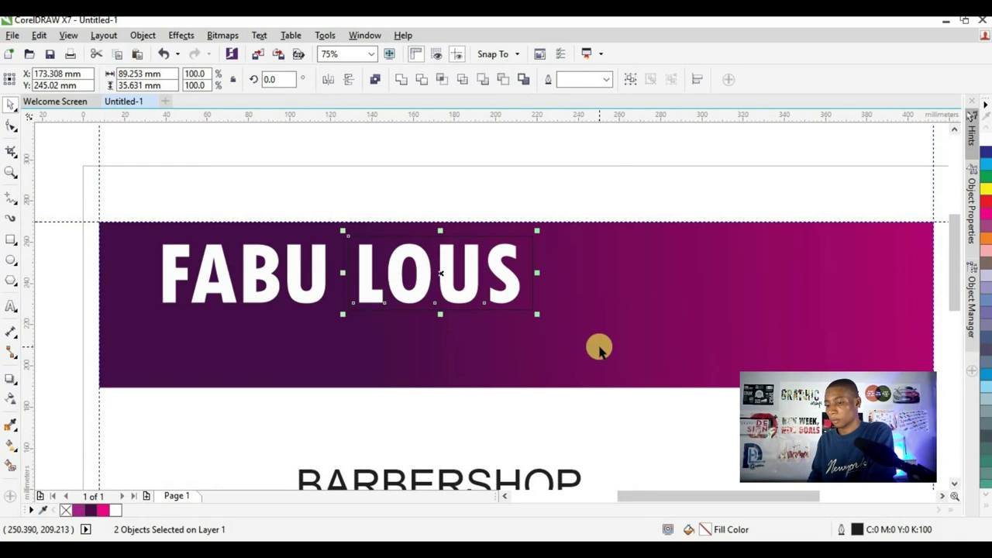
scroll(377, 279, up, 2)
drag(370, 307, 337, 311)
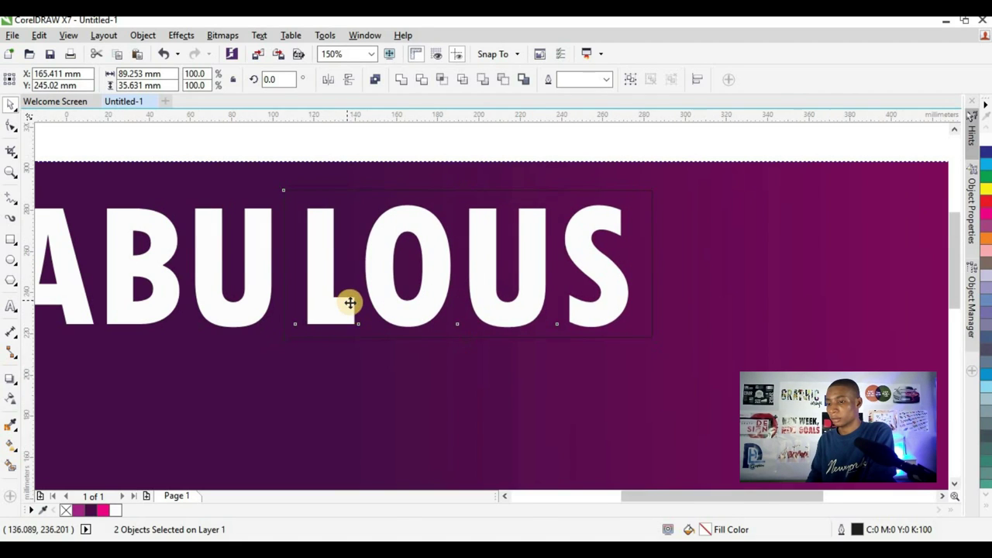
scroll(350, 303, down, 2)
click(322, 203)
scroll(310, 250, up, 2)
click(317, 250)
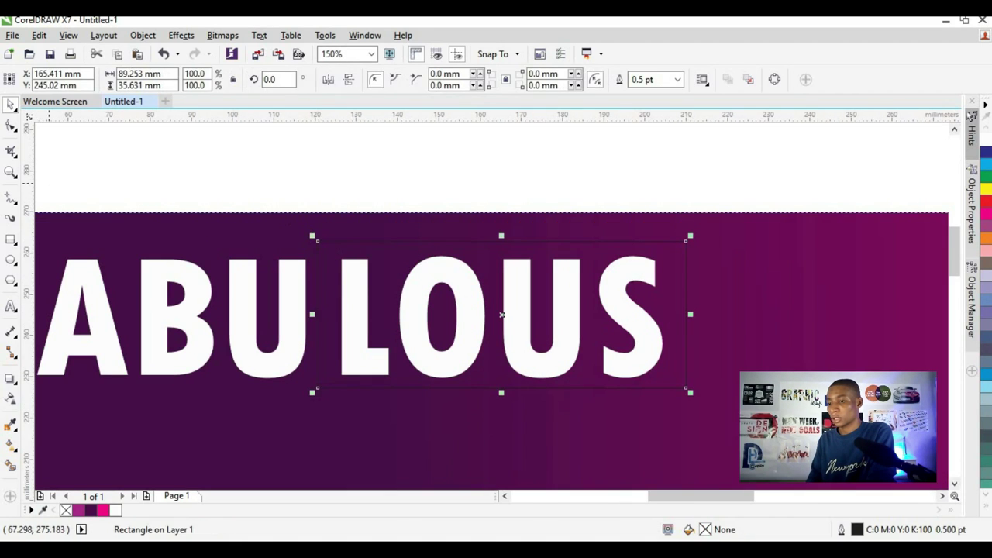
- Convert the rectangle behind LOUS to curves with Ctrl+Q
click(10, 127)
click(310, 211)
key(ctrl+q)
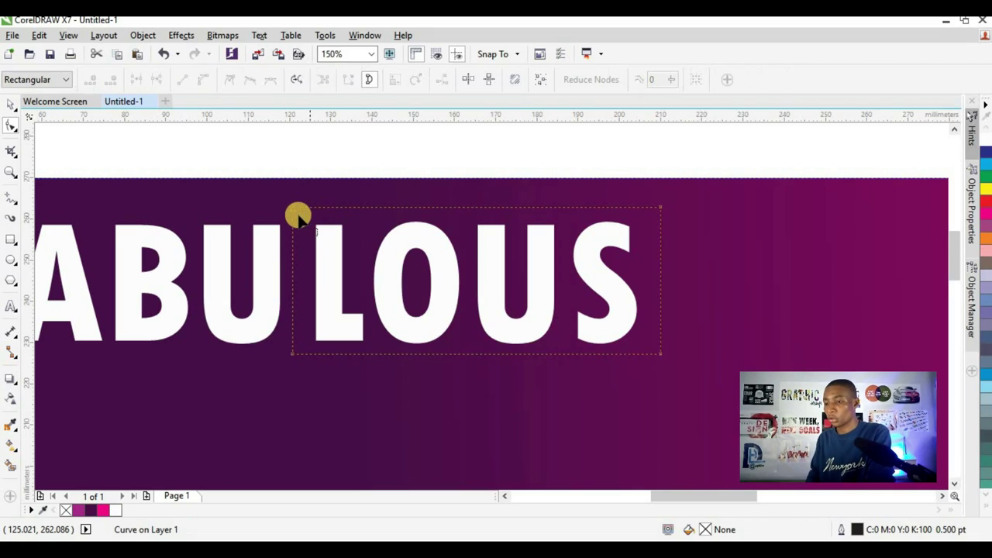
scroll(293, 212, up, 2)
- Slant its left edge by moving the top-left node right and the bottom-left node left
click(293, 206)
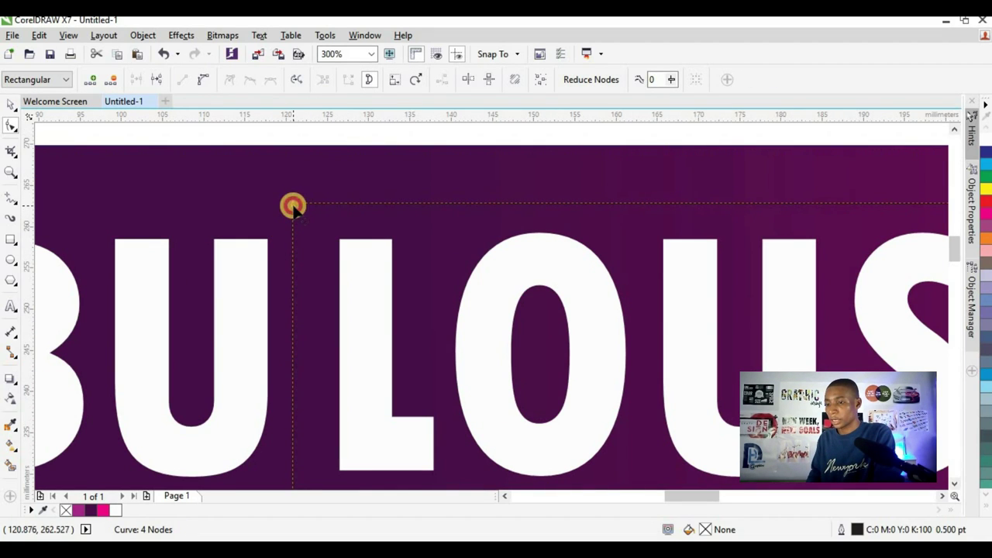
drag(292, 206, 330, 206)
scroll(359, 209, down, 2)
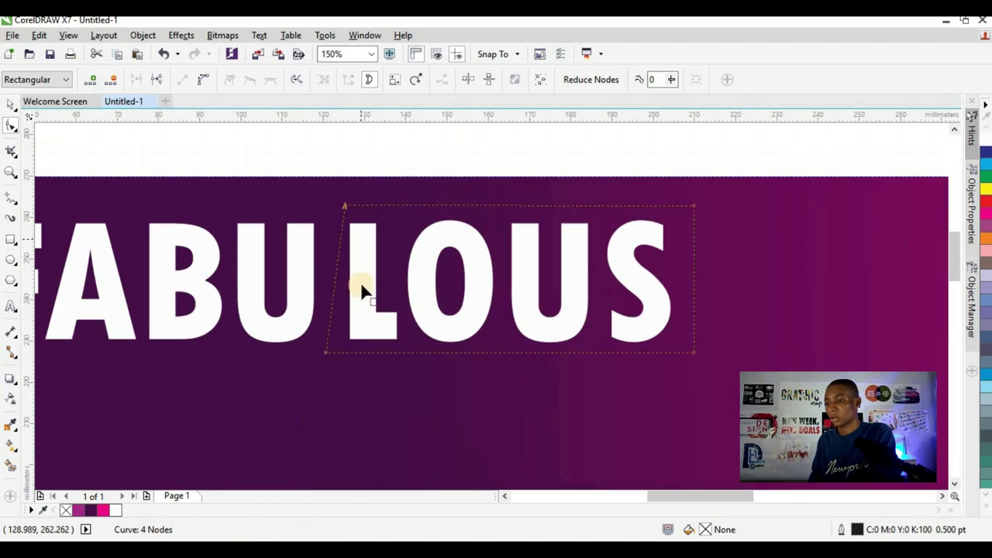
click(324, 354)
drag(317, 355, 312, 353)
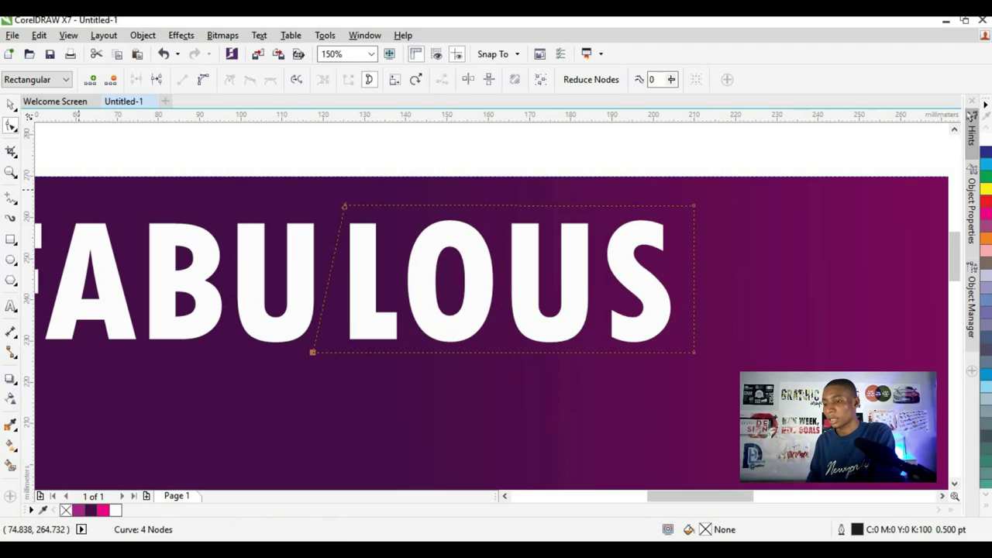
click(10, 105)
scroll(465, 284, down, 2)
scroll(465, 283, up, 1)
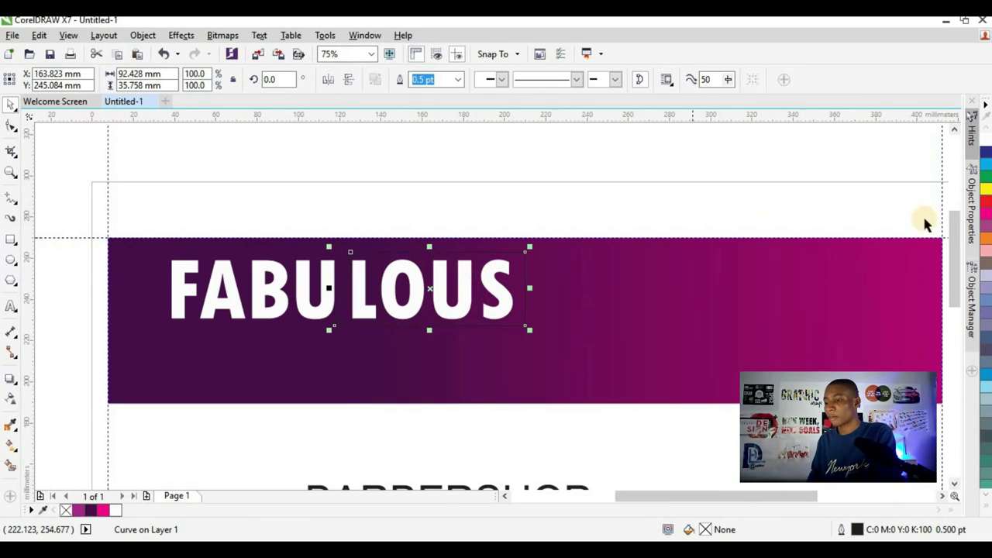
- Fill the slanted shape white and remove its outline
click(118, 511)
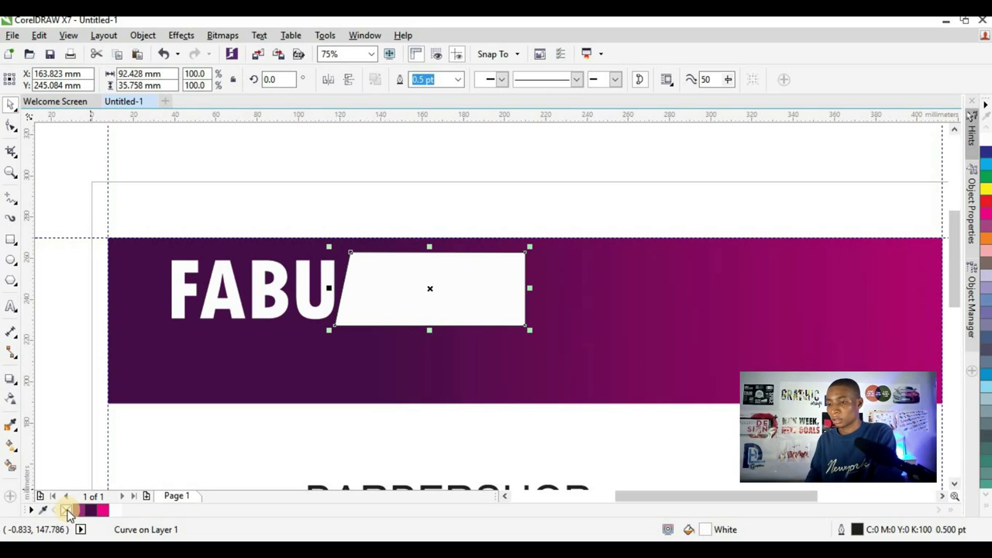
right_click(67, 510)
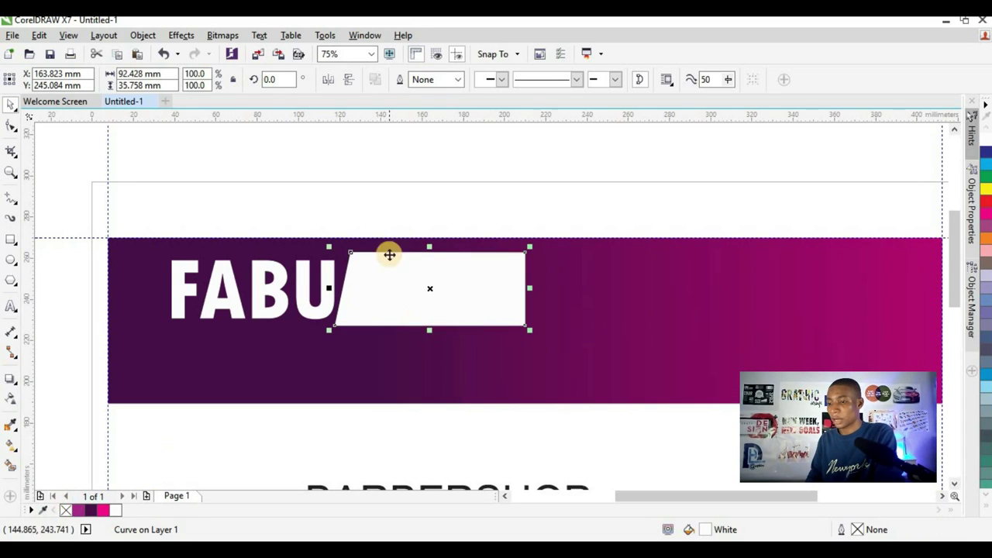
click(403, 225)
click(417, 285)
click(438, 294)
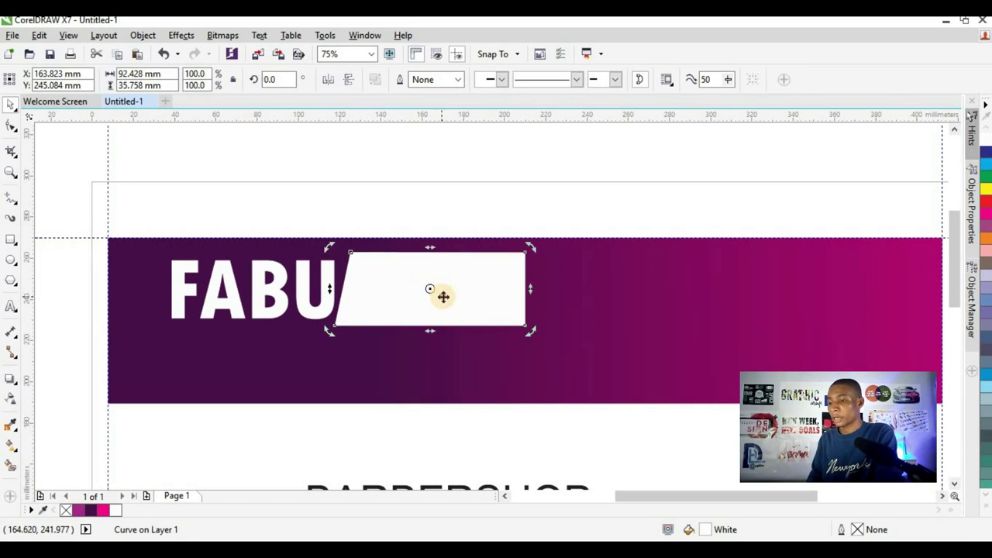
click(503, 287)
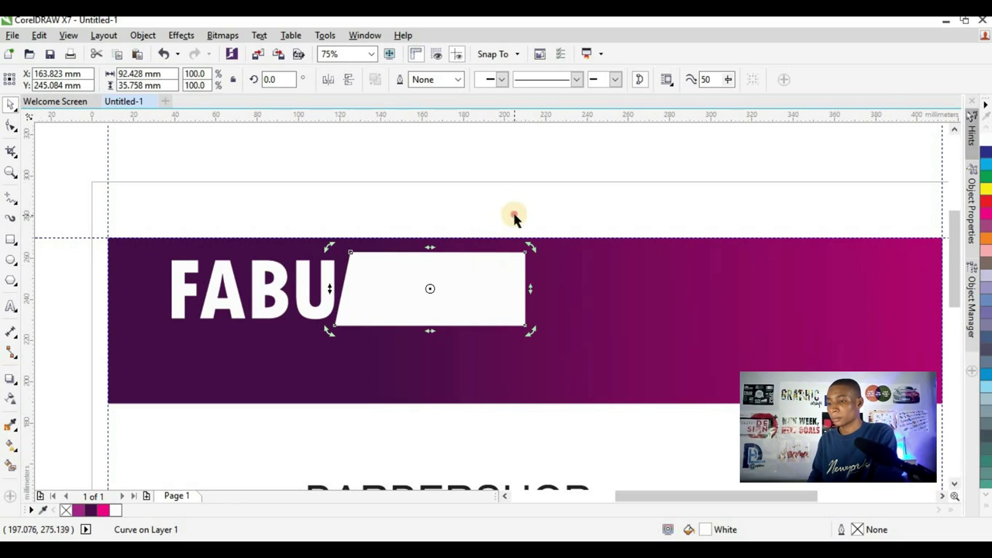
- Convert the LOUS text to curves, leaving it and the white box selected
click(552, 218)
drag(552, 219, 343, 357)
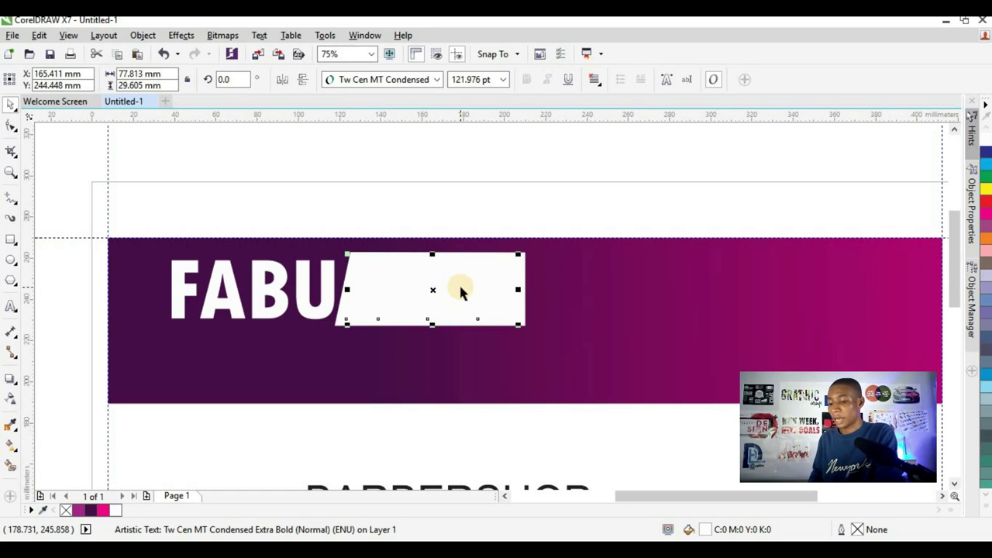
key(ctrl+q)
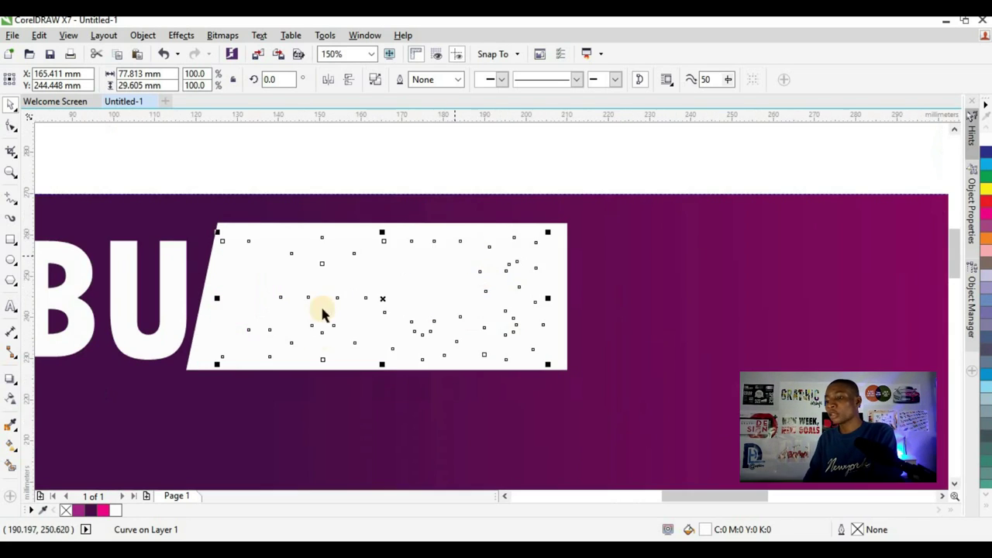
scroll(480, 288, up, 2)
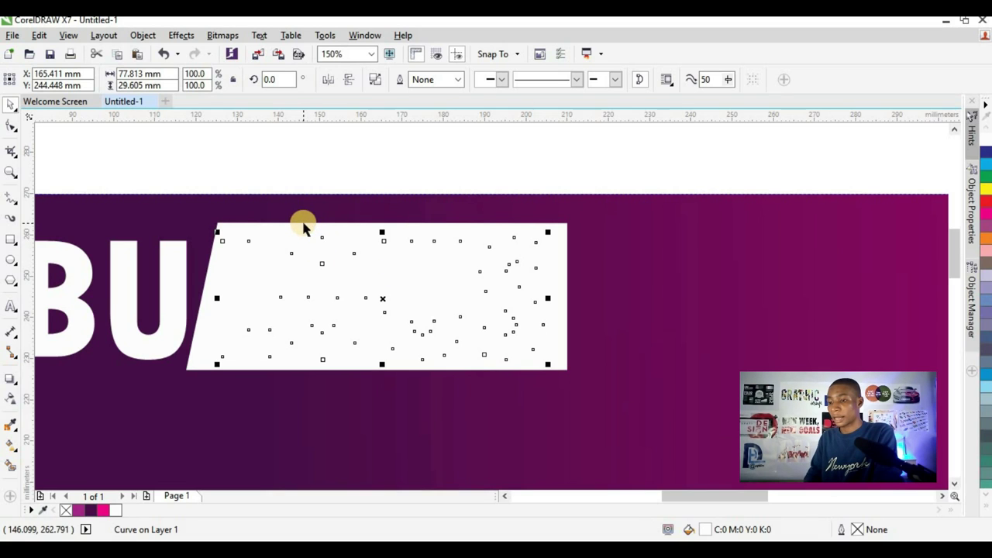
key(space)
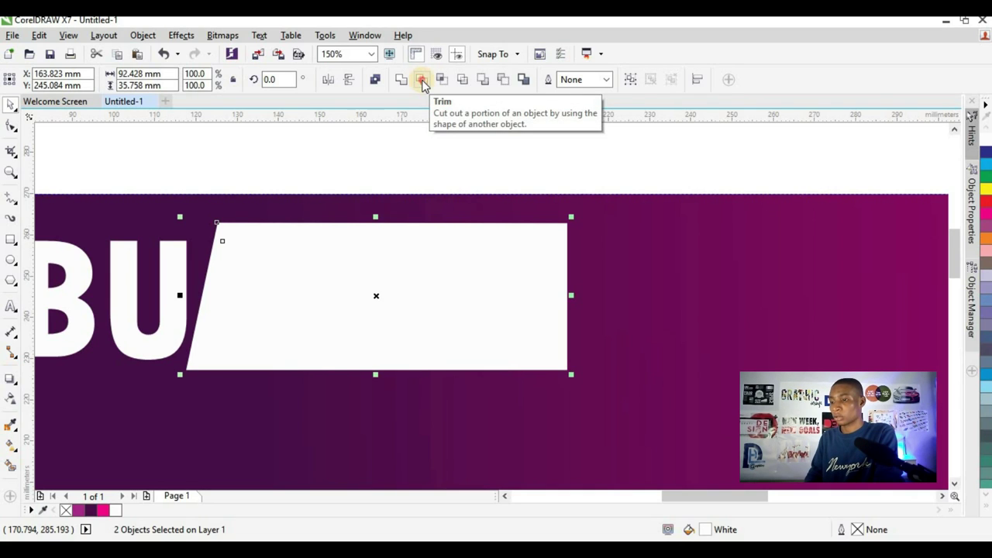
- Trim the LOUS letters out of the white box and check the purple showing through
click(421, 82)
click(343, 157)
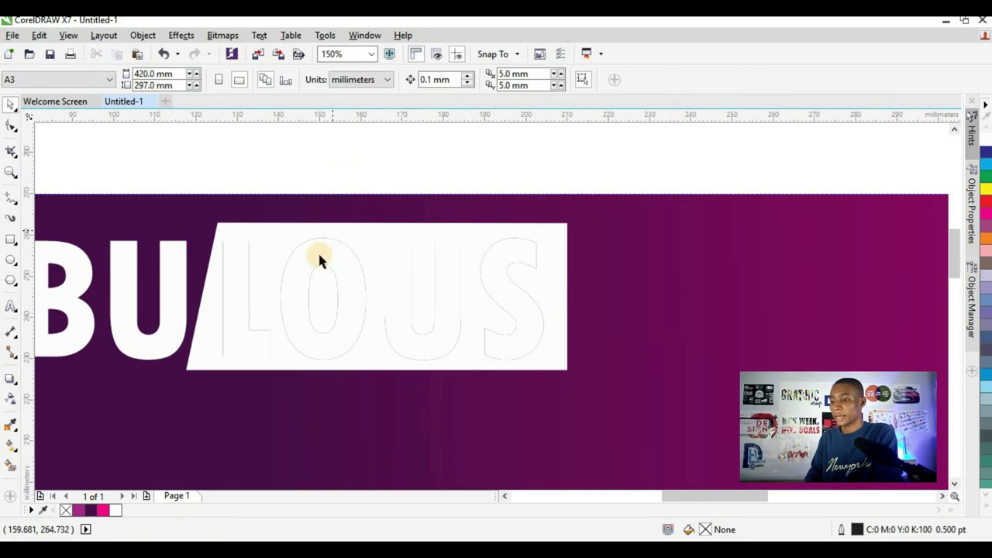
scroll(327, 272, down, 2)
scroll(327, 262, up, 2)
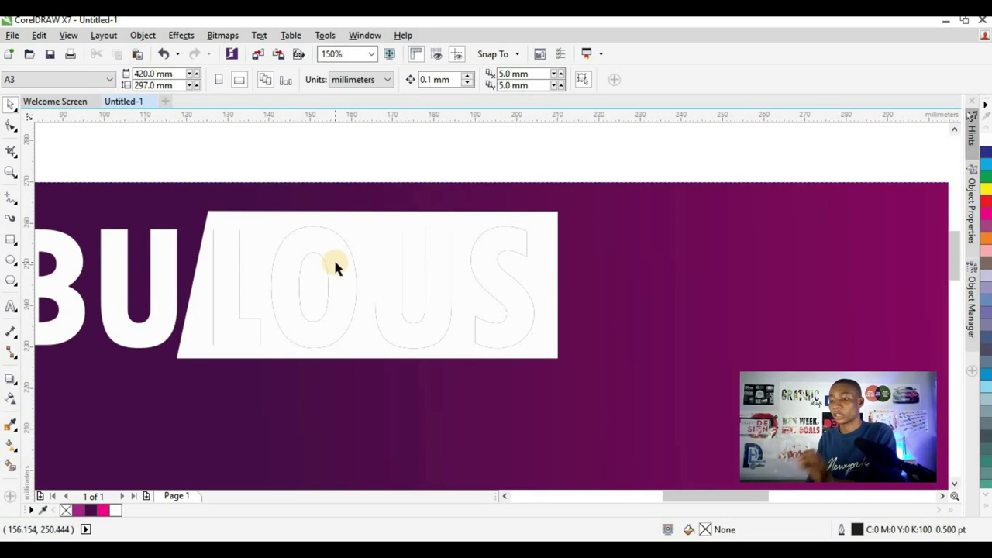
click(335, 263)
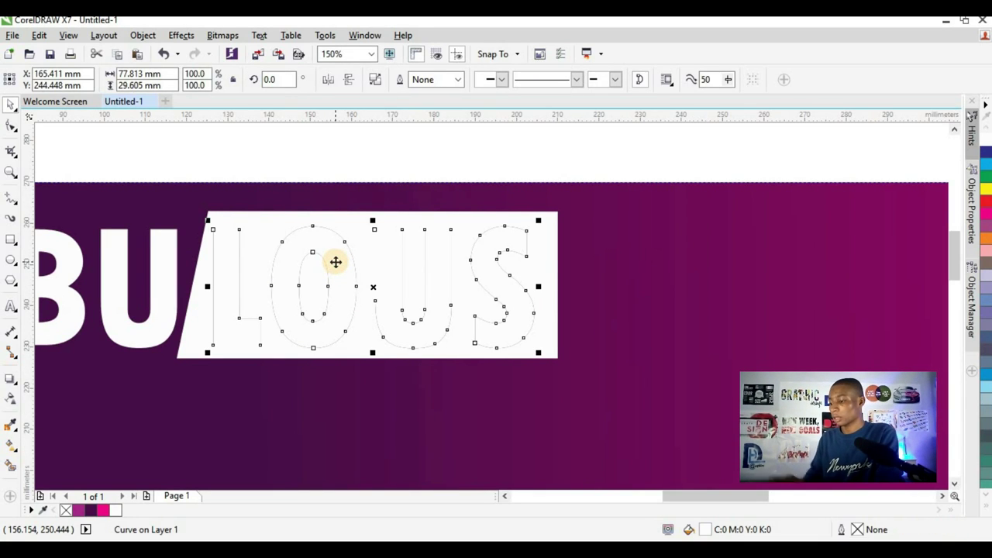
key(Escape)
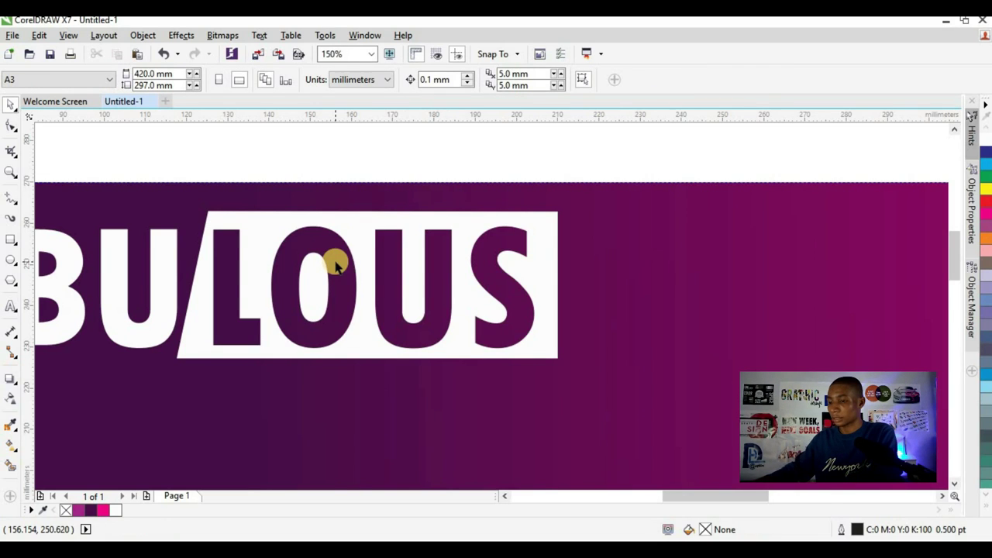
scroll(320, 303, down, 2)
scroll(294, 298, up, 1)
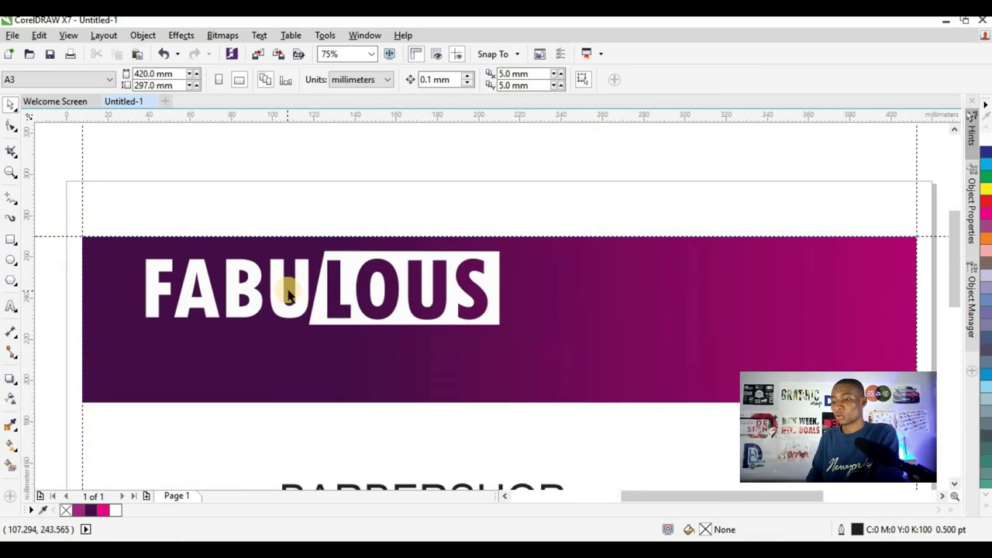
click(351, 267)
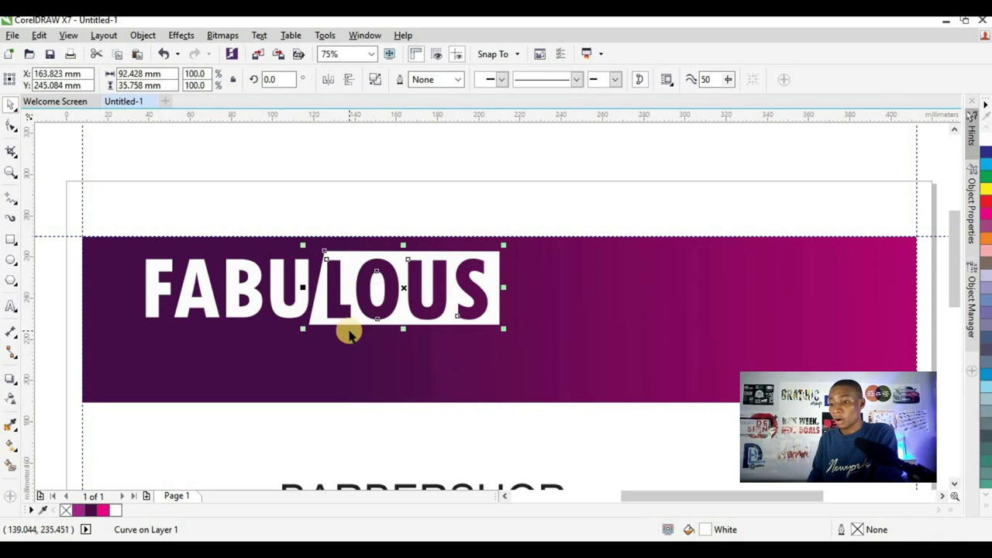
click(14, 444)
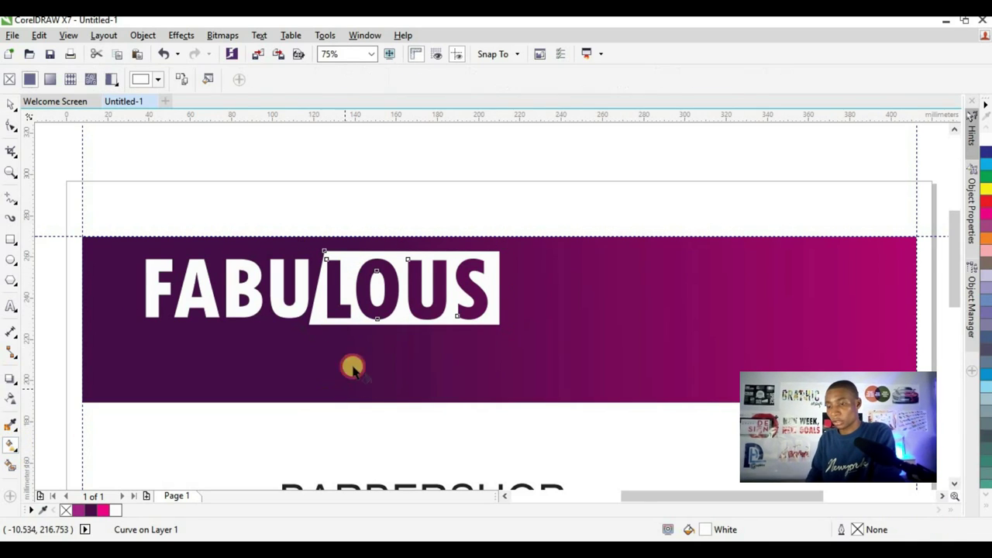
- Try a pink gradient on the LOUS box, then undo it
scroll(263, 279, up, 2)
drag(199, 275, 277, 290)
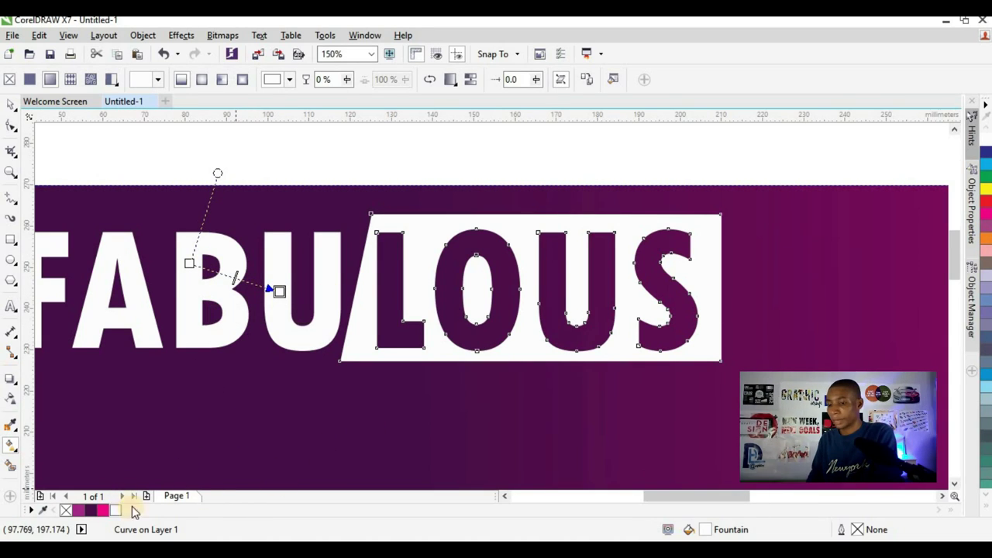
click(103, 509)
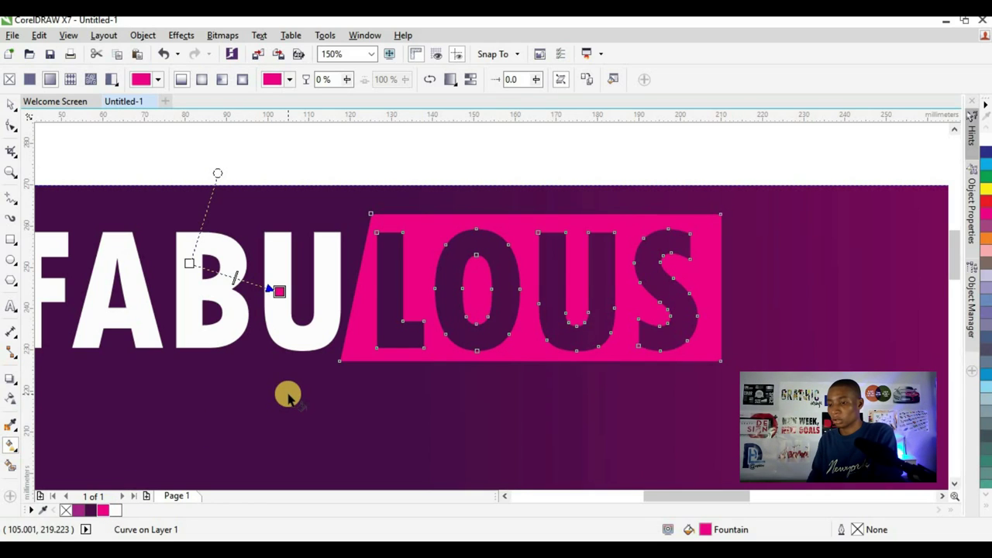
key(ctrl+z)
scroll(337, 348, down, 2)
scroll(267, 319, up, 2)
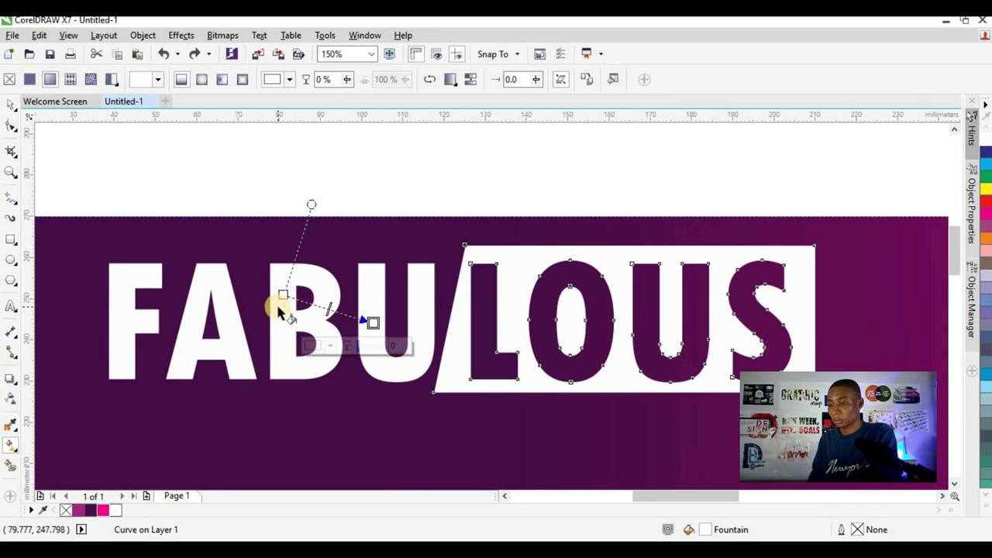
- Give the FABU letters a fountain fill starting in Deep Yellow
click(279, 309)
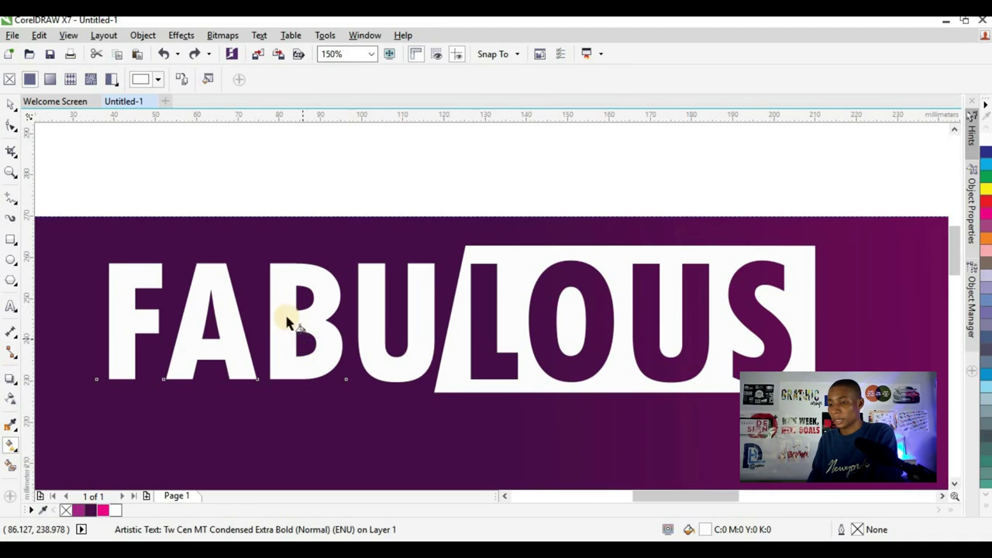
drag(205, 288, 338, 323)
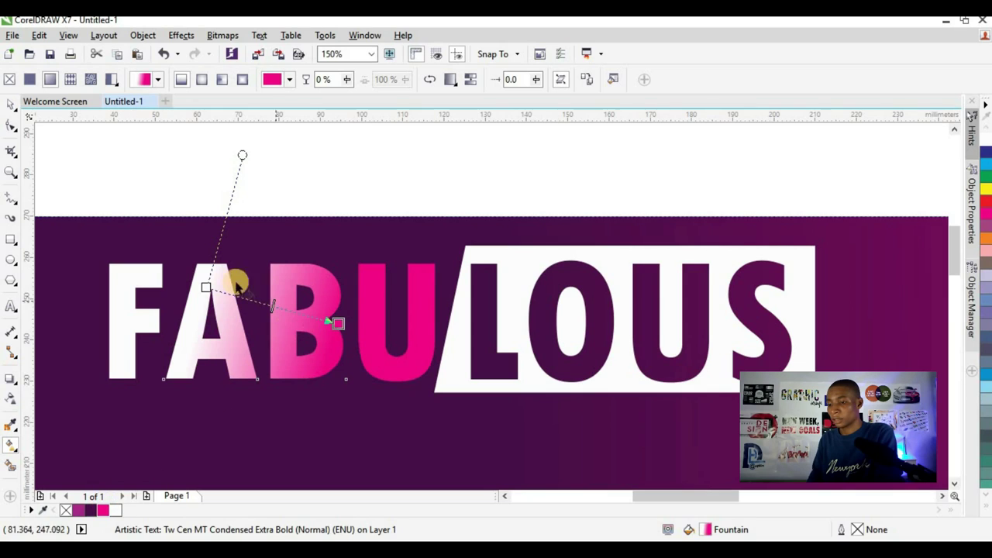
click(204, 290)
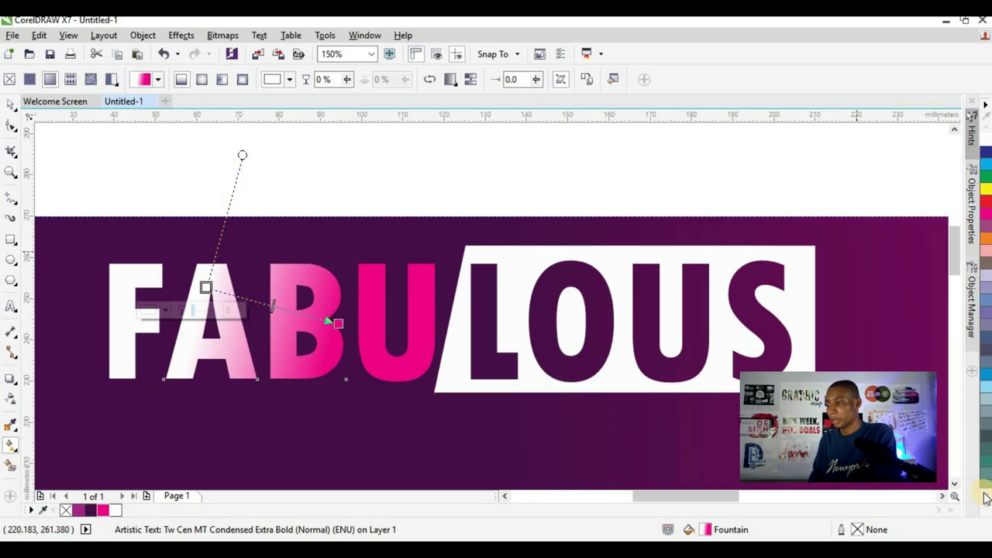
click(985, 502)
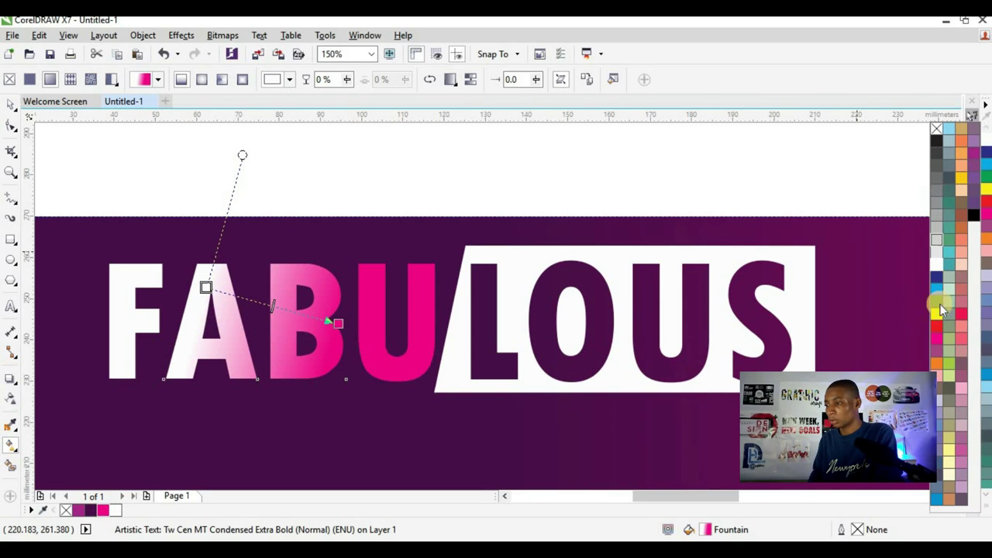
click(966, 179)
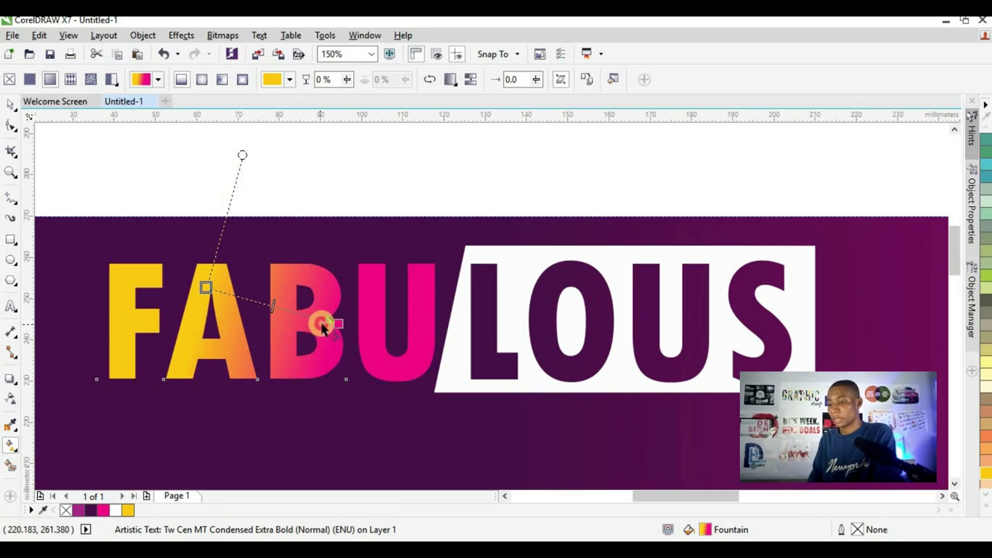
- Move the FABU gradient's start near the A and its end below the U
drag(337, 323, 382, 346)
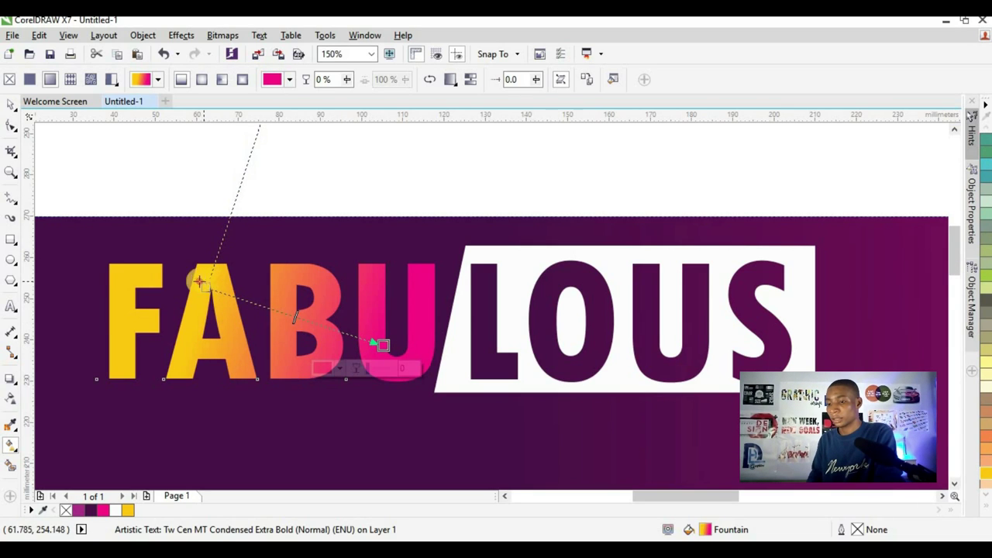
drag(199, 280, 181, 257)
drag(380, 348, 397, 356)
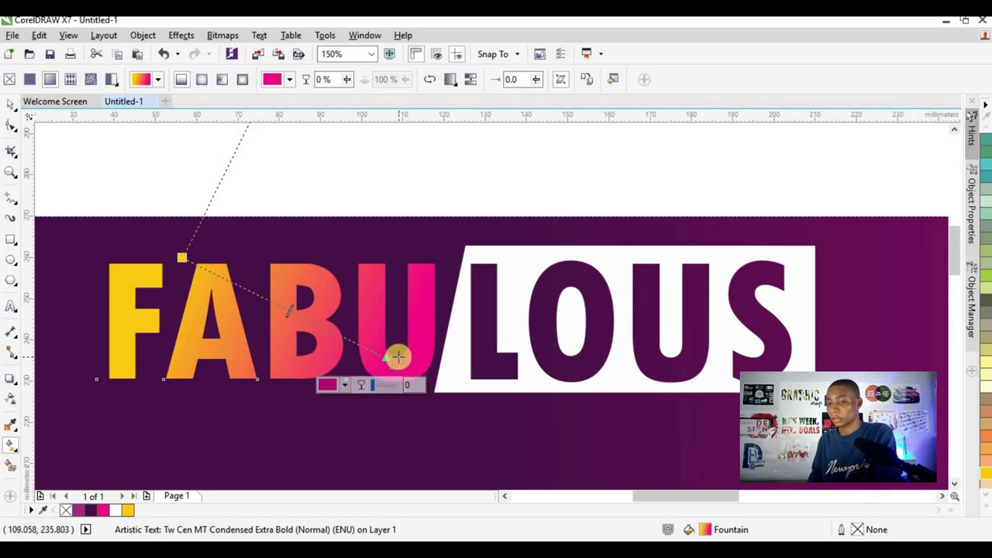
key(space)
- Move BARBERSHOP onto the banner, set it in Tw Cen MT Condensed Extra Bold, and enlarge it
scroll(383, 251, down, 3)
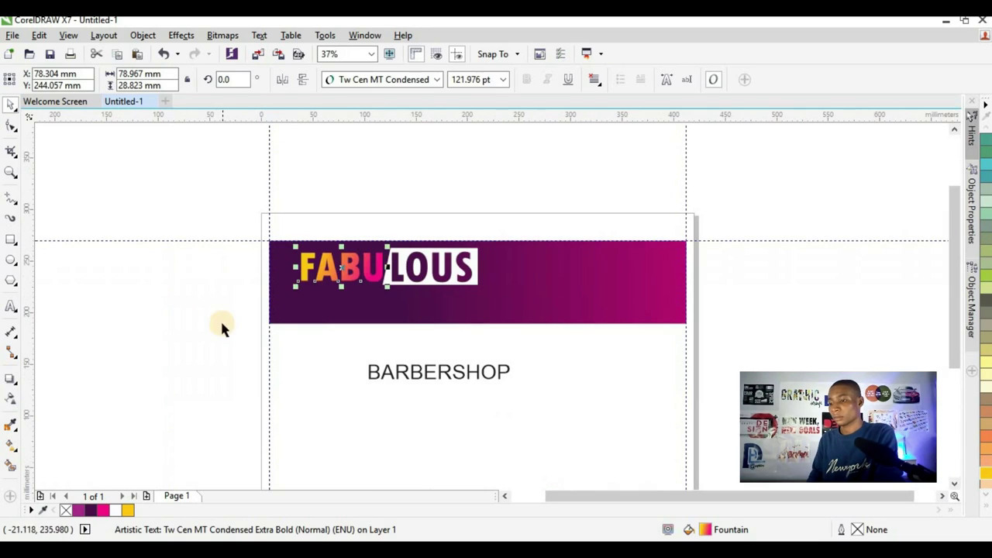
click(220, 324)
drag(447, 372, 396, 305)
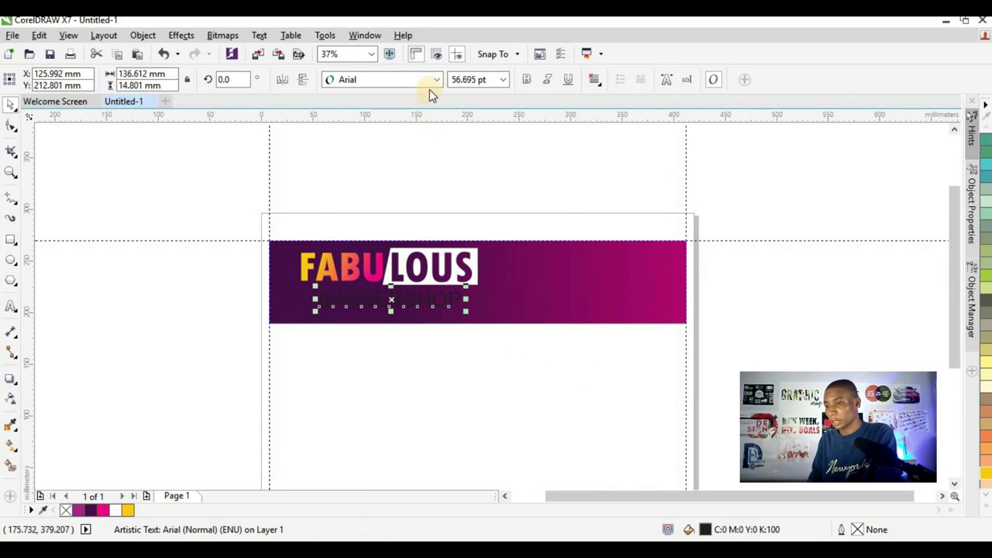
click(436, 79)
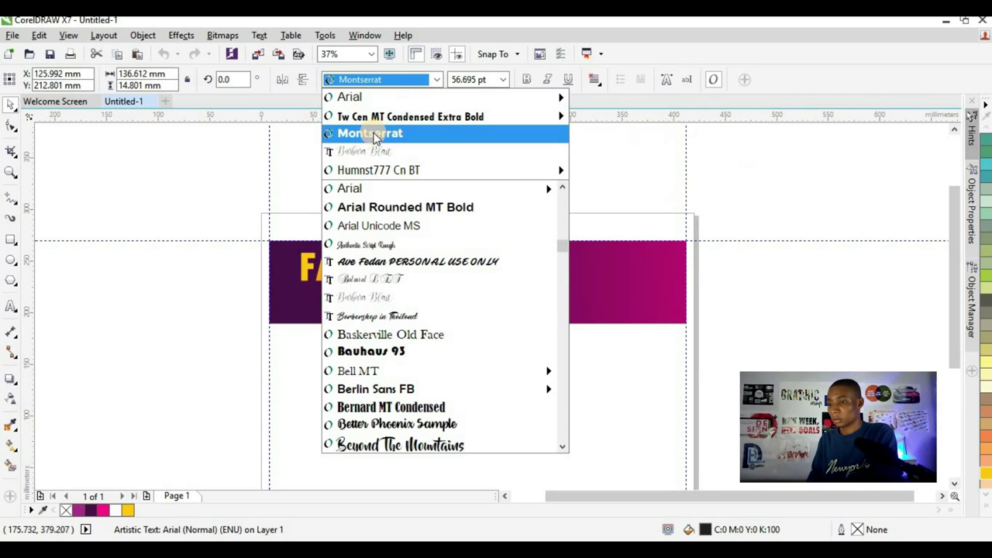
mouse_move(381, 124)
click(475, 157)
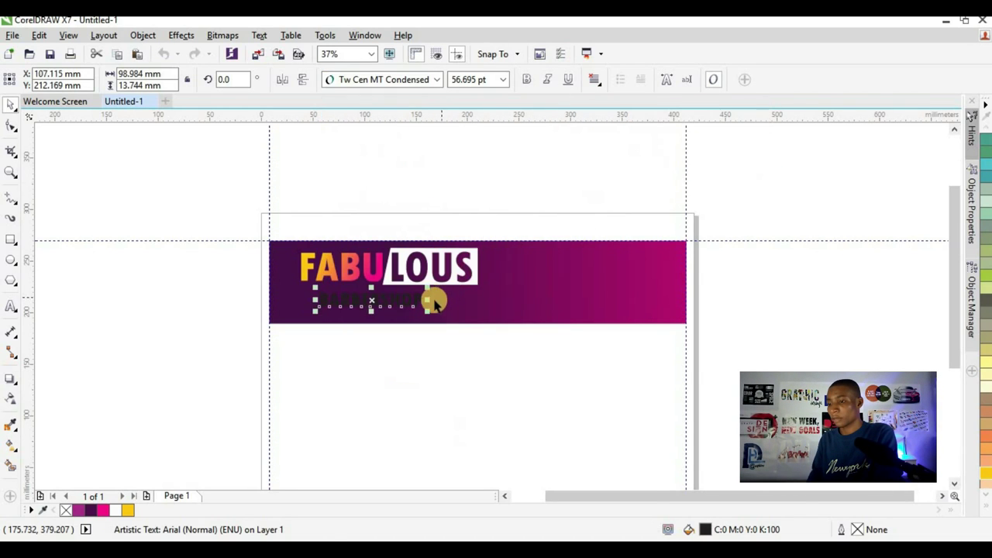
scroll(430, 298, up, 4)
scroll(399, 271, down, 2)
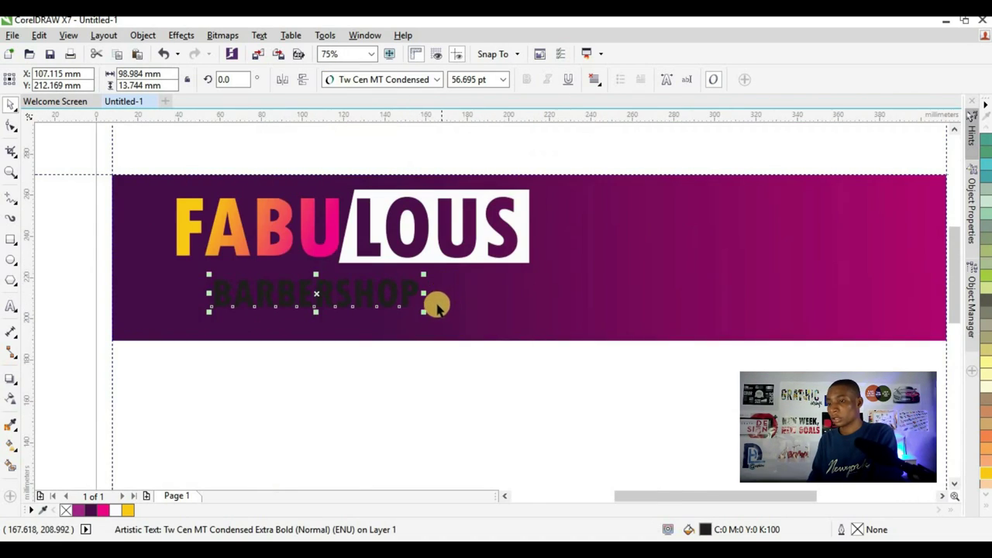
drag(423, 275, 449, 283)
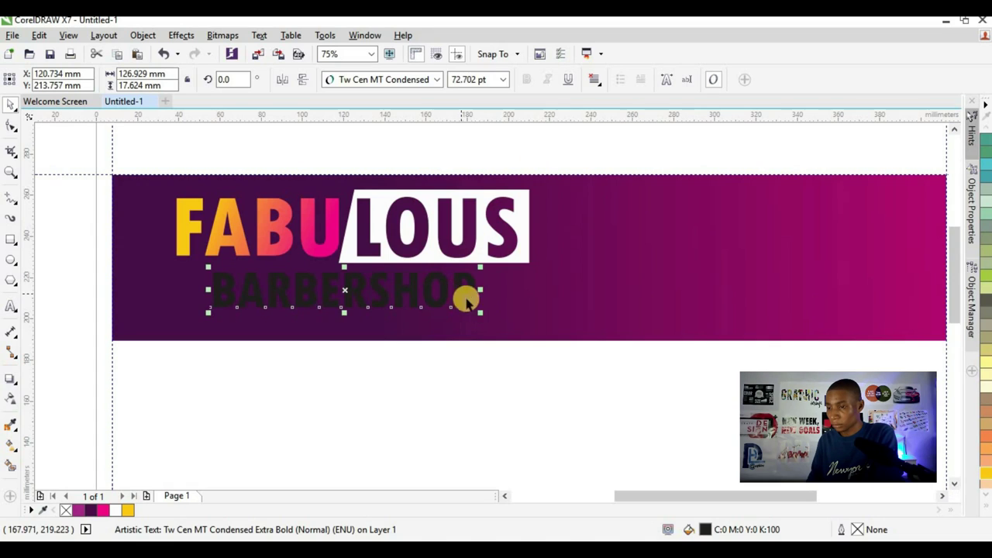
drag(488, 318, 498, 327)
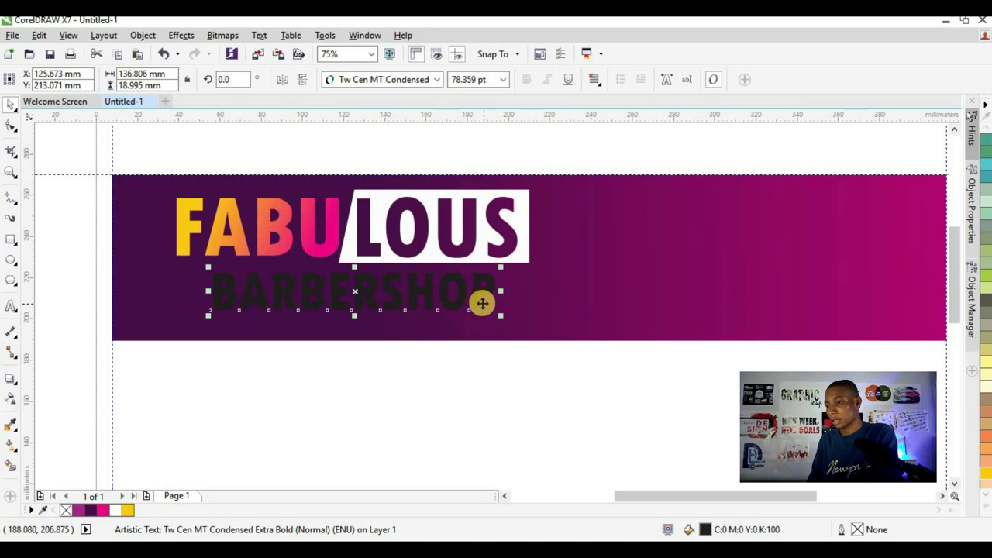
- Change BARBERSHOP to Tahoma Bold and shrink it to fit under FABULOUS
click(437, 80)
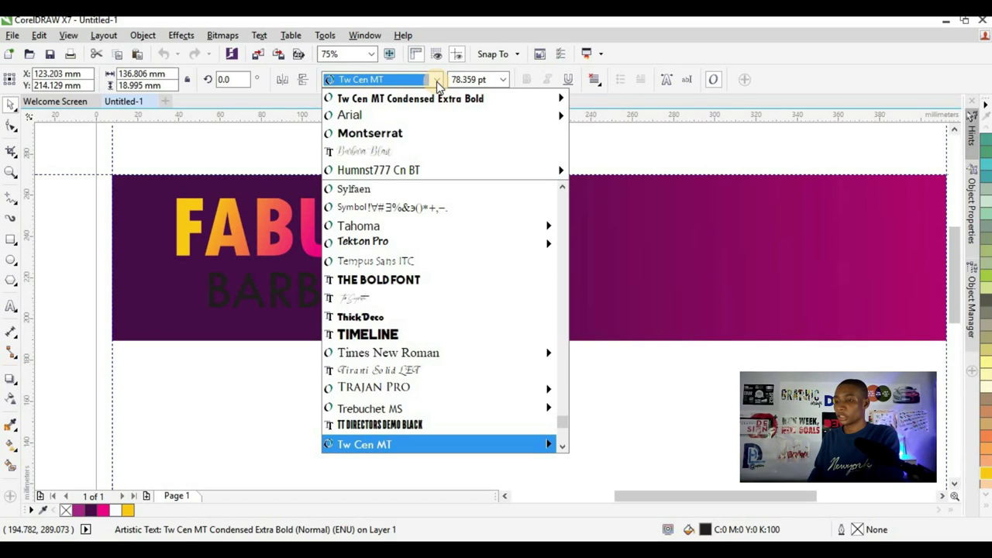
text(Tahom)
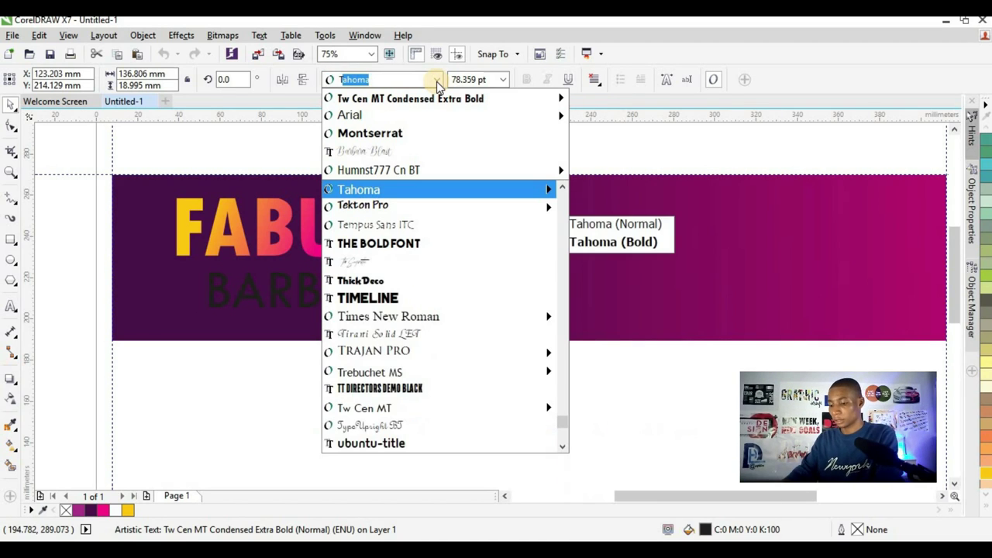
text(a)
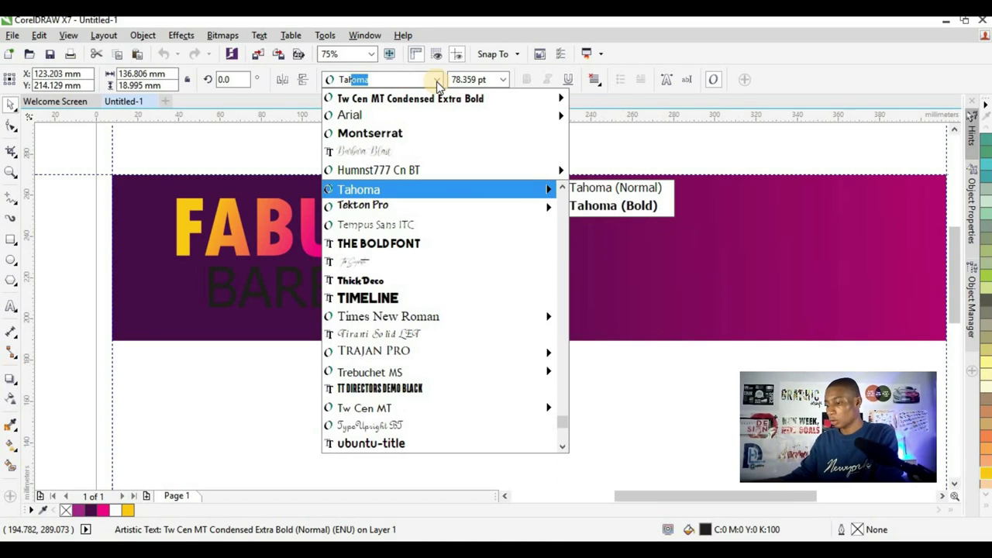
key(Return)
click(528, 80)
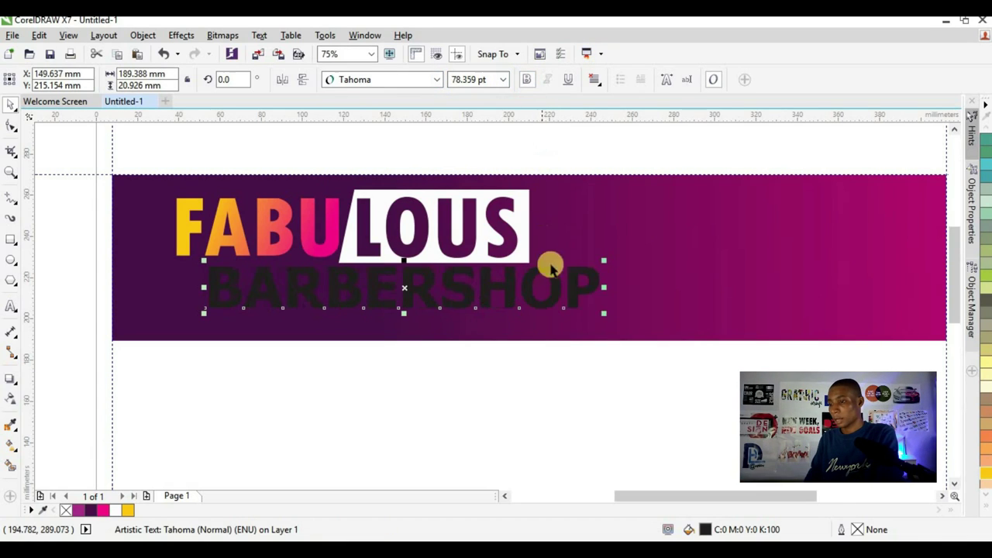
drag(598, 316, 550, 321)
drag(514, 288, 494, 291)
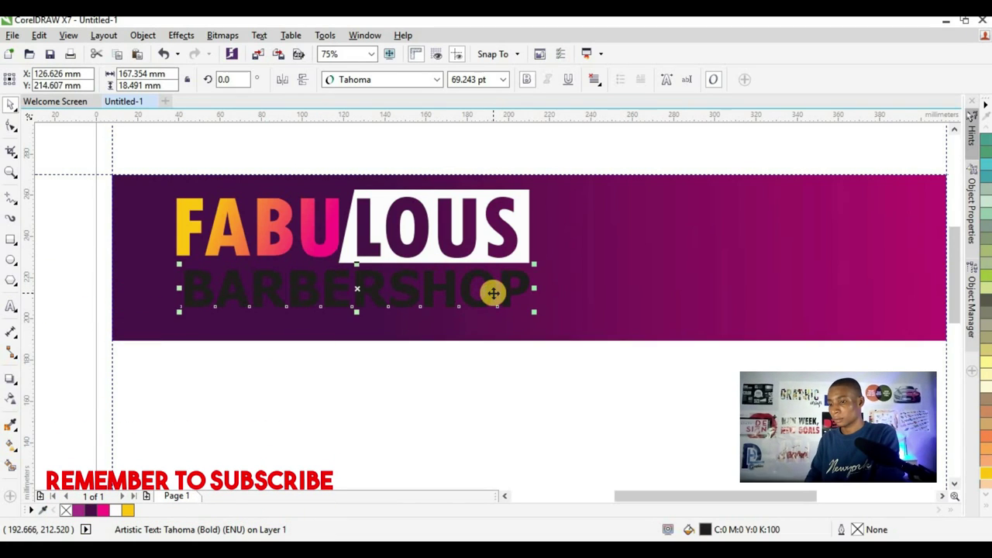
drag(532, 315, 507, 316)
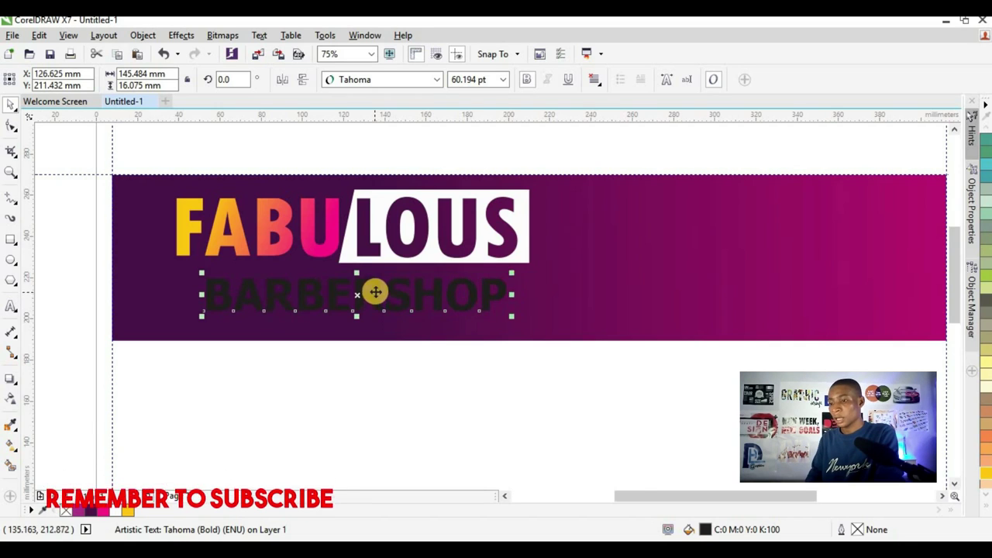
scroll(377, 293, up, 2)
scroll(238, 263, down, 2)
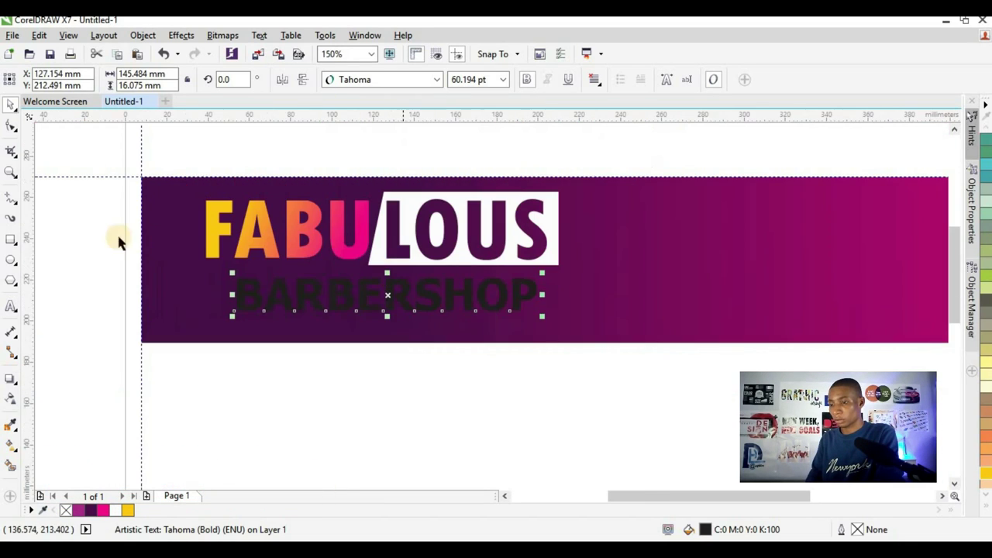
- Draw a closed four-cornered slanted banner around BARBERSHOP with the Pen tool
click(13, 199)
click(13, 200)
click(13, 200)
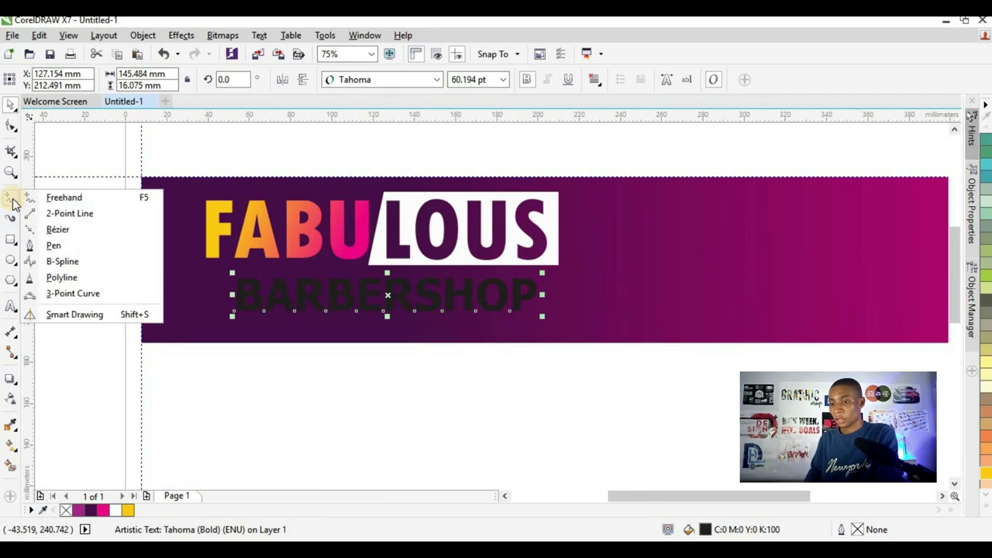
click(43, 247)
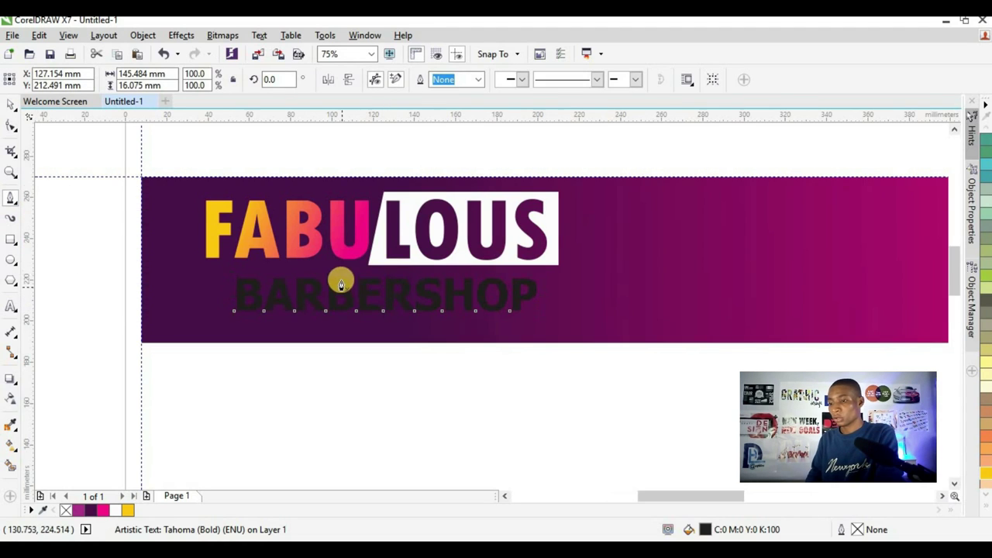
scroll(340, 280, up, 2)
click(115, 262)
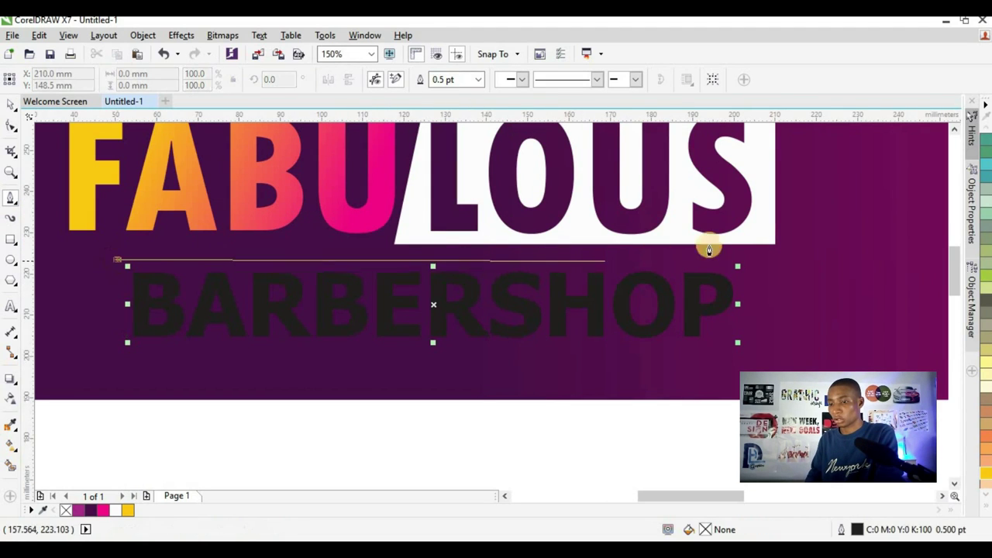
click(753, 241)
click(778, 337)
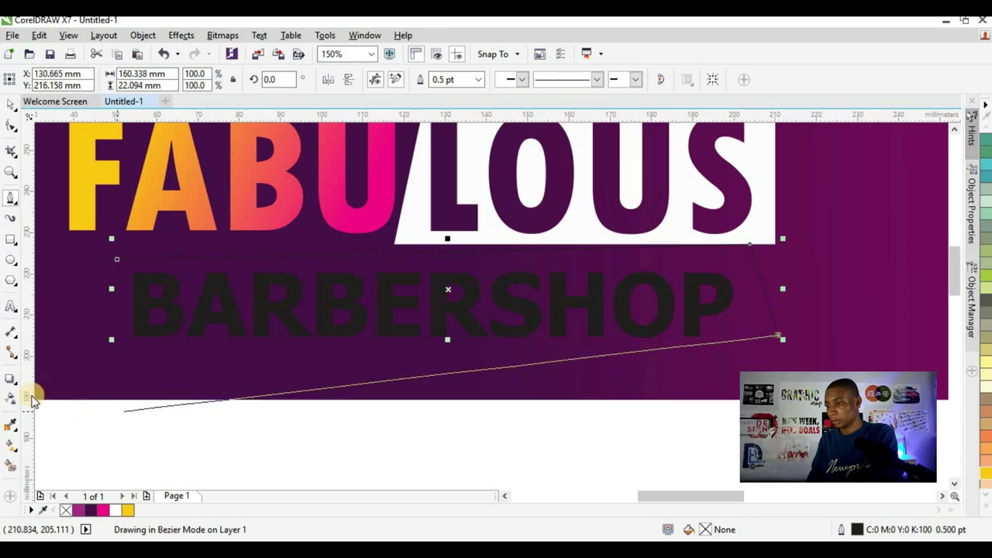
click(102, 356)
click(116, 261)
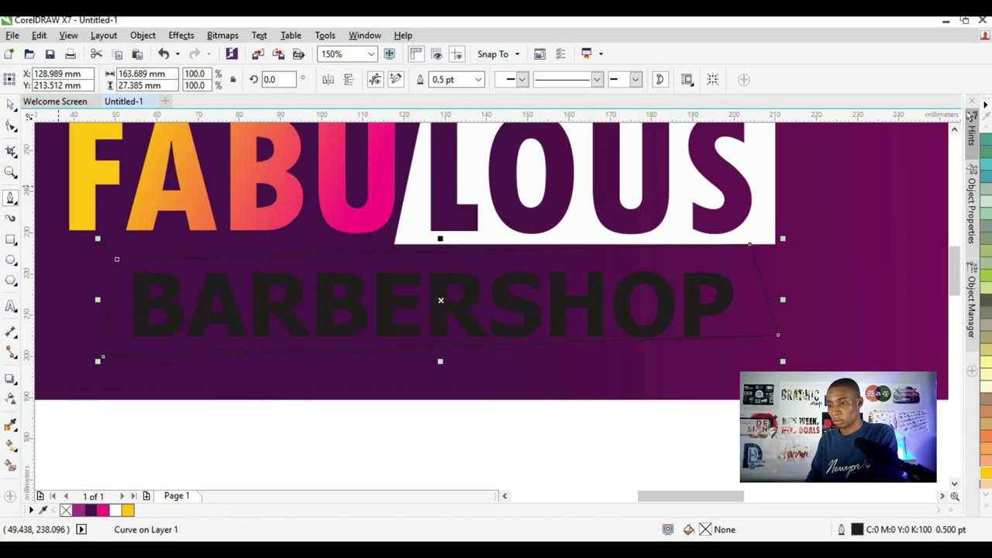
- Scale the banner shape slightly larger, to about 166.2 × 27.8 mm
click(10, 111)
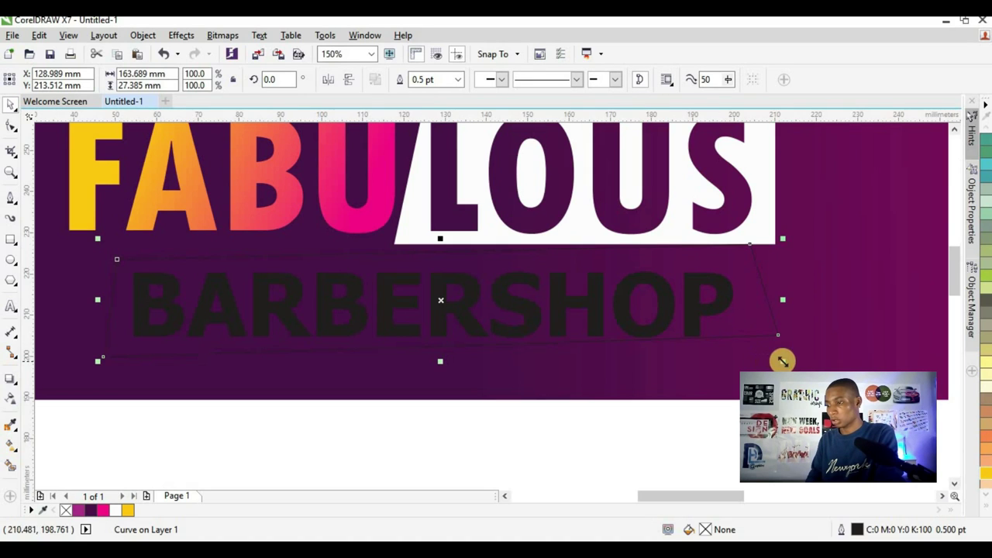
drag(782, 361, 787, 361)
scroll(310, 271, down, 2)
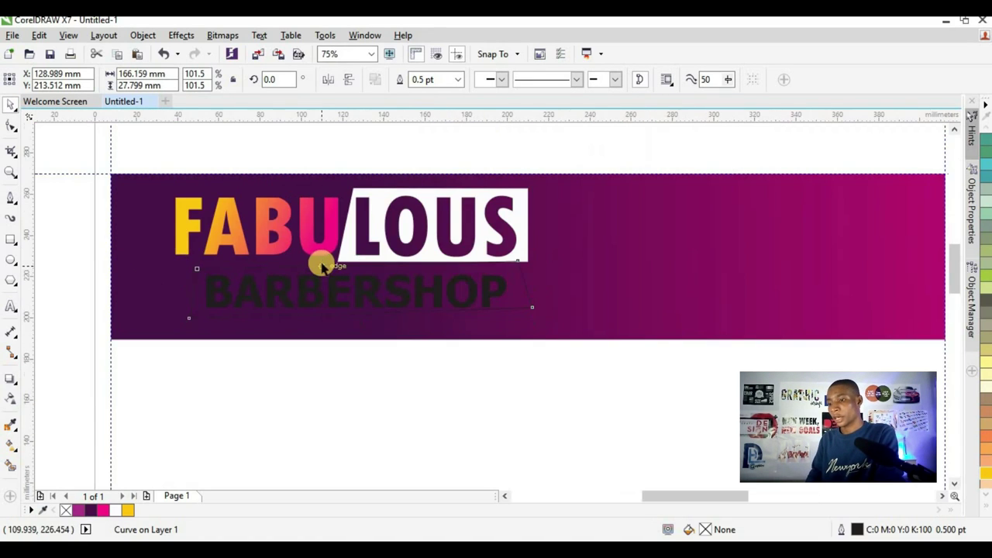
scroll(306, 225, up, 2)
click(310, 201)
scroll(294, 228, down, 2)
scroll(271, 233, up, 2)
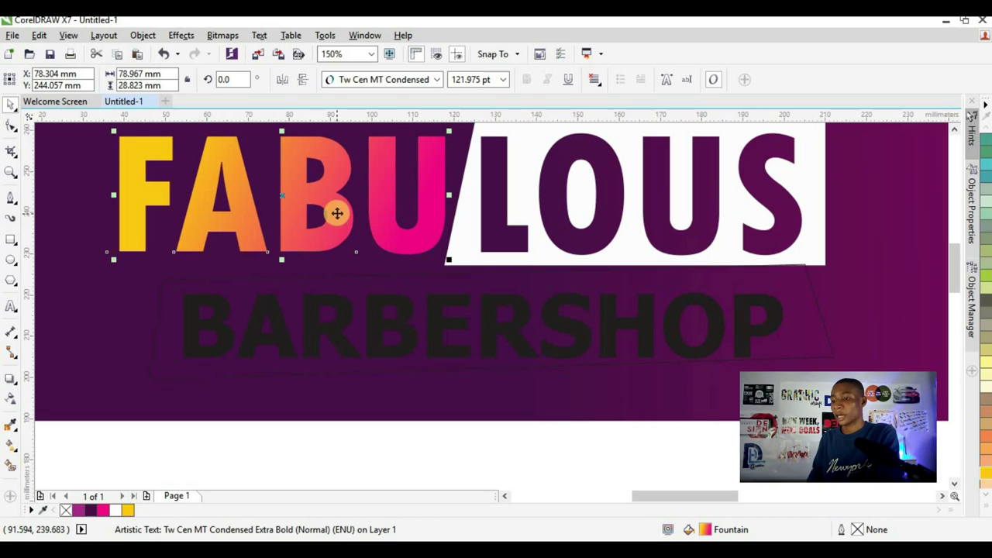
- Copy FABU's yellow-to-pink gradient onto the banner and remove its outline
mouse_move(337, 213)
mouse_down()
mouse_move(186, 299)
mouse_move(168, 348)
mouse_move(664, 298)
mouse_move(742, 310)
mouse_move(812, 342)
mouse_up()
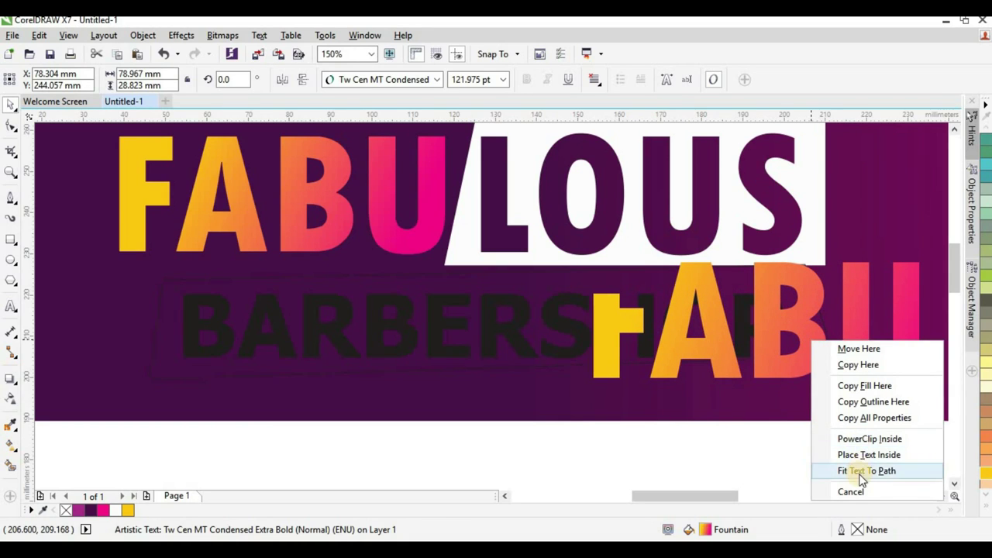
click(874, 386)
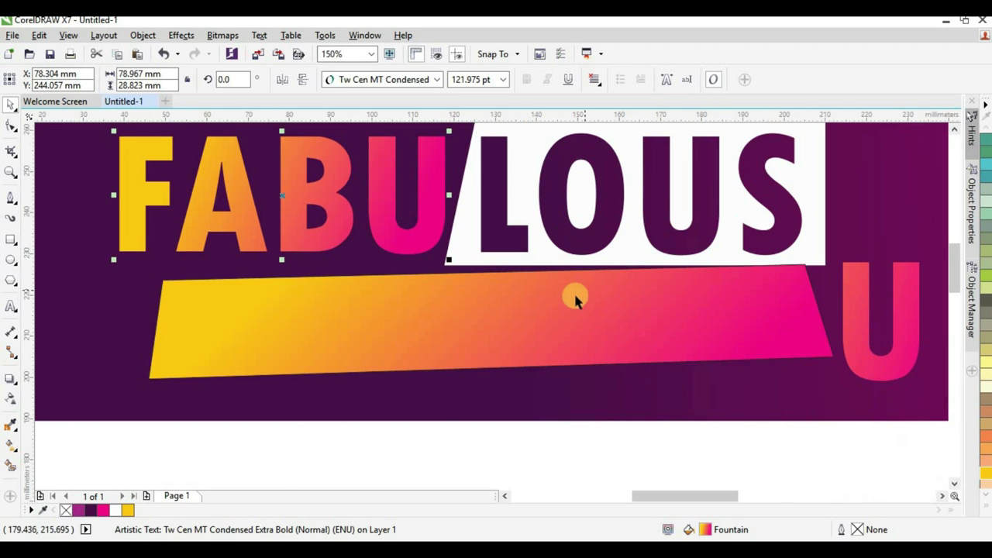
scroll(573, 294, down, 2)
scroll(581, 298, up, 2)
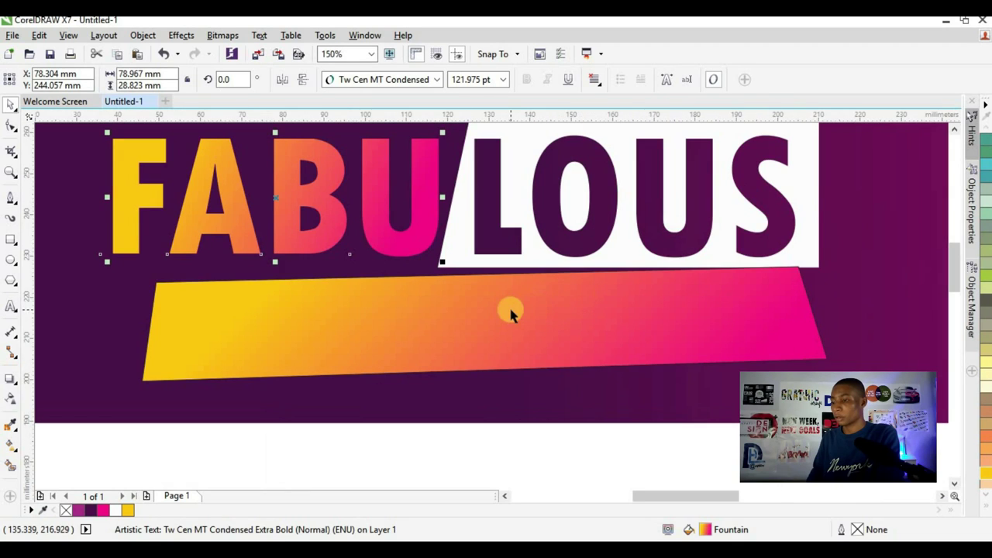
click(517, 301)
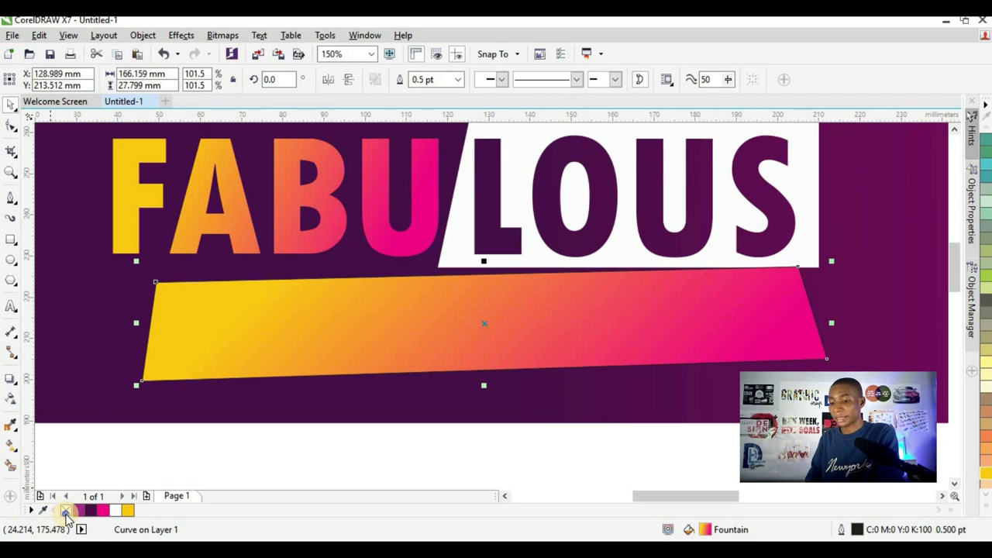
right_click(66, 511)
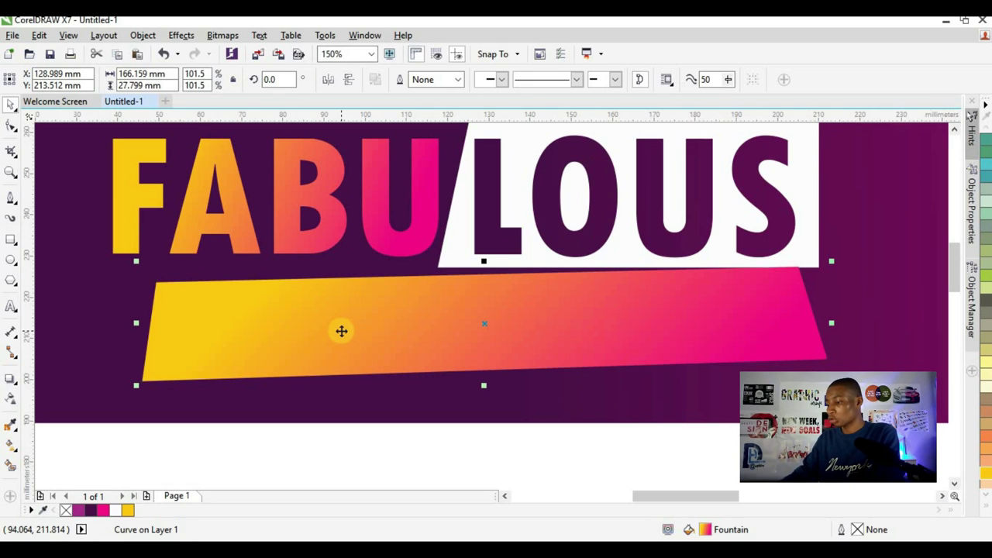
- Bring BARBERSHOP to the front, shrink it to 58.66 pt, tilt it about 1.1°, and convert to curves
key(ctrl+Page_Down)
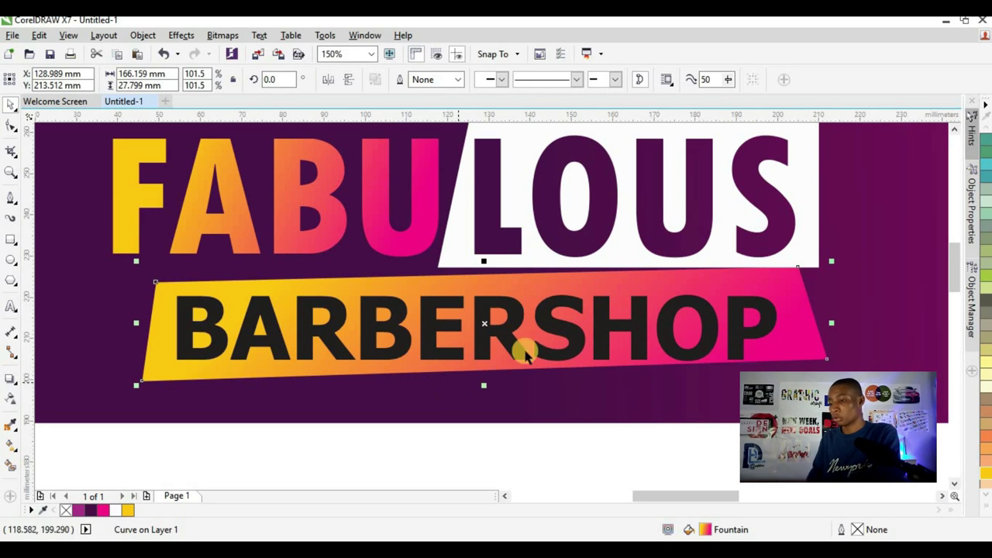
click(551, 325)
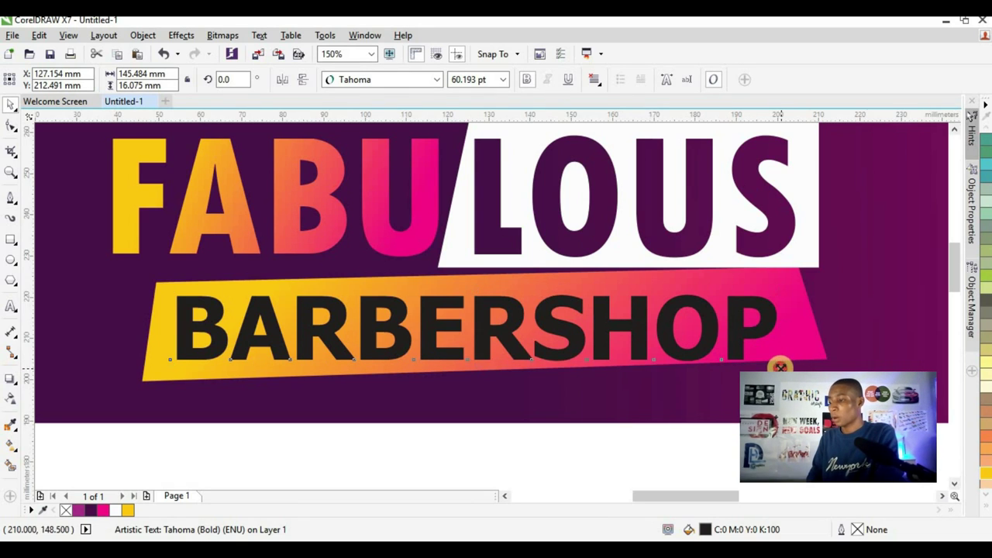
drag(780, 366, 731, 339)
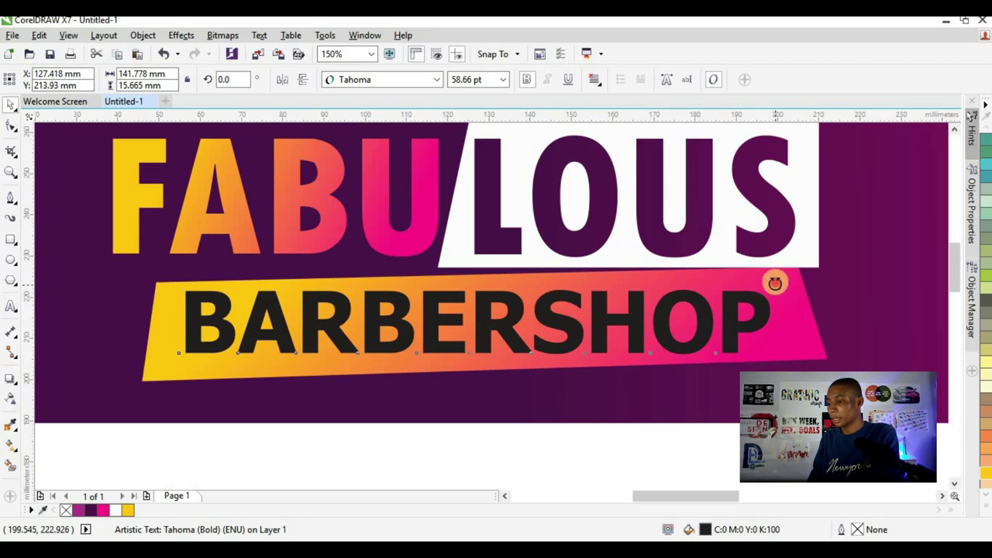
drag(775, 282, 771, 280)
scroll(535, 301, down, 2)
scroll(547, 321, up, 2)
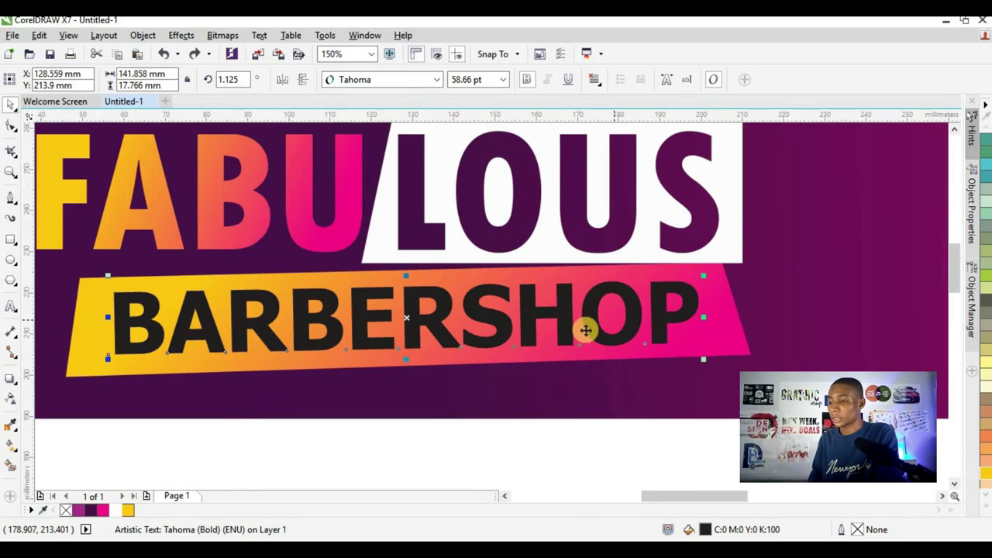
scroll(585, 331, down, 1)
key(ctrl+q)
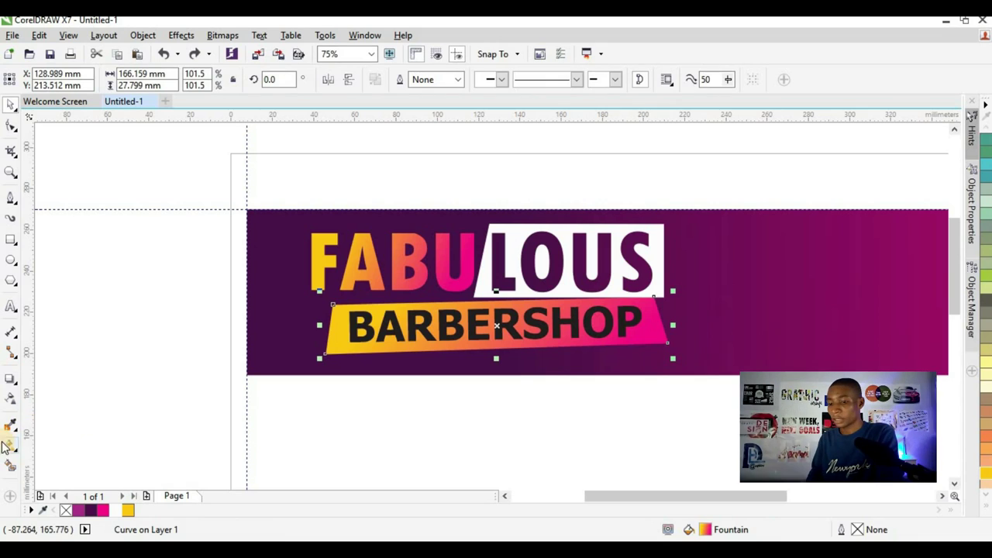
- Stretch the banner's gradient so it spans BARBERSHOP
click(11, 444)
drag(632, 346, 731, 373)
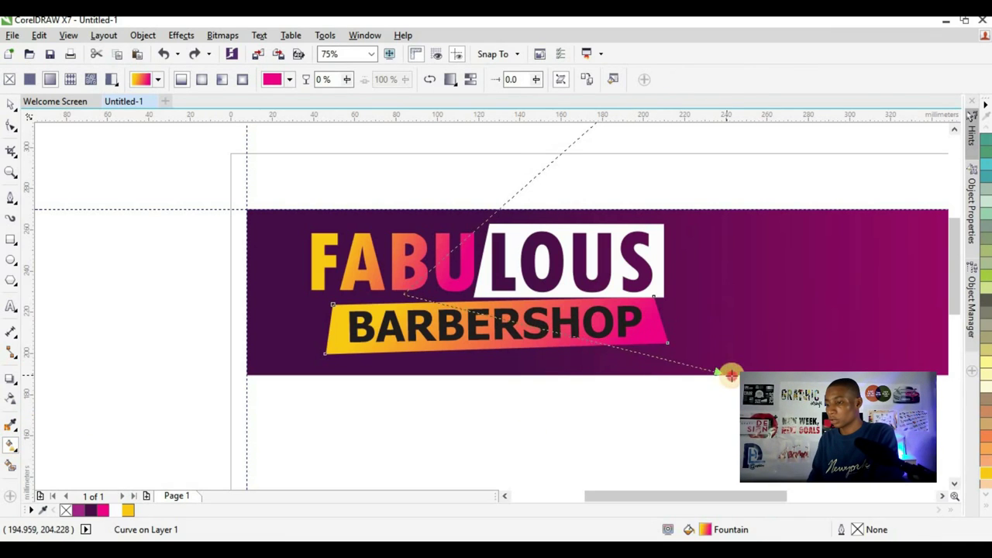
drag(404, 295, 447, 294)
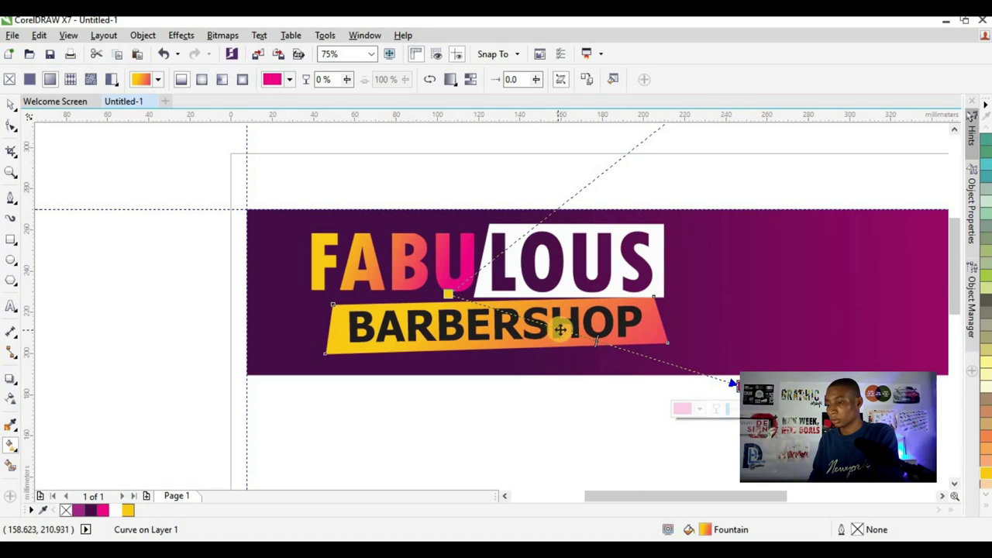
scroll(560, 327, up, 2)
scroll(570, 326, down, 1)
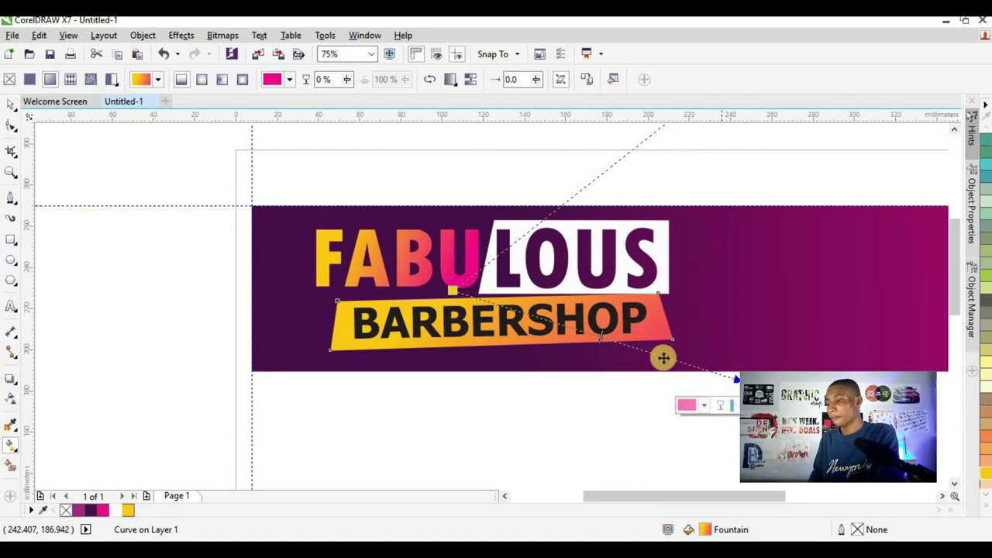
click(11, 113)
- Select the whole FABULOUS BARBERSHOP logo and enlarge it slightly
drag(193, 171, 713, 368)
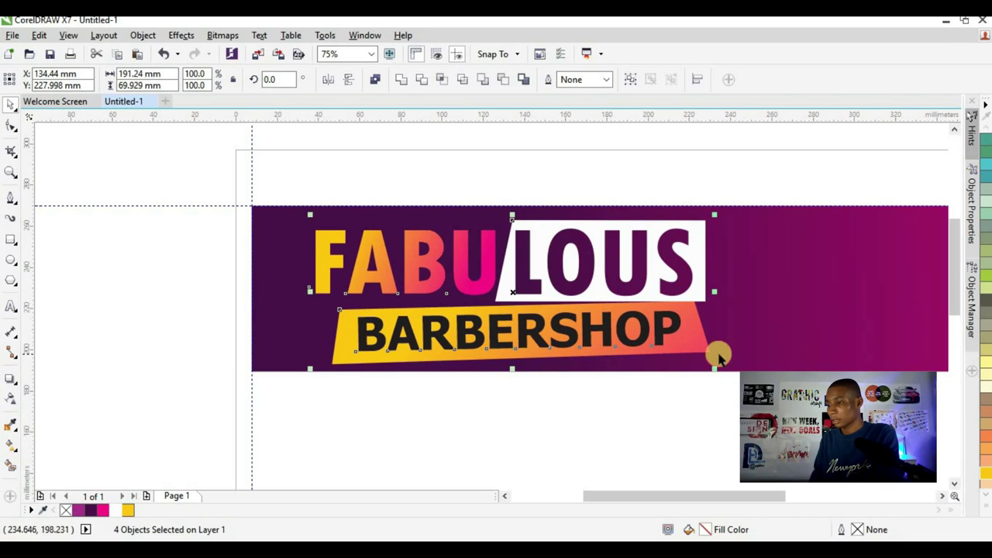
drag(714, 370, 724, 376)
scroll(664, 331, down, 1)
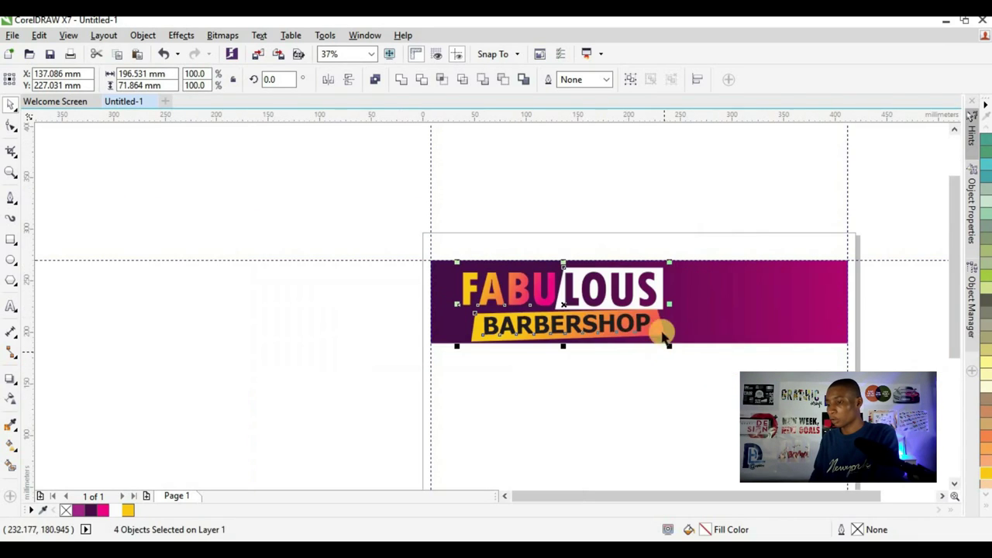
scroll(617, 276, up, 1)
scroll(620, 272, up, 2)
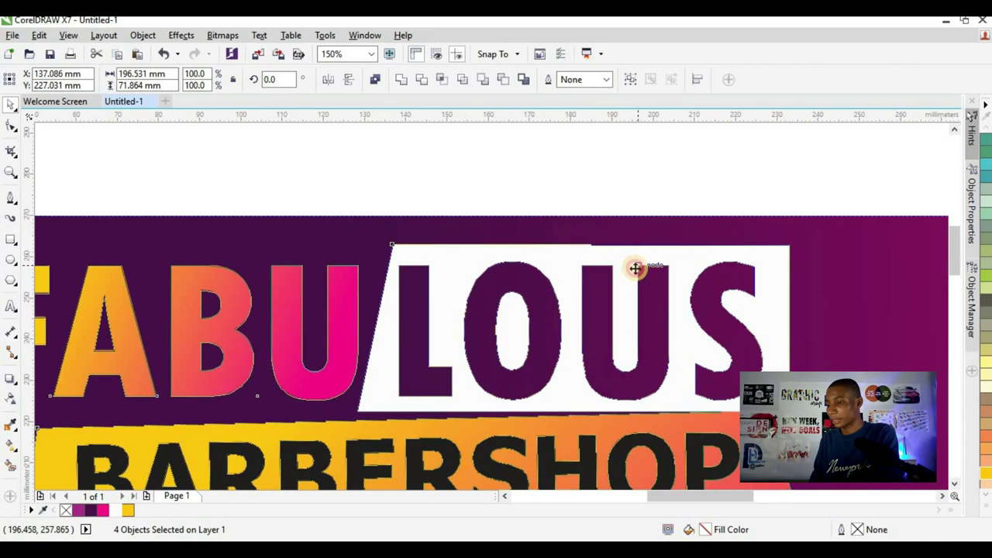
scroll(578, 252, up, 2)
scroll(556, 233, down, 8)
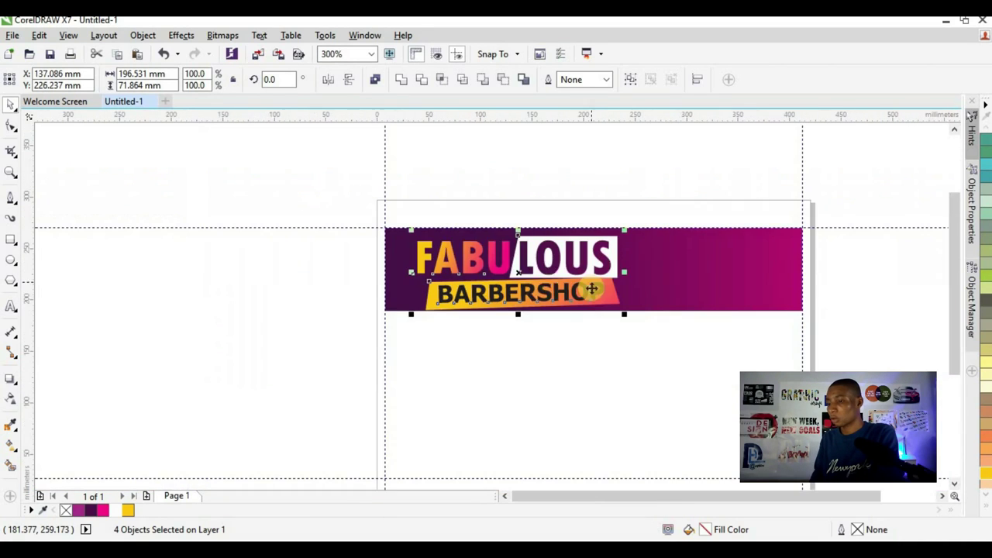
scroll(634, 301, up, 2)
- Extend the purple background rectangle downward
click(660, 279)
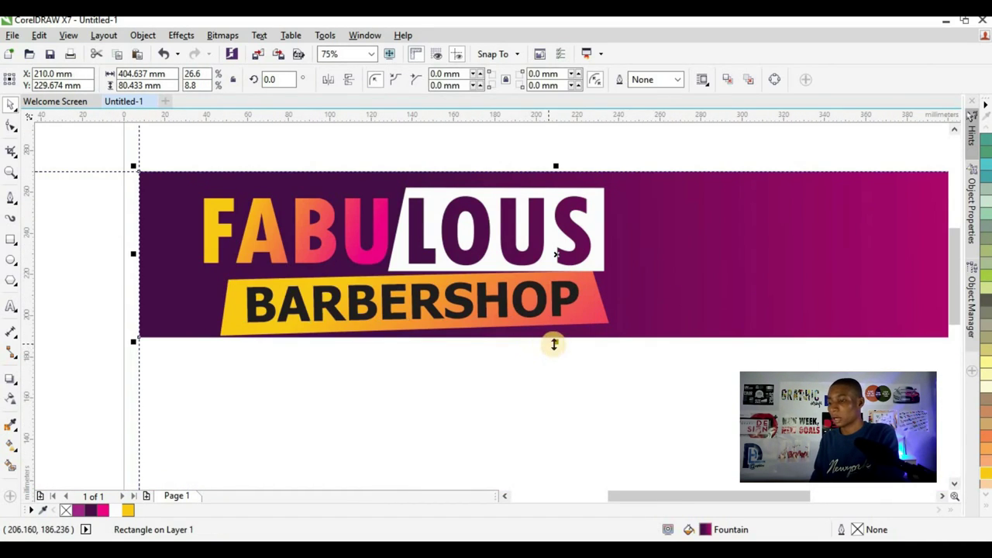
drag(555, 350, 555, 359)
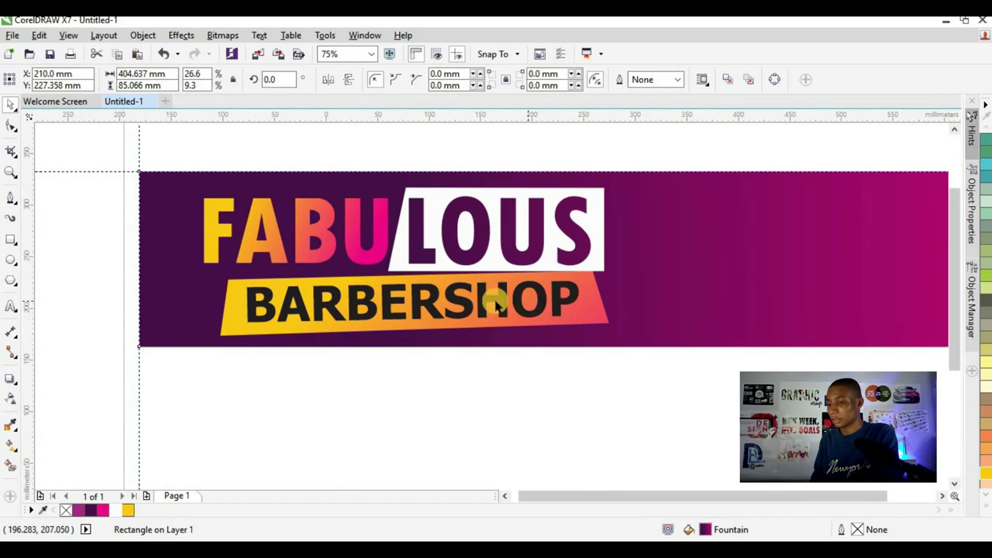
scroll(442, 321, down, 2)
key(Escape)
scroll(471, 267, up, 2)
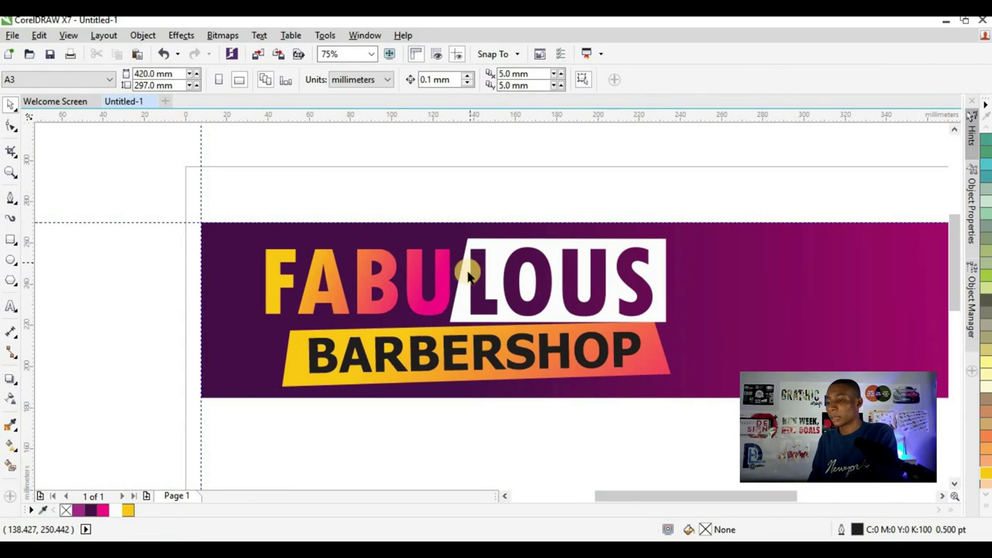
scroll(469, 275, up, 2)
scroll(654, 272, down, 2)
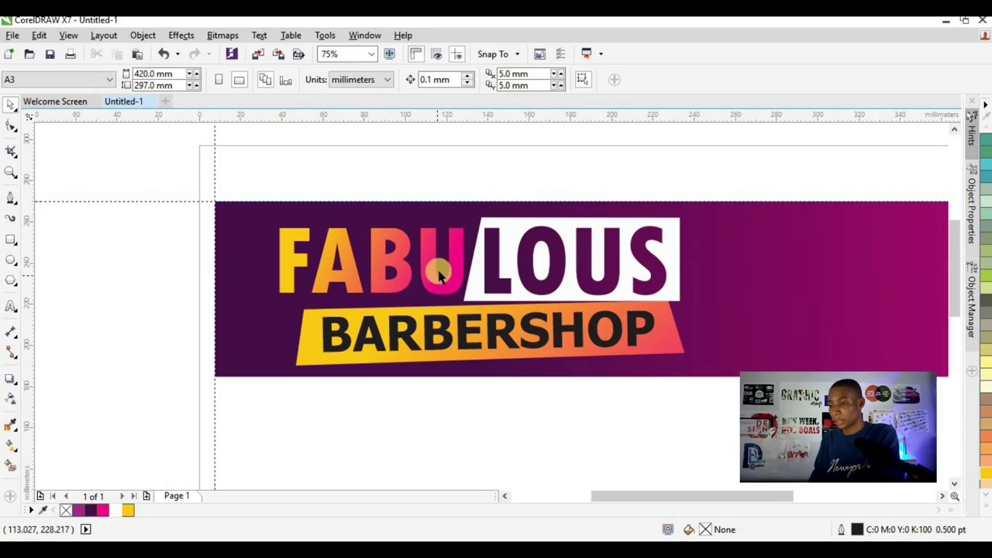
- Select the LOUS block and FABU together
click(473, 279)
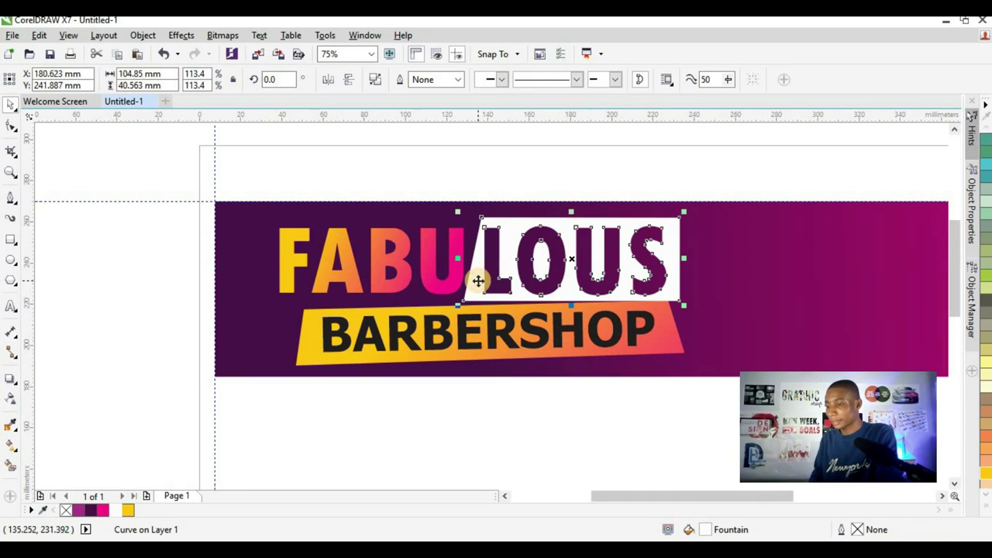
shift+click(426, 245)
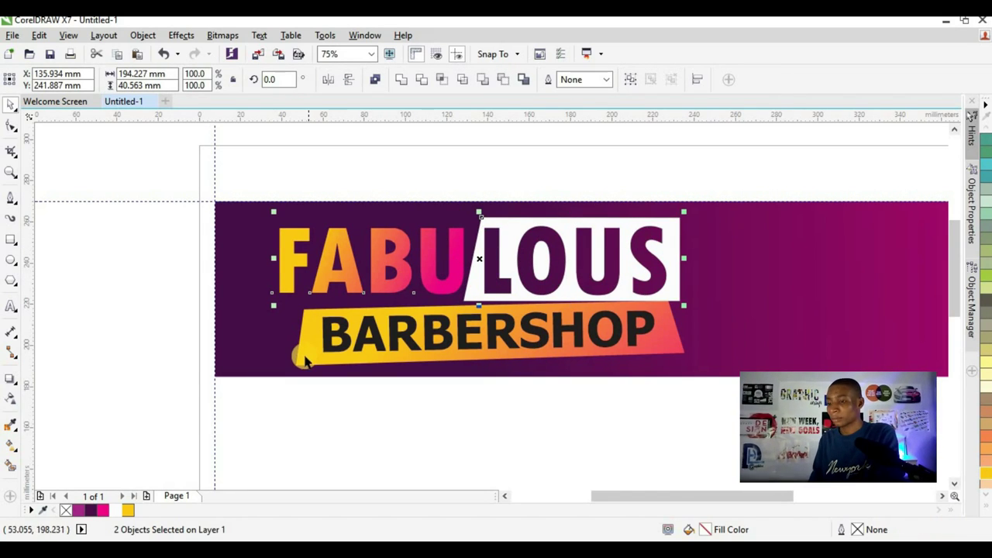
click(482, 298)
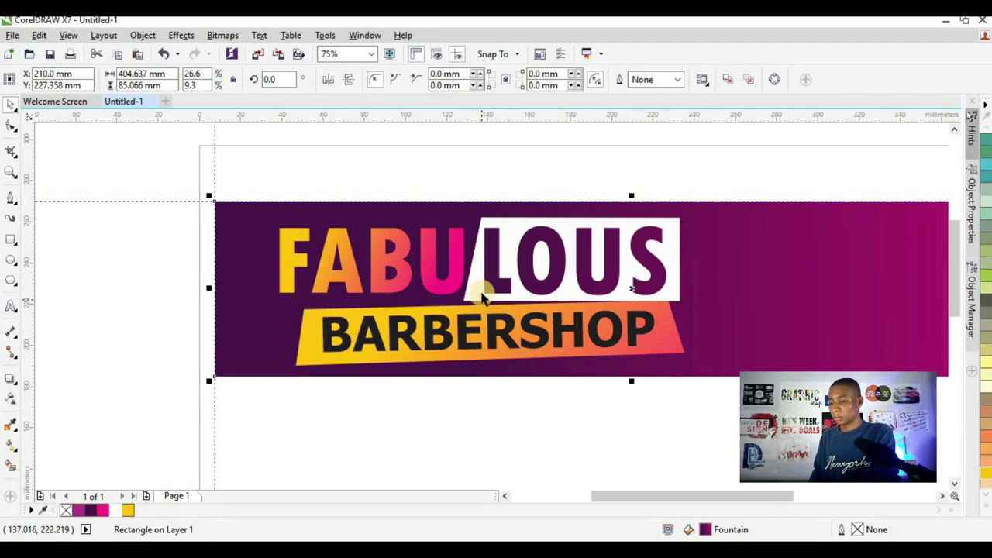
click(480, 289)
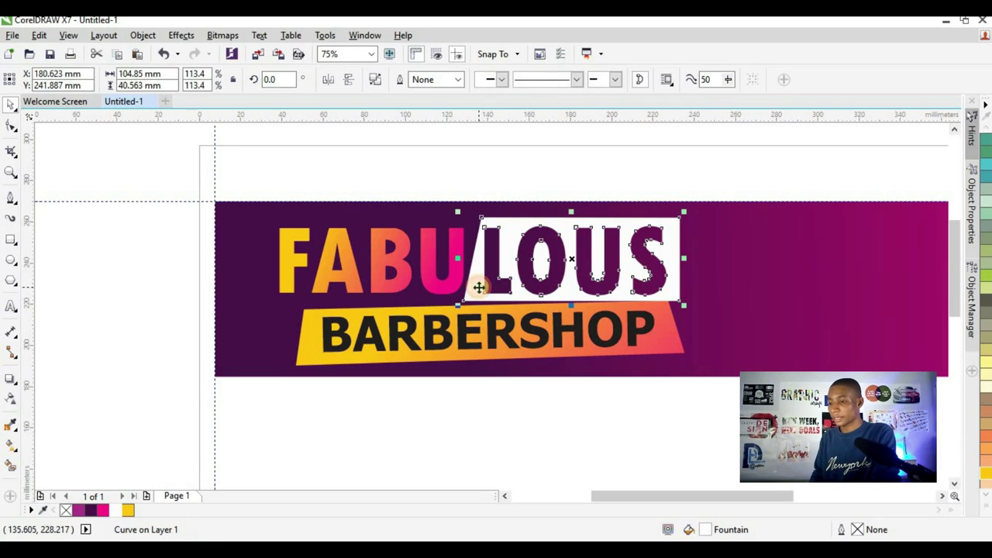
shift+click(325, 271)
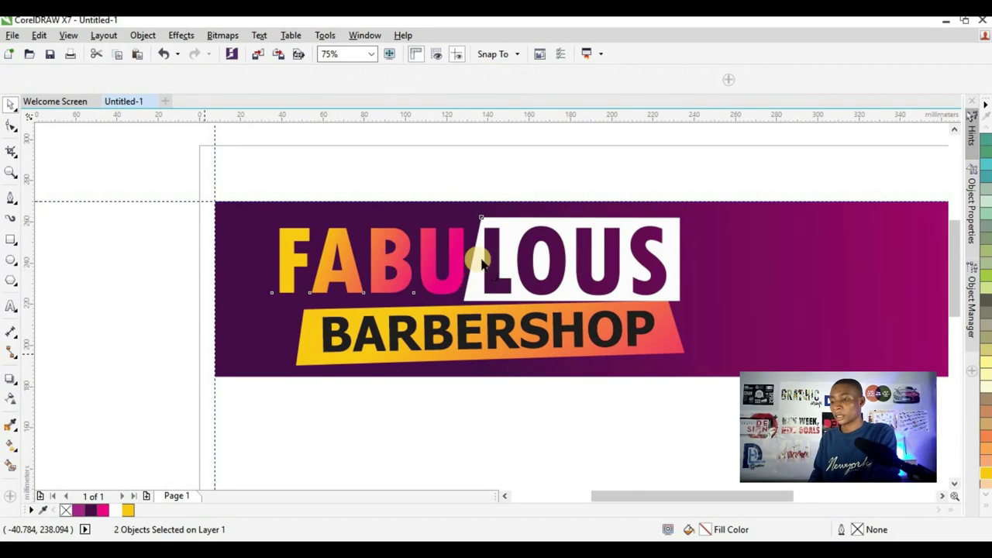
scroll(471, 255, up, 2)
- Add a dark down-left drop shadow to FABU and LOUS with opacity 92 and feather 8
drag(407, 342, 392, 349)
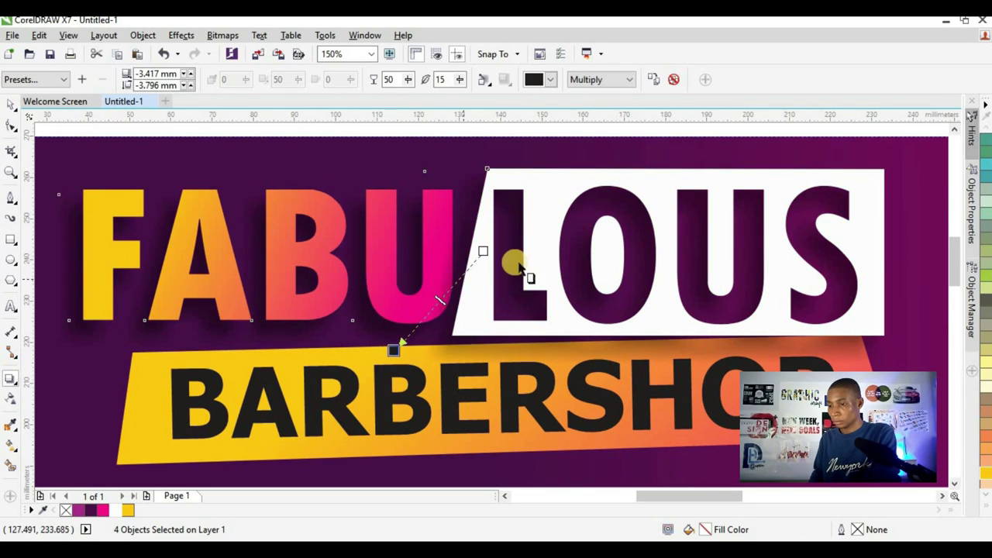
scroll(494, 293, down, 2)
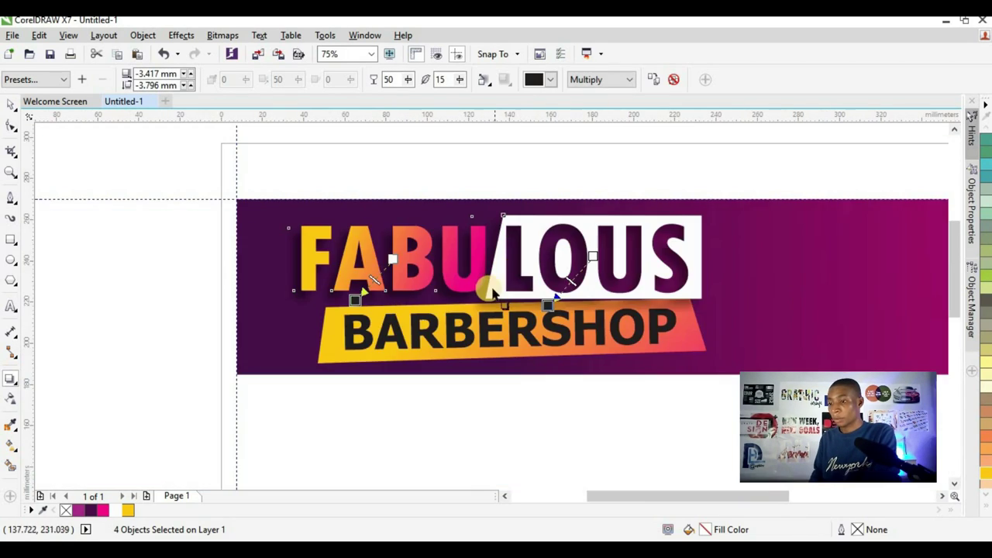
click(9, 382)
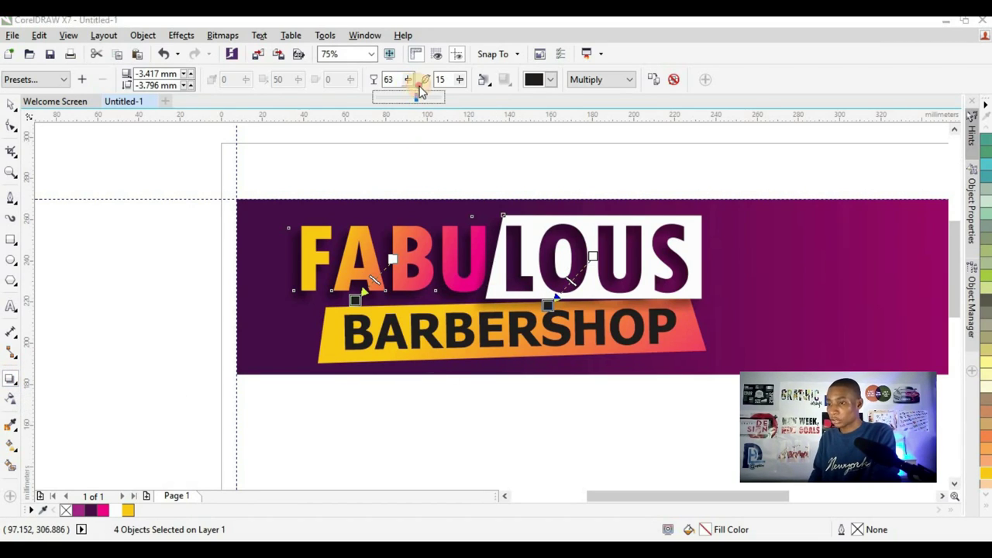
drag(421, 92, 421, 84)
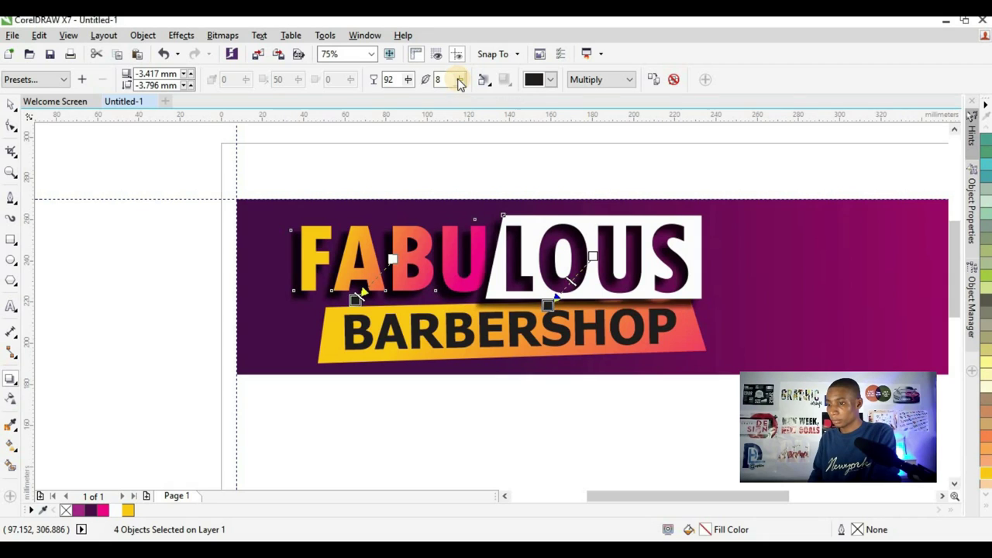
scroll(476, 262, up, 3)
scroll(520, 270, down, 3)
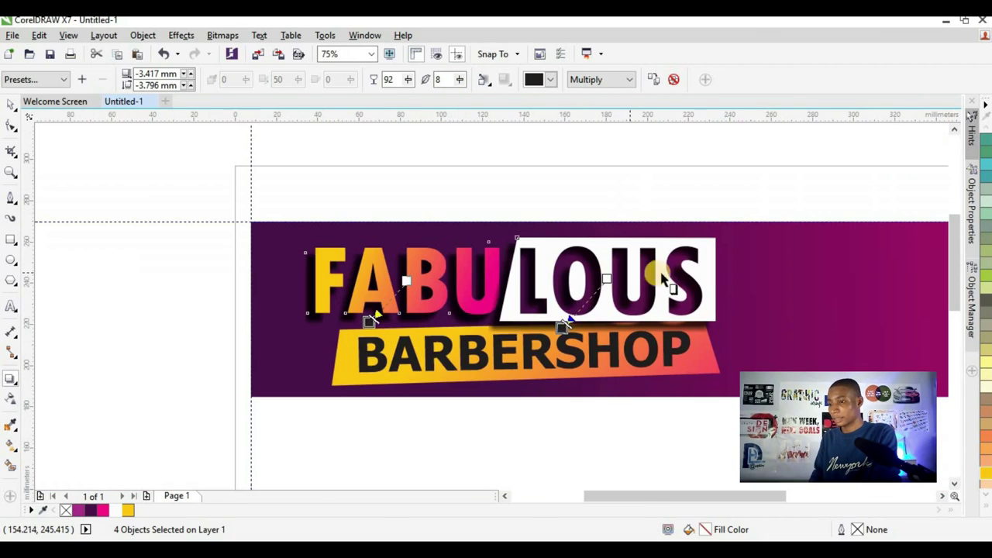
scroll(478, 393, up, 2)
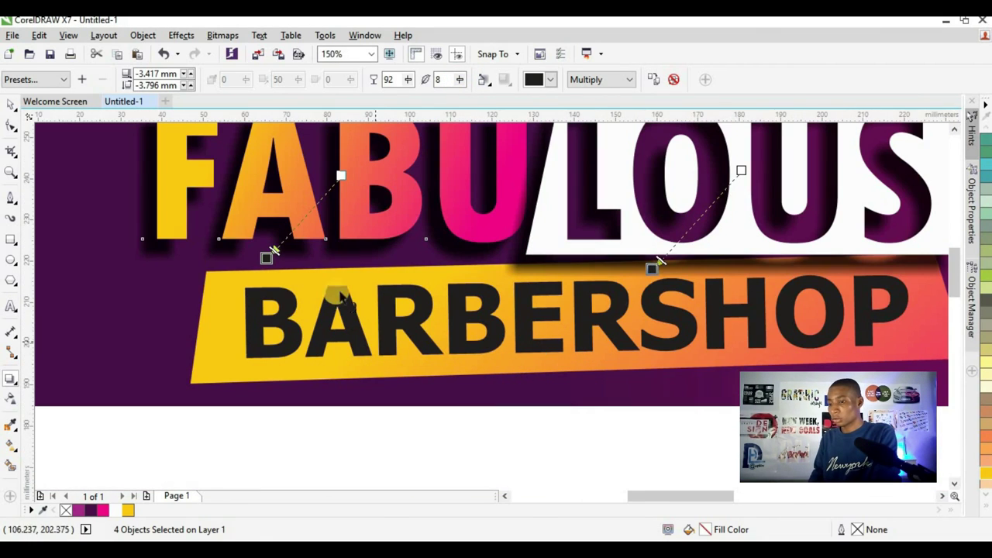
- Copy the headline's drop shadow onto the BARBERSHOP banner
click(214, 329)
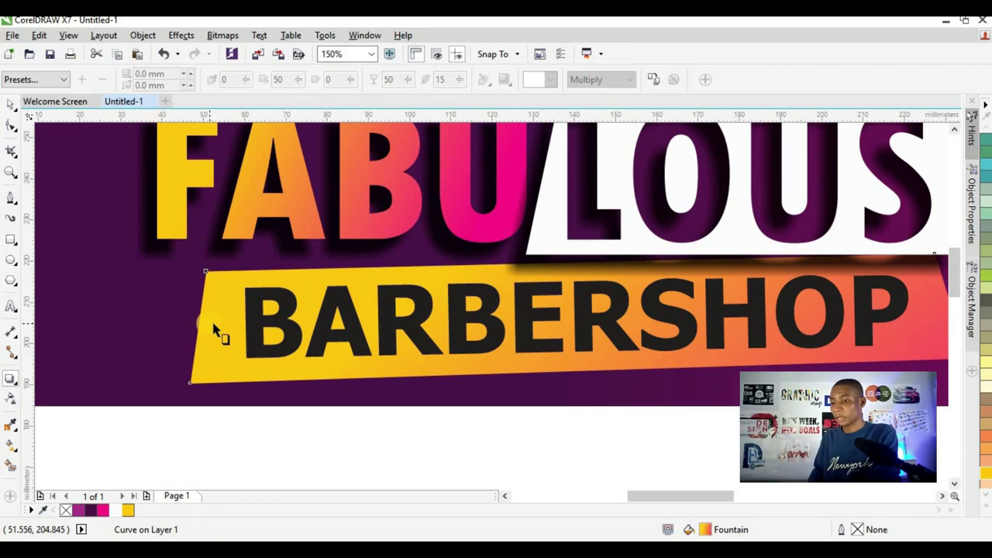
click(652, 80)
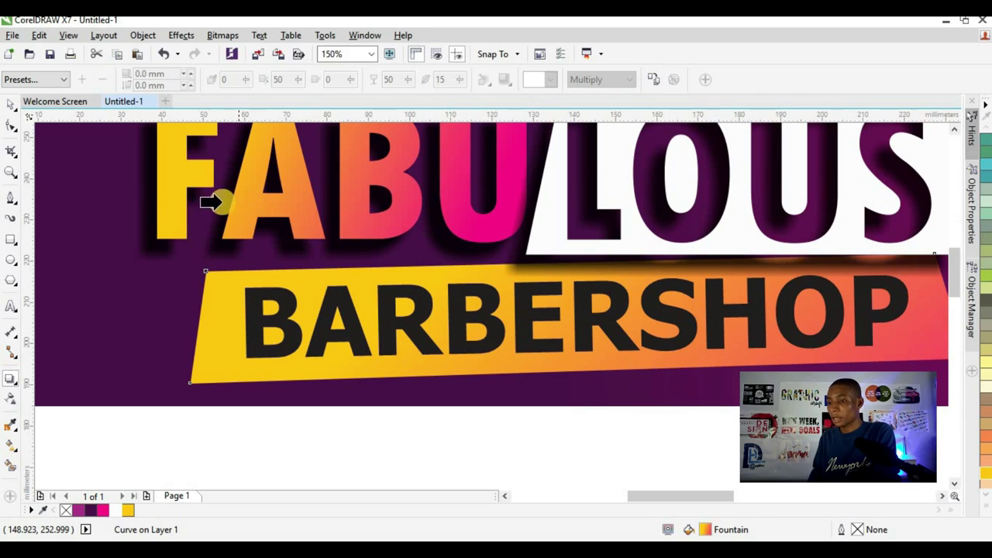
click(135, 214)
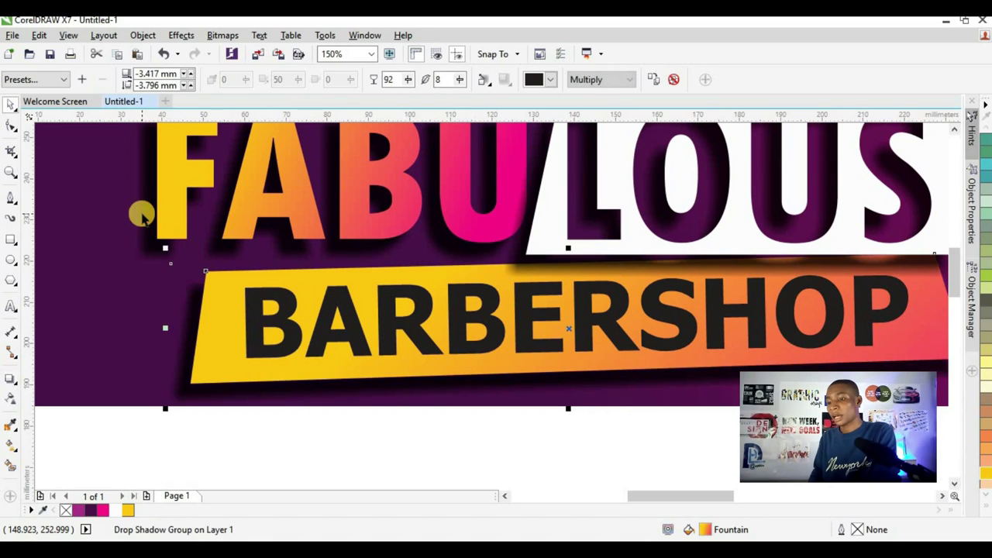
- Select the page background rectangle, then clear the selection
scroll(387, 322, down, 4)
scroll(388, 321, up, 2)
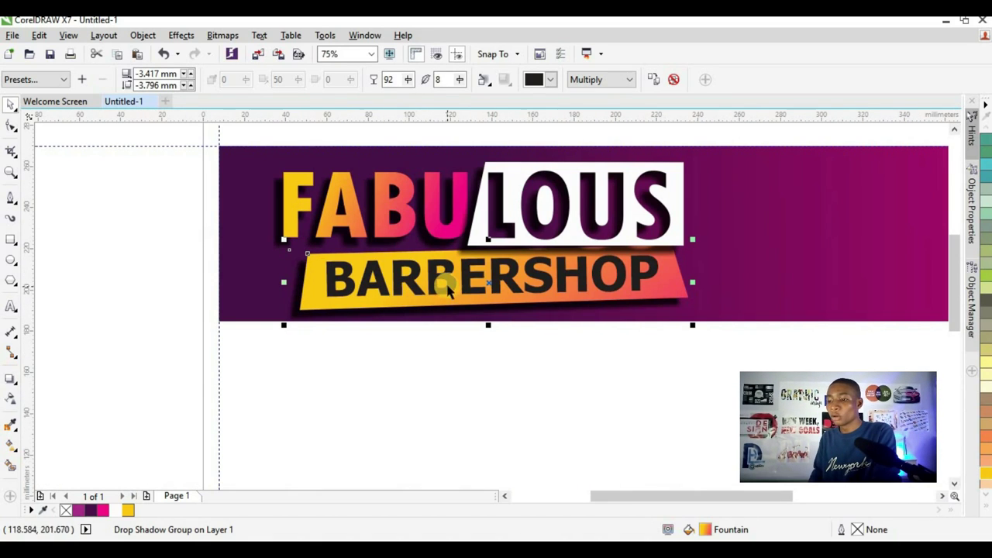
scroll(456, 293, down, 2)
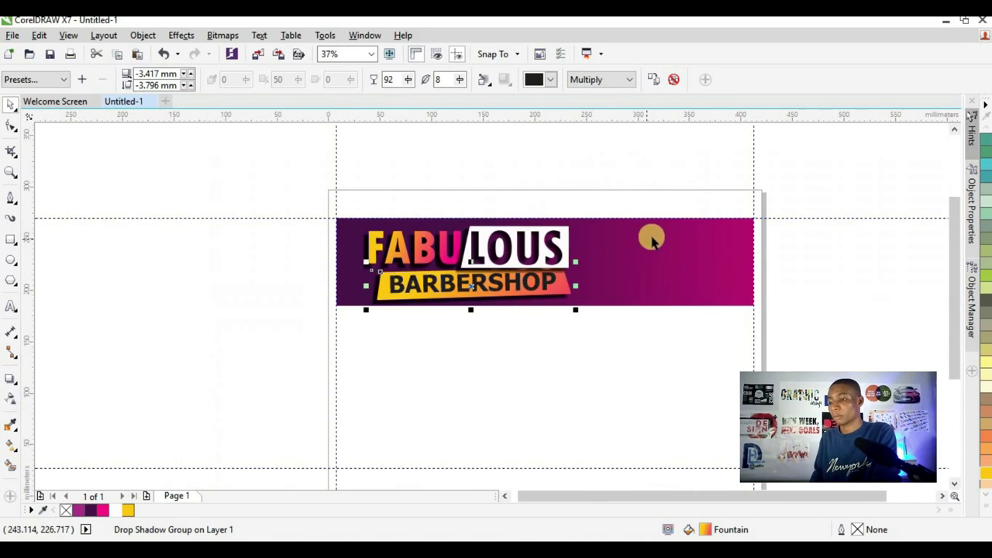
click(368, 315)
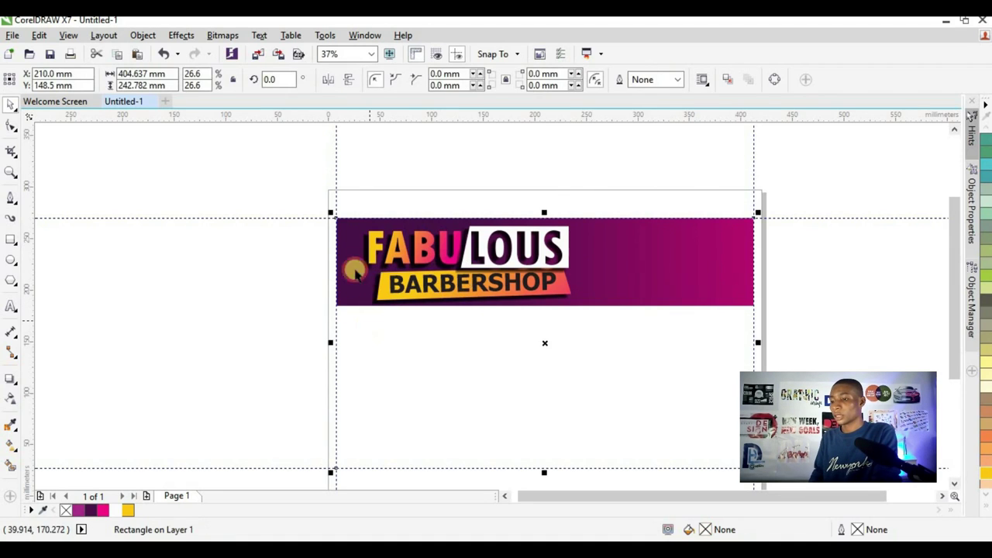
scroll(417, 329, down, 2)
scroll(417, 329, up, 2)
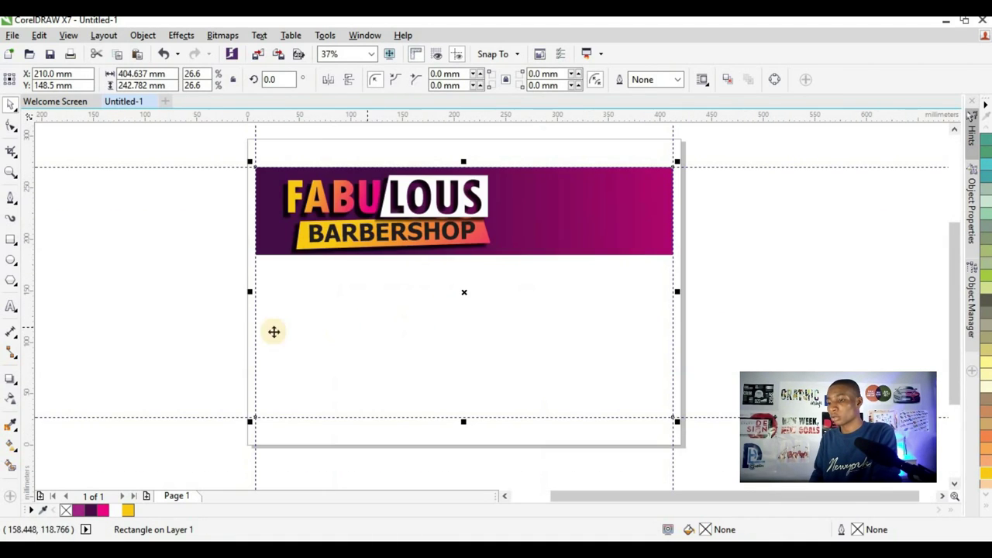
click(191, 331)
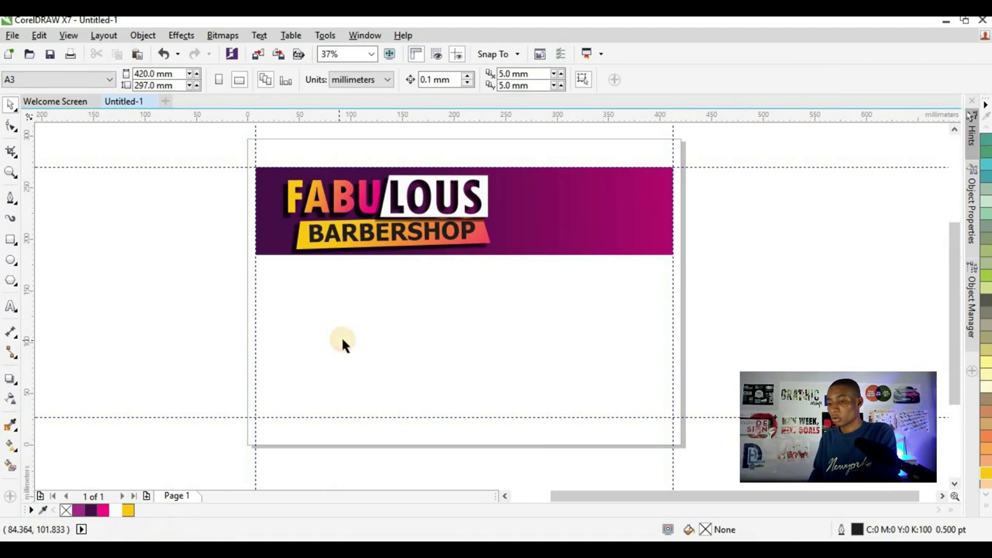
- Draw a 6-sided hexagon below the header and shift it left
click(9, 286)
click(68, 283)
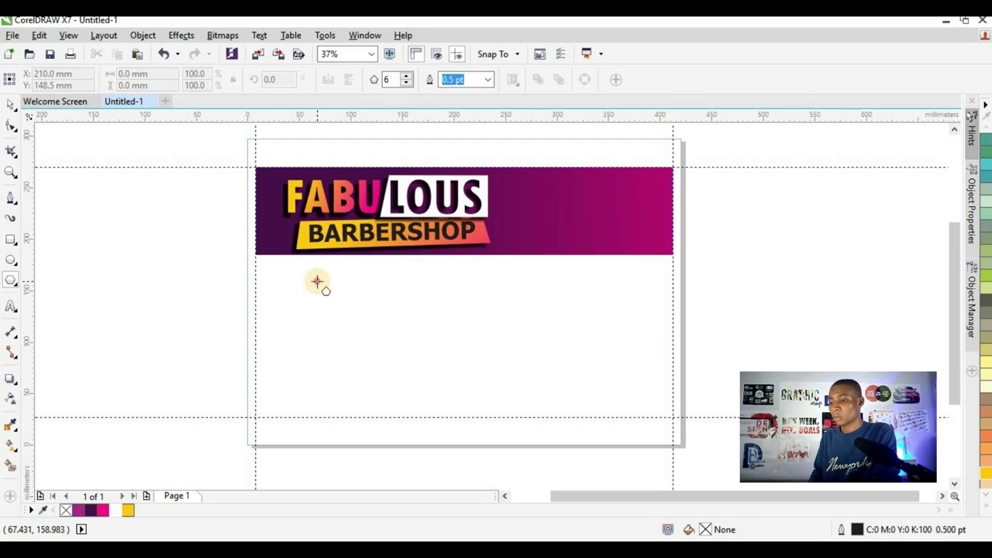
mouse_move(317, 282)
mouse_down()
mouse_move(424, 392)
mouse_move(370, 338)
mouse_move(390, 377)
mouse_move(365, 348)
mouse_move(414, 405)
mouse_move(404, 380)
mouse_up()
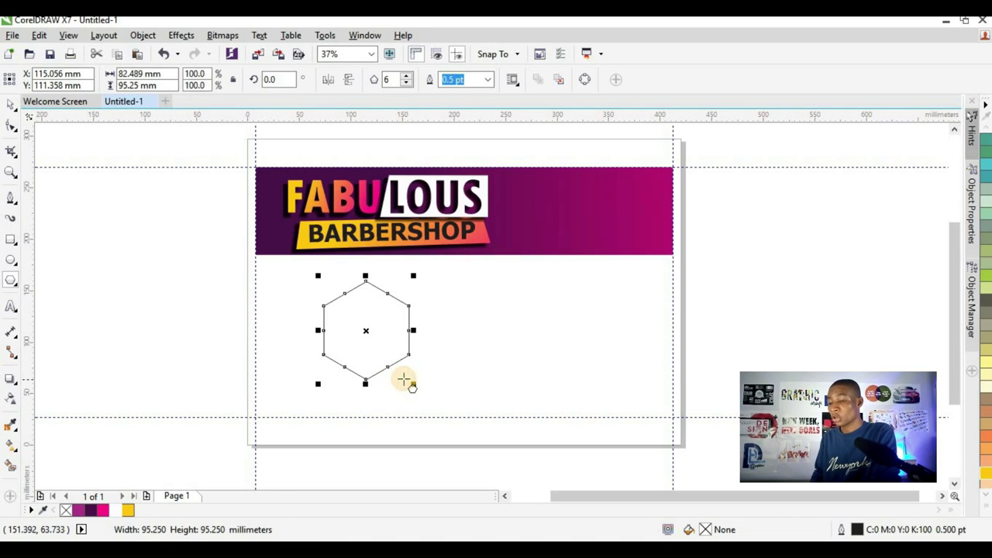
scroll(413, 329, up, 2)
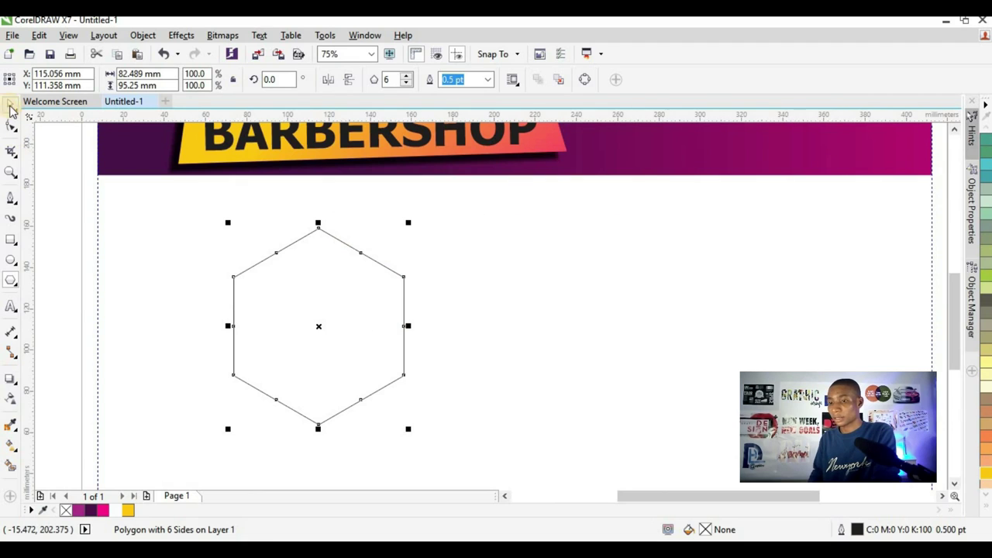
scroll(334, 282, down, 2)
drag(310, 309, 377, 327)
scroll(349, 287, up, 2)
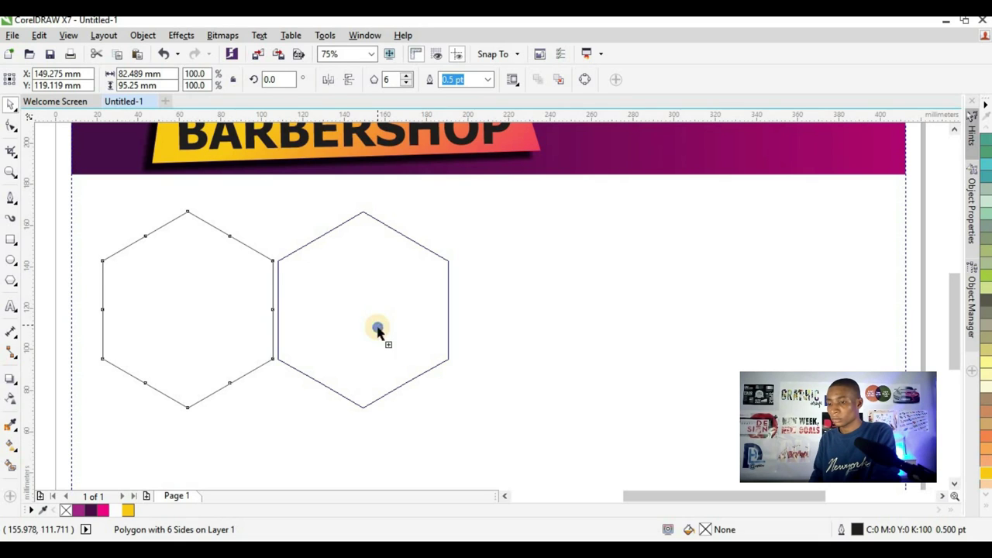
- Duplicate the second hexagon to its right, making a third hexagon in the row
right_click(377, 327)
key(Escape)
drag(310, 348, 482, 349)
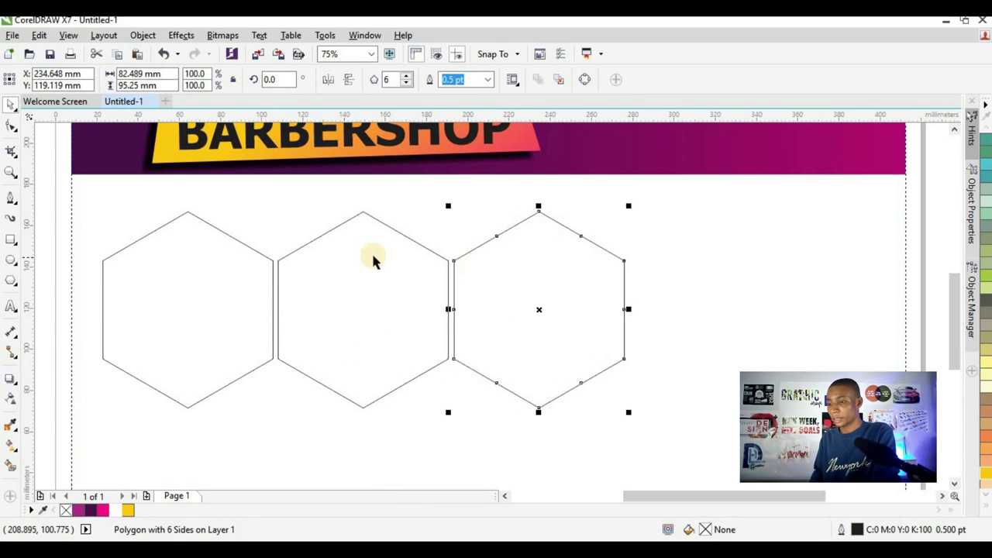
scroll(371, 259, down, 1)
scroll(372, 378, up, 1)
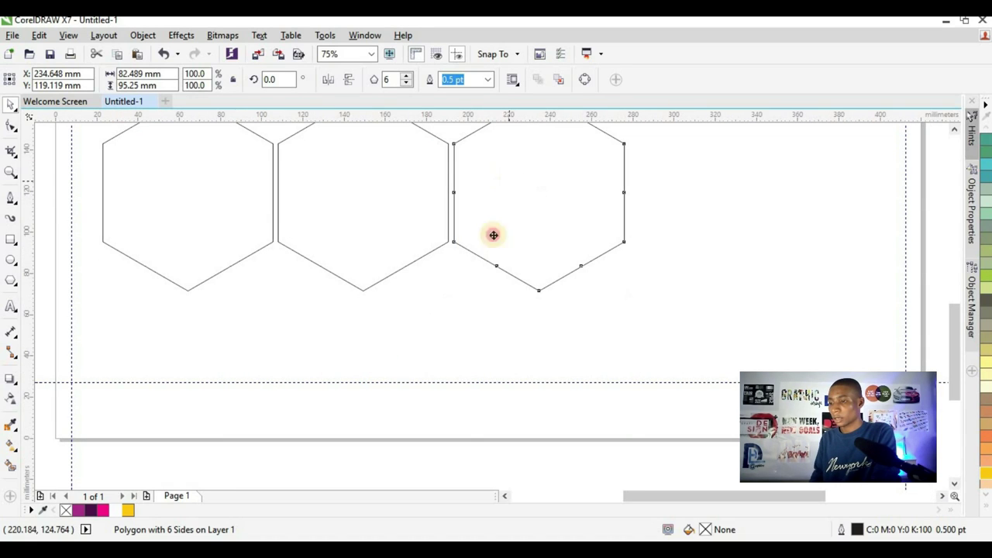
- Copy hexagons down into a lower row, then undo the copies back to a single hexagon
drag(491, 233, 421, 330)
scroll(439, 305, down, 1)
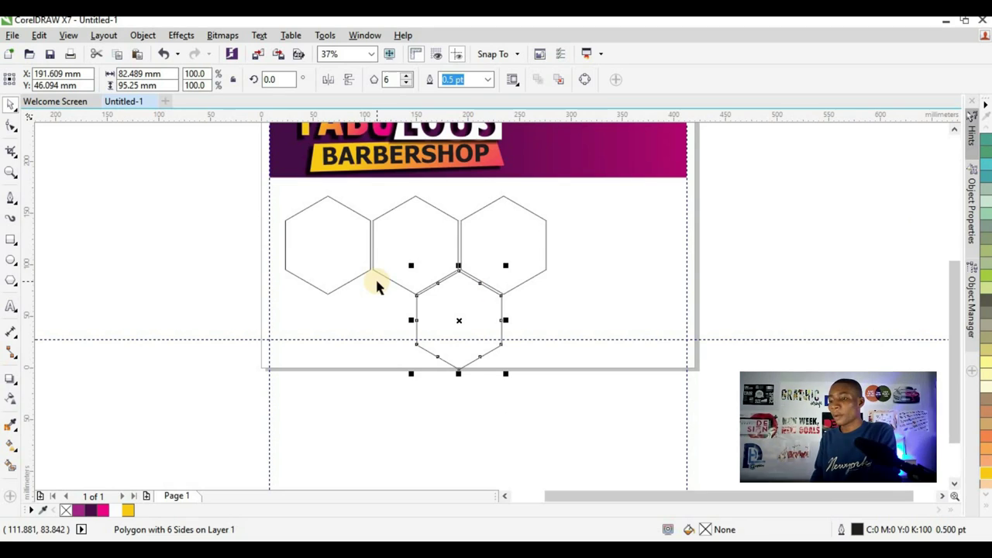
scroll(361, 290, up, 1)
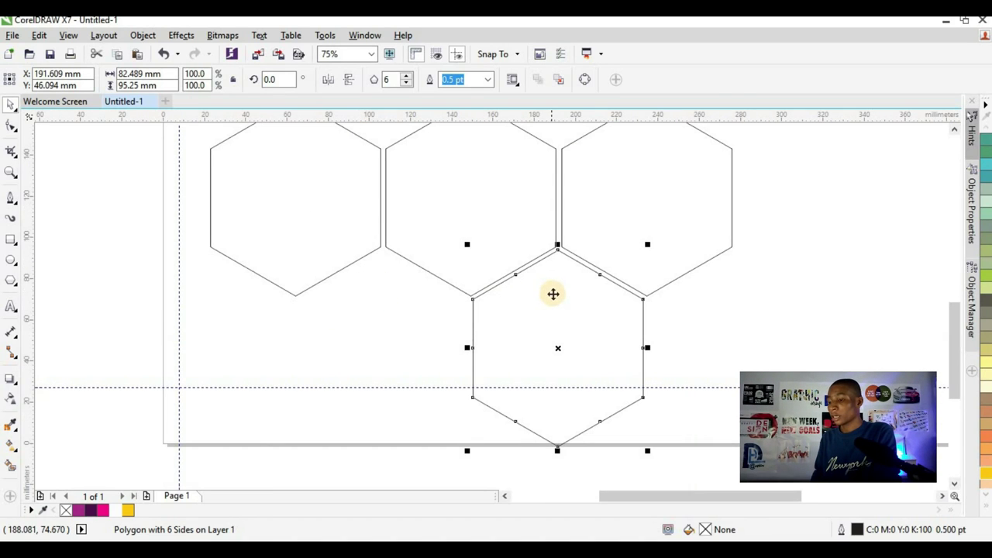
drag(550, 289, 376, 296)
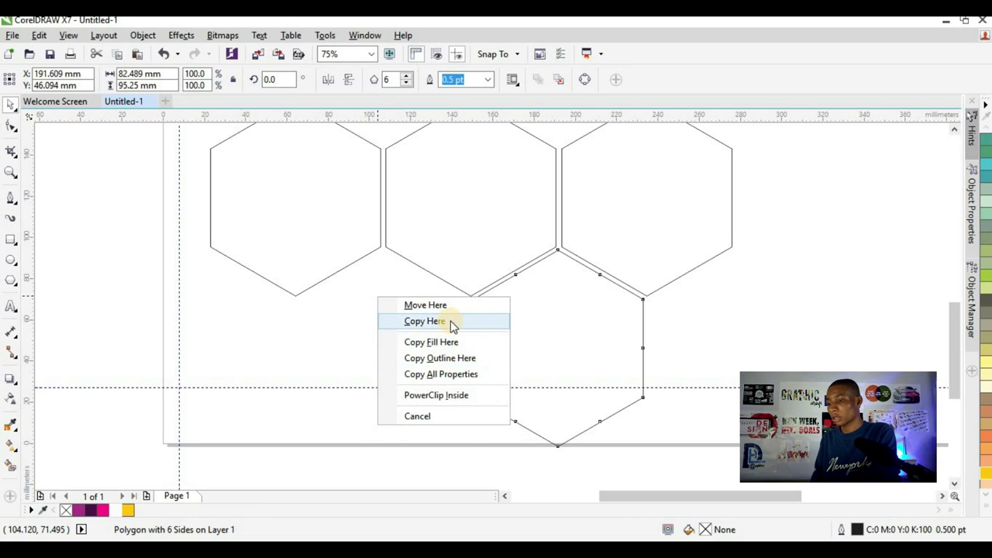
click(450, 321)
scroll(359, 247, up, 2)
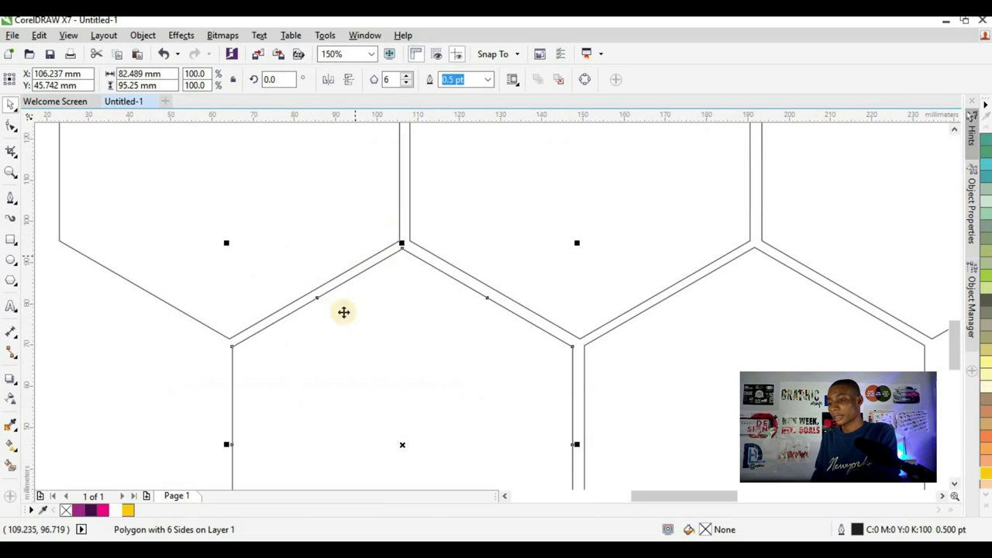
scroll(384, 279, down, 2)
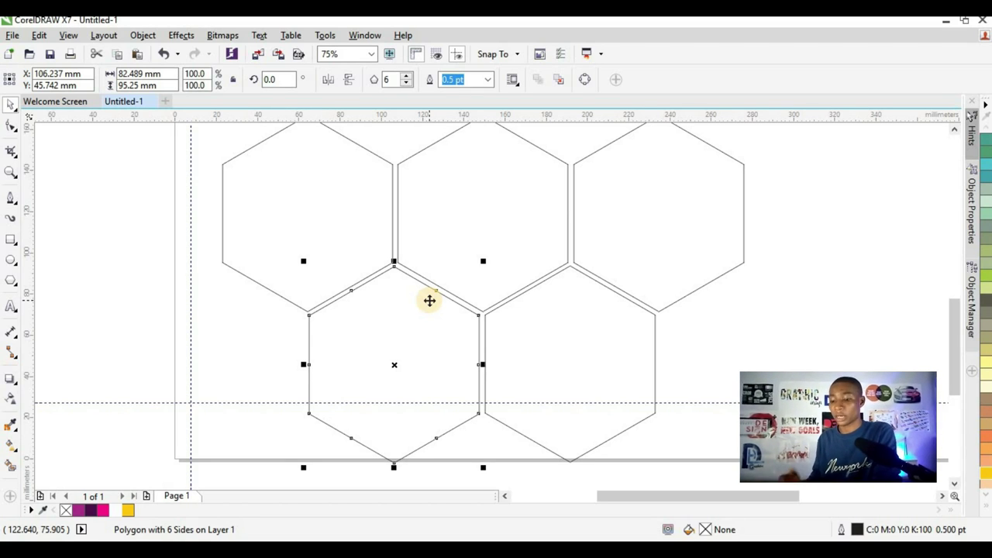
key(ctrl+z)
key(ctrl+z)
key(ctrl+z)
key(ctrl+z)
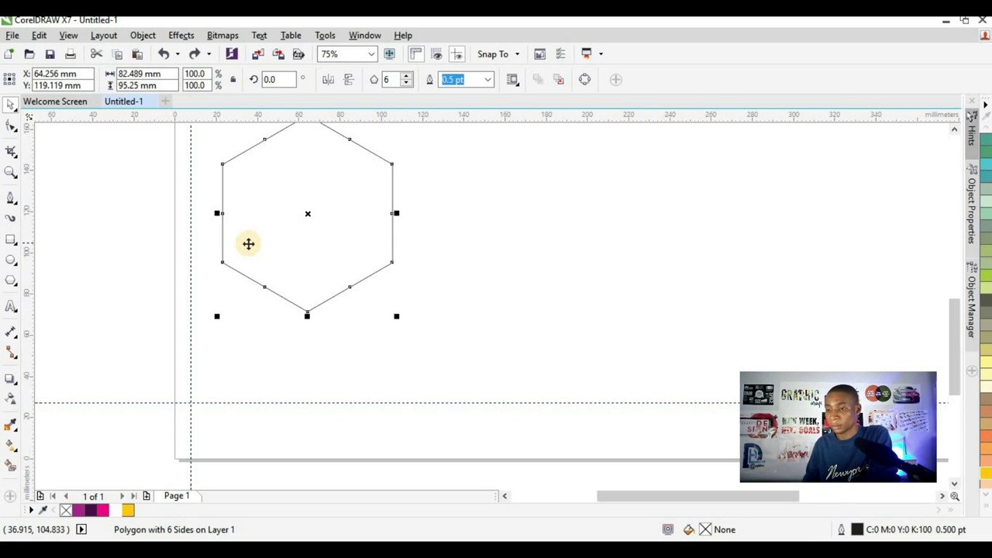
- Drop a copy of the hexagon beside the original as the second top-row hexagon
drag(250, 246, 423, 249)
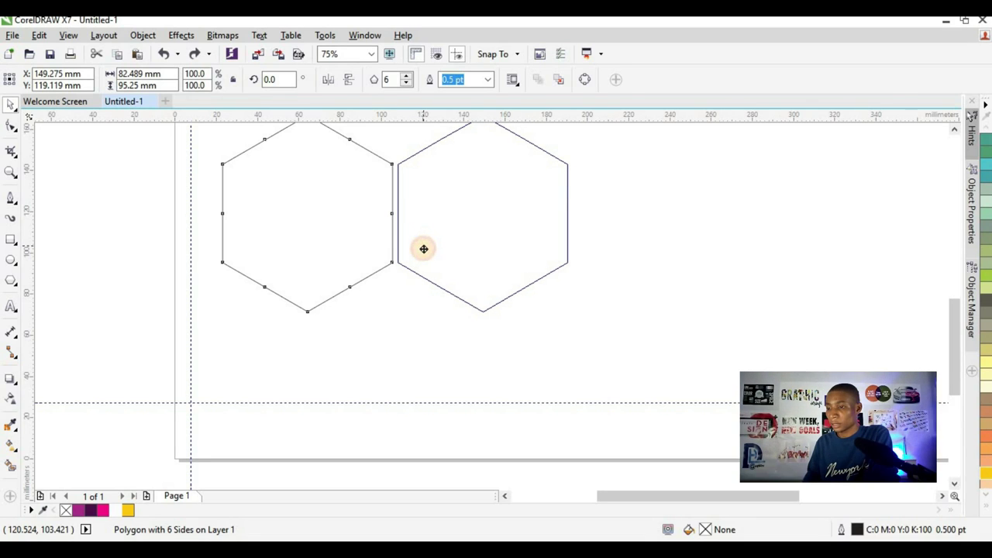
drag(423, 248, 423, 249)
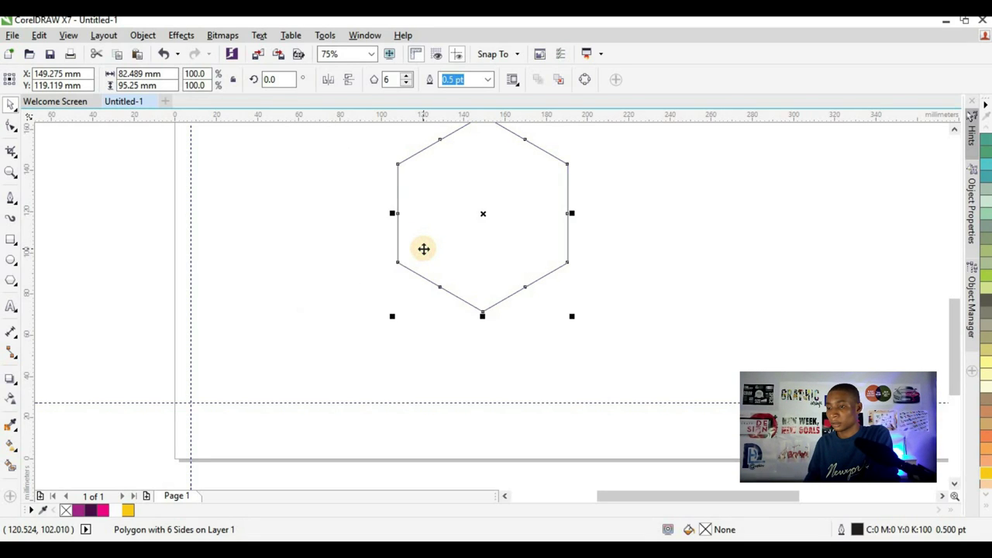
key(ctrl+z)
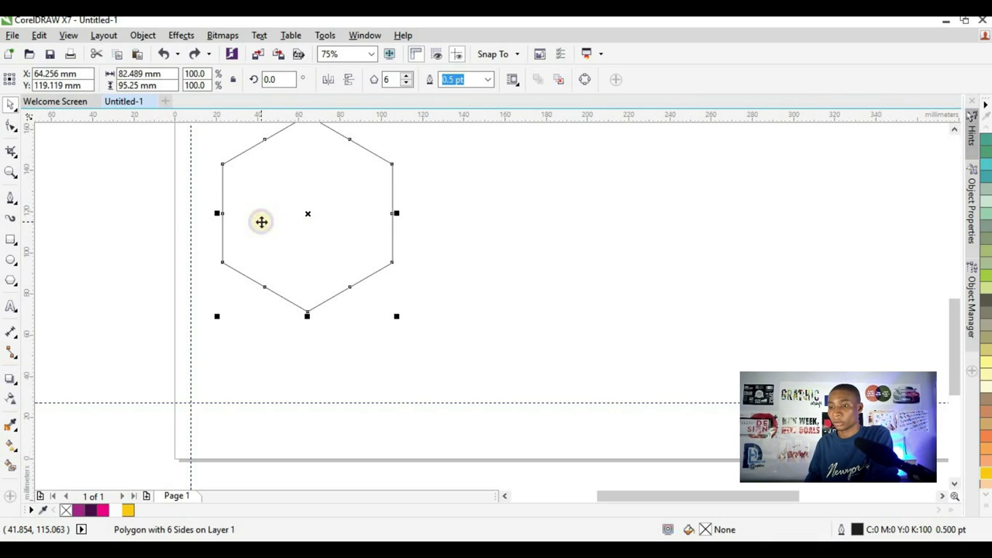
drag(261, 221, 437, 230)
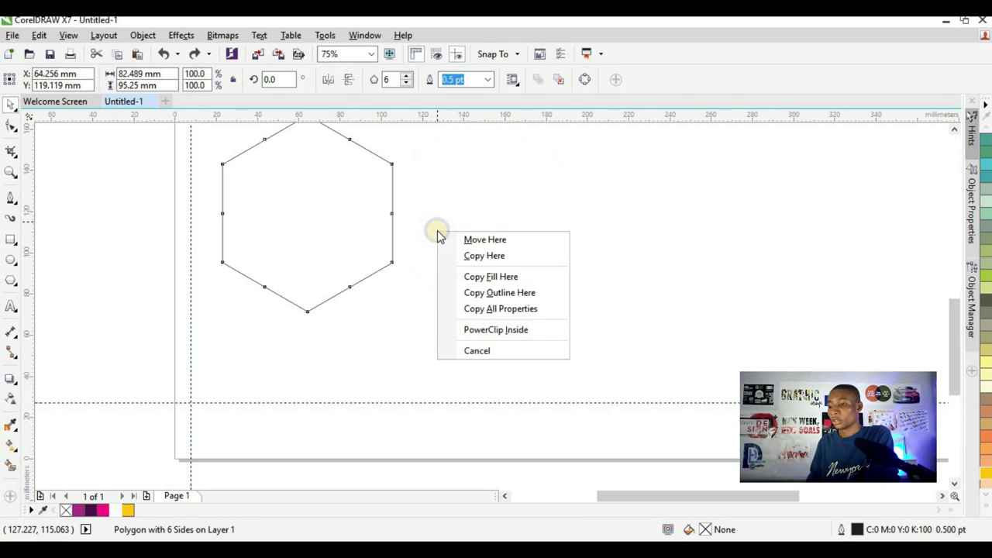
click(462, 258)
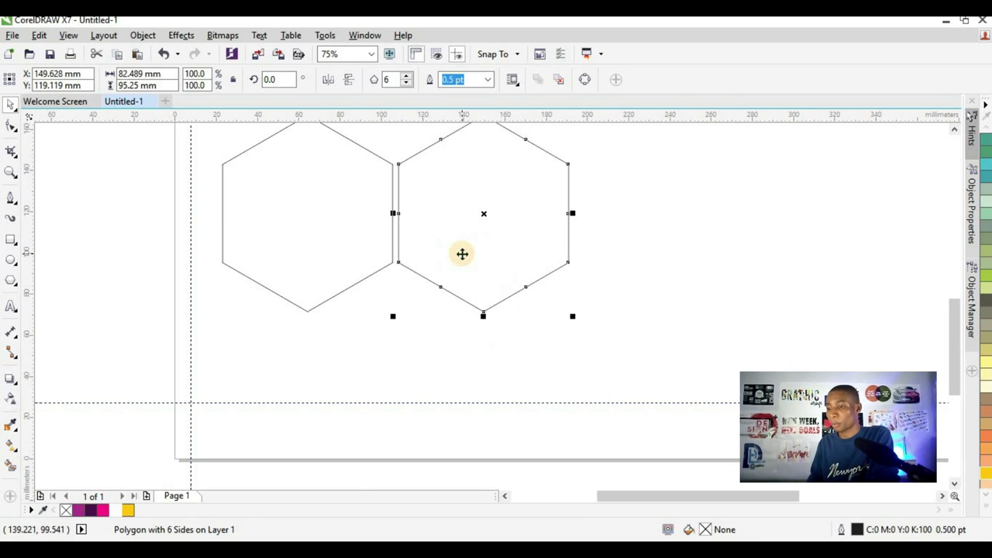
scroll(456, 224, down, 3)
scroll(458, 222, up, 2)
scroll(440, 205, up, 2)
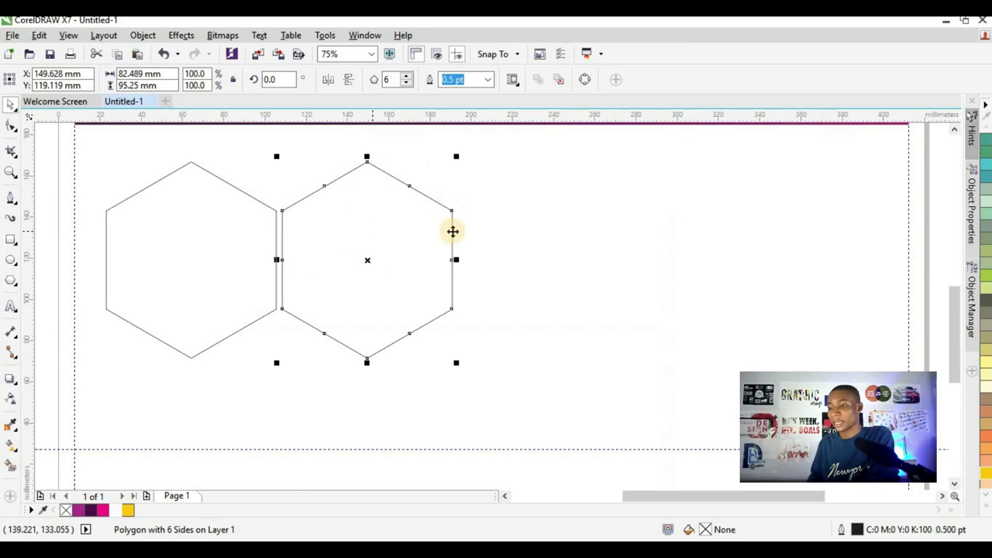
drag(304, 295, 469, 303)
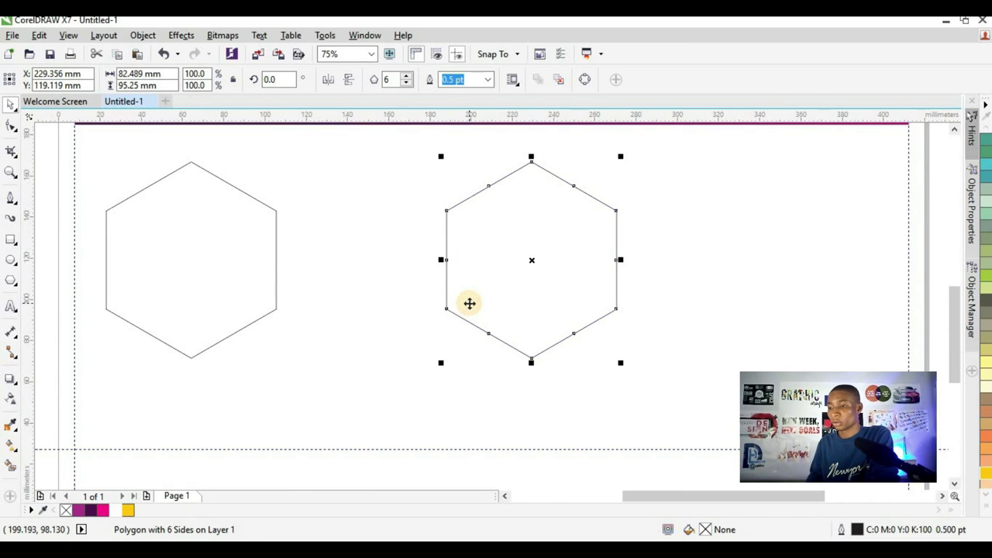
key(ctrl+z)
- Add a third hexagon copy to complete the top row
drag(295, 288, 470, 295)
click(499, 321)
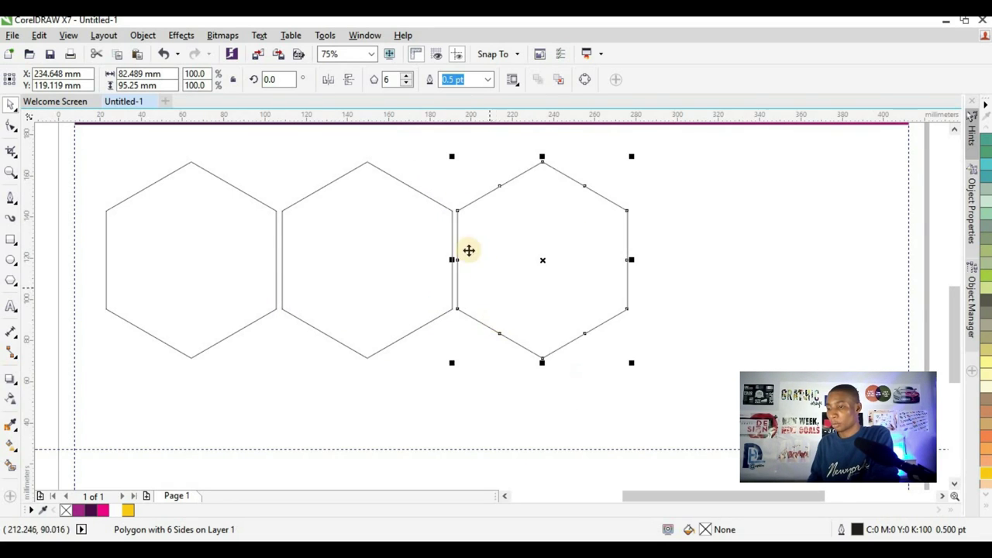
scroll(465, 256, down, 2)
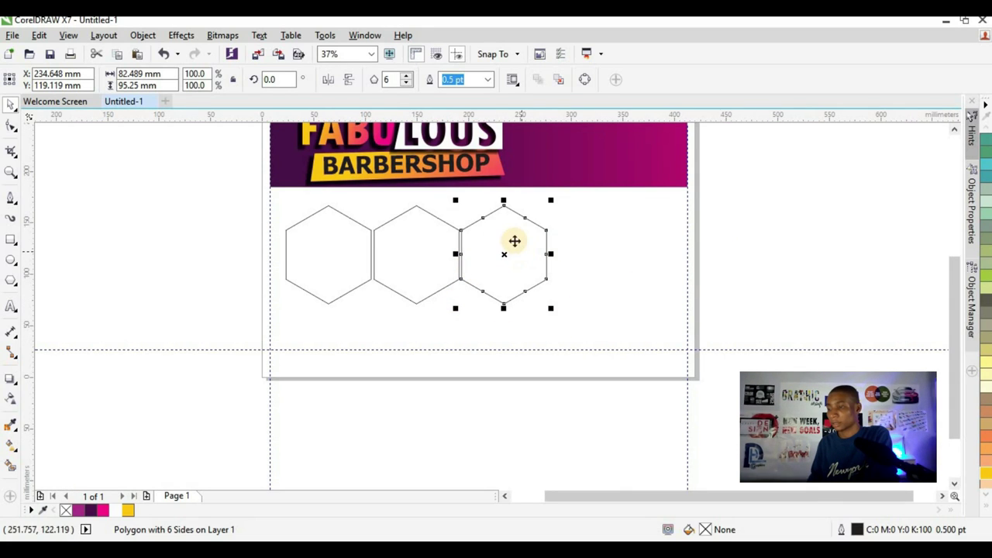
scroll(477, 262, up, 2)
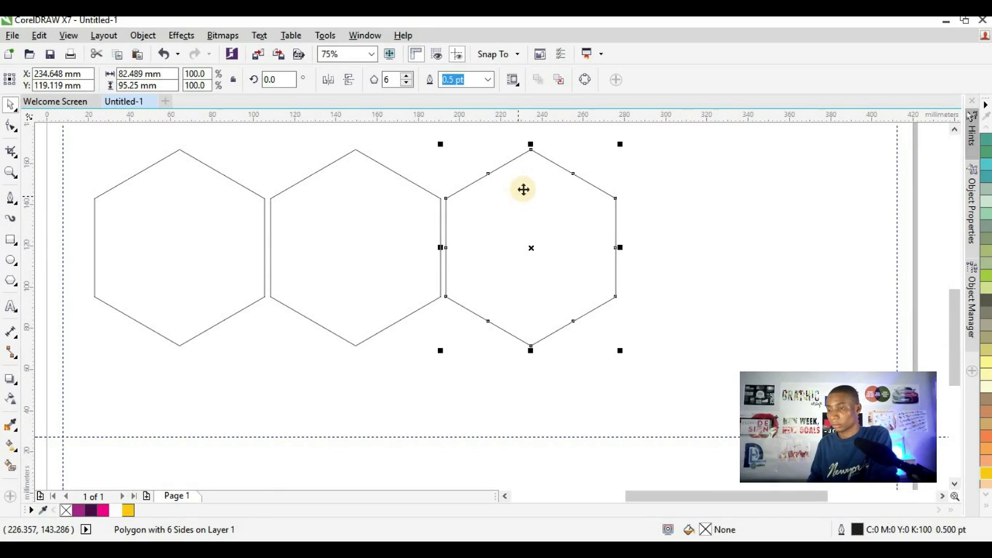
- Copy two hexagons down, nested beneath the top row as the lower pair
drag(522, 189, 284, 357)
click(483, 357)
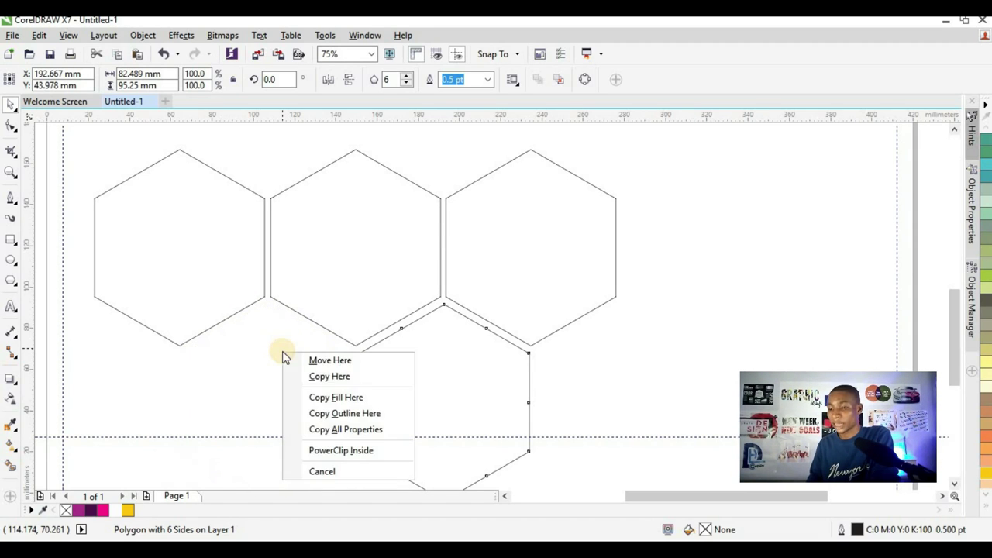
click(314, 379)
scroll(96, 268, down, 3)
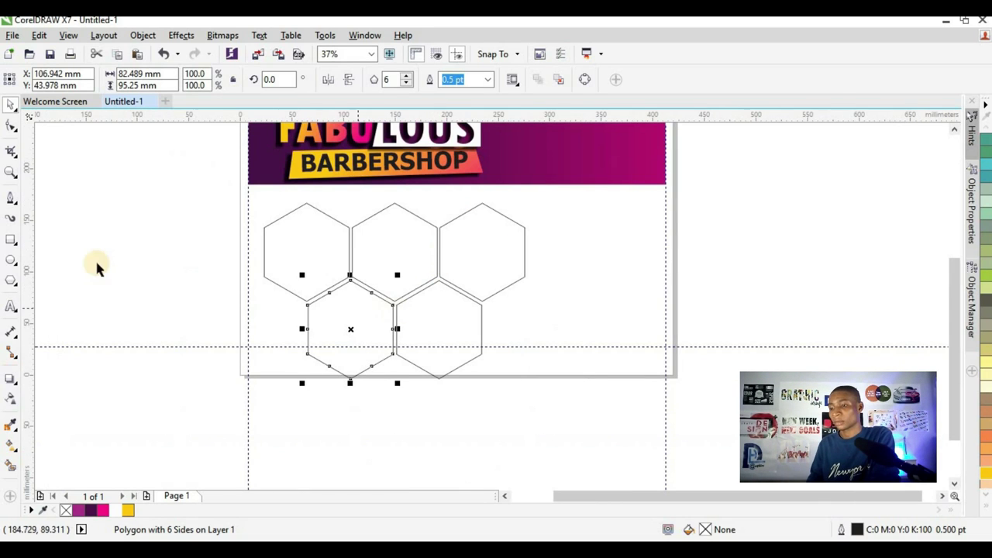
- Select all five hexagons, shrink them slightly and nudge them up under the header
click(231, 345)
drag(186, 428, 569, 200)
drag(527, 382, 516, 375)
scroll(454, 246, up, 2)
drag(455, 259, 455, 254)
scroll(454, 248, down, 2)
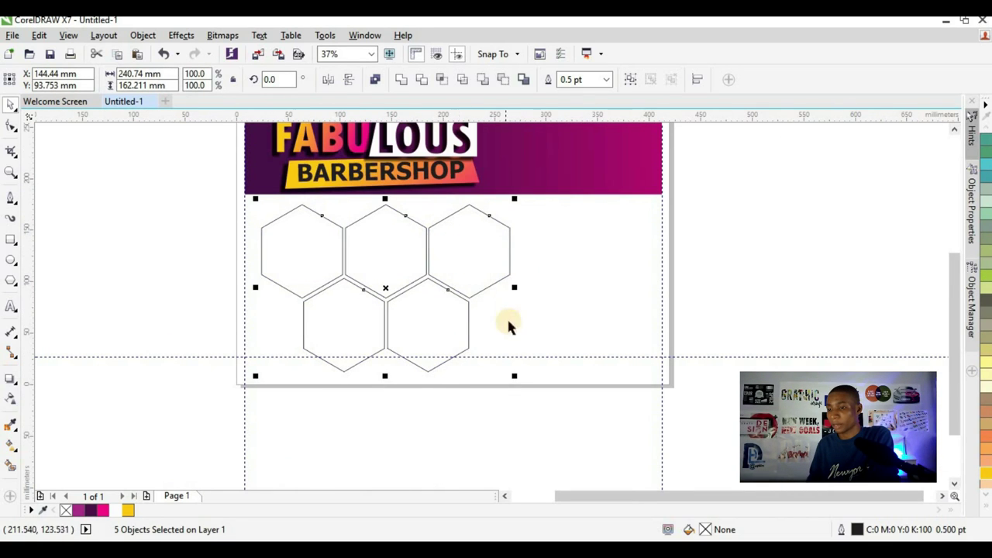
click(476, 261)
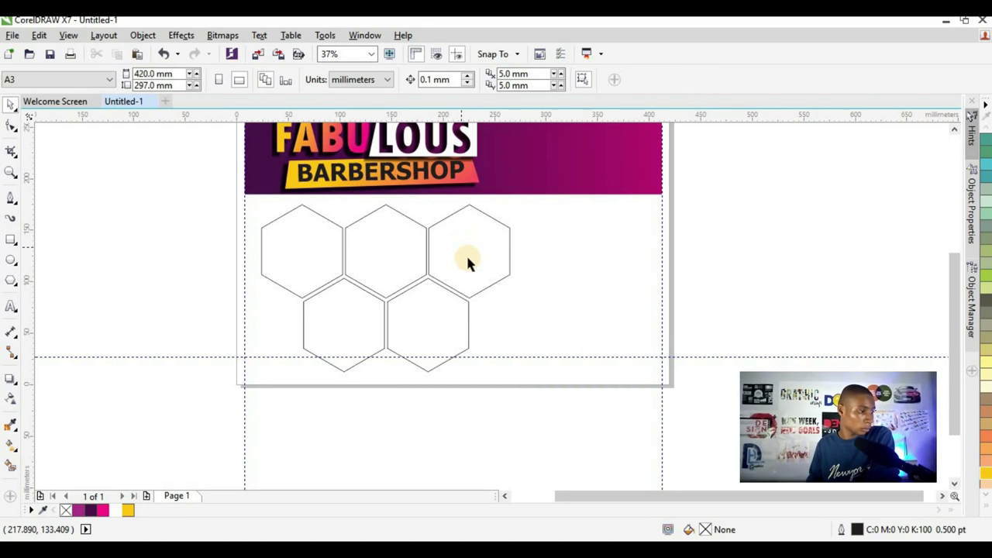
- Select the five hexagons and set their outline width to 4.0 pt, after trying 8.0 and 0.5 pt
drag(202, 412, 544, 199)
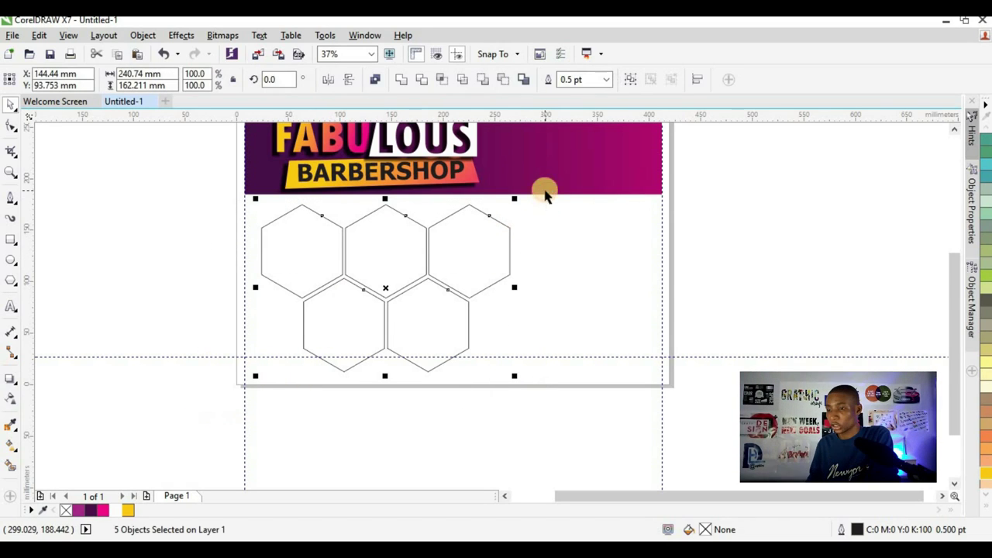
click(607, 80)
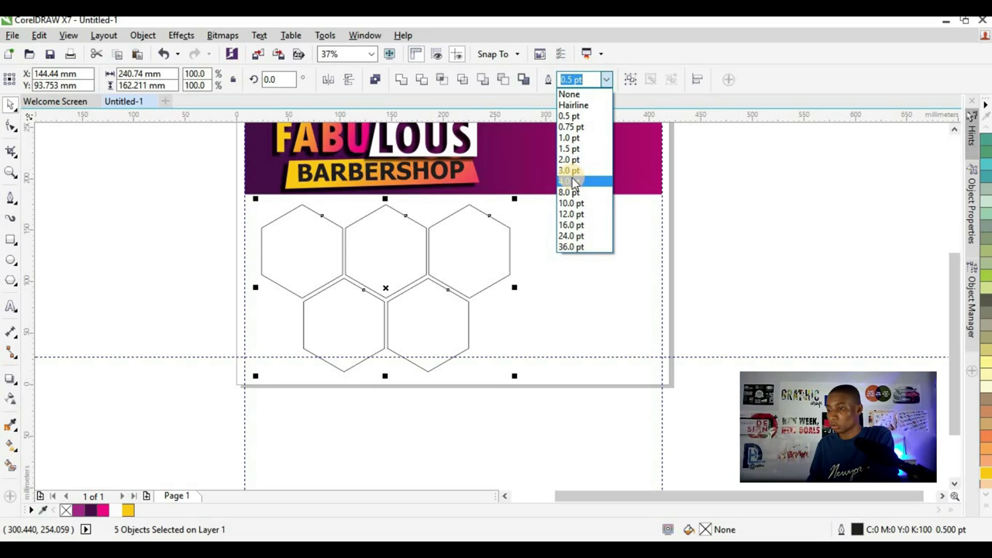
click(571, 192)
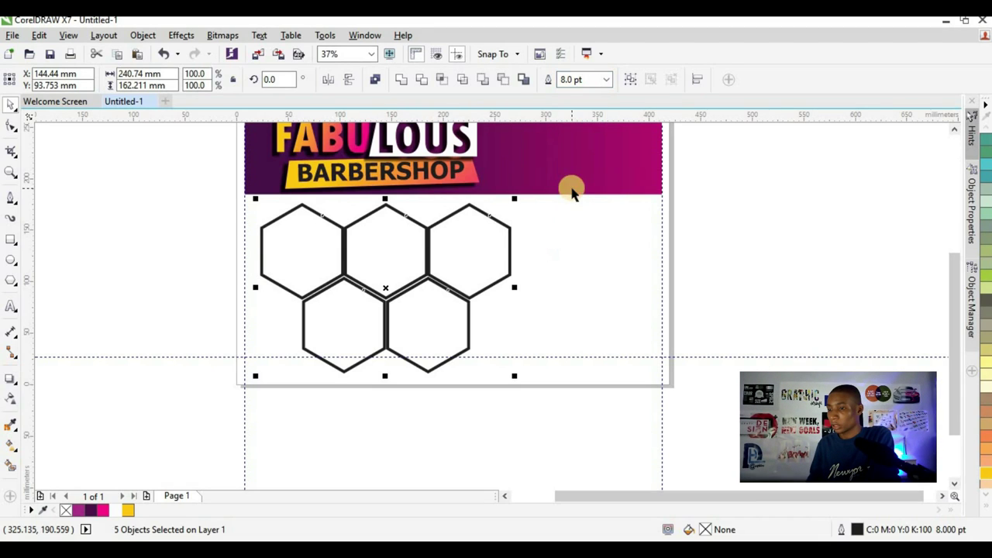
click(602, 80)
text(0.5)
key(Return)
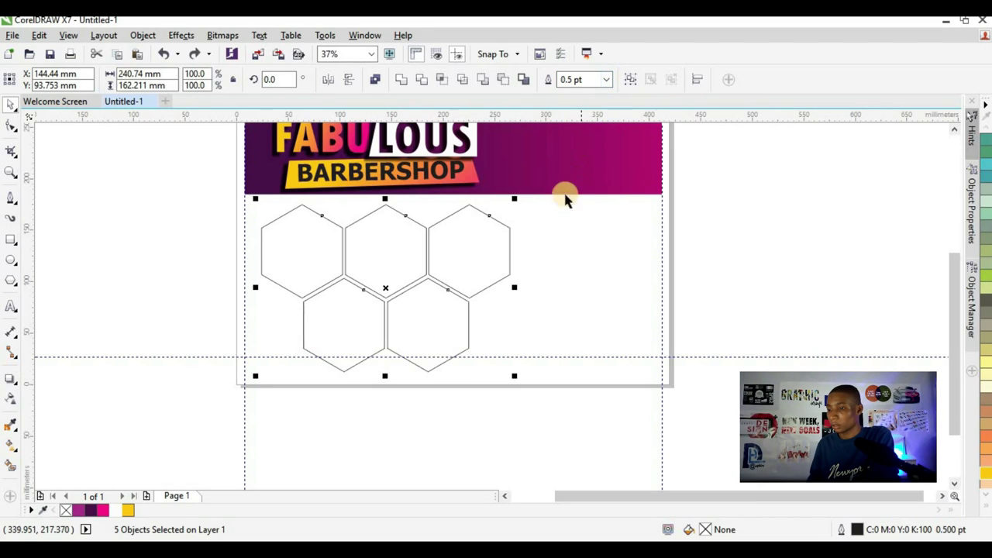
click(608, 80)
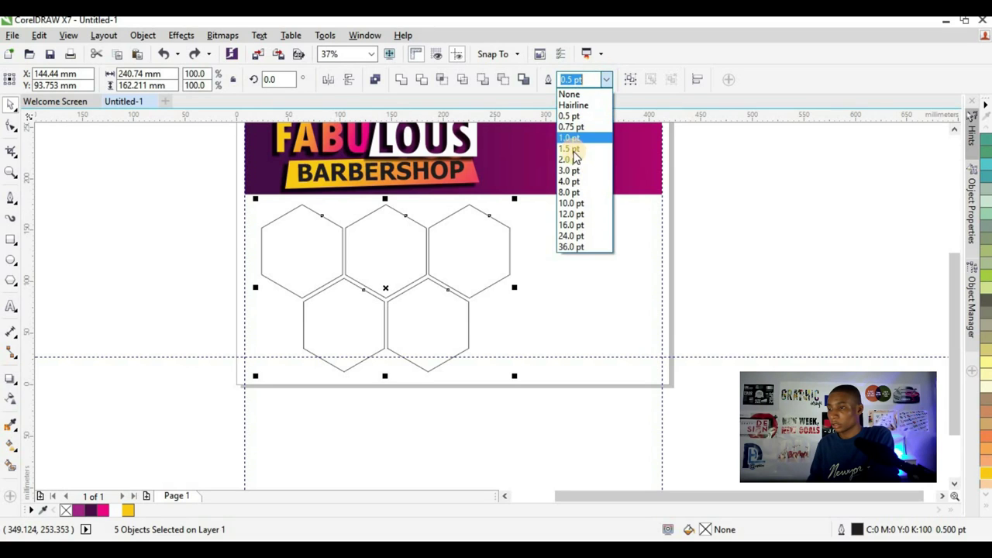
click(573, 180)
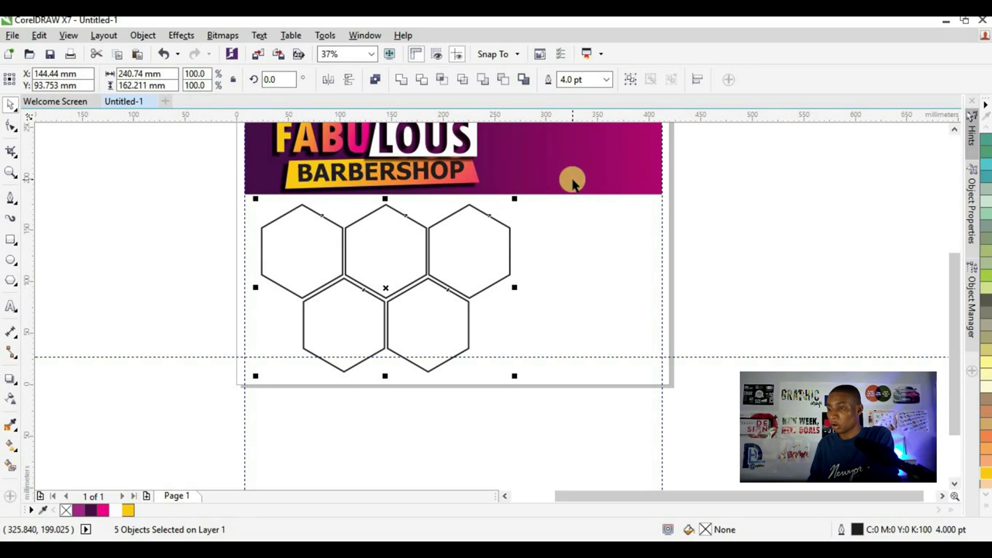
click(145, 277)
scroll(372, 311, down, 2)
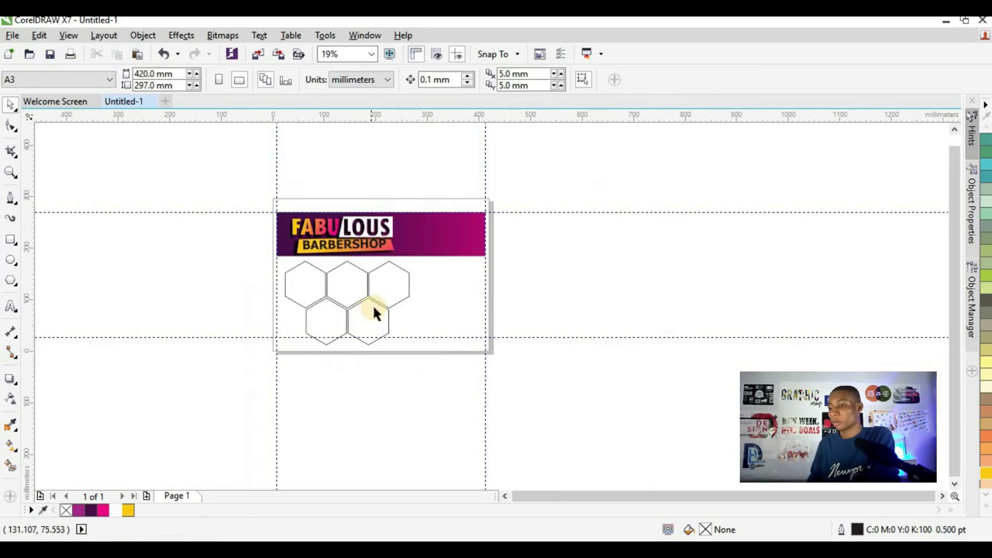
scroll(372, 311, up, 4)
scroll(372, 309, down, 2)
scroll(472, 297, down, 2)
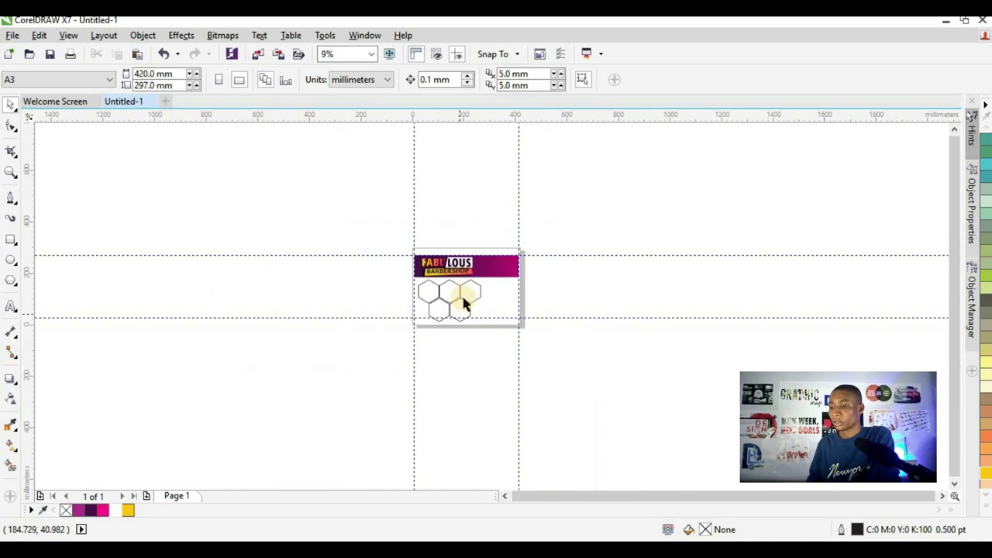
scroll(461, 293, up, 2)
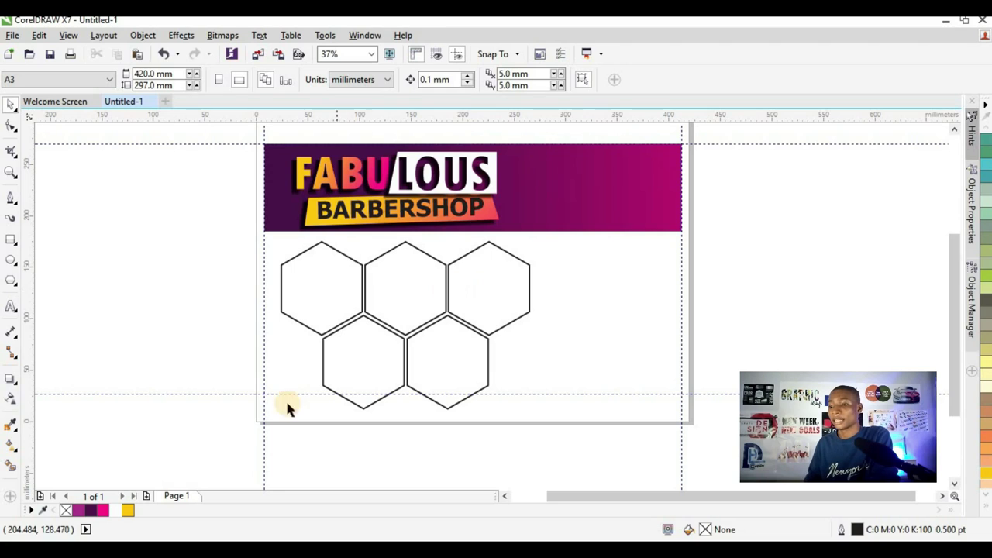
scroll(389, 390, up, 4)
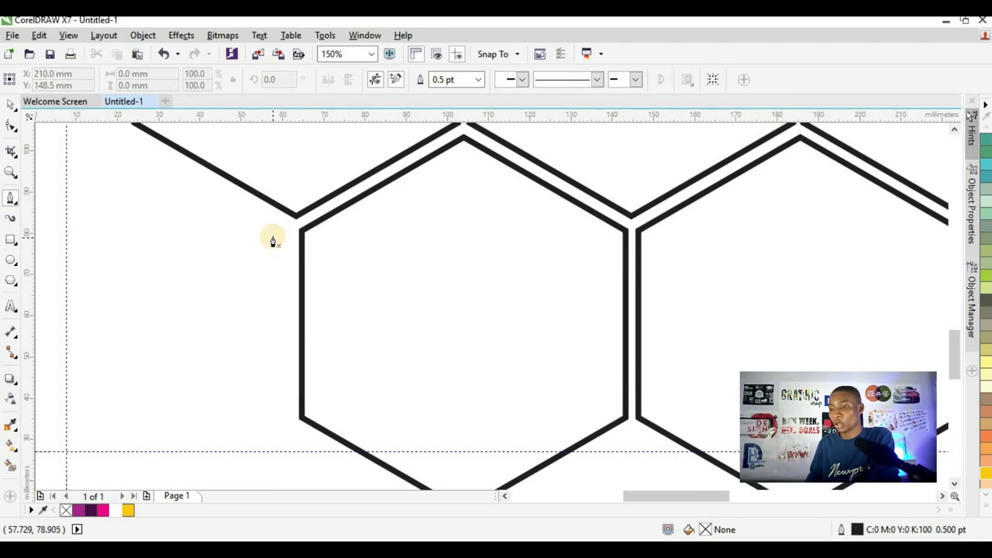
- Draw a short vertical line beside the lower-left hexagon with a 3.0 pt outline
click(276, 245)
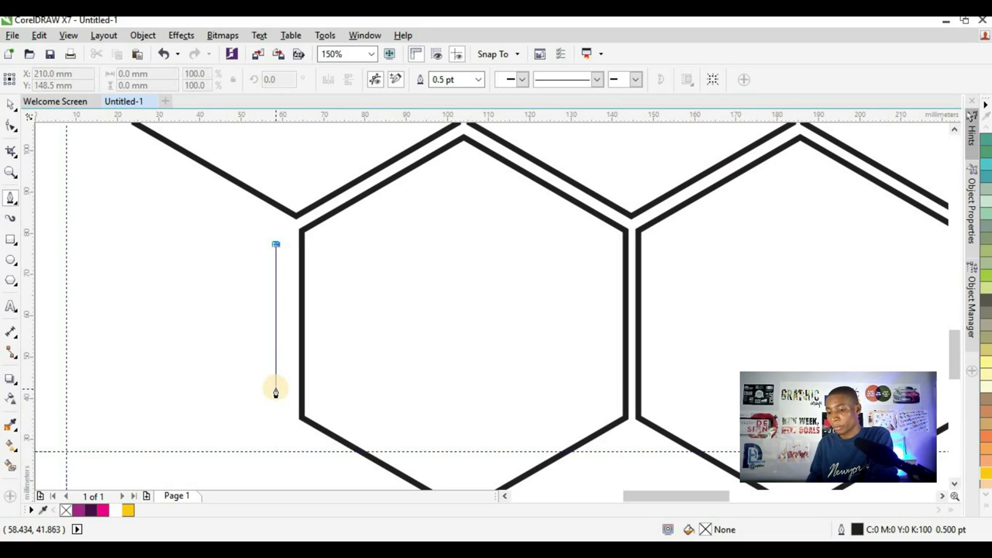
click(276, 402)
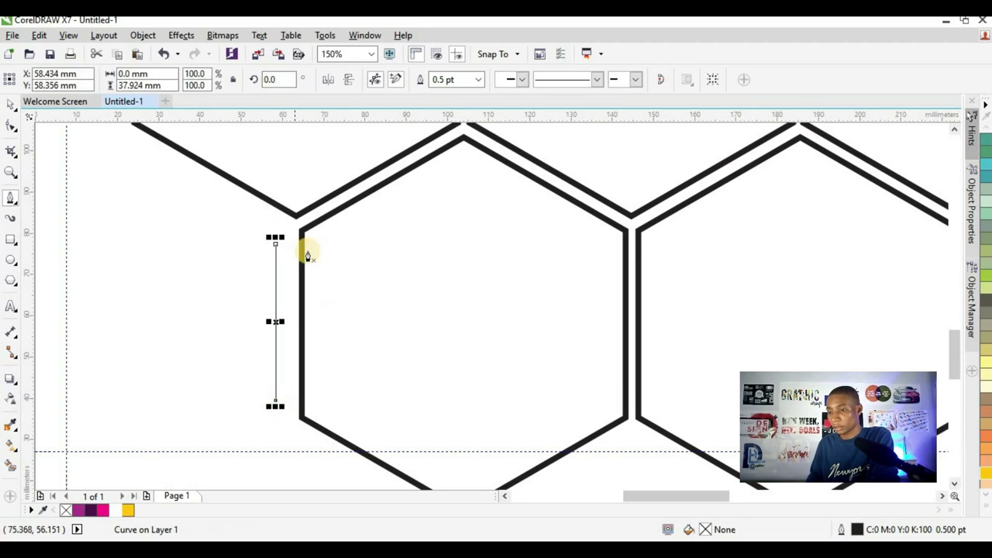
click(11, 105)
click(458, 79)
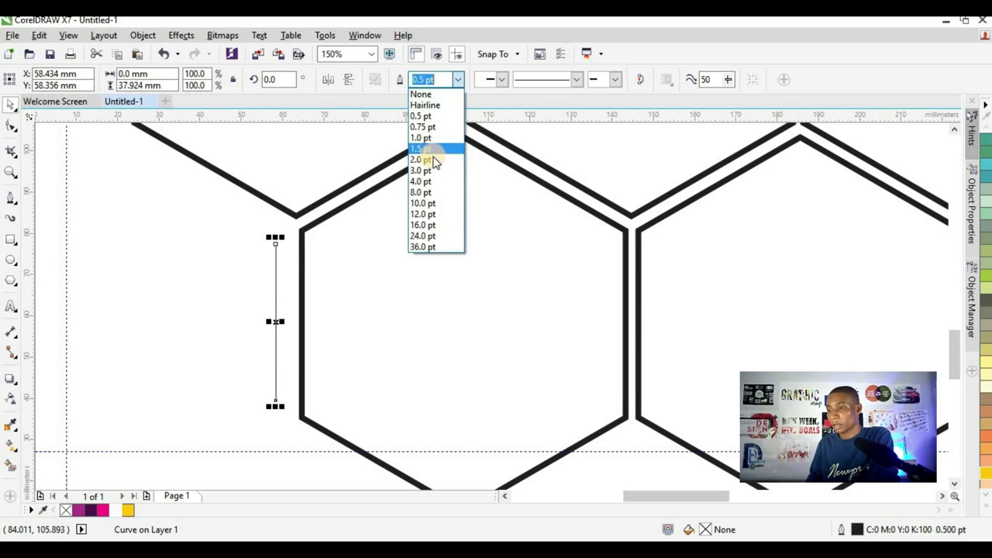
click(432, 171)
- Copy the vertical line beside the lower-right hexagon and drag another copy further left
scroll(228, 264, down, 3)
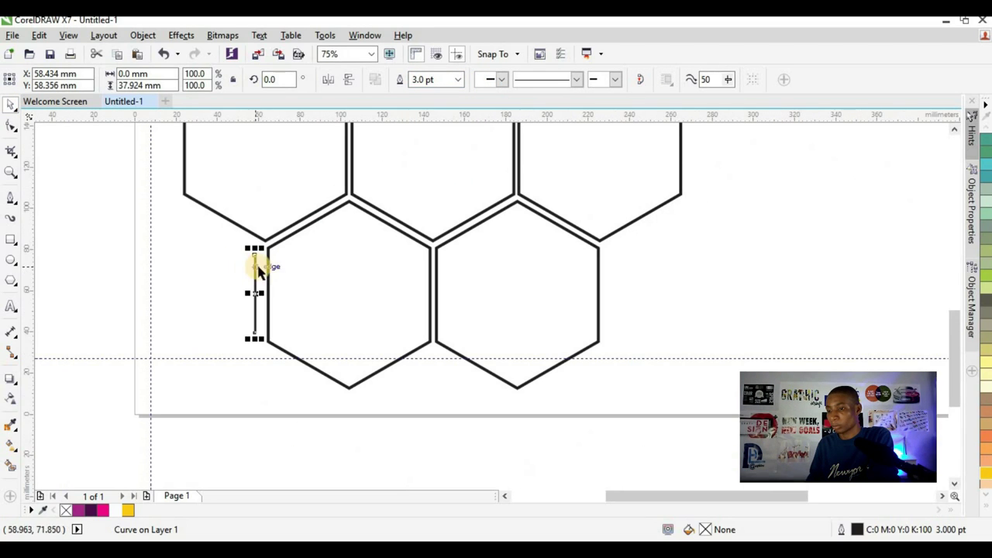
drag(261, 266, 608, 296)
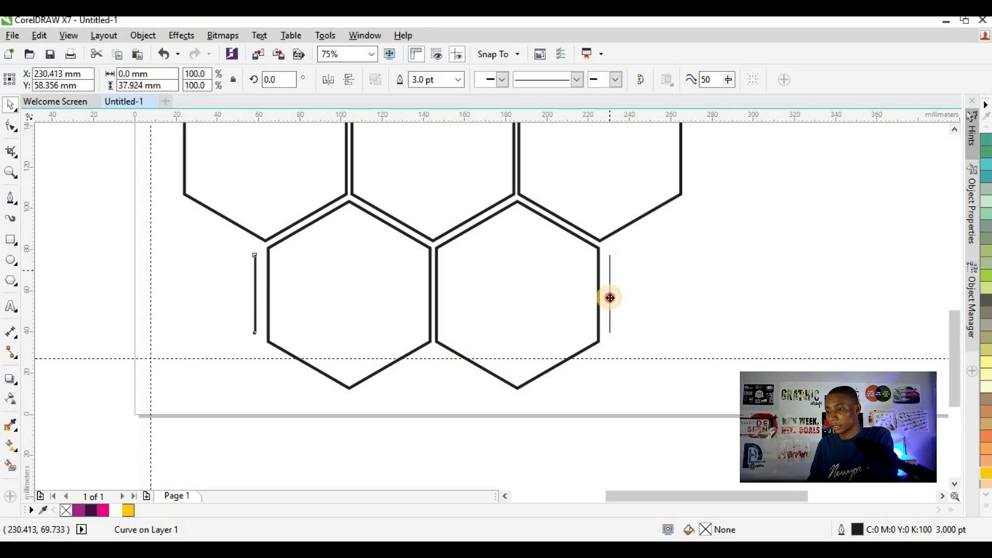
right_click(610, 301)
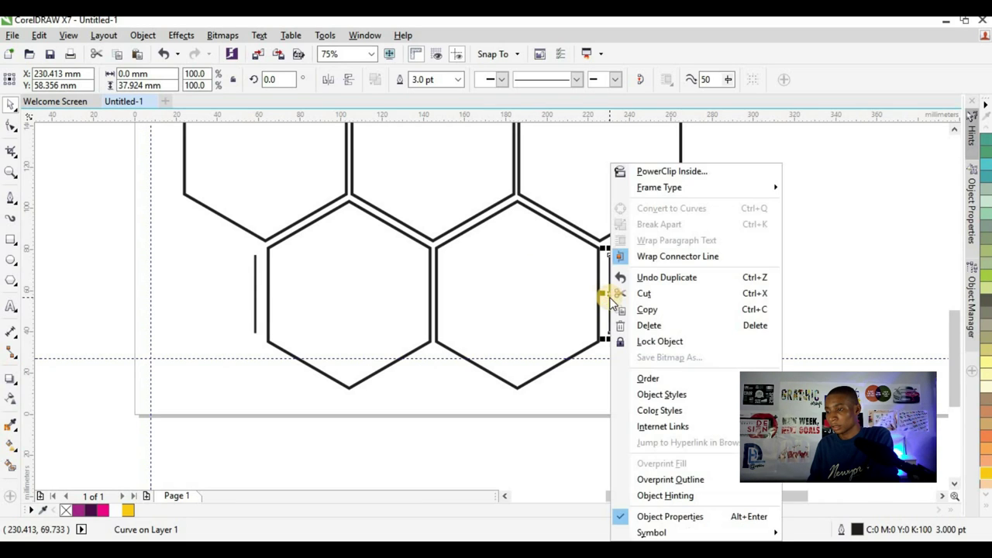
click(106, 262)
click(255, 264)
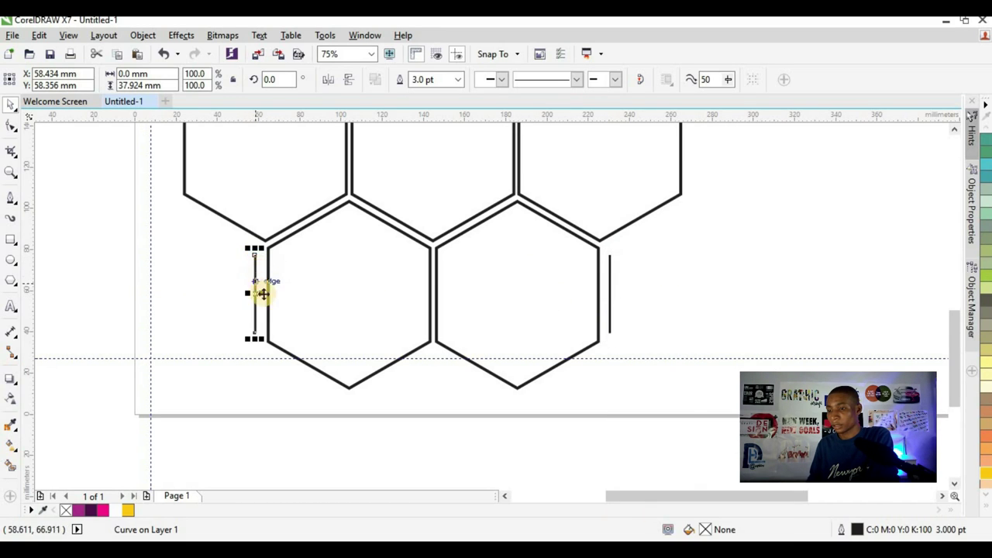
scroll(263, 293, down, 2)
scroll(254, 265, up, 2)
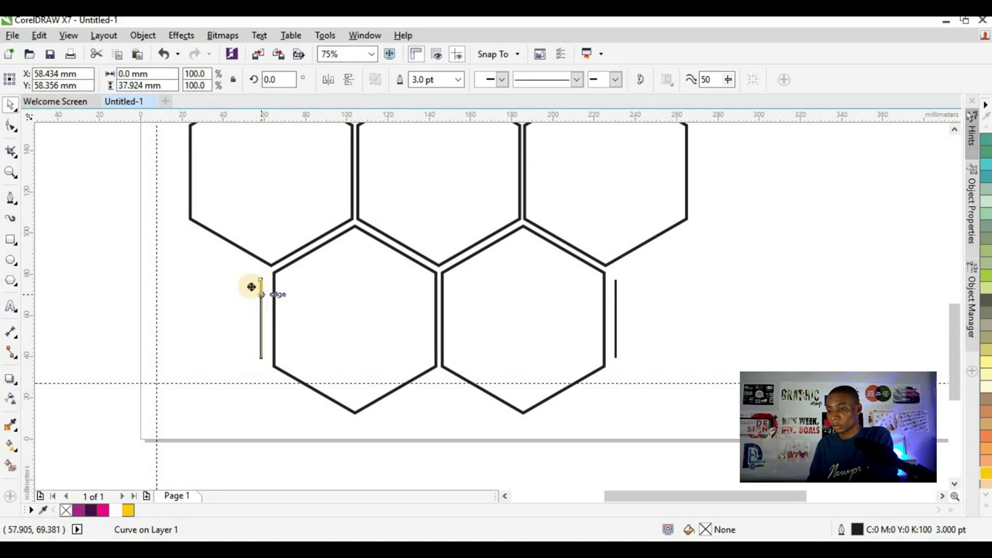
drag(251, 287, 135, 262)
- Move the diagonal line along the upper-left edge of the lower-left hexagon
scroll(206, 255, up, 2)
click(206, 241)
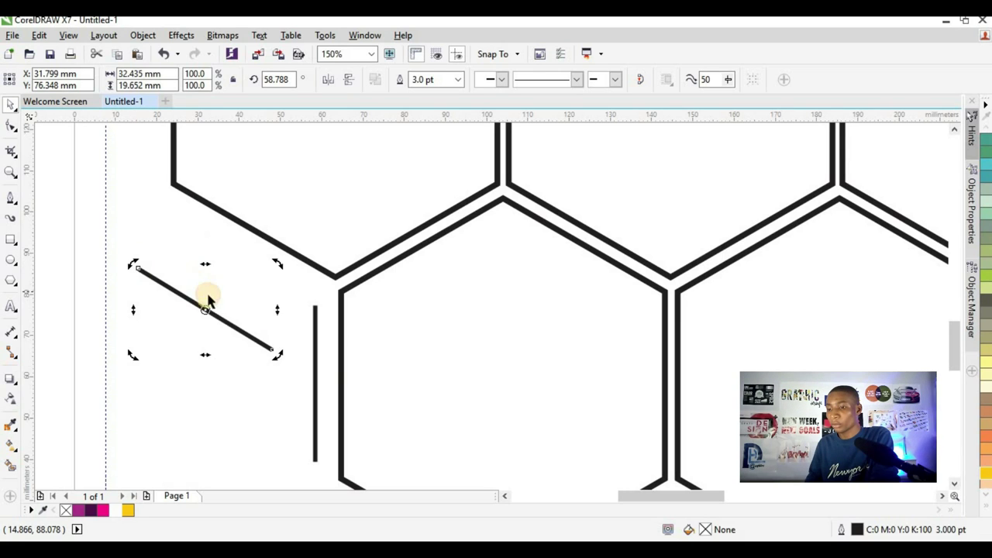
click(215, 316)
drag(222, 320, 240, 254)
scroll(248, 263, down, 2)
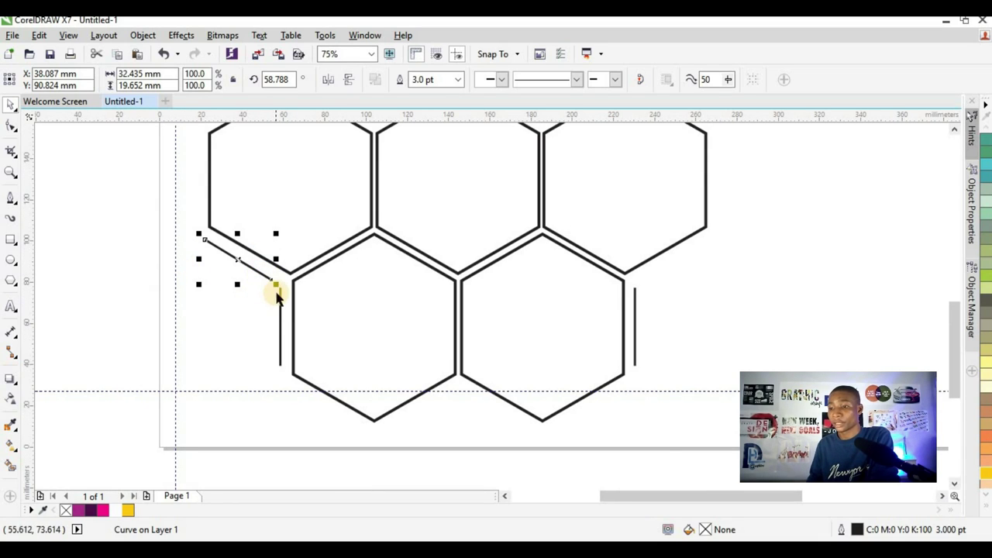
- Move the vertical line against the hexagon's edge and delete the extra vertical line
click(280, 299)
scroll(279, 303, up, 2)
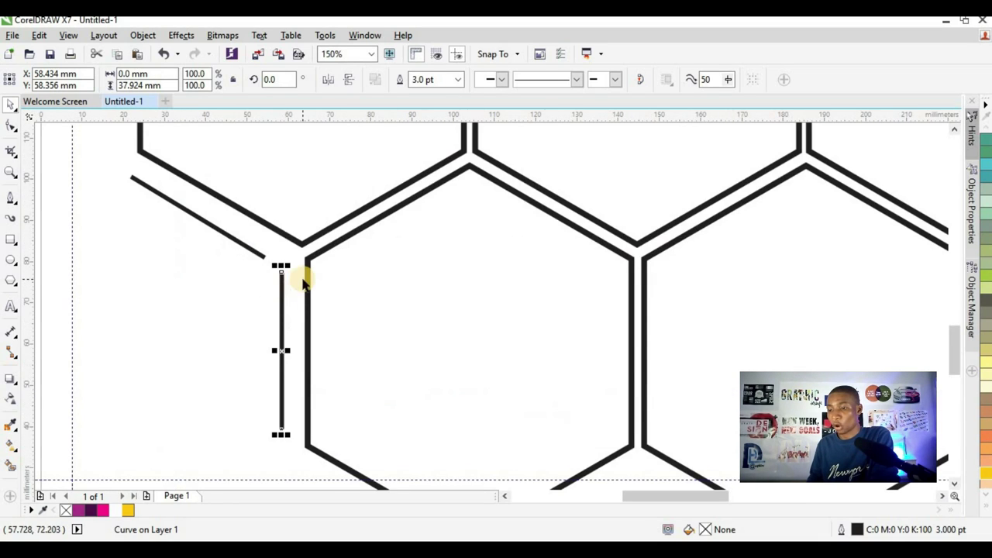
drag(281, 294, 165, 304)
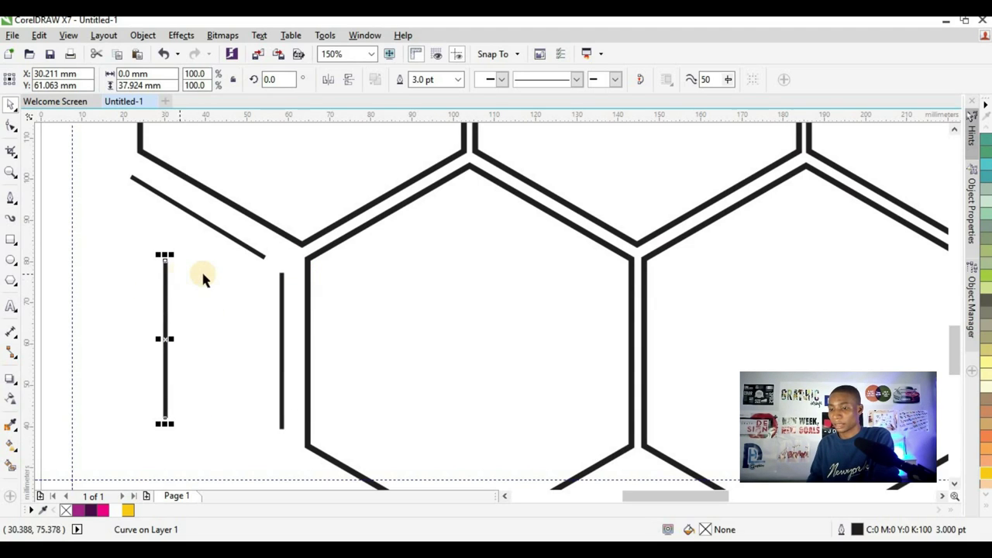
key(Delete)
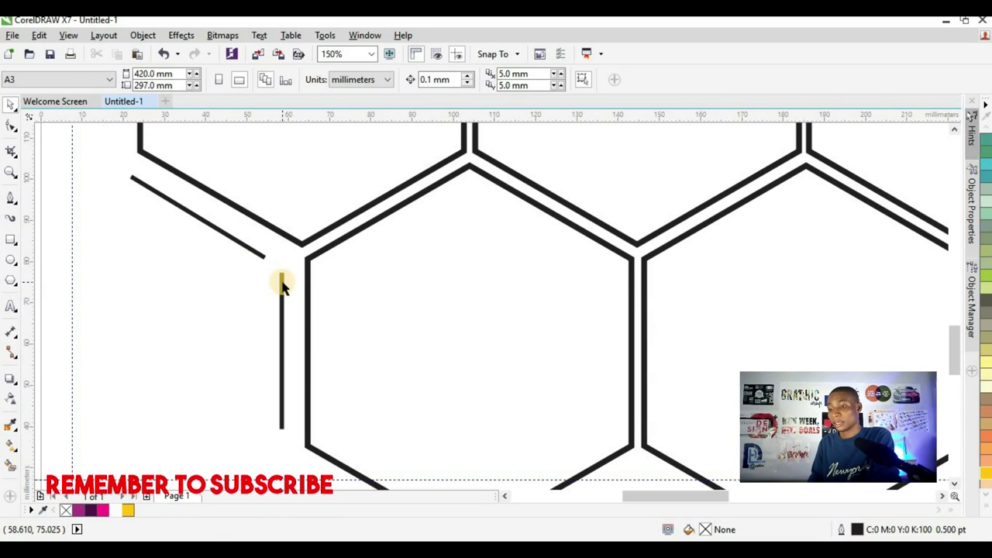
- Try dropping copies of the vertical accent line to the left, deleting each extra copy
click(282, 284)
drag(281, 288, 162, 289)
click(179, 314)
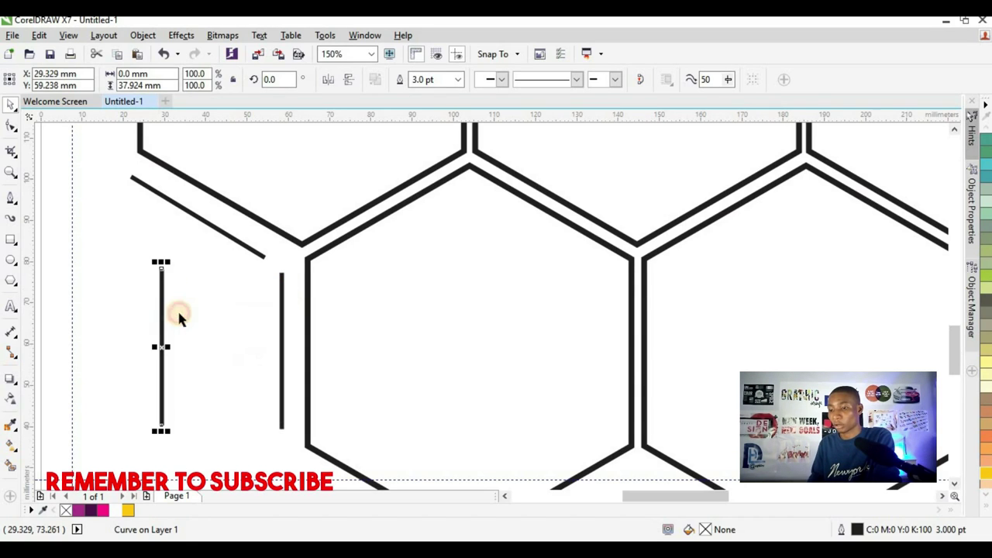
key(Delete)
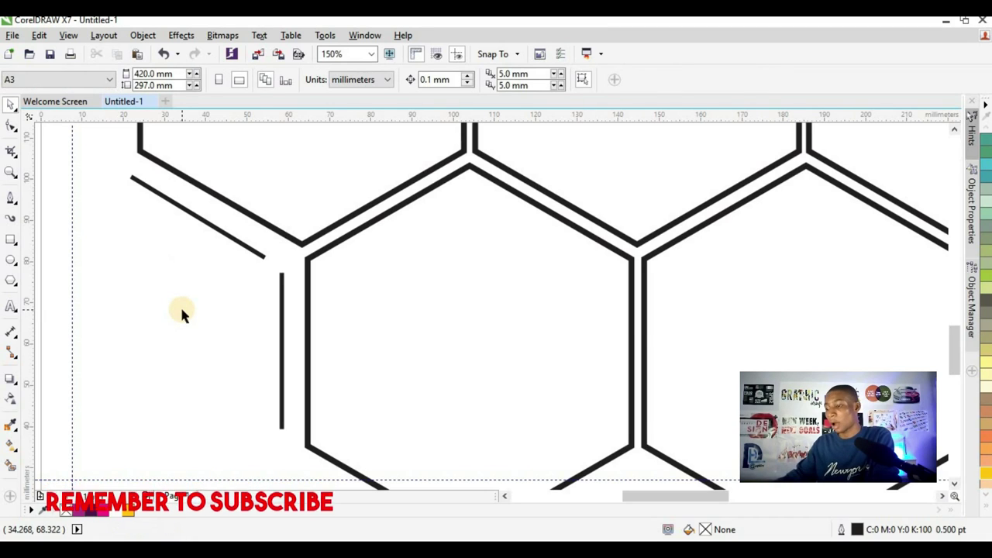
click(281, 338)
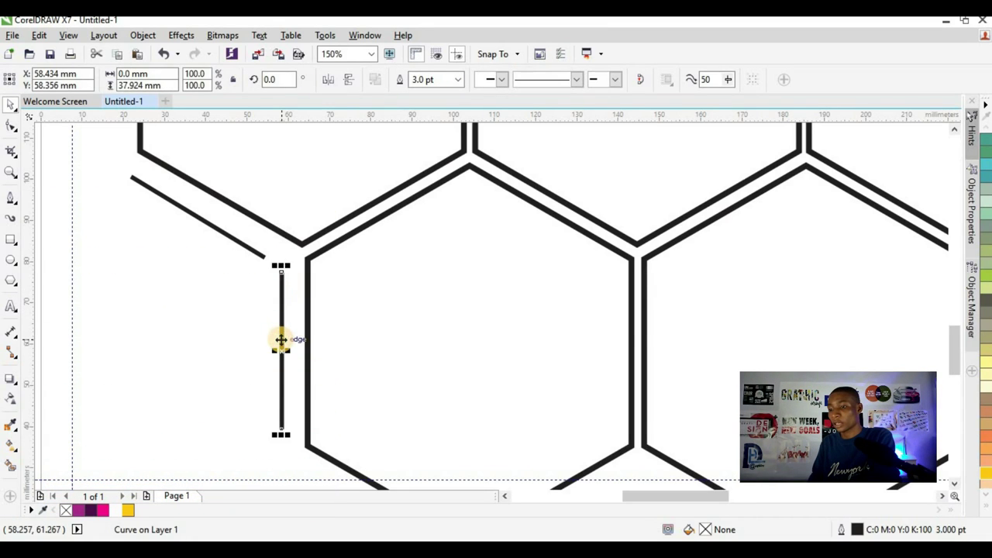
drag(258, 346, 153, 325)
right_click(153, 325)
click(129, 335)
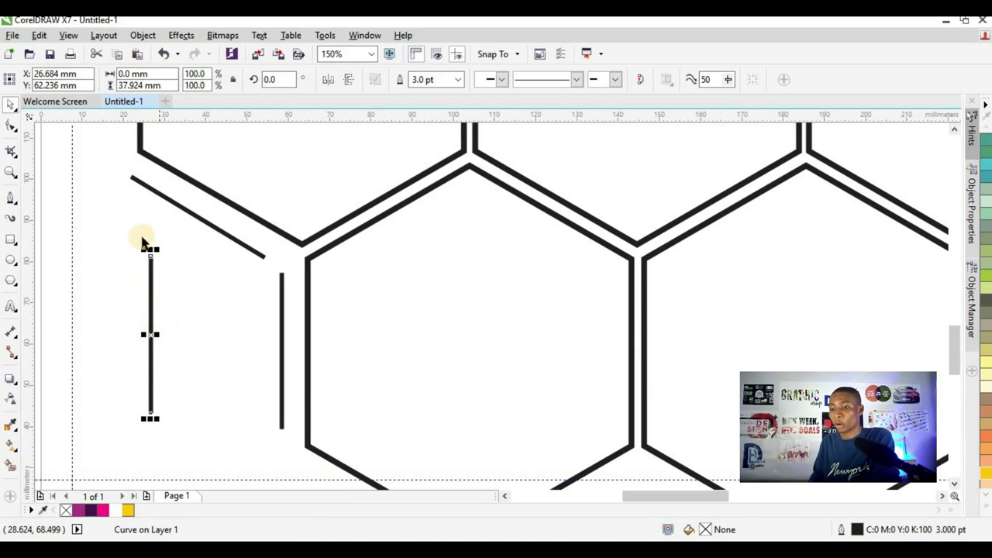
key(Delete)
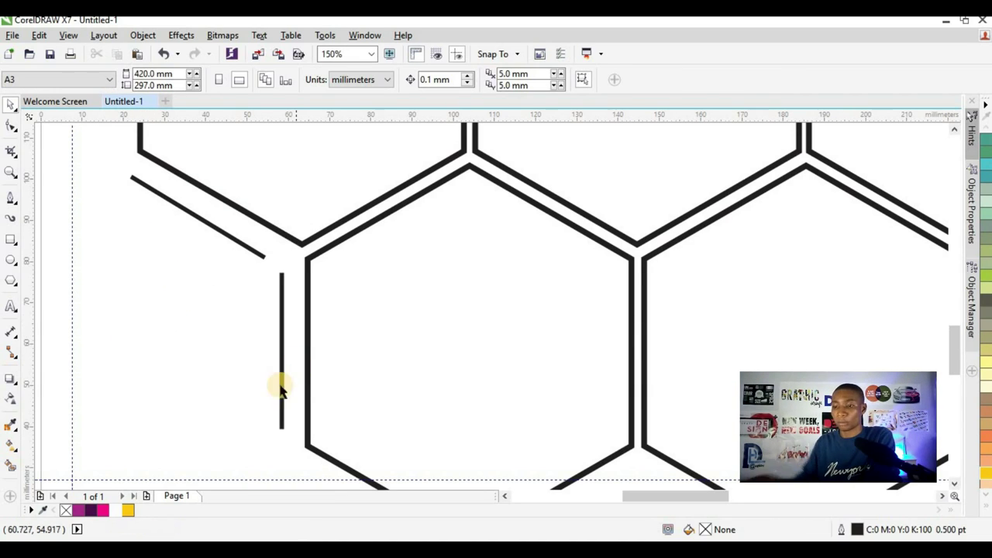
scroll(220, 325, down, 2)
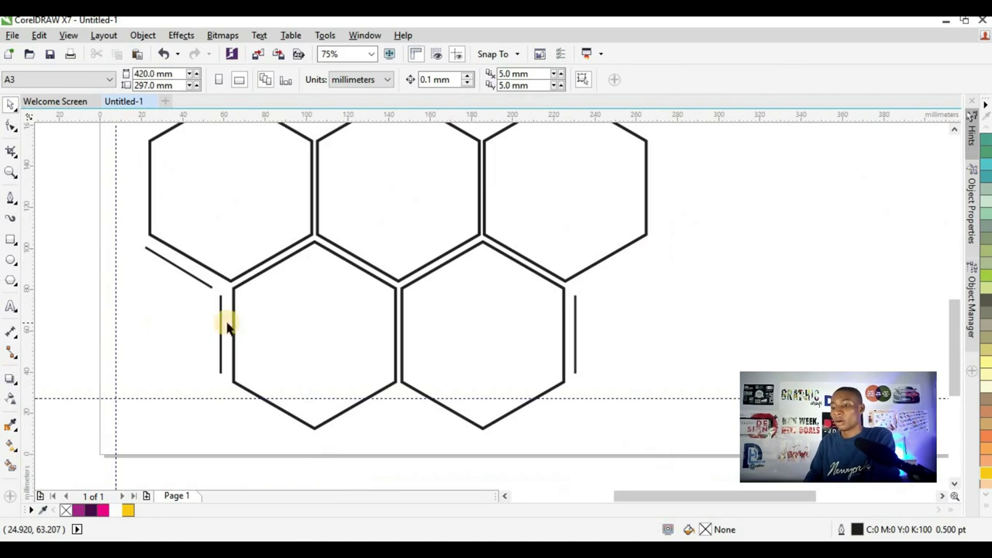
- Move the diagonal line right, mirror it horizontally and place it beside the top-right hexagon
click(184, 278)
drag(183, 272, 689, 316)
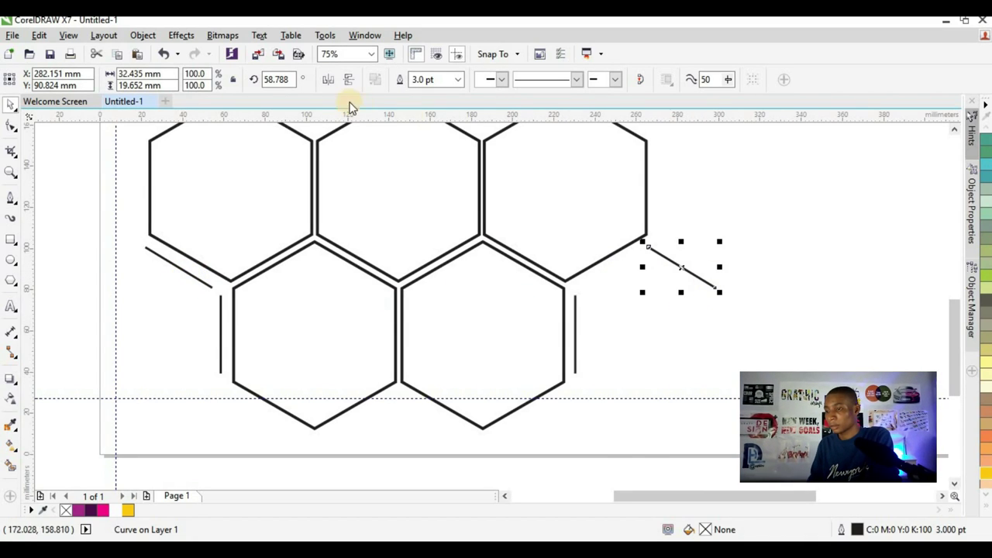
click(328, 82)
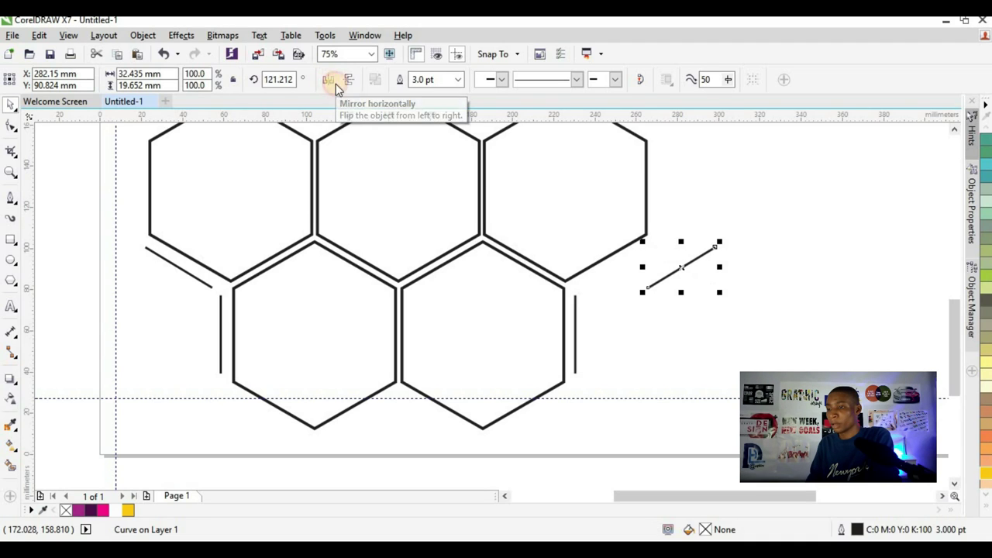
drag(681, 267, 618, 287)
scroll(414, 294, down, 3)
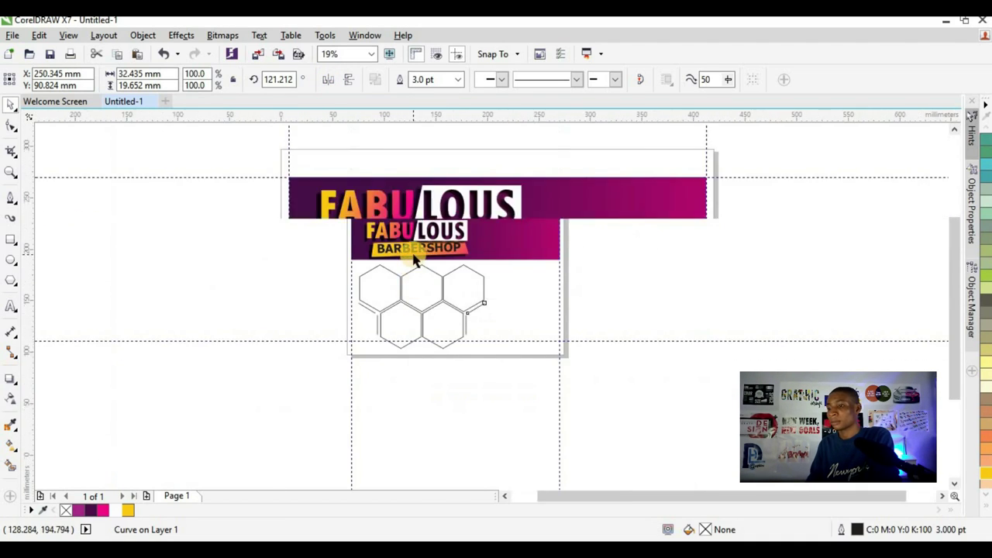
scroll(377, 327, up, 5)
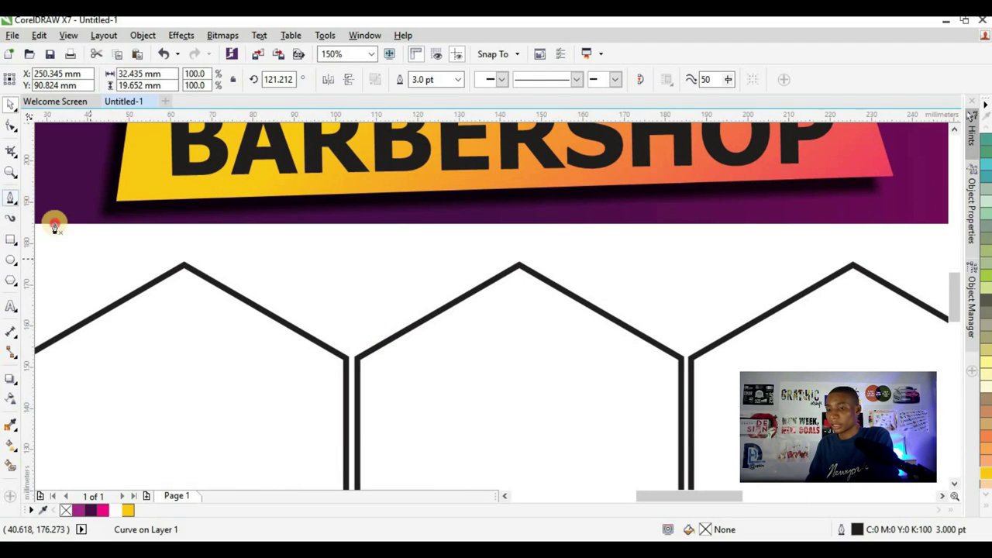
- Draw a new 4.0 pt diagonal line above the first hexagon, parallel to its edge
click(270, 284)
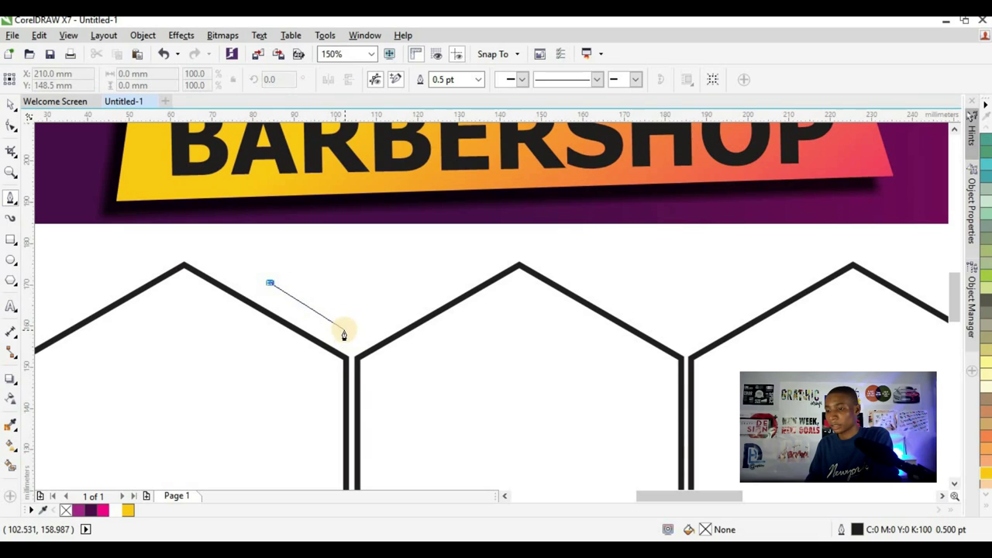
double_click(344, 331)
click(12, 106)
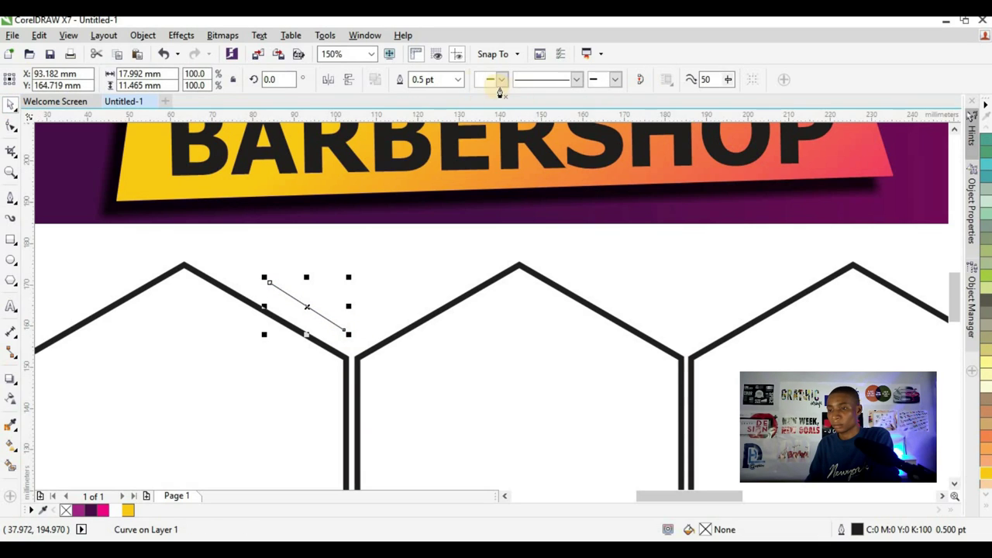
click(460, 79)
click(427, 183)
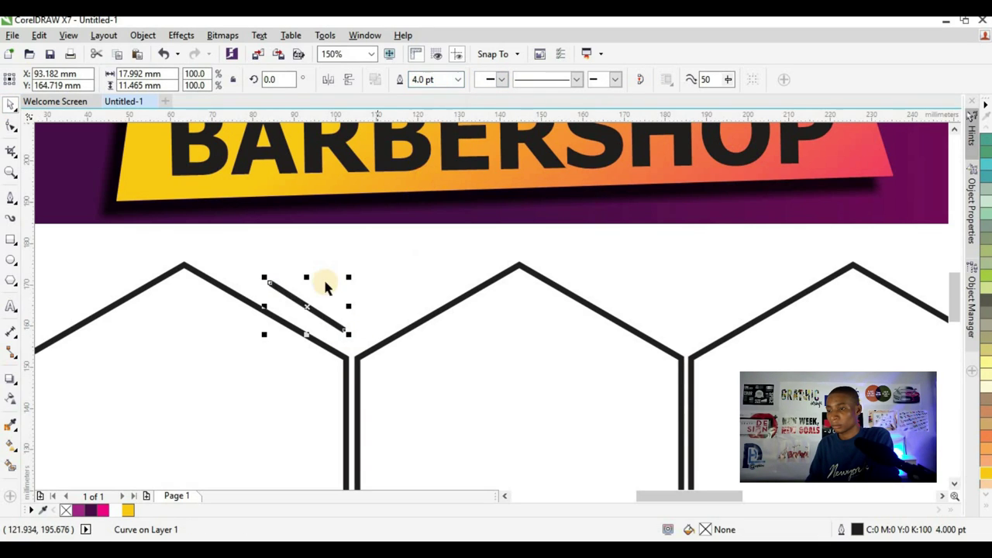
scroll(332, 321, up, 2)
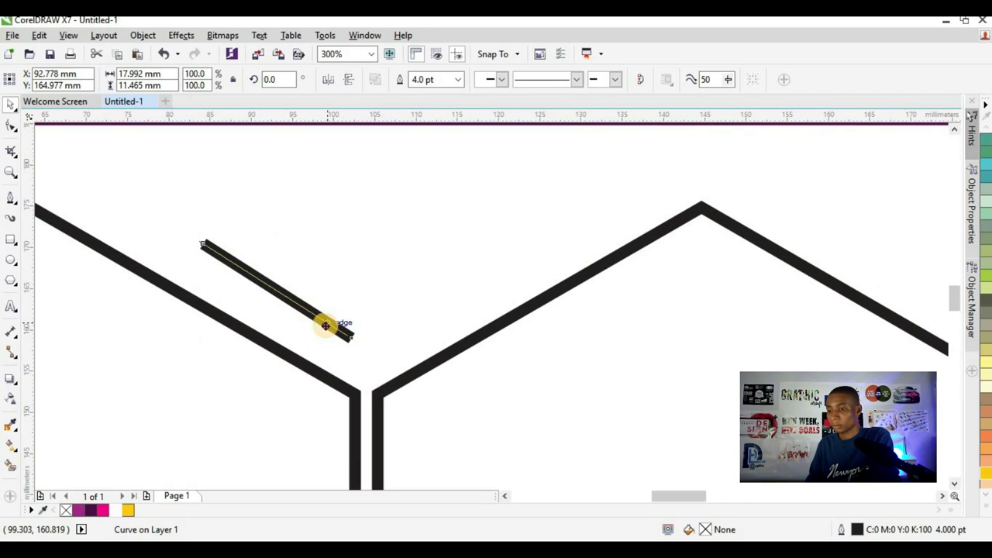
drag(325, 326, 470, 287)
- Copy and mirror the line into a V, then copy the V pair over the next hexagon join
right_click(411, 299)
click(348, 79)
scroll(288, 285, down, 4)
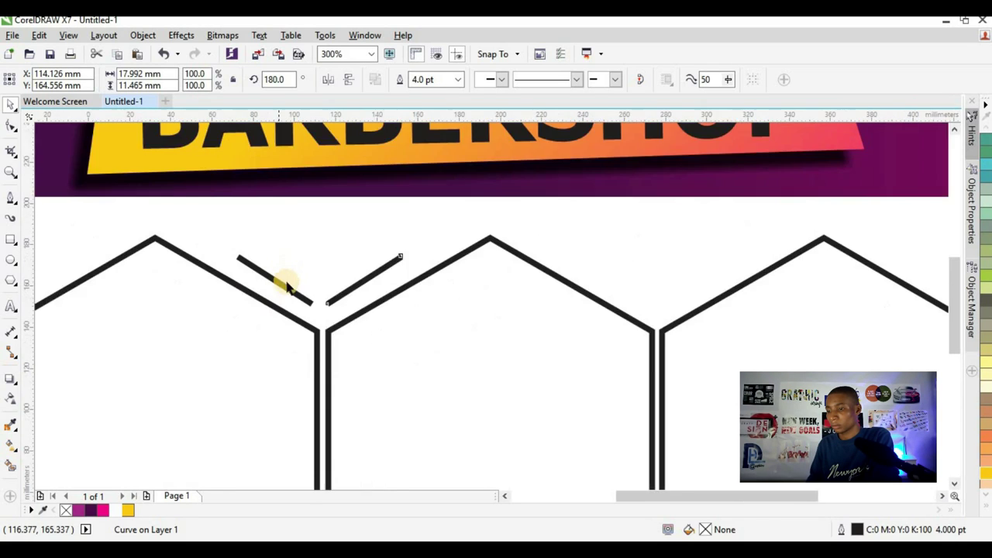
shift+click(282, 277)
drag(308, 283, 473, 277)
scroll(405, 264, down, 2)
click(379, 297)
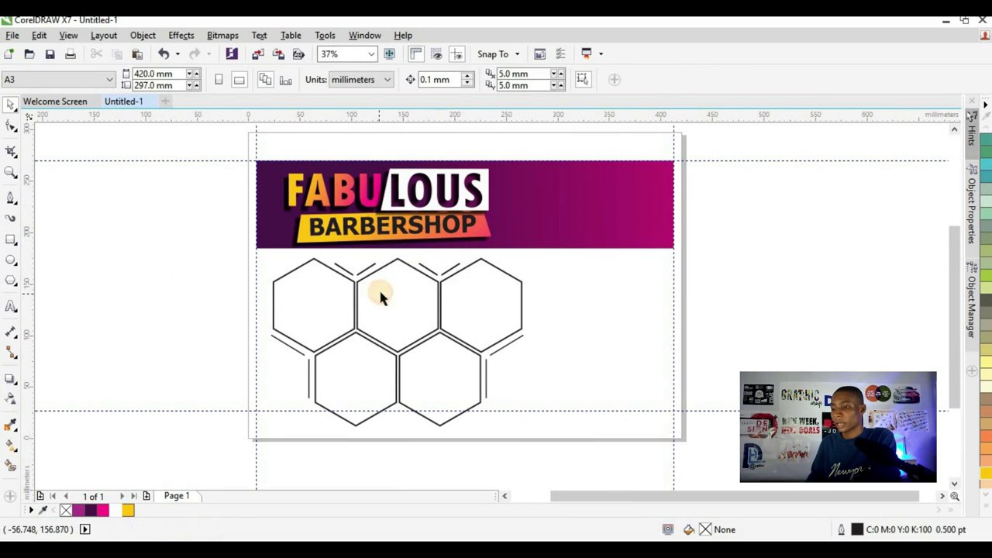
- Select the right vertical, diagonal and V-shaped accent lines together
scroll(459, 326, down, 1)
scroll(463, 311, up, 1)
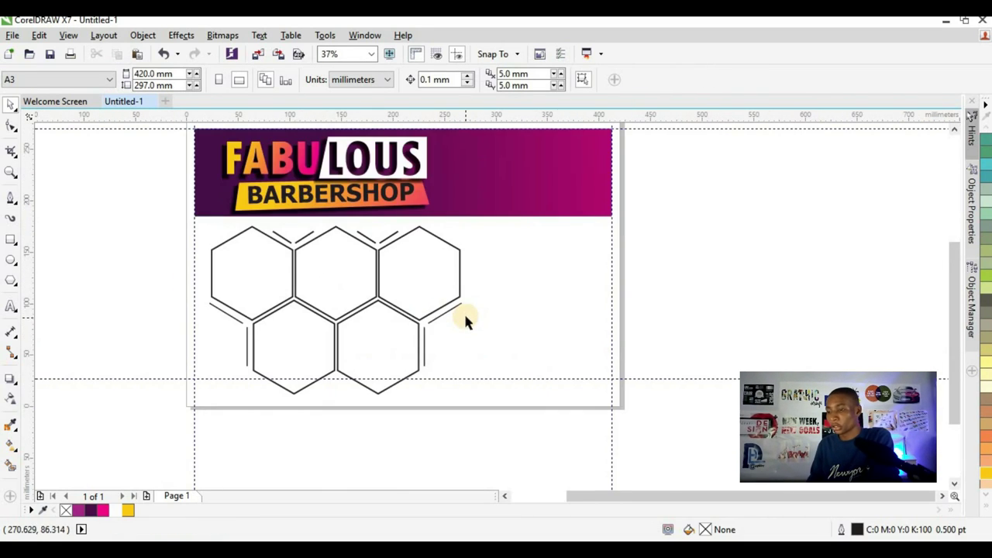
scroll(432, 346, up, 1)
click(414, 337)
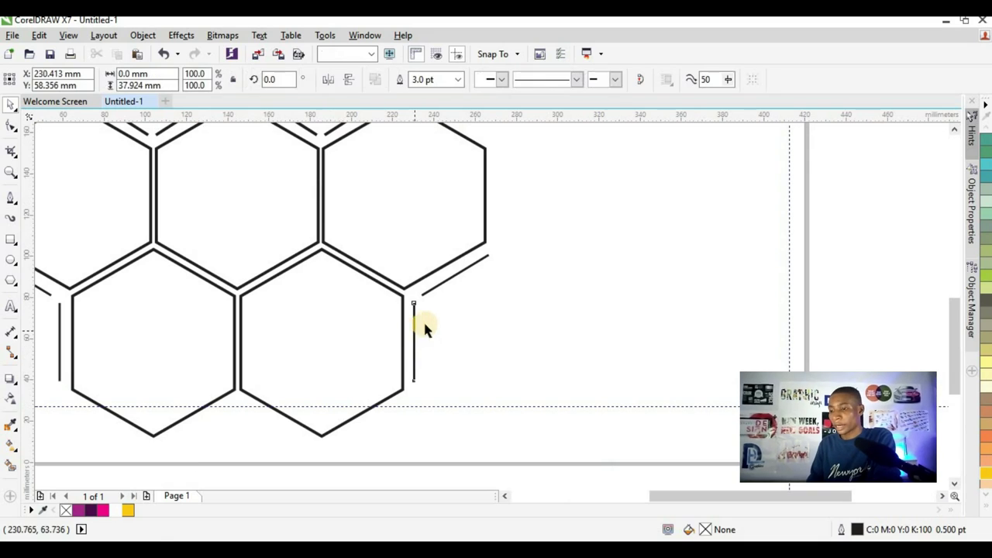
shift+click(445, 283)
scroll(388, 215, down, 1)
scroll(377, 199, up, 2)
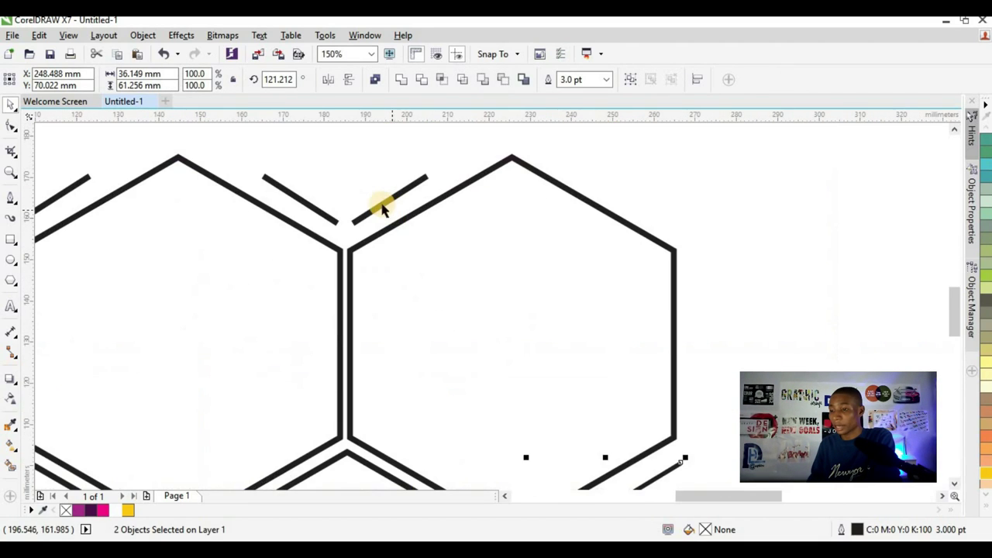
shift+click(310, 210)
scroll(306, 208, down, 1)
shift+click(221, 213)
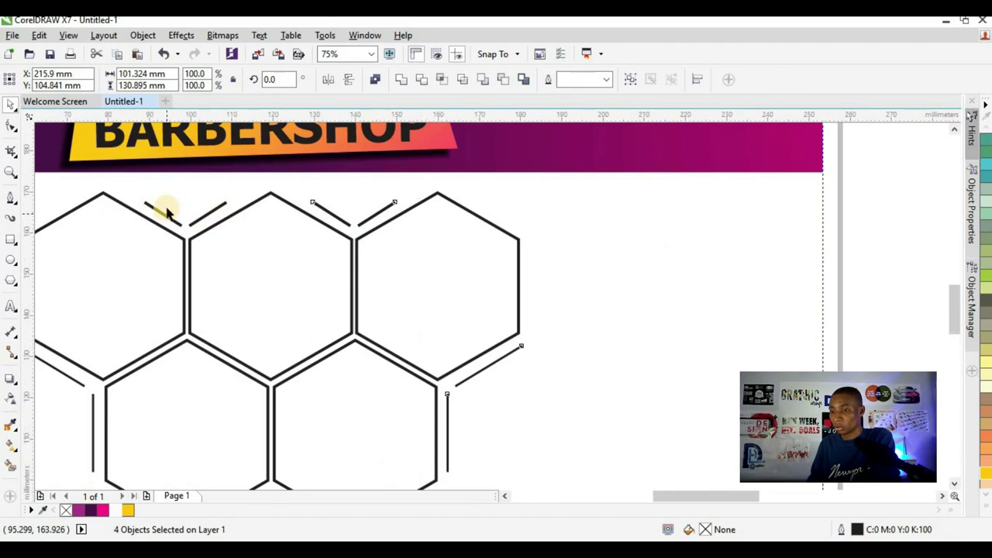
scroll(159, 215, up, 1)
shift+click(272, 221)
shift+click(250, 214)
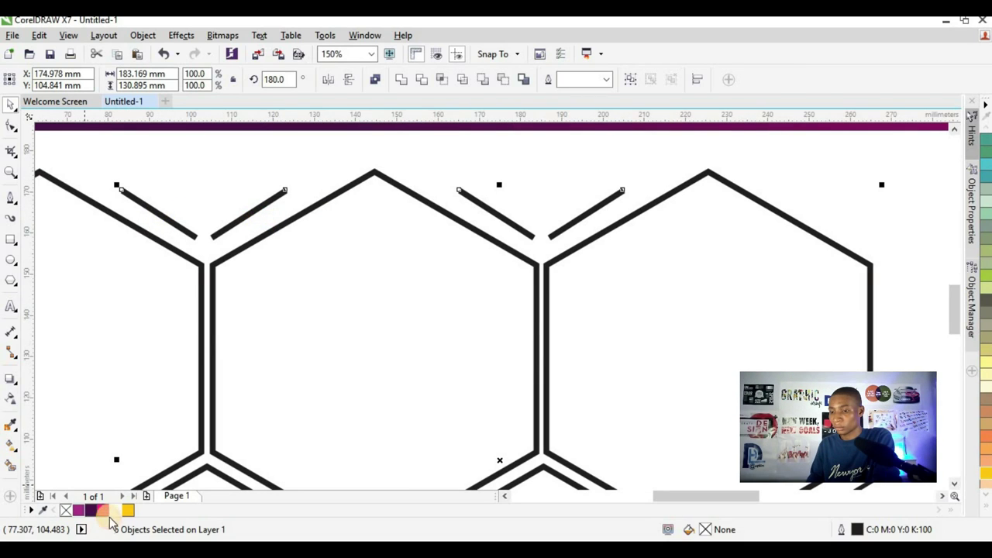
right_click(103, 509)
scroll(375, 225, down, 2)
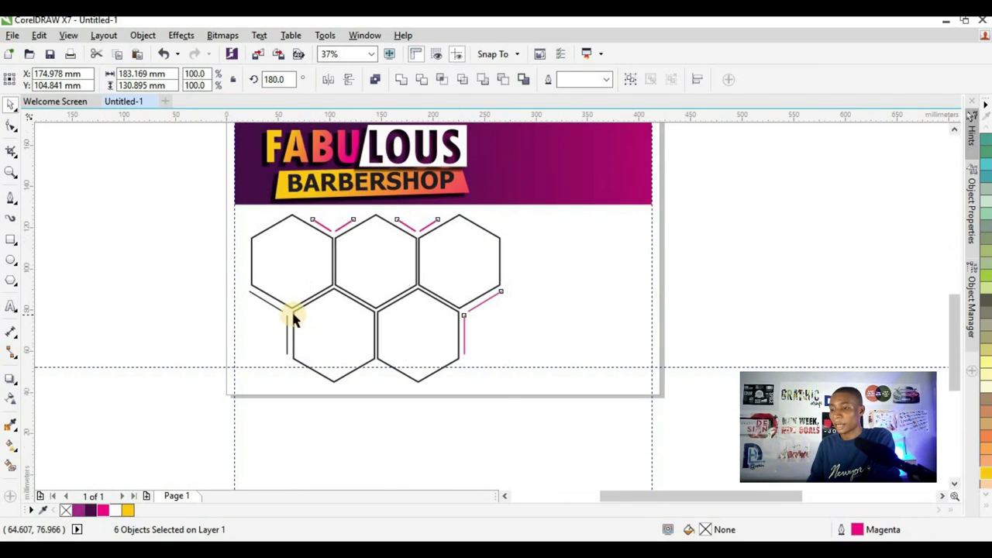
scroll(272, 322, up, 2)
shift+click(245, 299)
shift+click(248, 295)
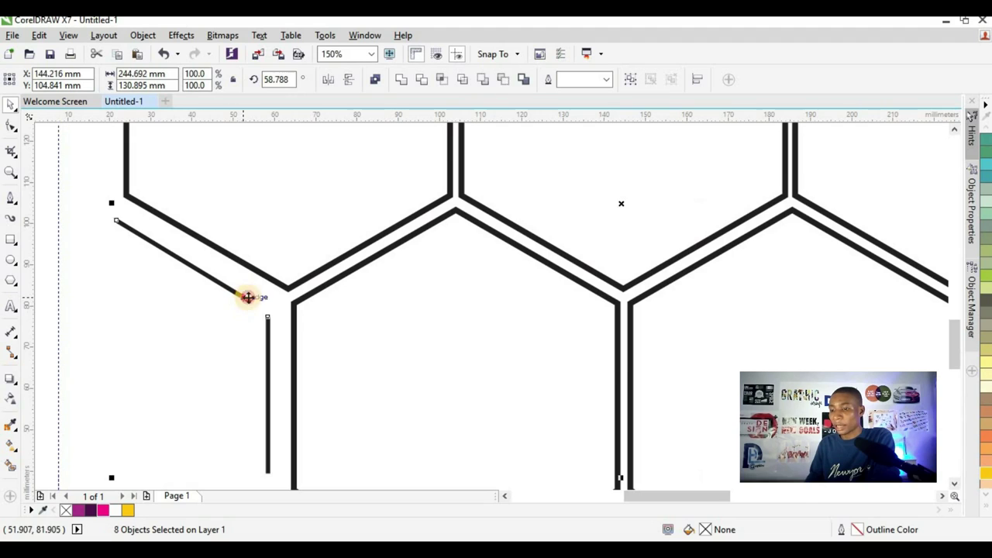
scroll(248, 296, down, 1)
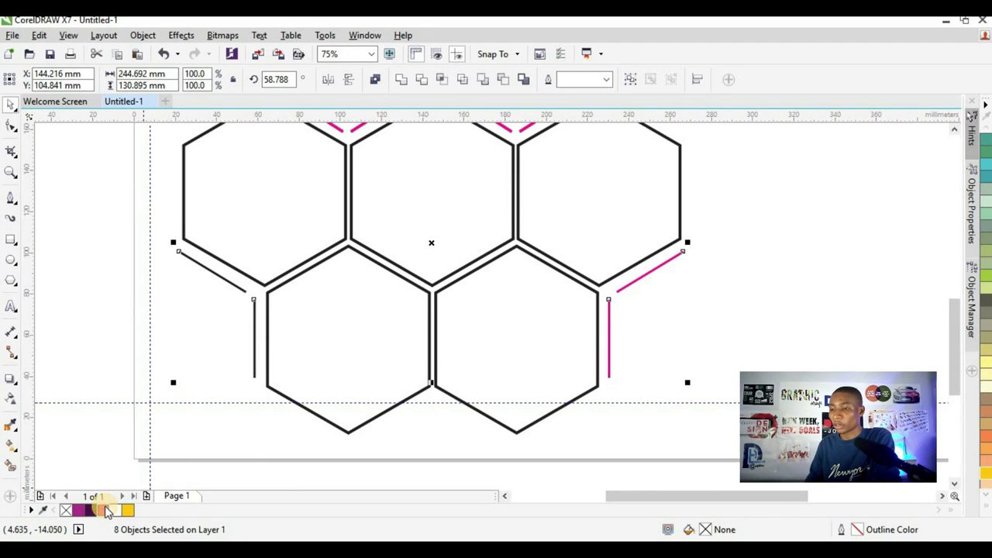
right_click(107, 511)
scroll(404, 229, down, 3)
scroll(404, 232, up, 3)
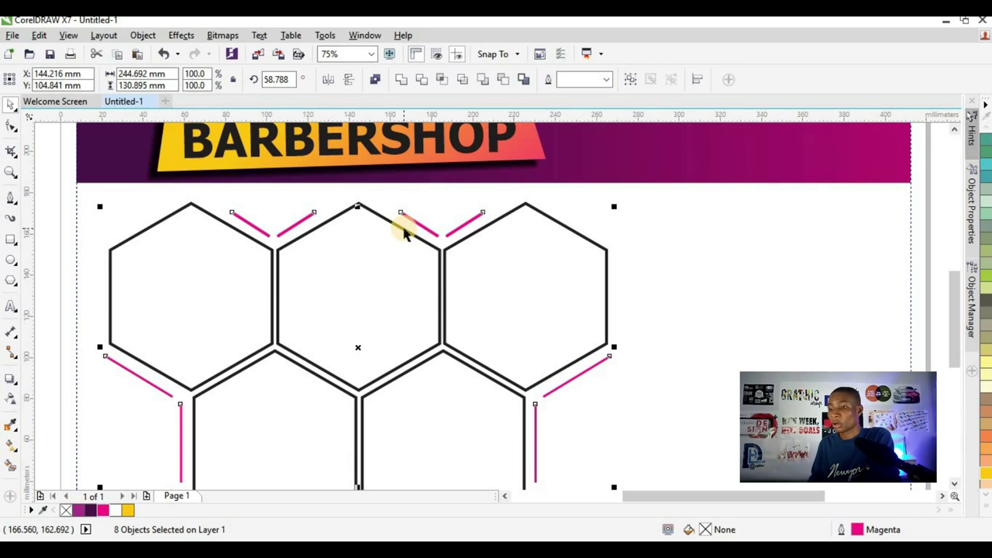
scroll(387, 245, down, 2)
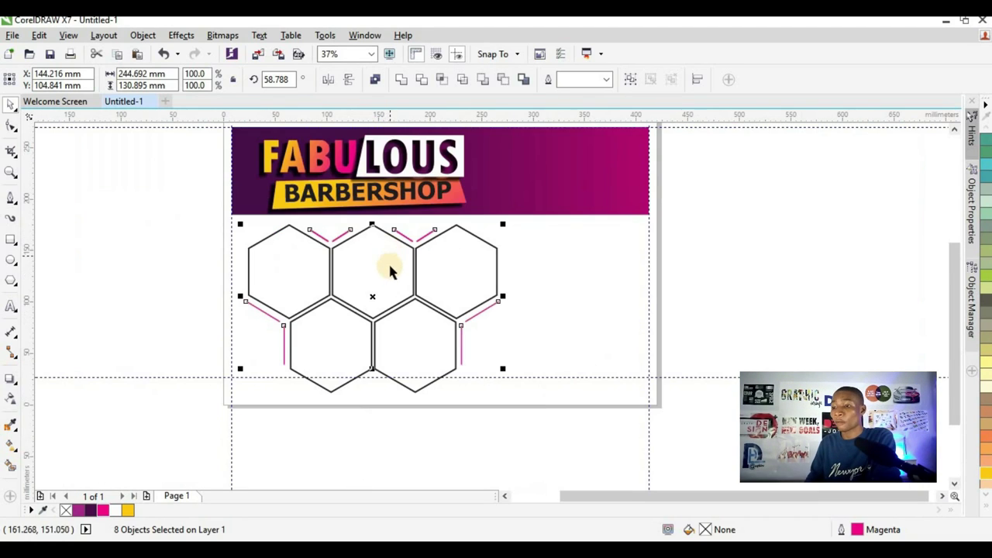
scroll(387, 325, up, 2)
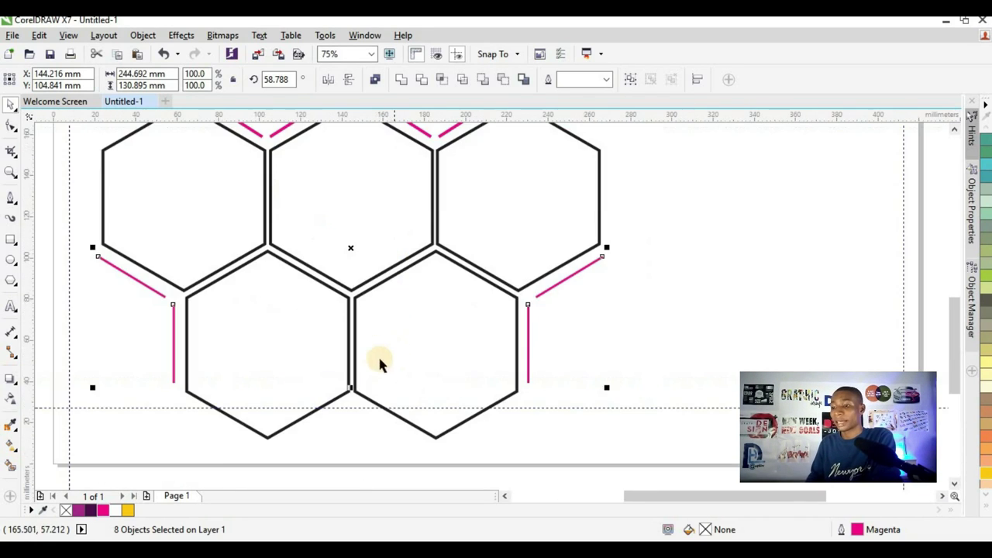
click(423, 310)
shift+click(294, 329)
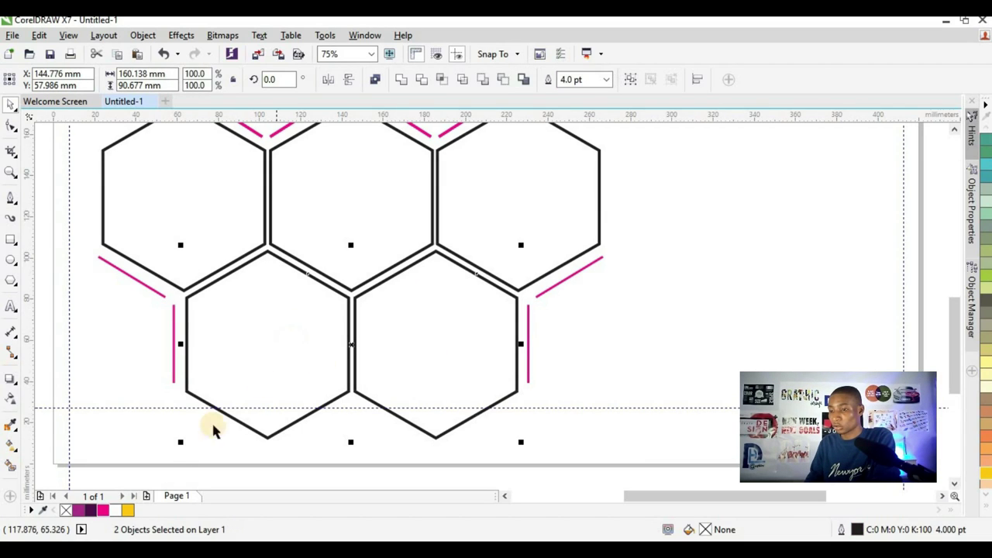
right_click(102, 508)
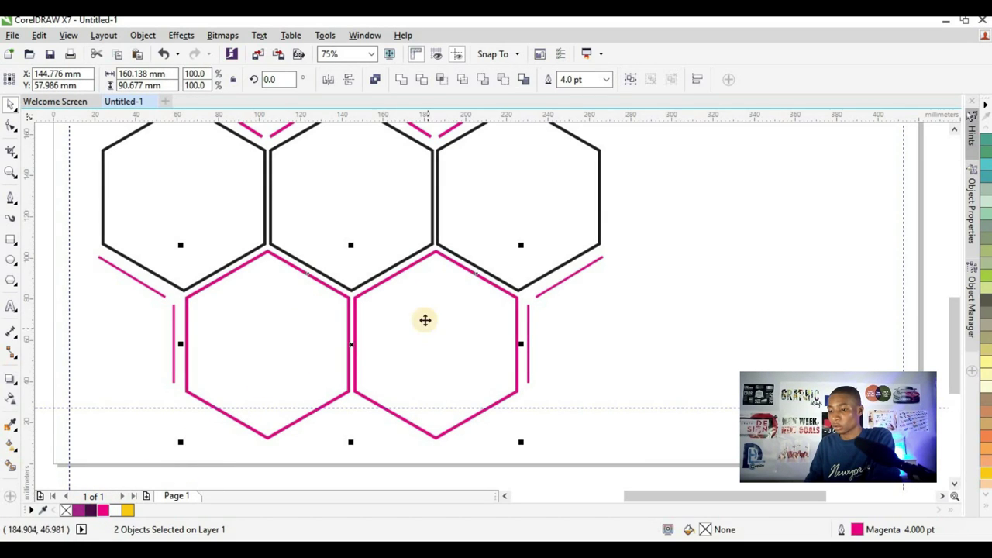
click(62, 306)
scroll(275, 310, down, 4)
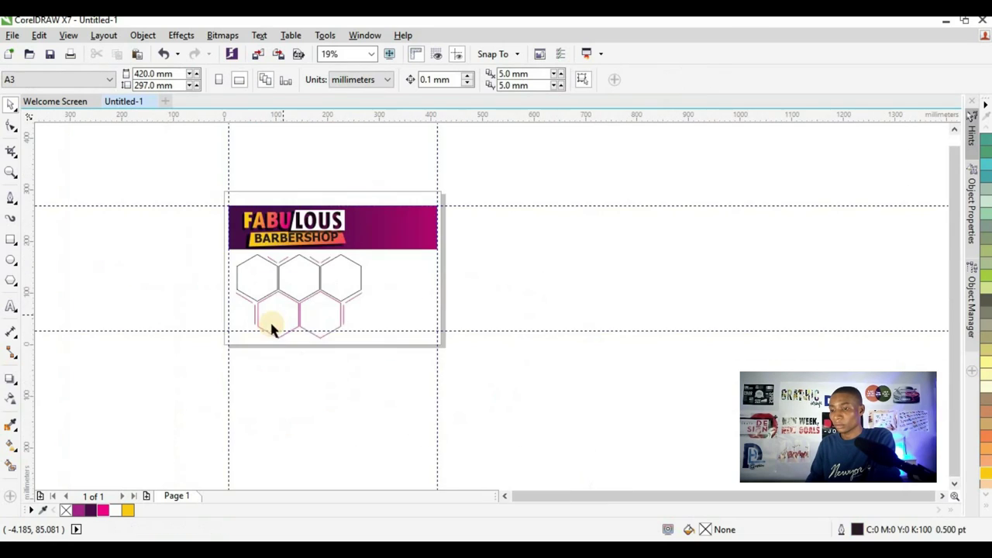
scroll(270, 319, up, 2)
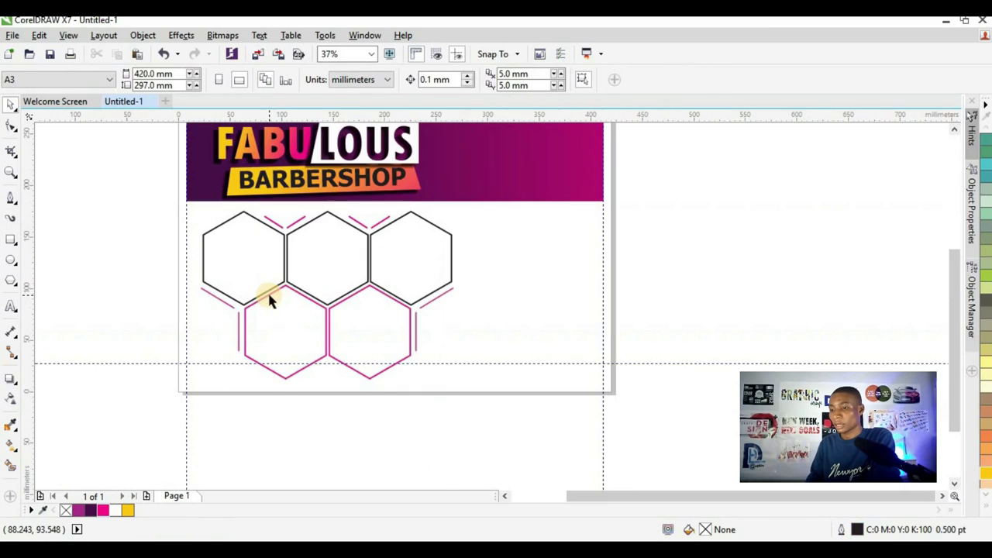
- Draw a page-wide rectangle along the bottom, filled dark purple with no outline
click(11, 240)
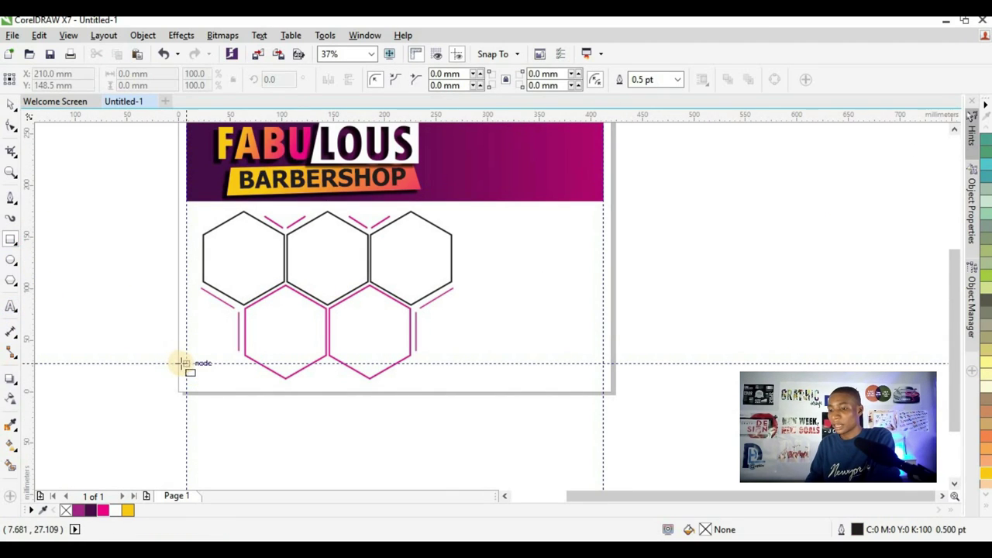
drag(186, 363, 604, 324)
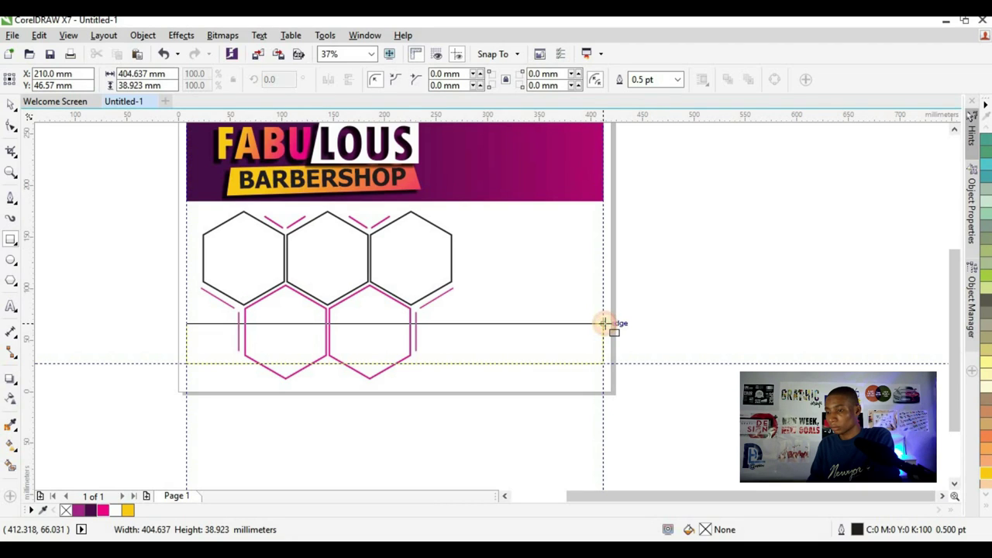
drag(603, 324, 604, 323)
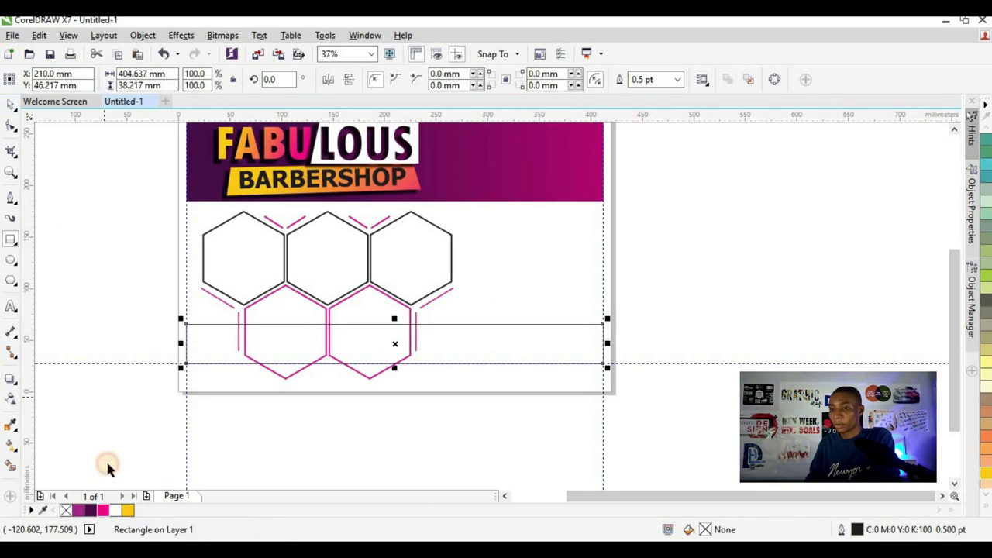
click(92, 509)
right_click(65, 510)
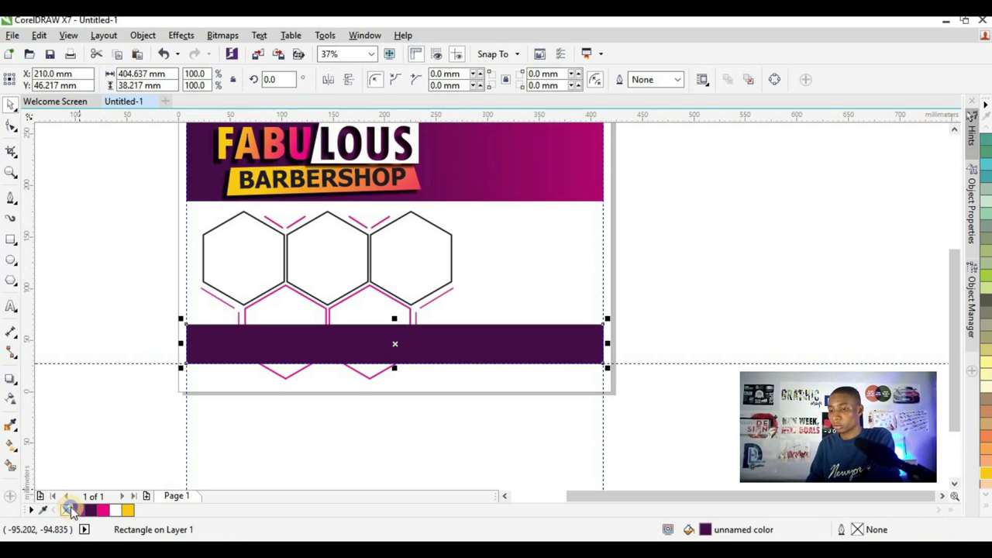
click(208, 347)
- Select the honeycomb, shrink it to 82.5% and move it about 21 mm right
drag(156, 440, 505, 204)
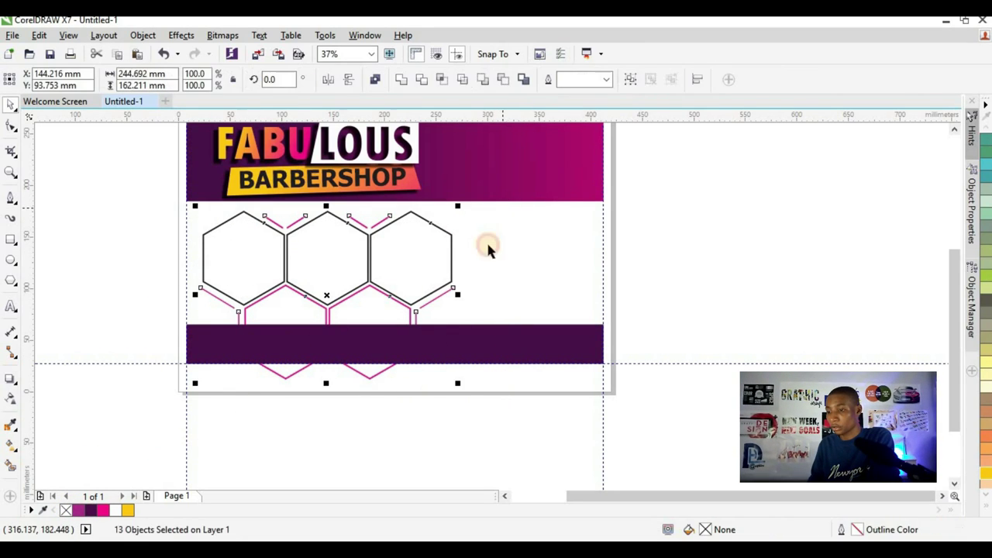
drag(458, 385, 419, 376)
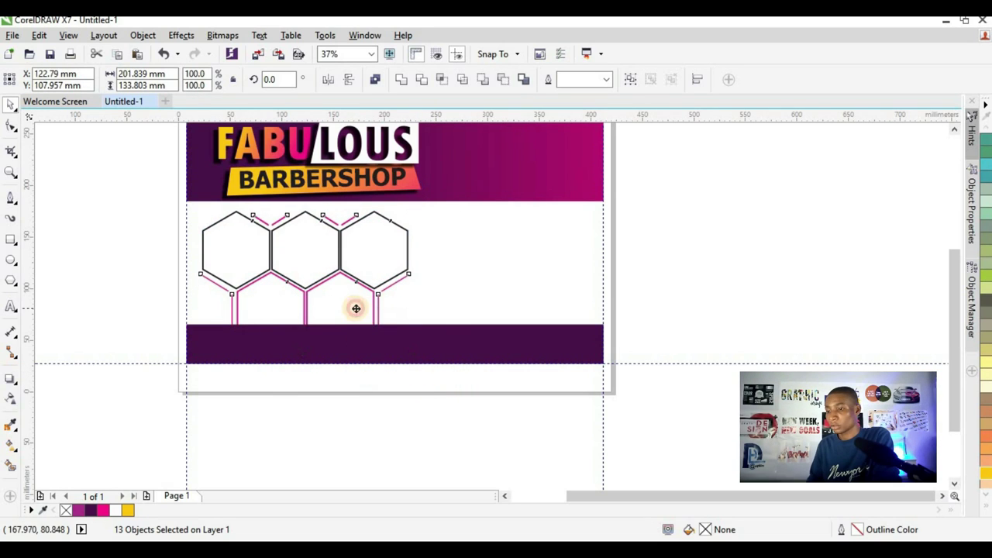
drag(354, 310, 383, 301)
scroll(436, 215, up, 2)
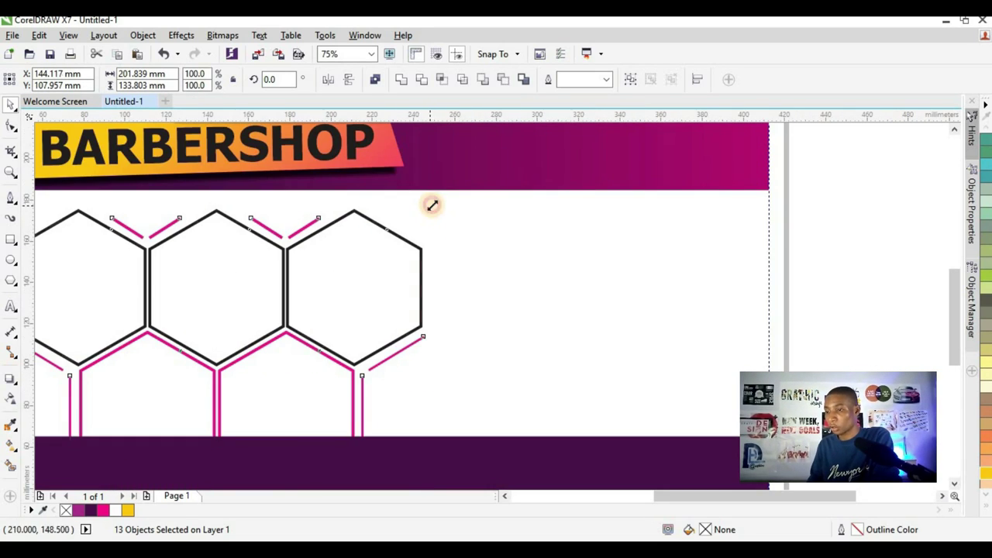
drag(433, 206, 436, 205)
- Fine-tune the honeycomb, shifting it slightly left and enlarging it a little
scroll(445, 276, down, 2)
scroll(184, 401, up, 3)
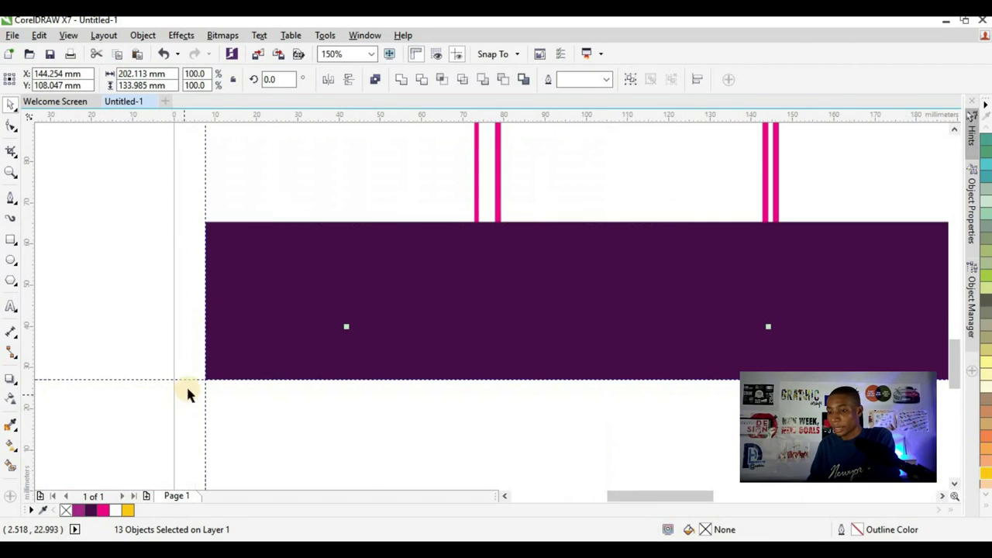
scroll(236, 372, down, 3)
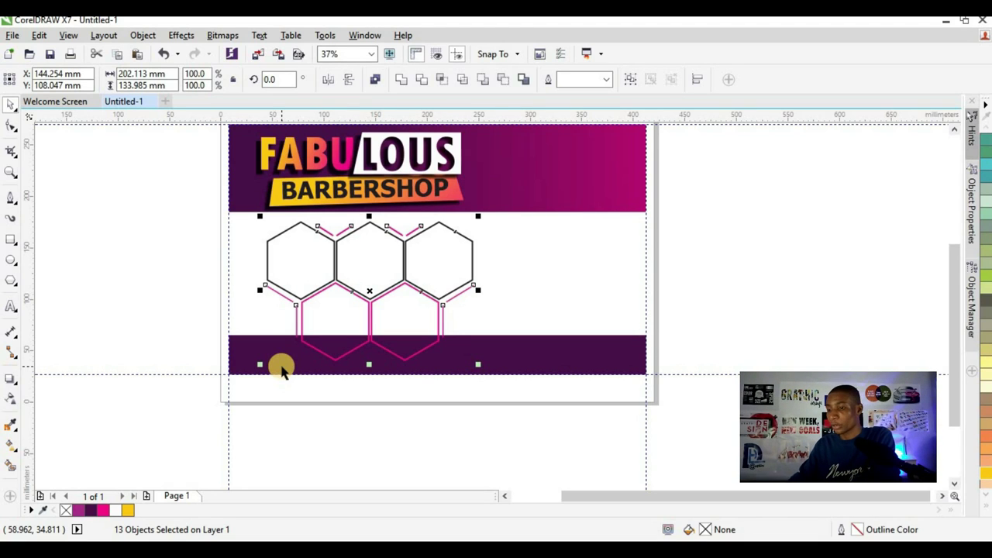
scroll(328, 327, up, 2)
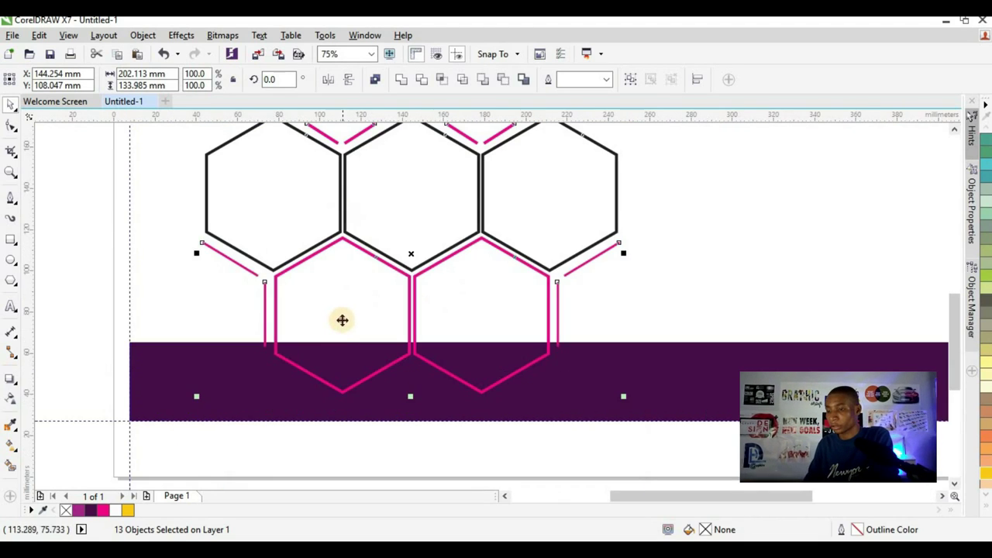
drag(341, 318, 302, 328)
scroll(442, 232, down, 2)
scroll(490, 217, up, 2)
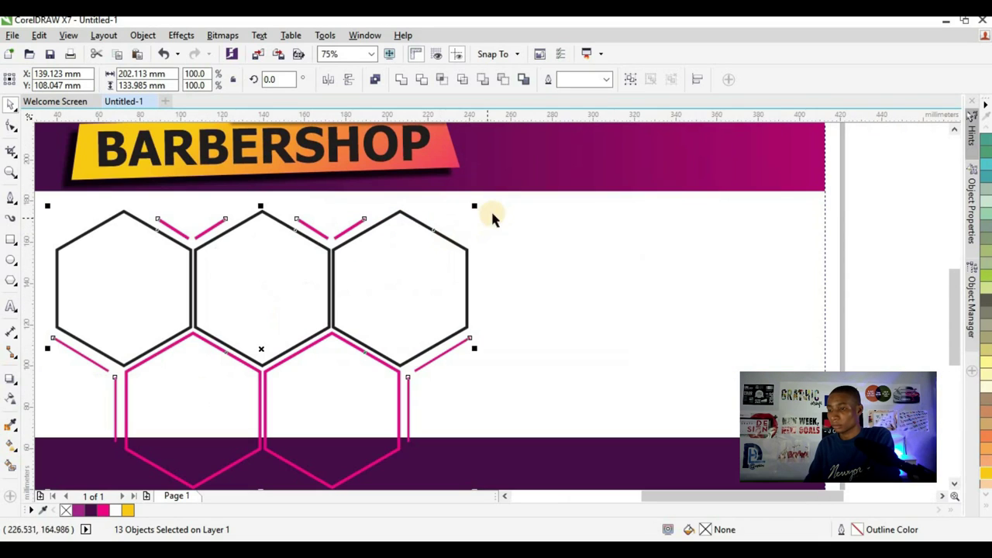
drag(474, 207, 481, 202)
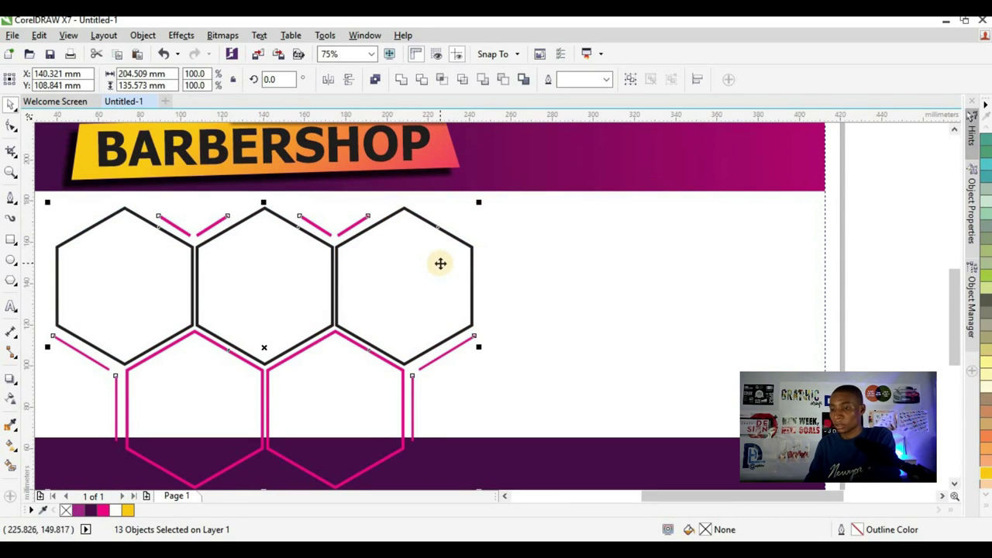
scroll(371, 259, down, 4)
click(321, 282)
scroll(339, 272, up, 2)
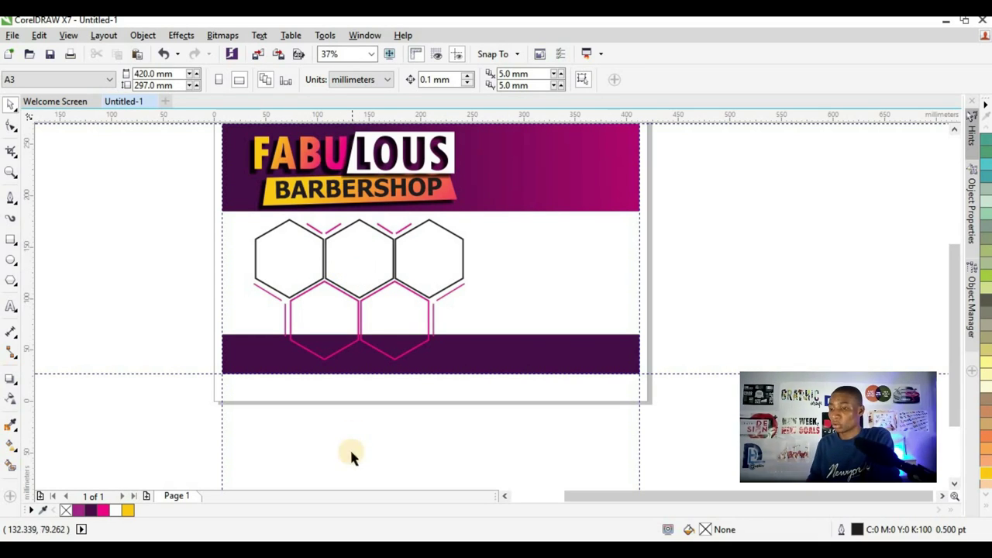
- Drag barber images (38)–(43) from the New folder (10) window onto the CorelDRAW canvas beside the page
mouse_move(337, 549)
click(394, 507)
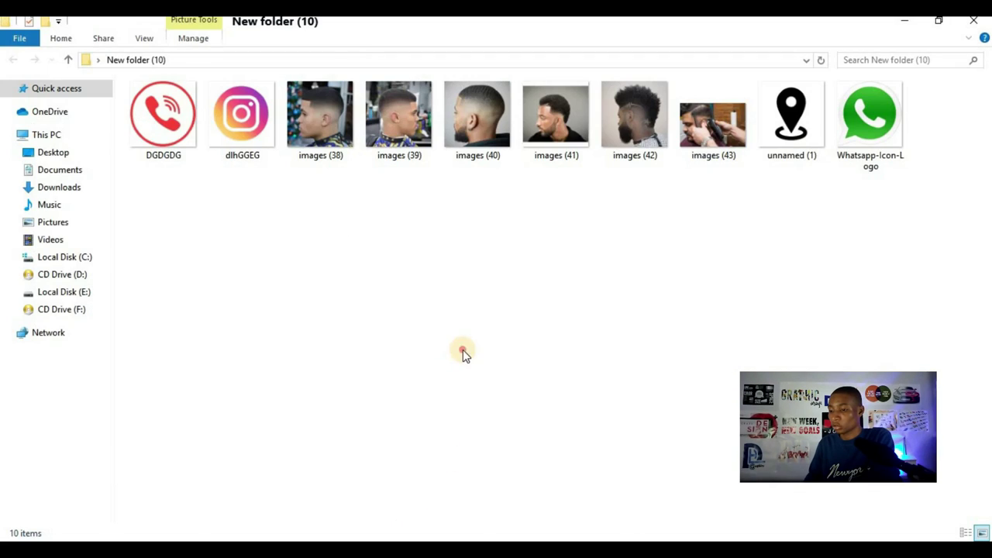
drag(313, 225, 725, 163)
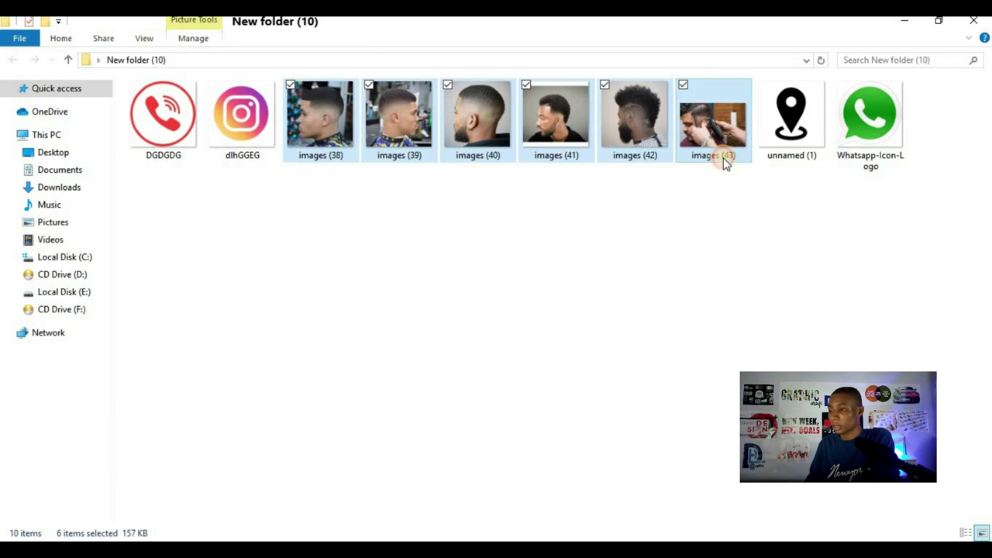
drag(715, 121, 789, 236)
scroll(787, 228, up, 2)
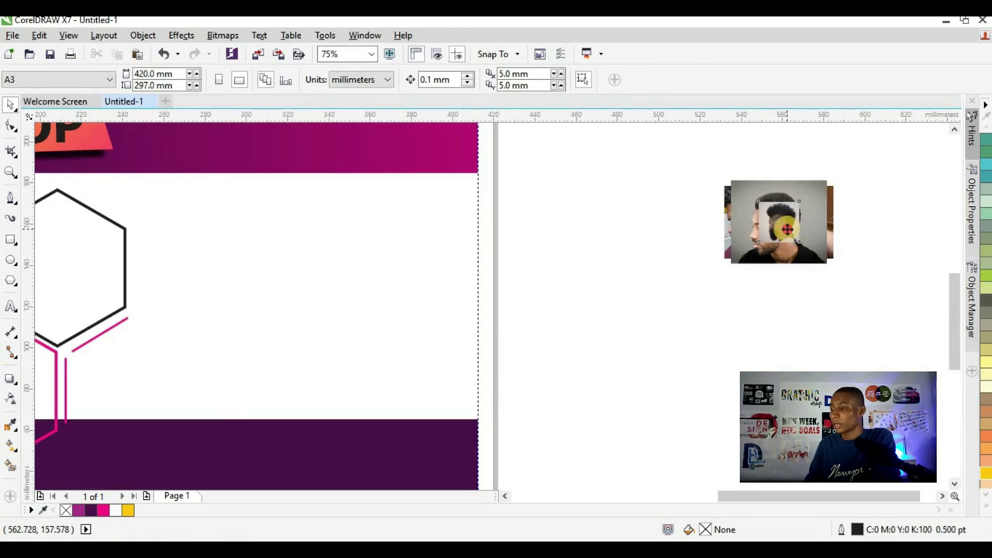
- Spread the stacked barber photos apart beside the flyer page
click(787, 229)
drag(795, 222, 638, 240)
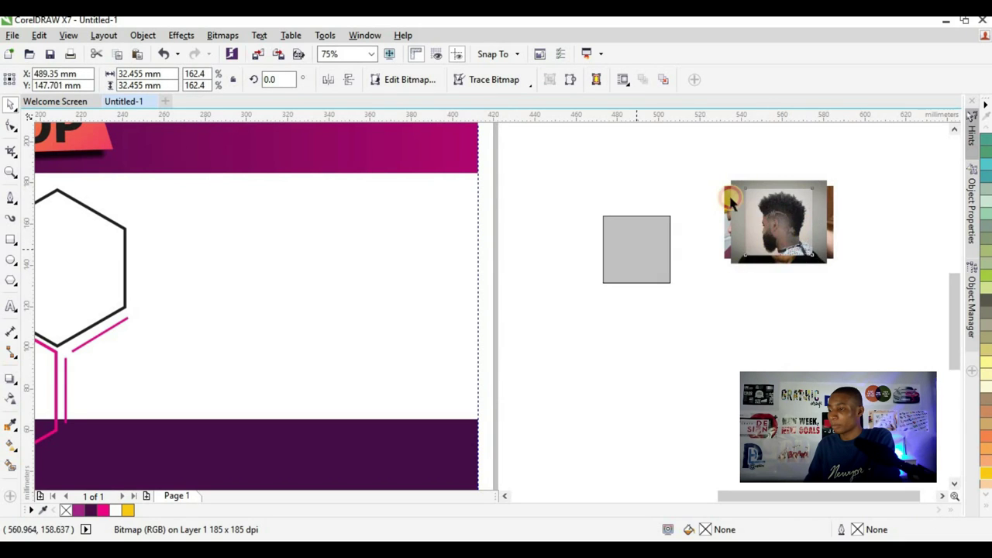
drag(778, 225, 778, 332)
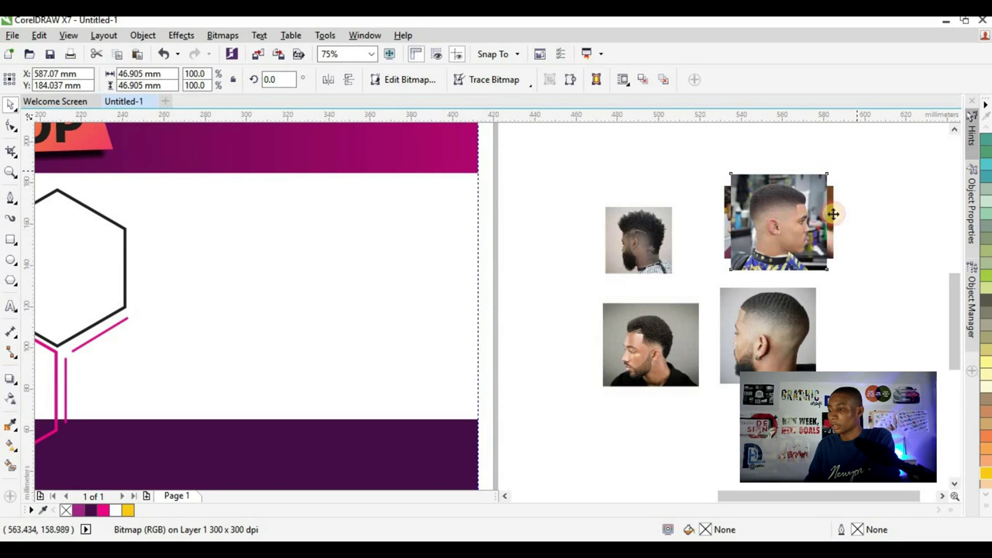
drag(834, 212, 896, 166)
drag(728, 206, 676, 147)
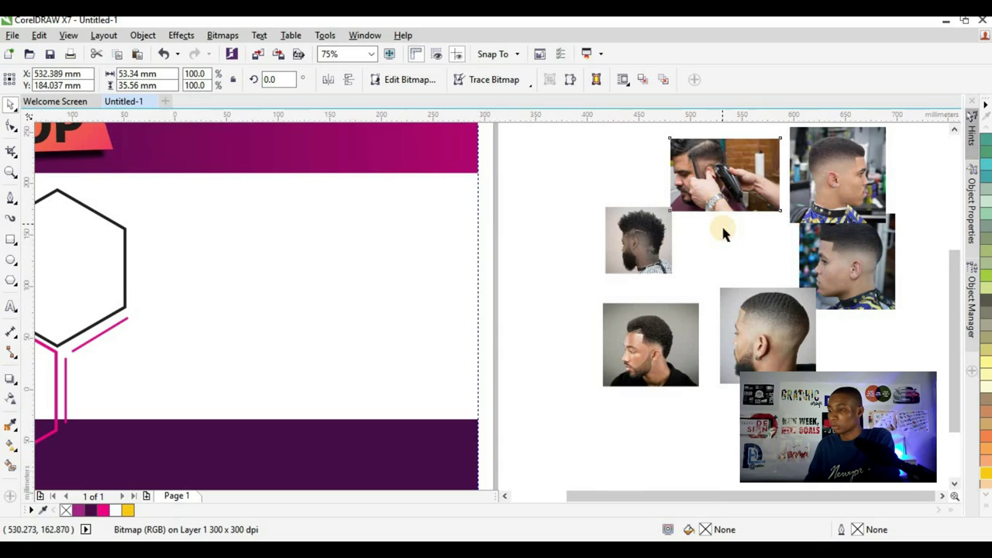
- PowerClip the photo of the man in the black shirt inside the top-left hexagon
scroll(720, 225, down, 2)
click(693, 288)
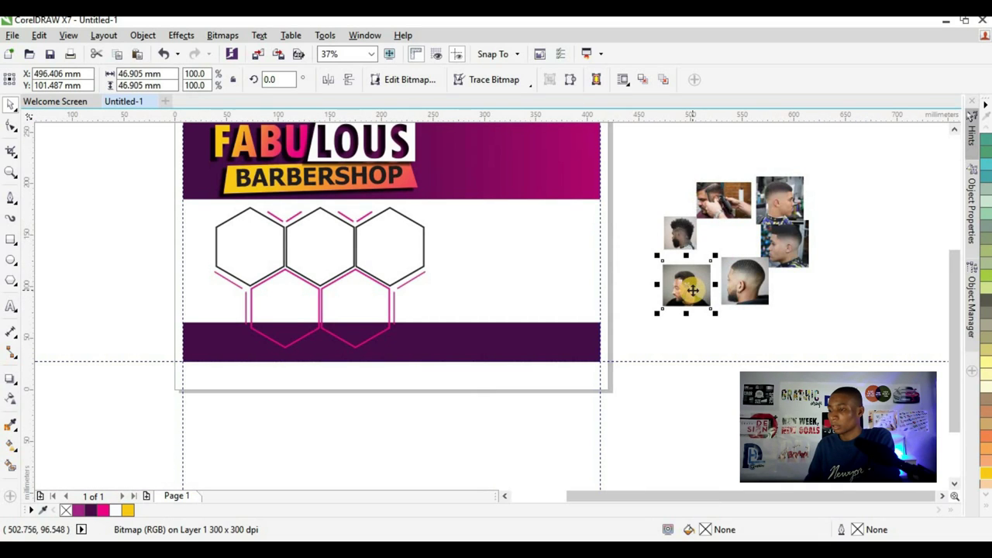
drag(693, 293, 244, 247)
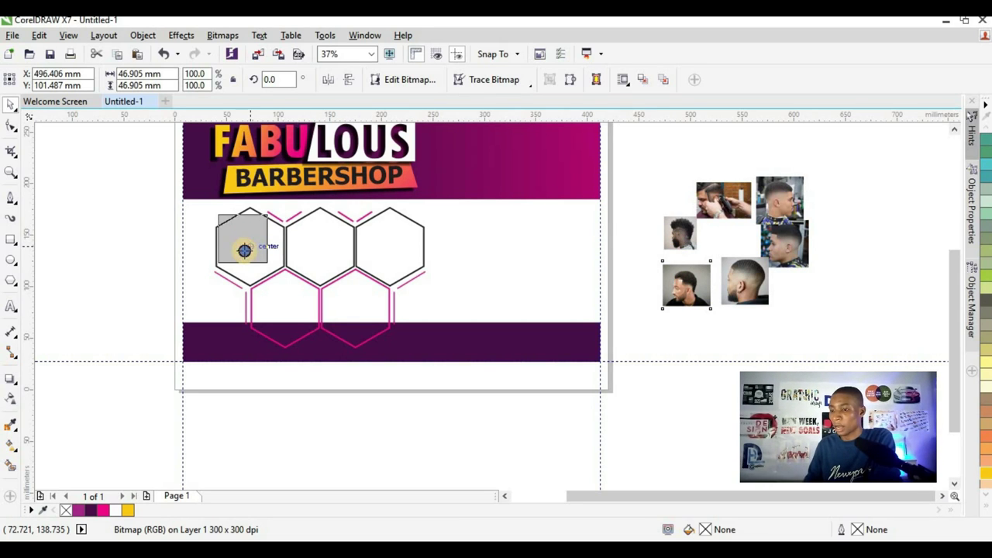
drag(244, 249, 244, 252)
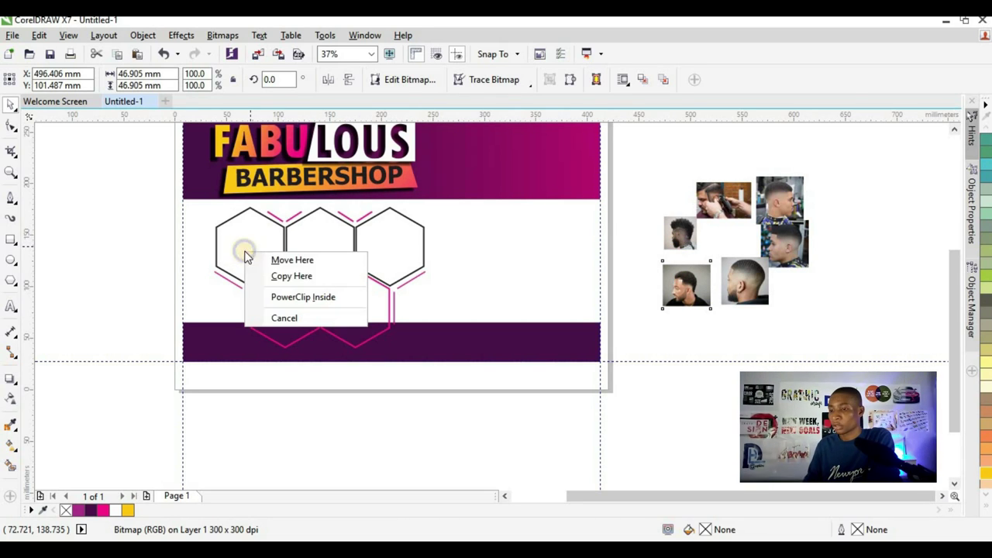
click(302, 297)
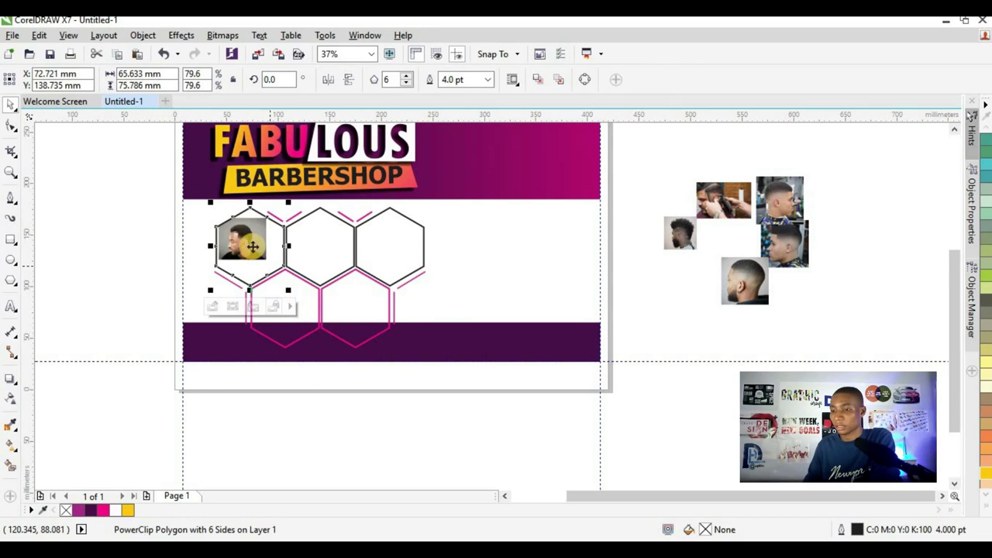
scroll(245, 228, up, 3)
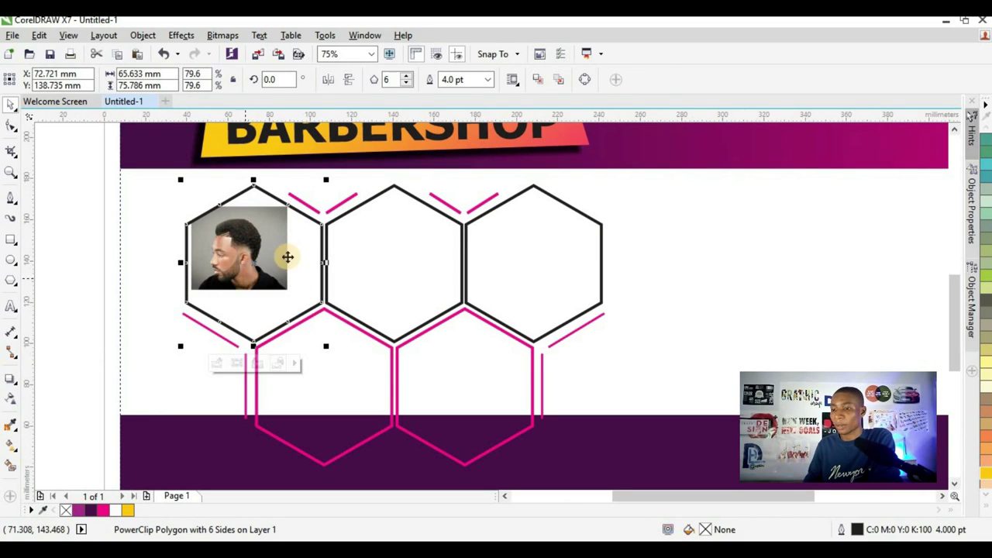
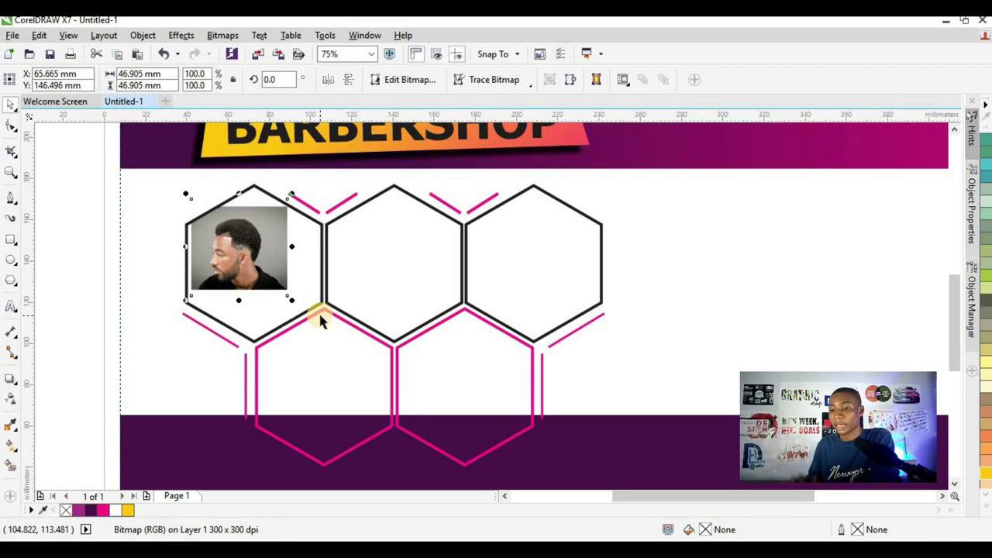
- Enlarge the first haircut photo to roughly double size inside the top-left hexagon
drag(292, 299, 321, 328)
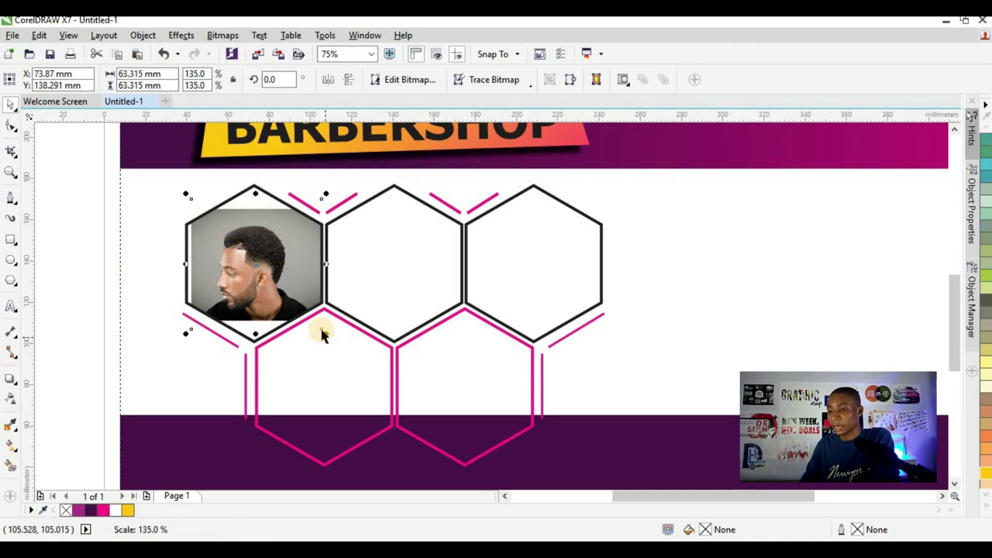
scroll(298, 271, up, 2)
drag(348, 390, 371, 413)
drag(245, 343, 237, 341)
scroll(294, 232, down, 2)
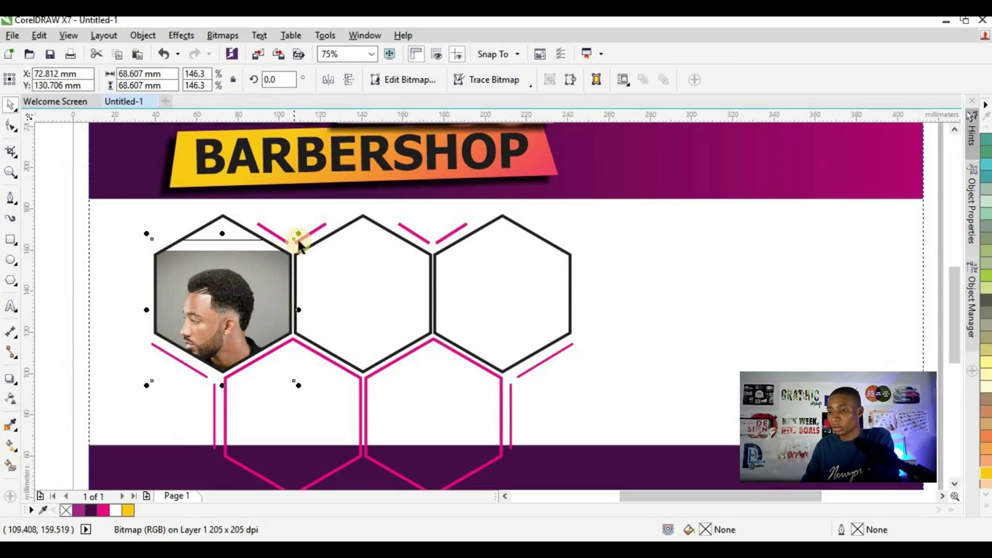
drag(318, 226, 333, 211)
drag(261, 287, 261, 289)
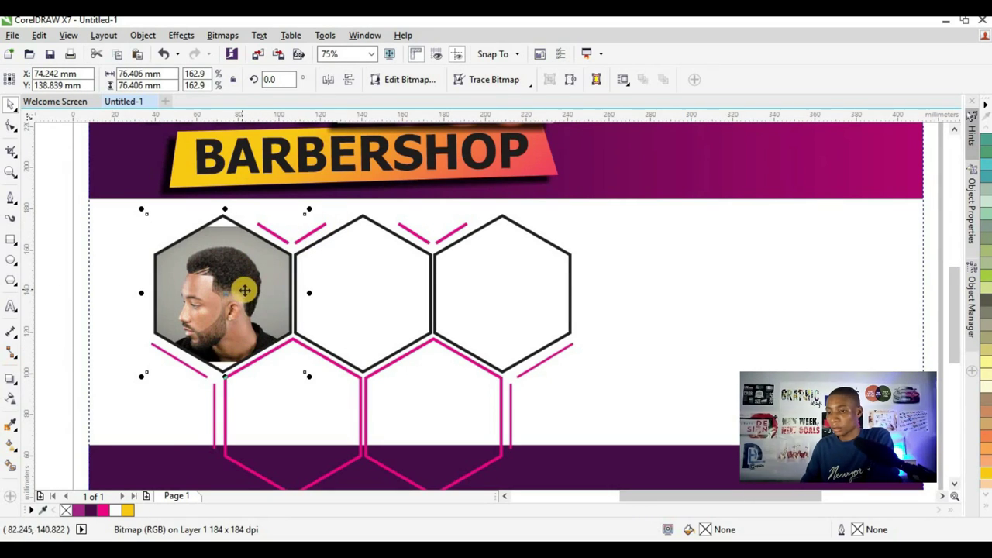
drag(310, 378, 316, 383)
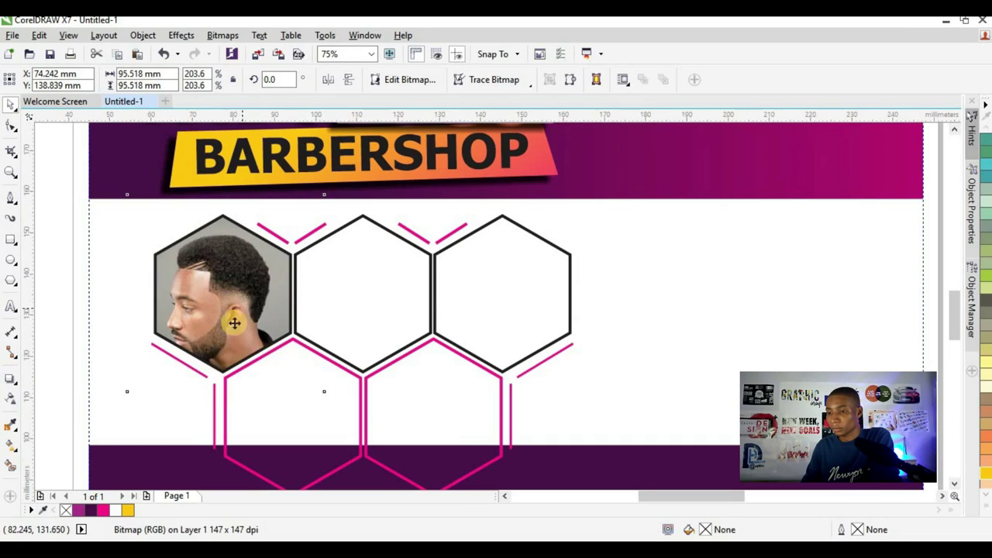
- Fine-tune the photo's size and position until it fully fills the hexagon
scroll(225, 302, up, 2)
scroll(213, 325, down, 2)
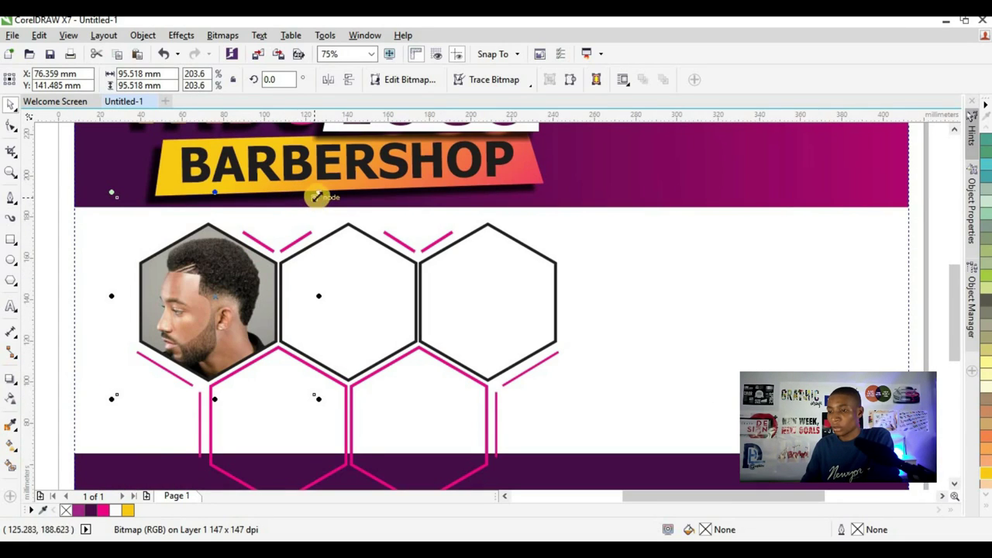
drag(310, 198, 305, 205)
drag(225, 274, 230, 272)
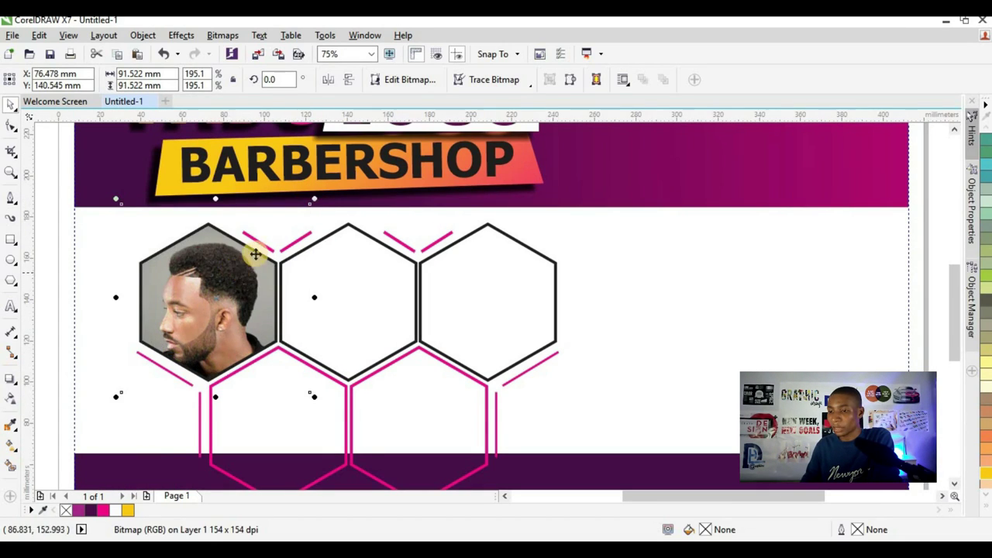
scroll(170, 189, up, 2)
scroll(171, 193, down, 2)
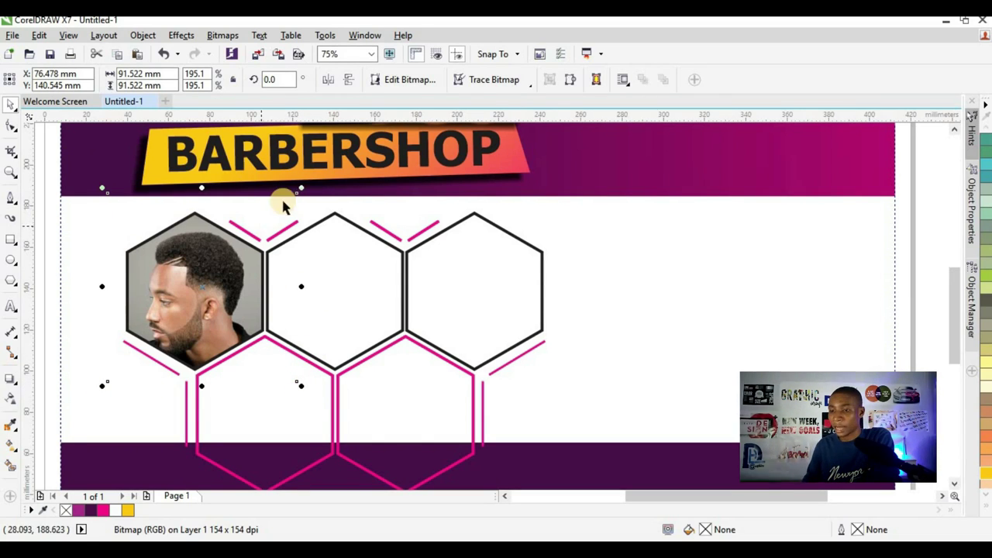
scroll(198, 268, up, 2)
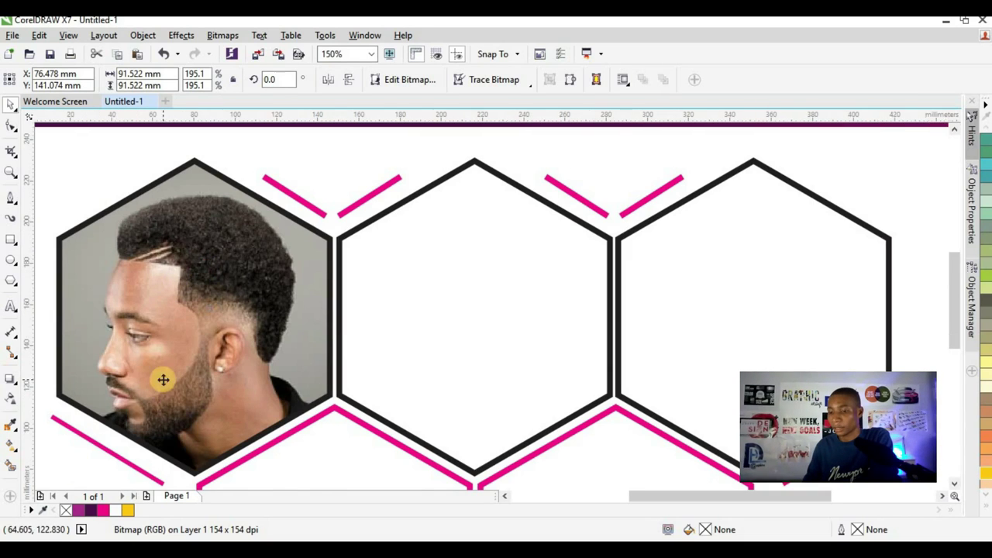
scroll(114, 443, down, 2)
drag(87, 439, 84, 435)
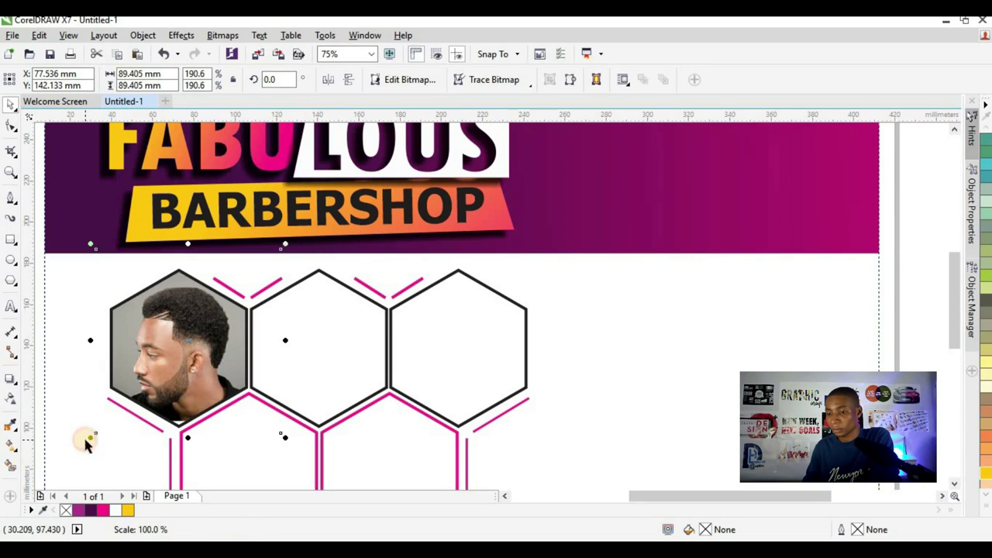
drag(284, 439, 287, 443)
scroll(228, 325, down, 4)
- PowerClip the fade haircut photo inside the empty second hexagon
click(123, 340)
scroll(215, 318, up, 4)
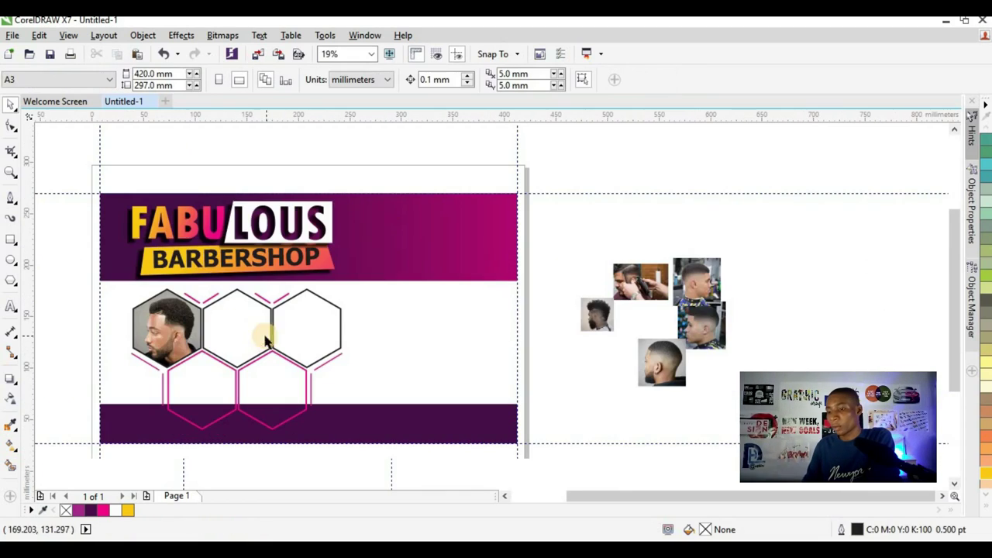
scroll(225, 306, down, 2)
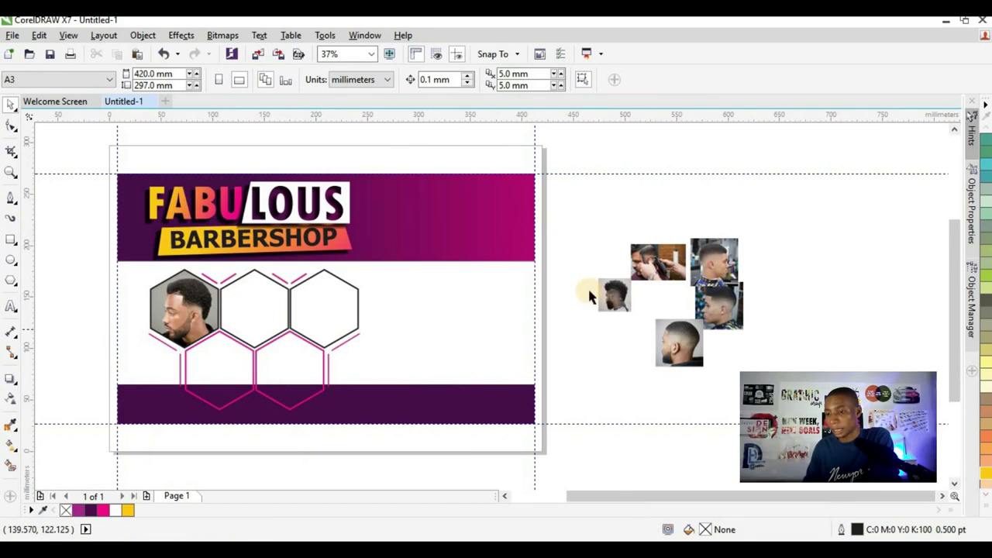
click(675, 333)
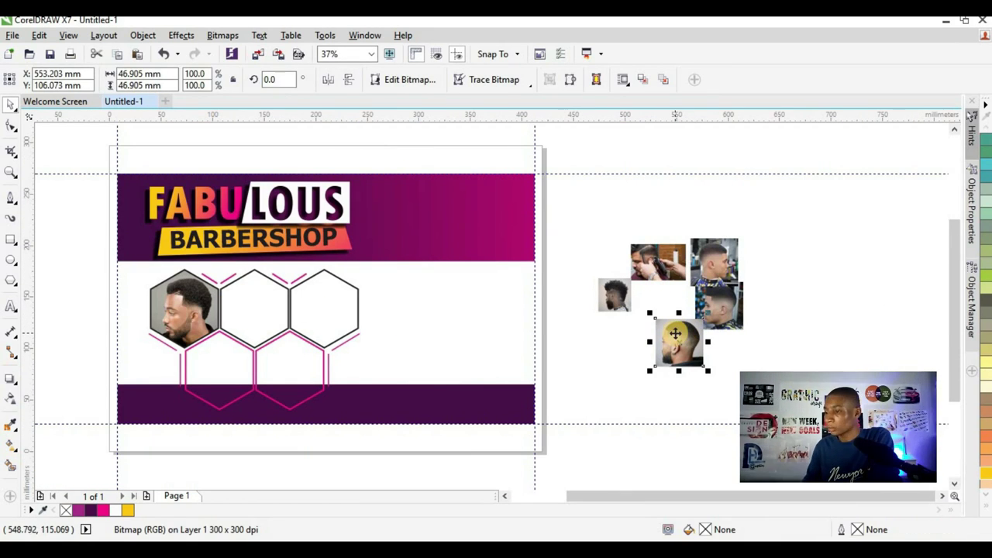
drag(675, 333, 245, 304)
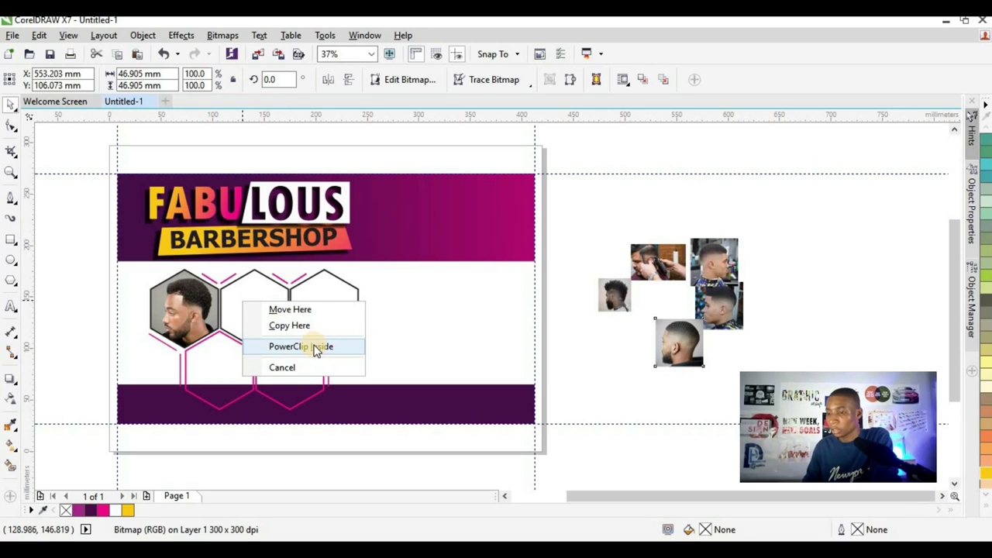
click(317, 347)
- Enlarge and shift the clipped fade photo to cover the second hexagon
scroll(247, 297, up, 2)
ctrl+click(309, 350)
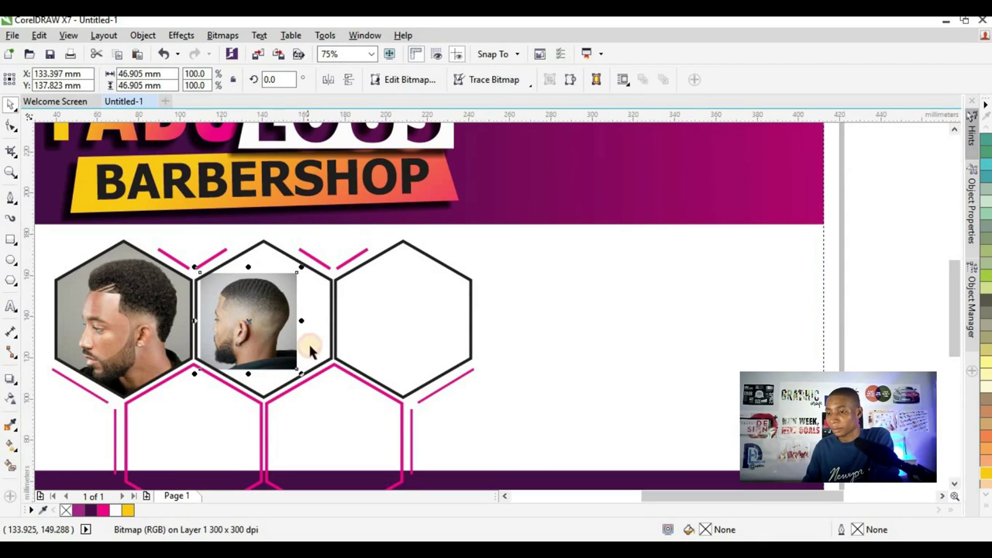
drag(300, 375, 327, 398)
scroll(279, 322, up, 2)
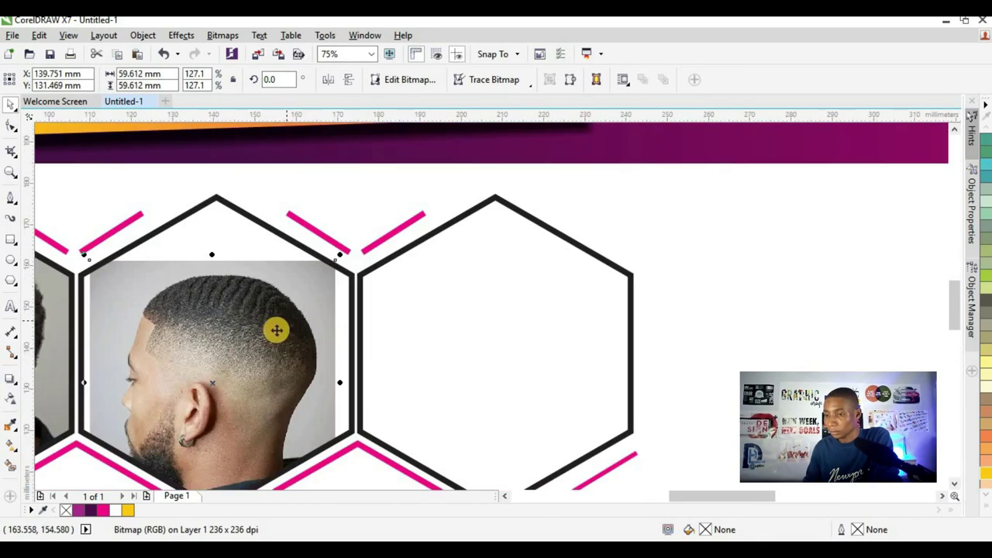
scroll(275, 388, down, 2)
scroll(280, 395, up, 2)
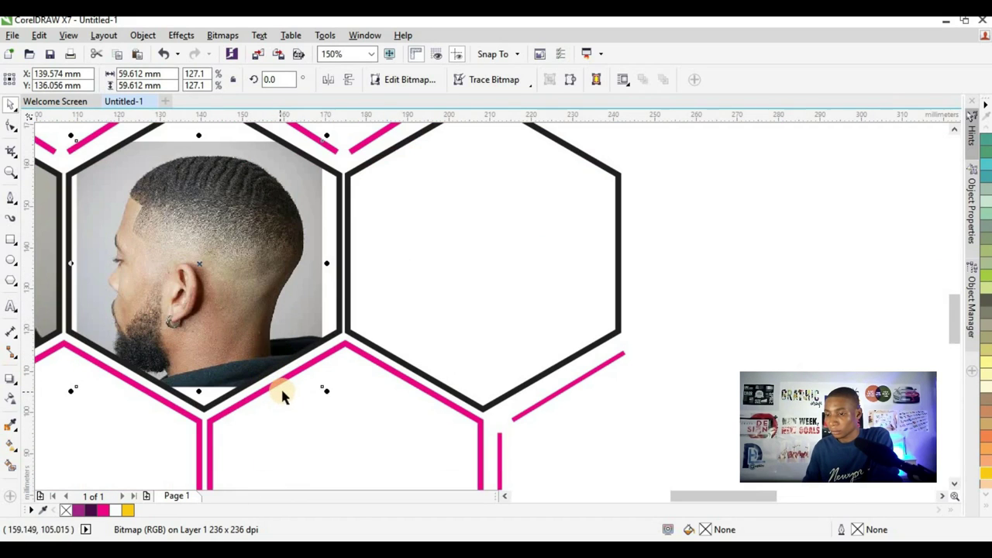
drag(324, 392, 333, 398)
drag(221, 354, 220, 352)
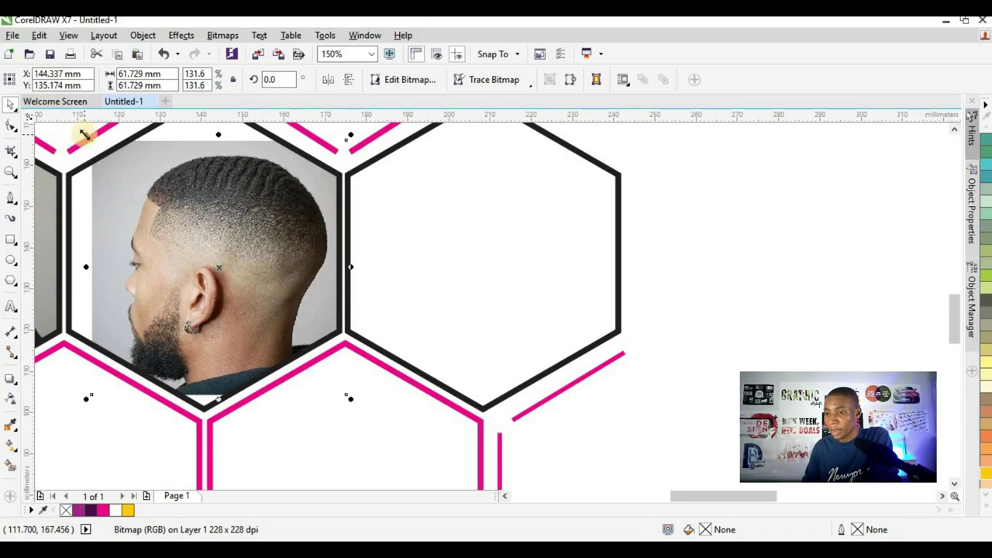
drag(85, 133, 80, 127)
drag(186, 242, 180, 240)
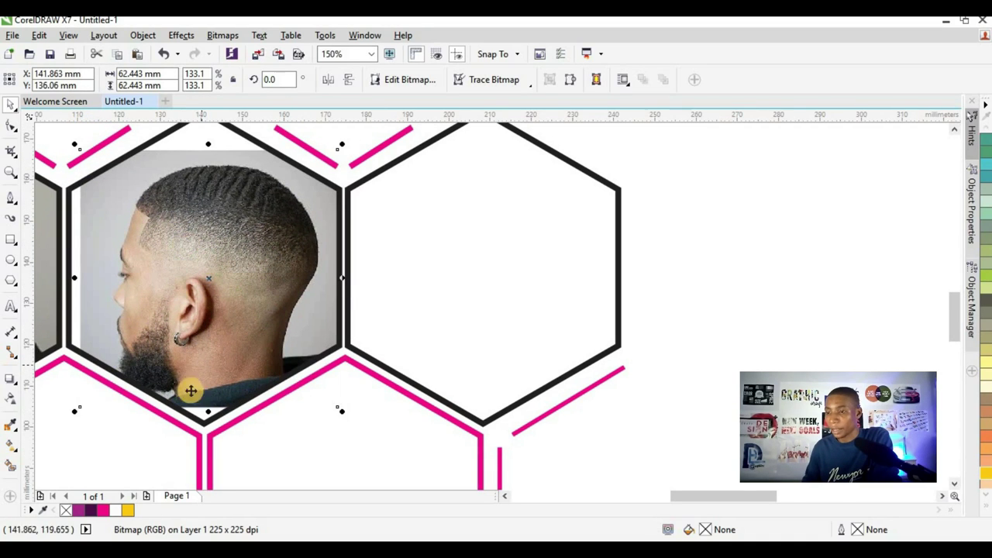
click(346, 419)
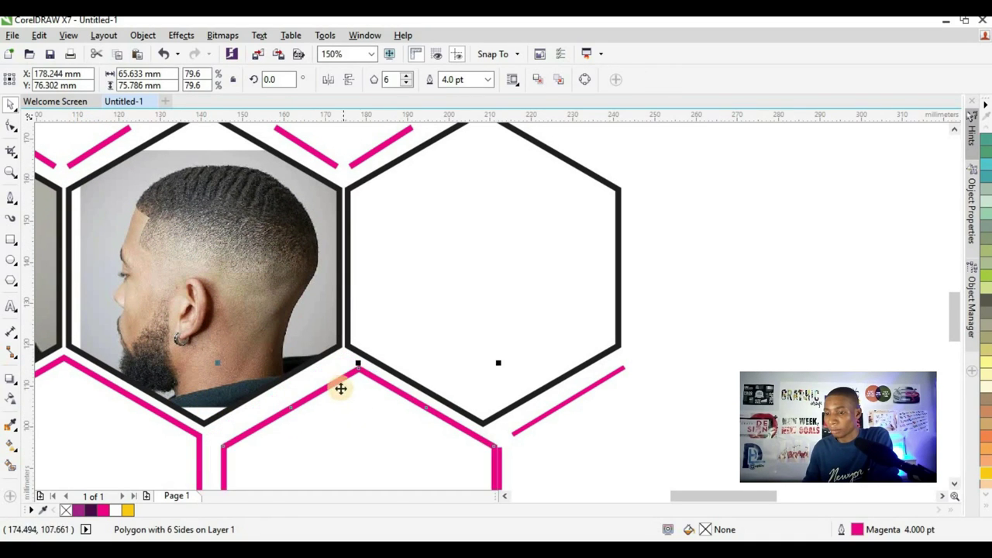
- Enlarge the fade photo a little more and nudge it left to fit the frame
click(310, 354)
ctrl+click(234, 292)
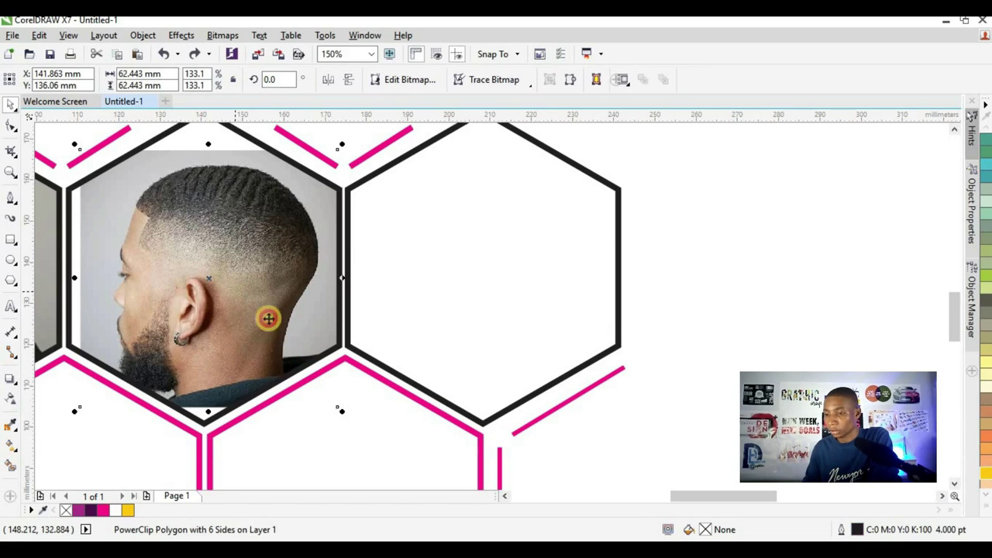
drag(344, 410, 358, 428)
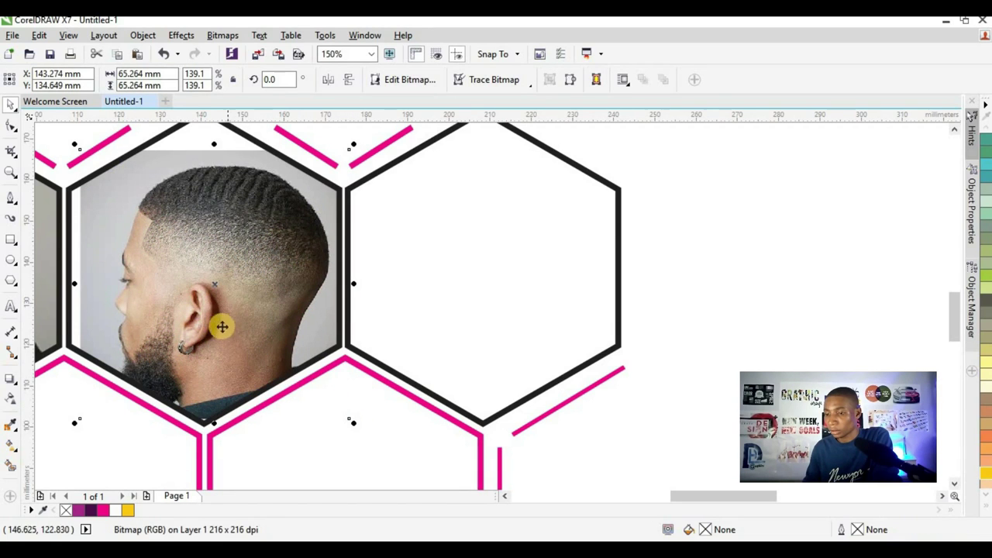
drag(211, 294, 209, 291)
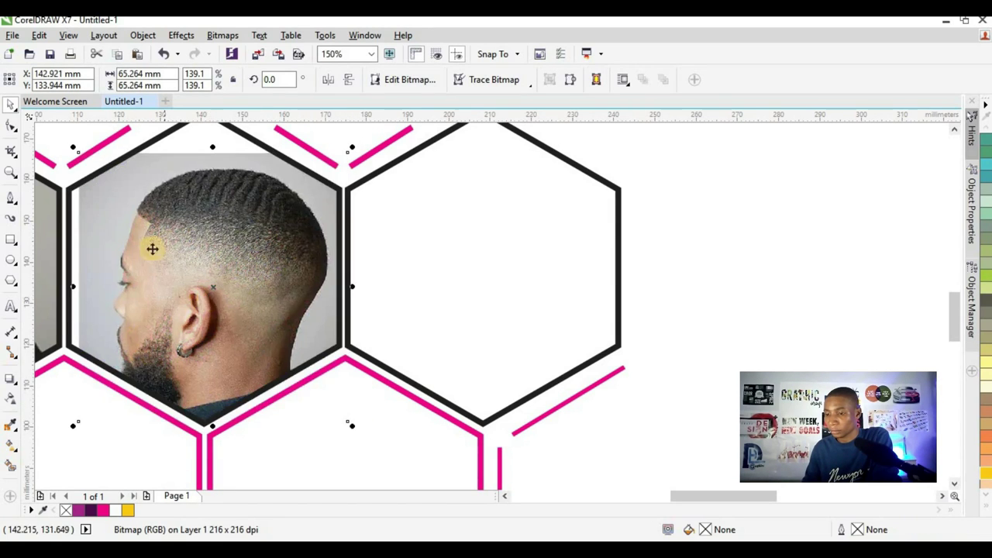
scroll(150, 248, down, 2)
scroll(151, 243, up, 2)
drag(155, 239, 147, 239)
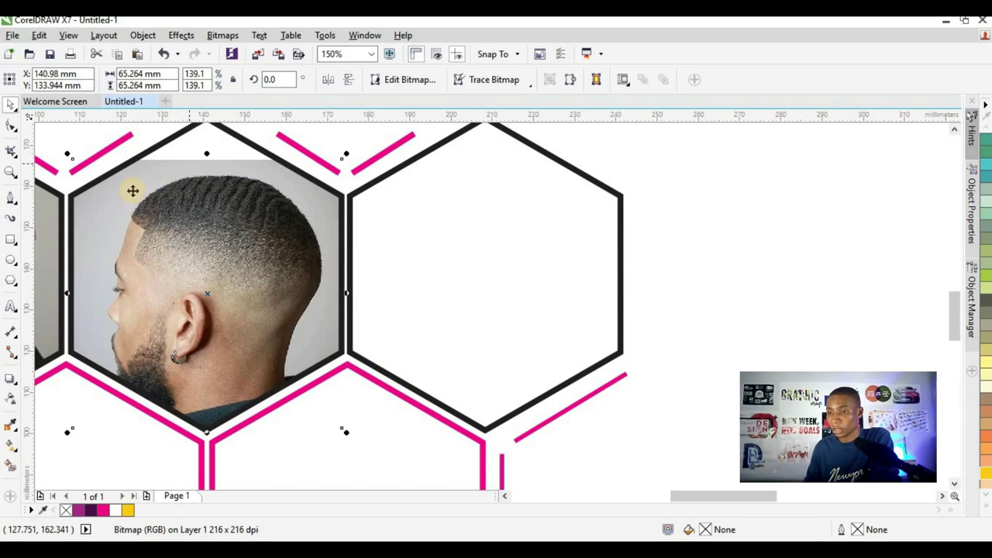
scroll(182, 231, down, 2)
scroll(178, 193, up, 2)
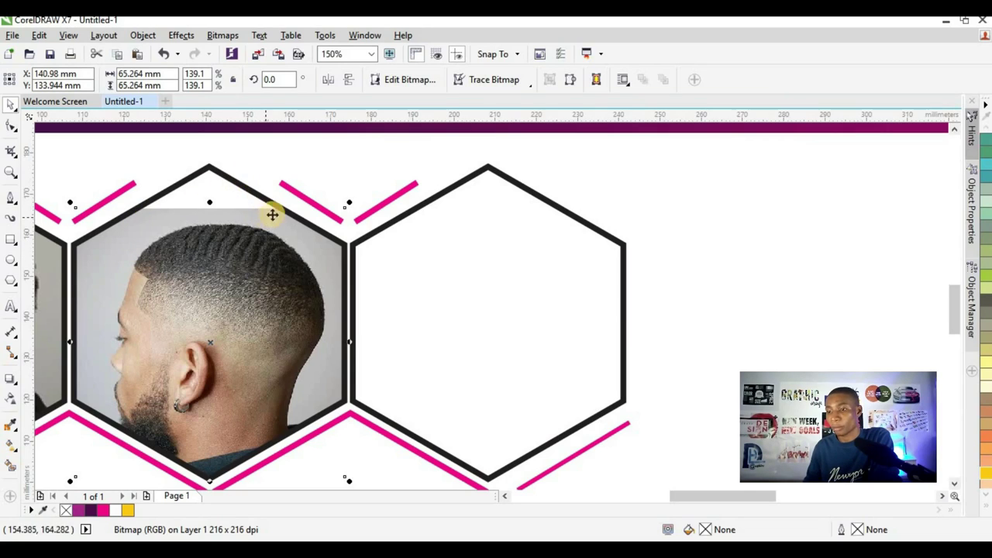
- Sample the photo's grey backdrop with the Eyedropper into the palette
click(18, 426)
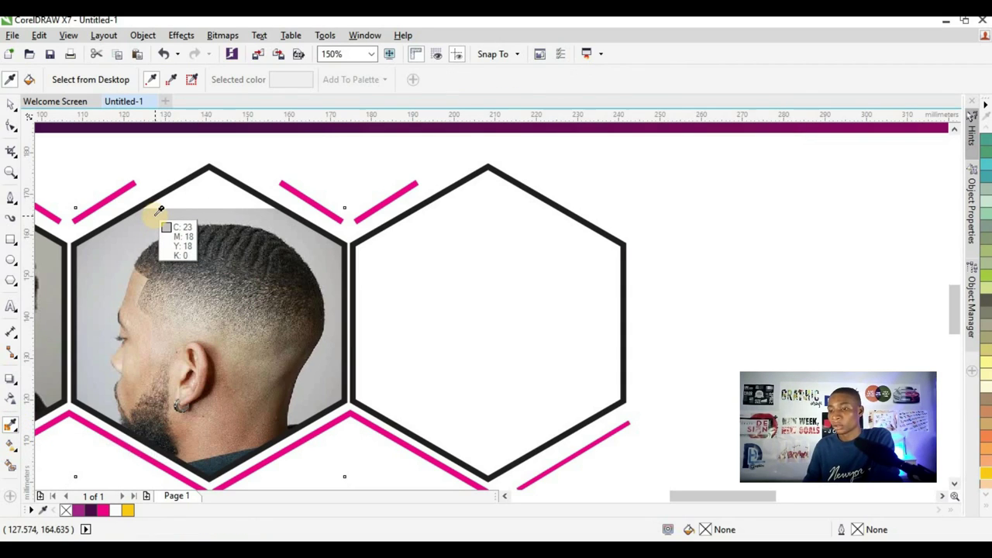
click(160, 209)
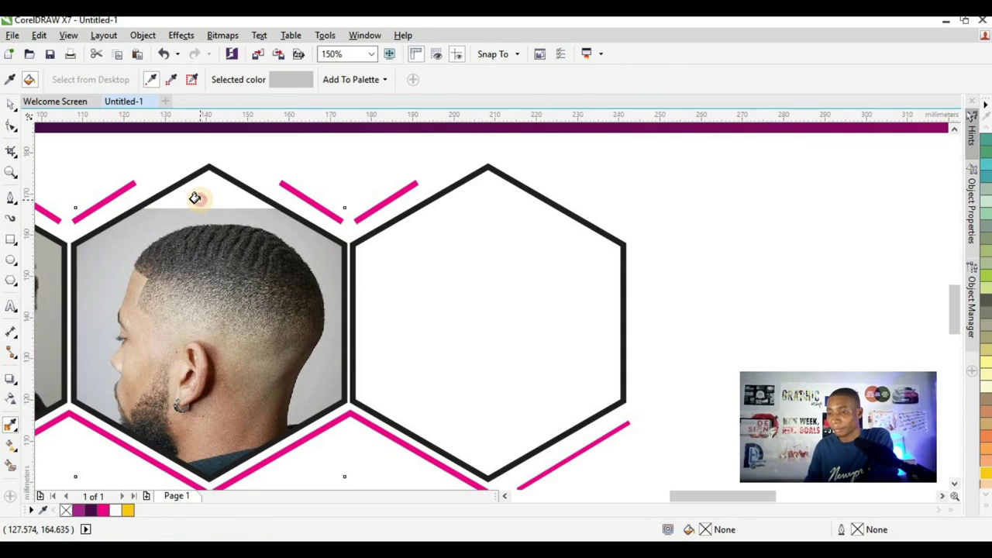
scroll(194, 198, down, 2)
click(11, 107)
click(222, 237)
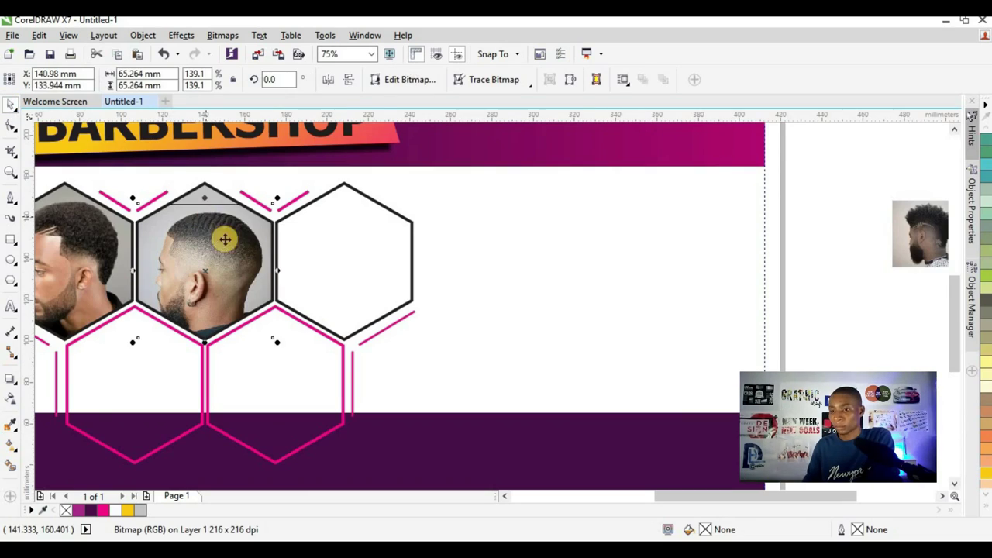
scroll(221, 237, down, 2)
- PowerClip the small haircut photo inside the empty third hexagon
click(635, 312)
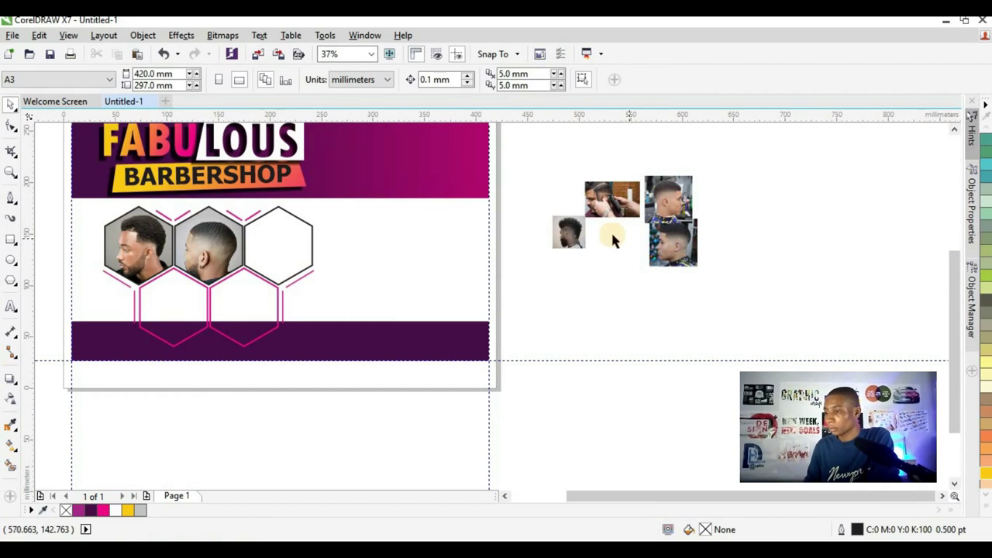
click(568, 231)
drag(568, 231, 292, 228)
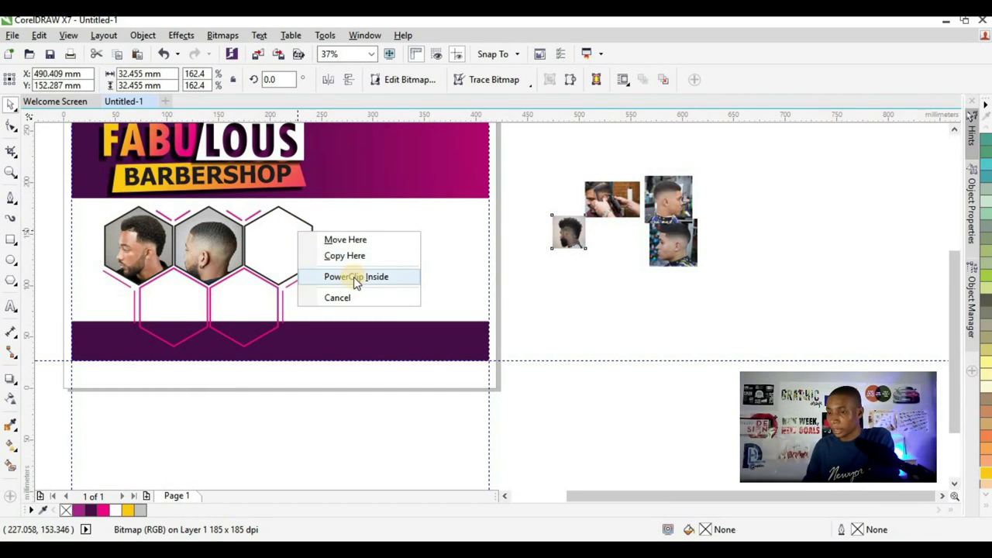
click(354, 277)
scroll(285, 223, up, 2)
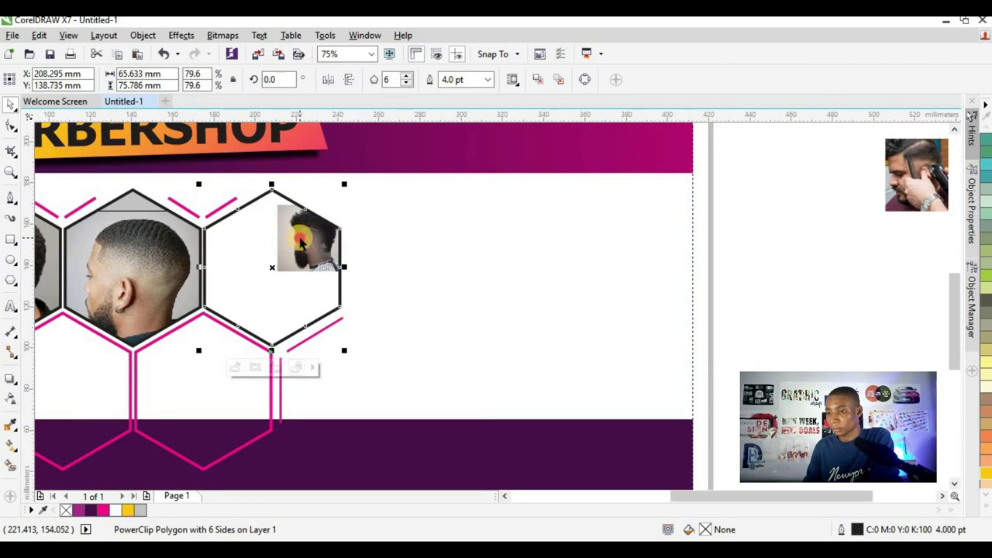
- Centre the clipped photo and scale it to about 344% to cover the hexagon
ctrl+click(284, 223)
drag(304, 233, 251, 270)
drag(299, 237, 334, 202)
drag(219, 311, 205, 324)
drag(333, 331, 336, 341)
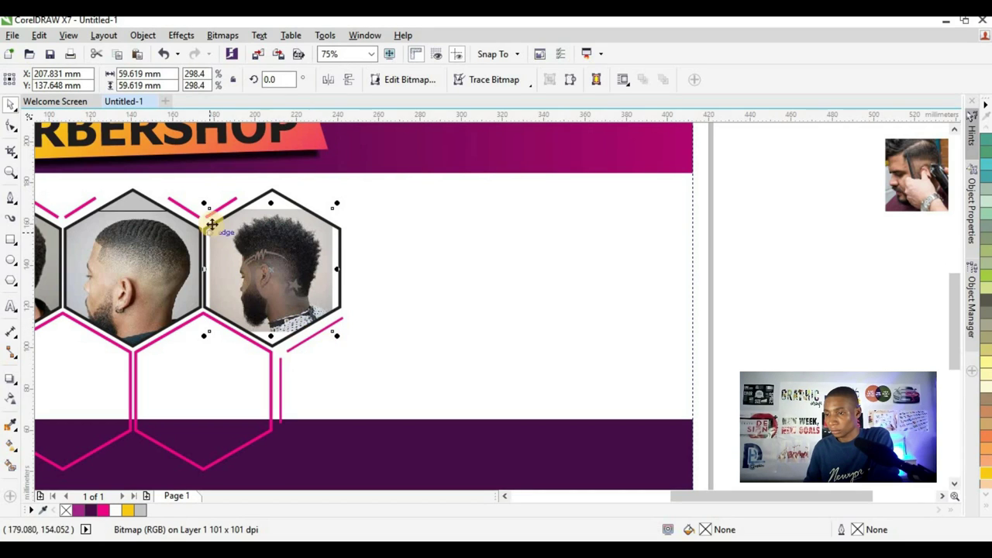
drag(206, 205, 195, 194)
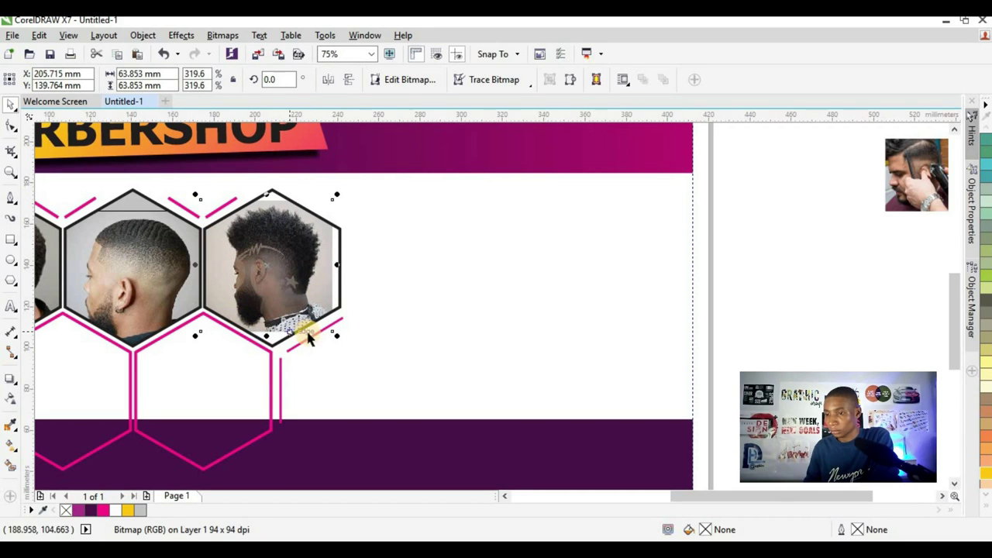
drag(337, 335, 347, 346)
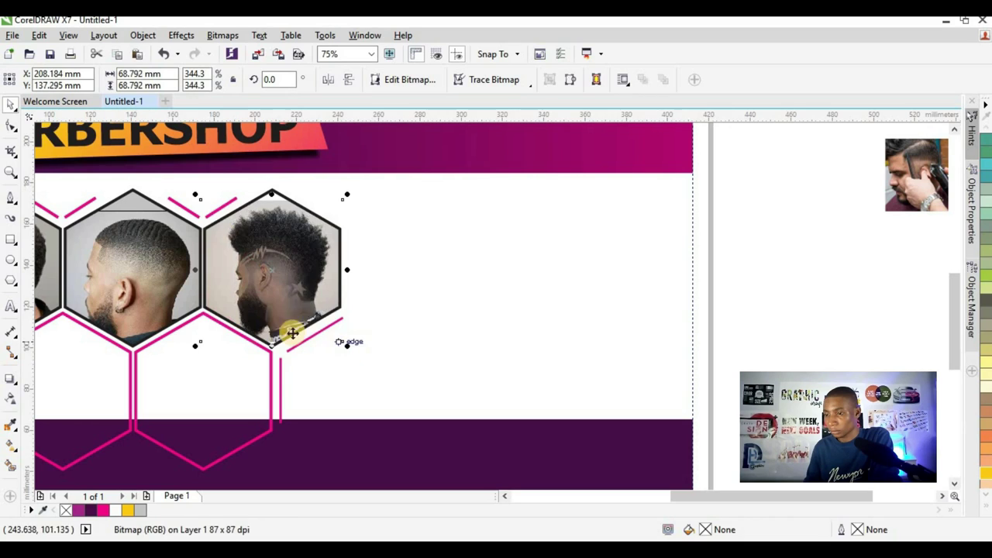
scroll(296, 267, up, 2)
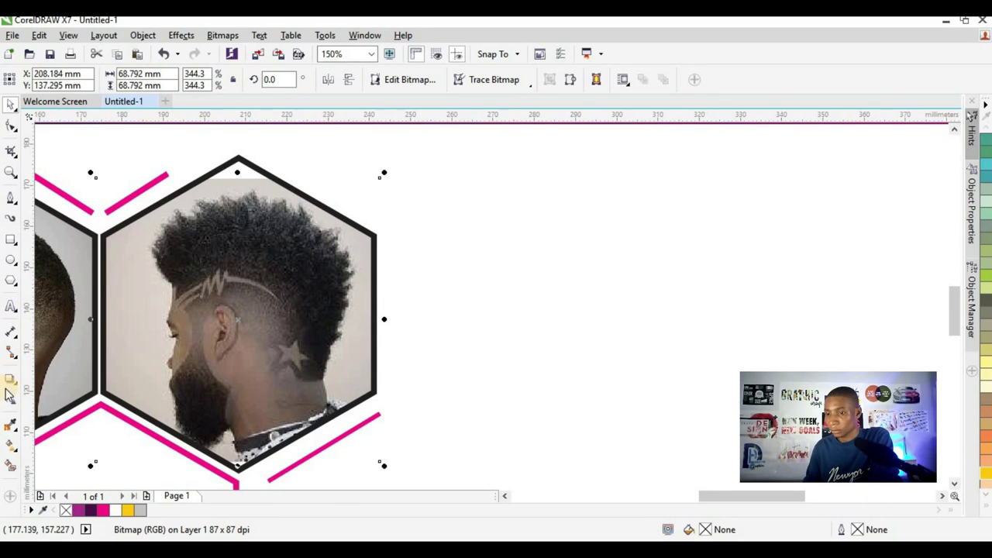
- Sample the photo's grey background with the Eyedropper into the palette
click(103, 348)
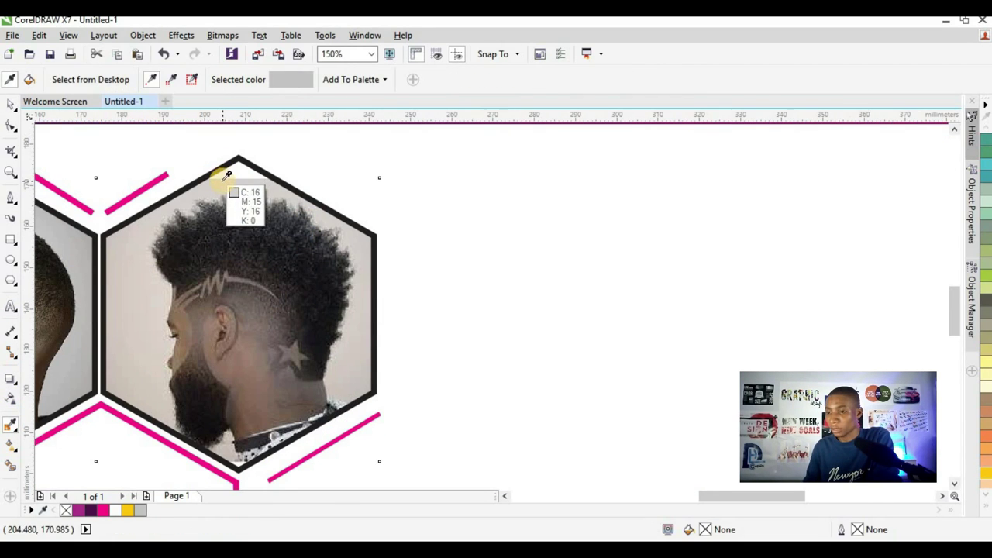
click(217, 179)
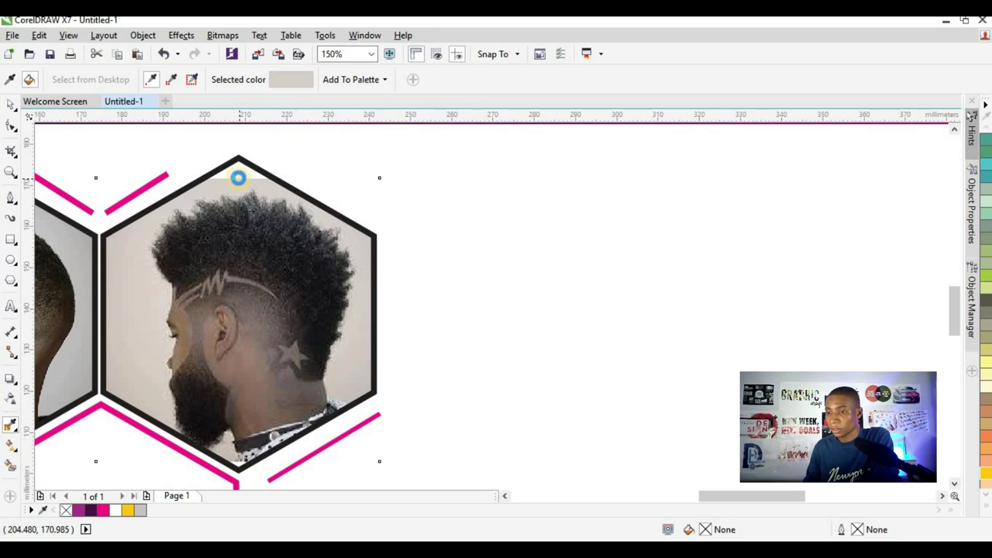
click(9, 104)
scroll(343, 222, down, 4)
click(583, 262)
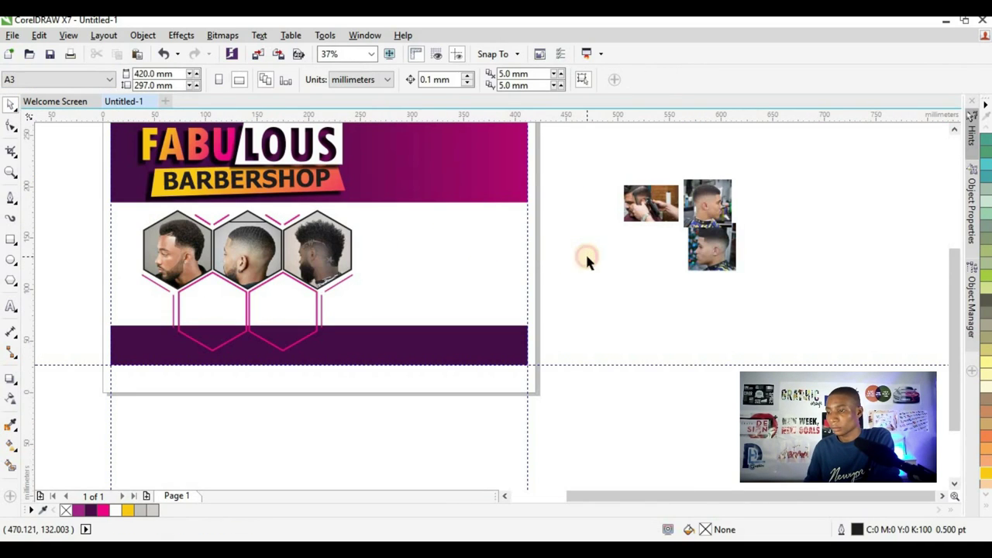
- Rearrange the spare photos and PowerClip the fade photo into the lower-left hexagon
drag(719, 194, 650, 267)
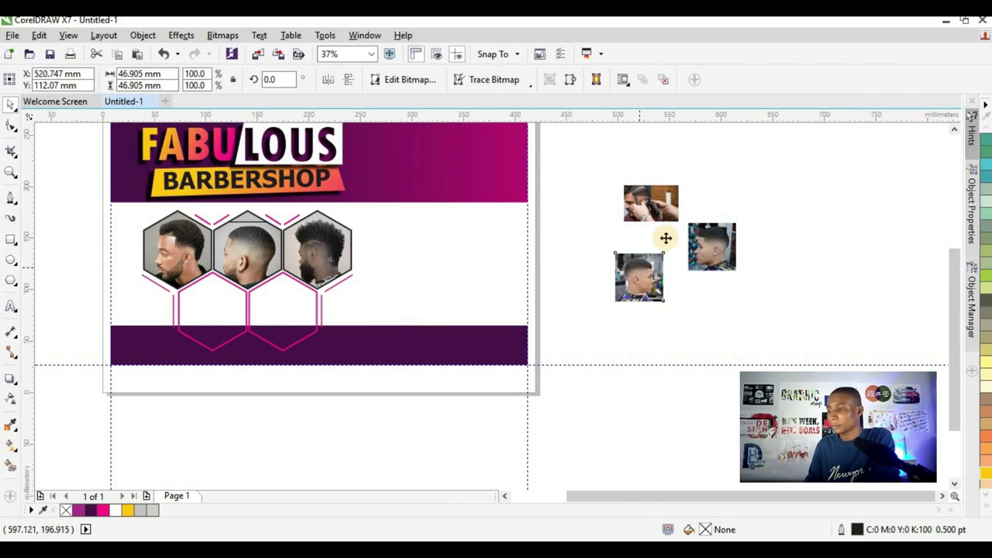
drag(655, 203, 640, 171)
drag(712, 246, 713, 278)
click(635, 295)
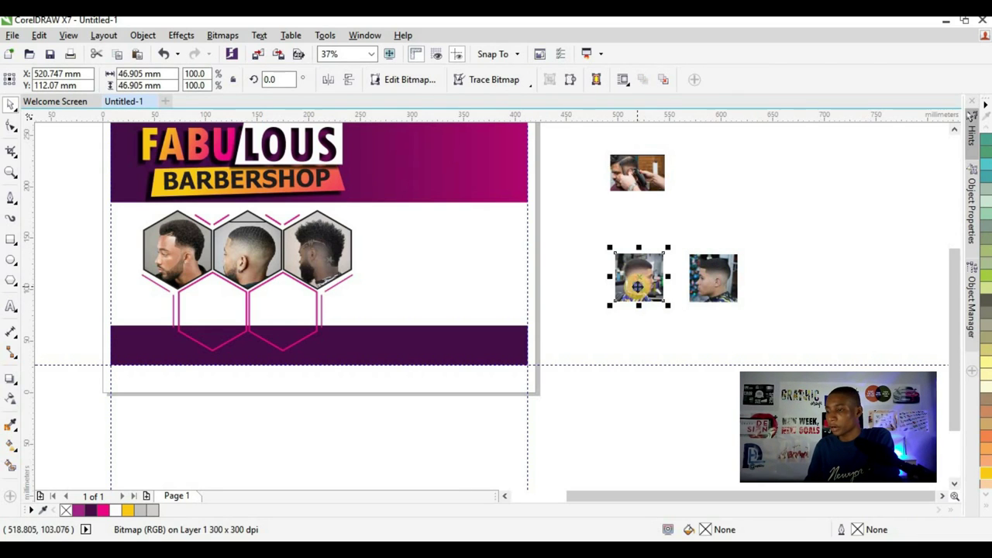
drag(634, 312, 217, 306)
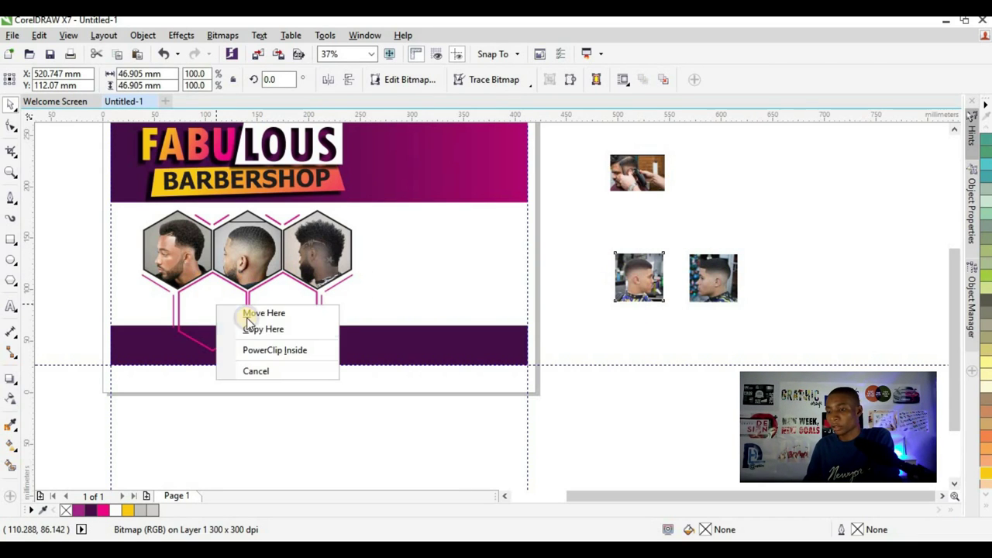
click(274, 349)
- Reposition and enlarge the clipped fade photo until it fills the hexagon
scroll(175, 299, up, 2)
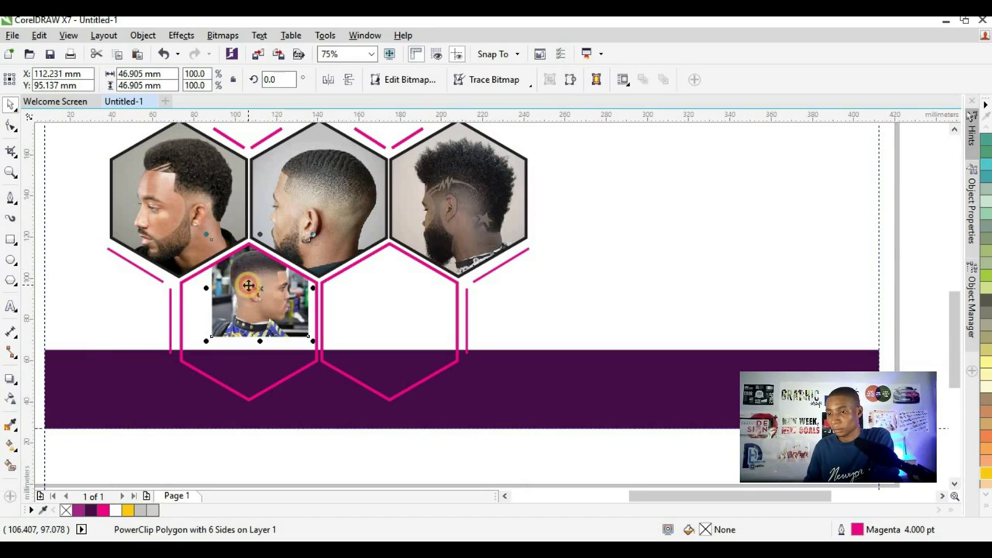
drag(248, 285, 219, 310)
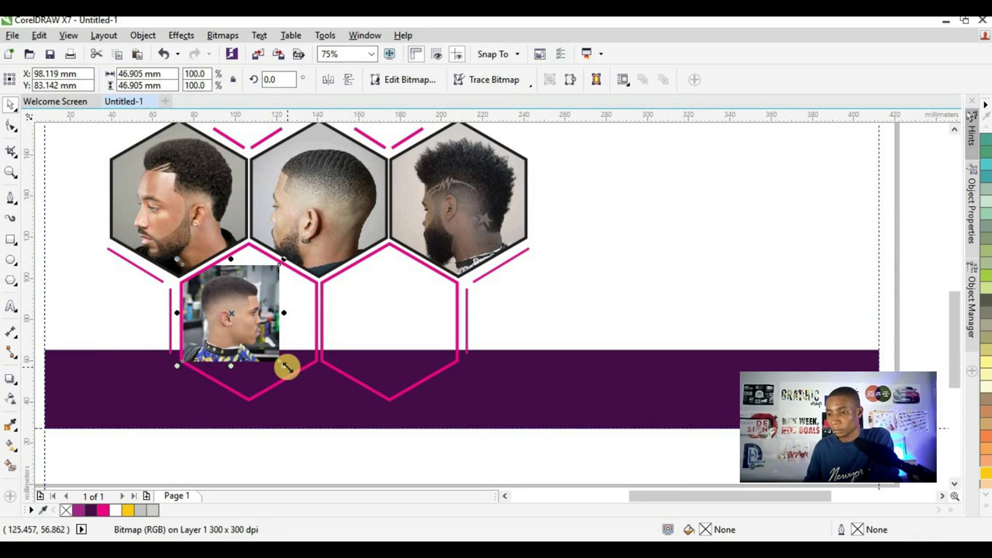
drag(286, 368, 318, 399)
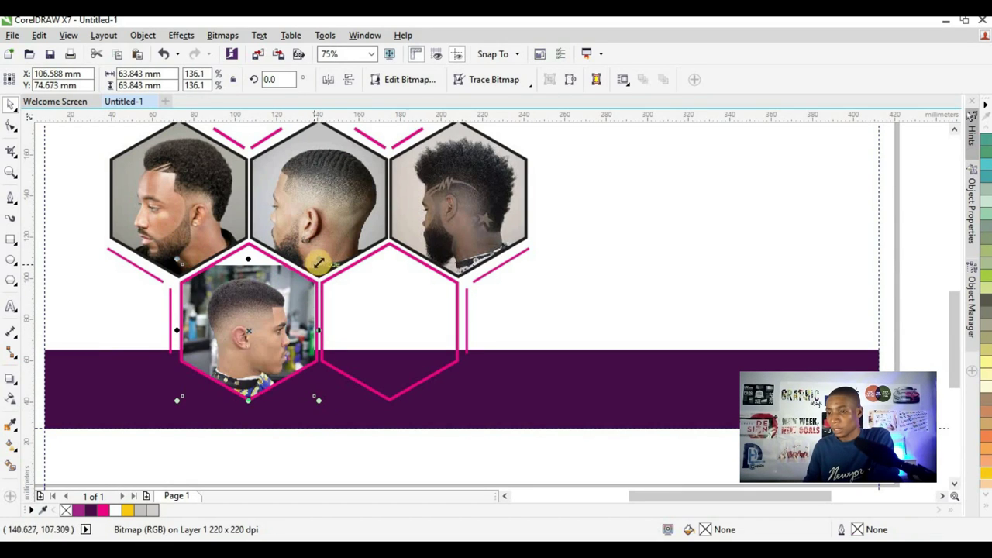
drag(319, 263, 332, 239)
scroll(234, 297, down, 1)
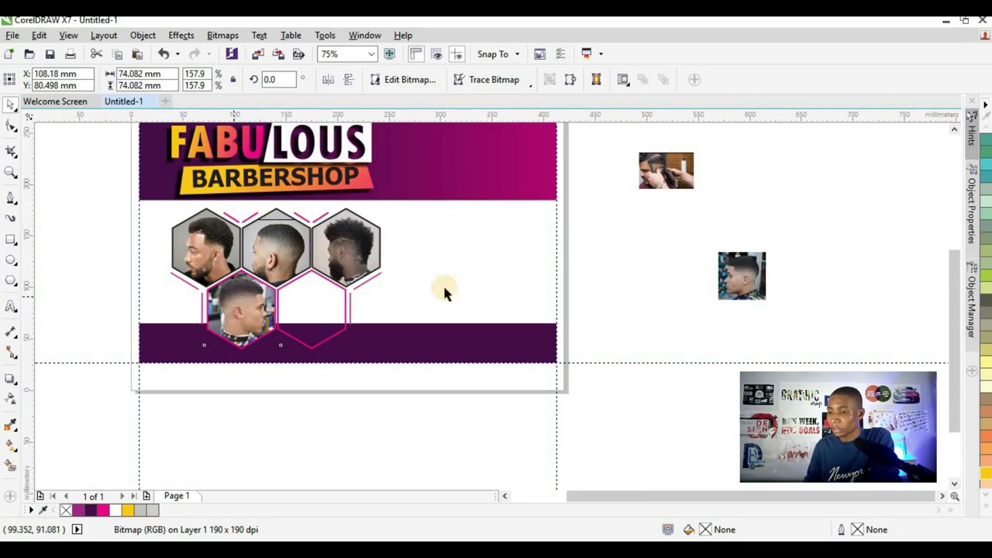
- Attempt to PowerClip the side-profile photo from the hexagon's menu, then cancel it
key(Escape)
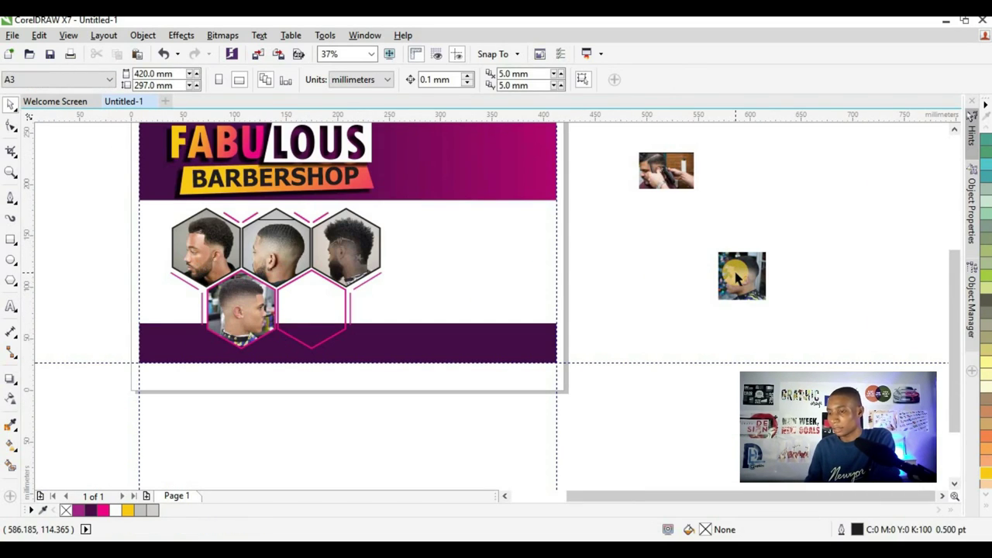
click(738, 277)
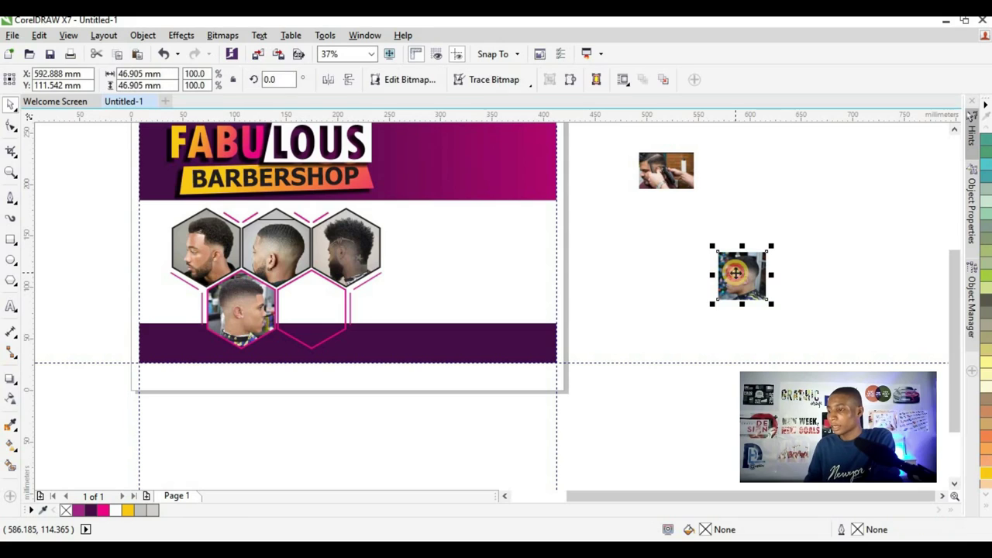
click(341, 307)
right_click(317, 308)
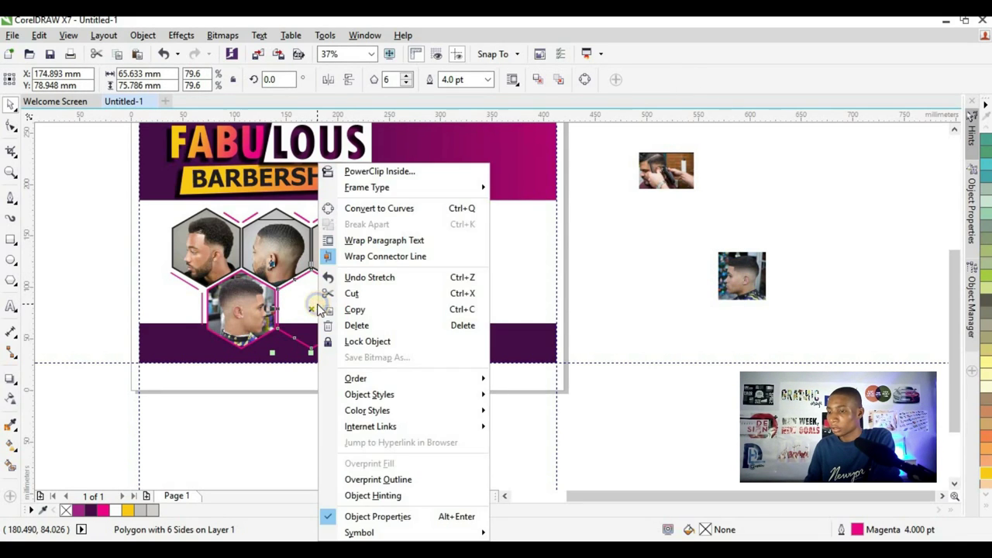
click(391, 173)
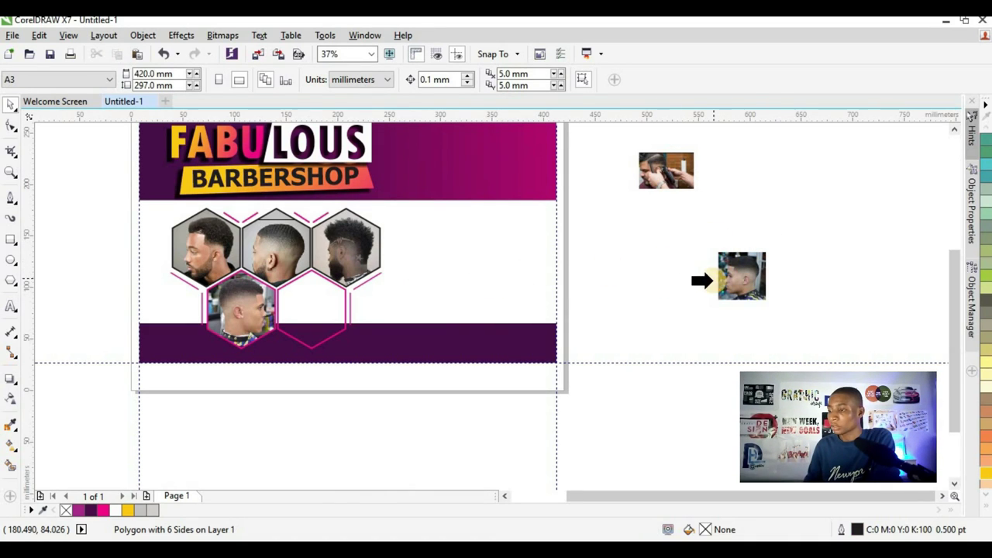
click(723, 277)
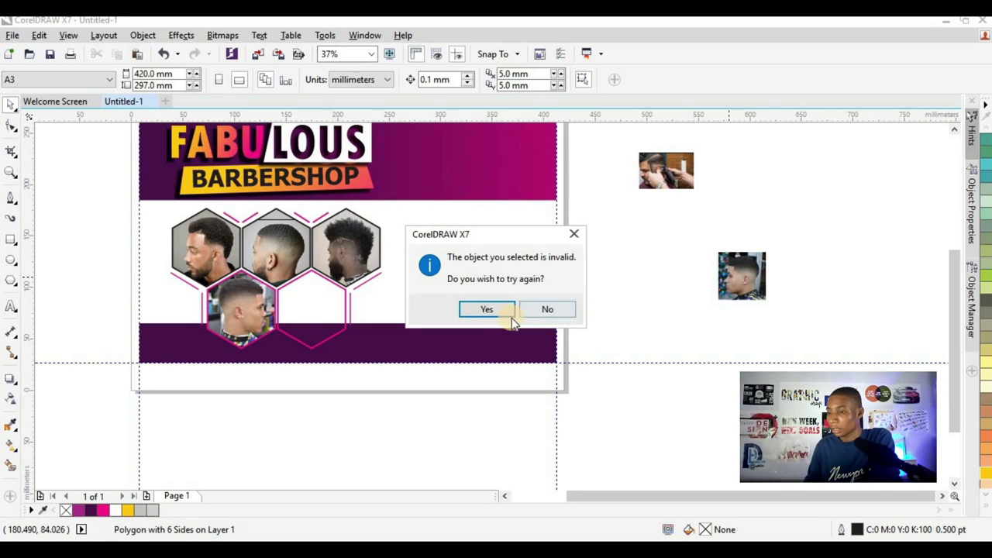
click(486, 309)
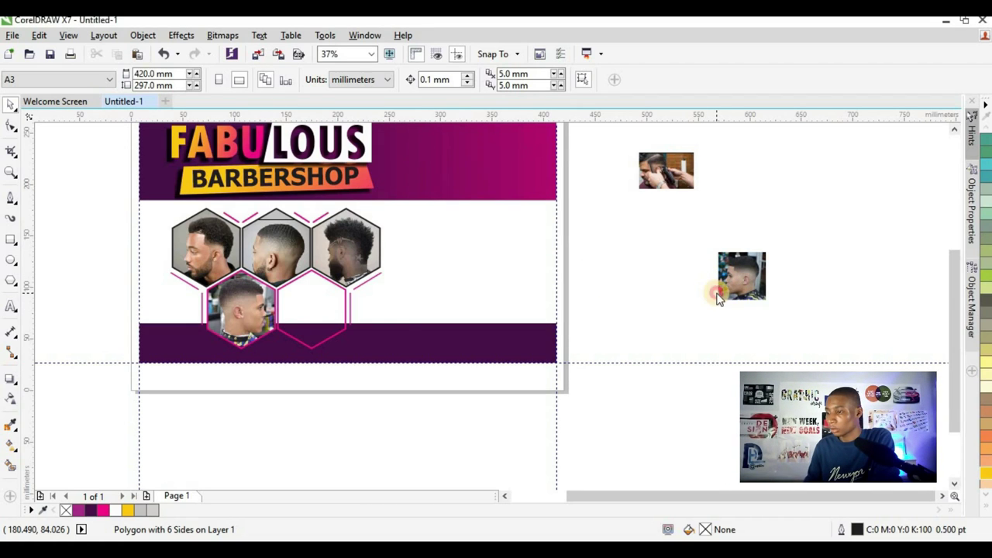
click(717, 296)
click(483, 308)
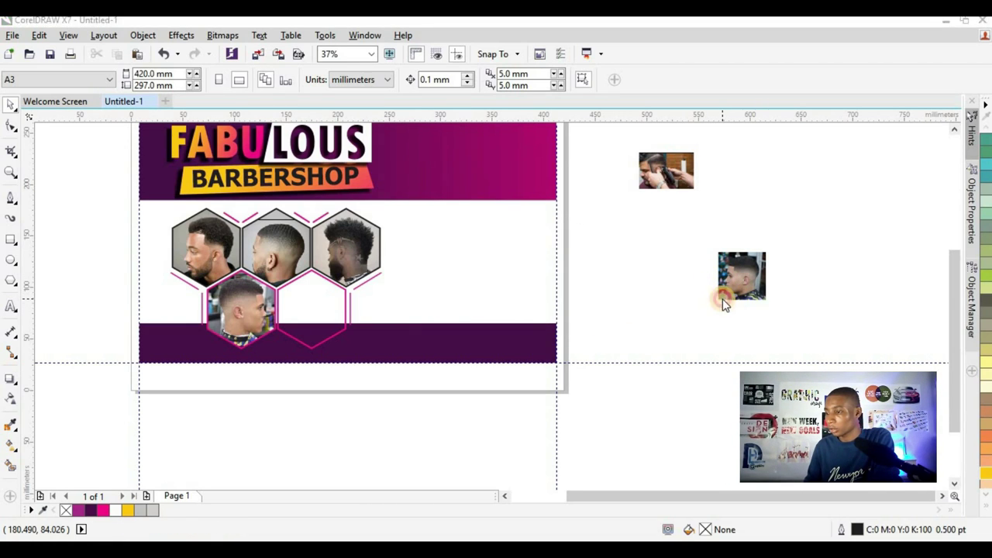
click(722, 304)
click(553, 309)
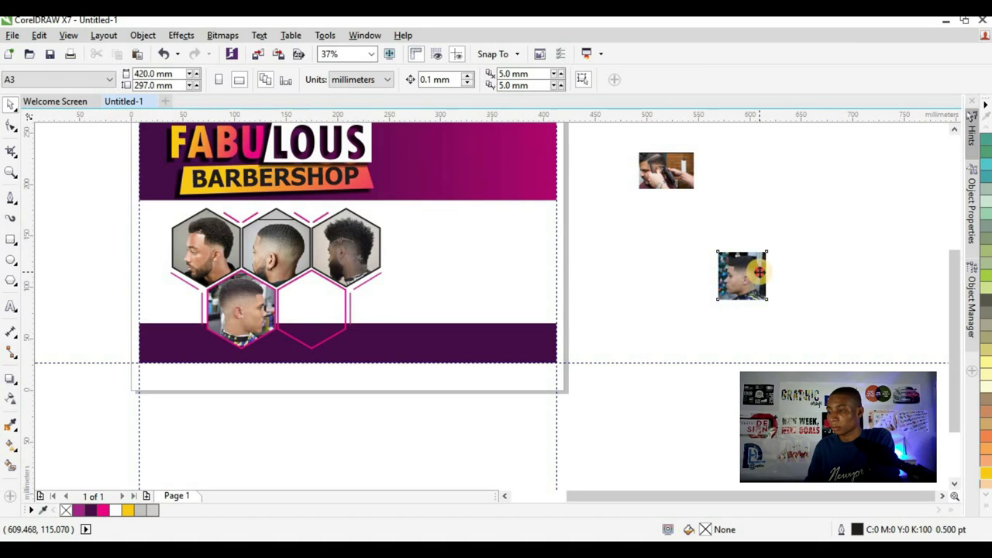
- PowerClip the side-profile photo inside the lower-right hexagon
click(748, 277)
right_click(749, 277)
click(766, 137)
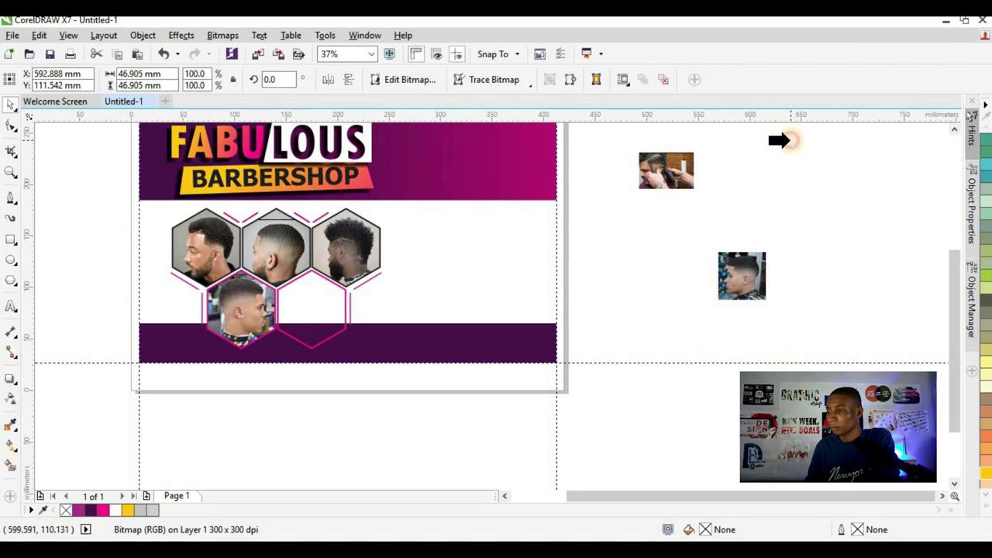
click(299, 296)
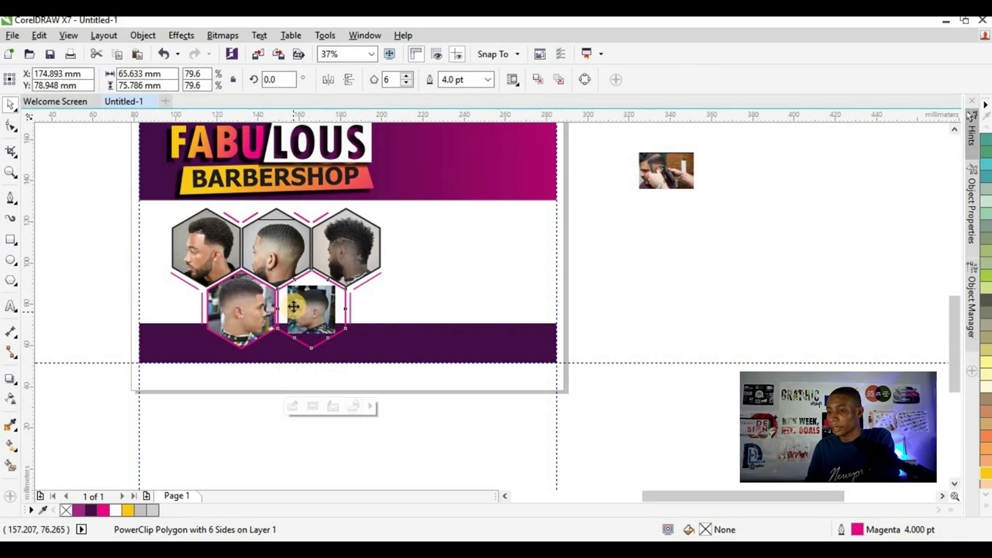
- Scale the clipped side-profile photo to about 159% and centre it in the frame
scroll(298, 296, up, 2)
drag(384, 250, 406, 232)
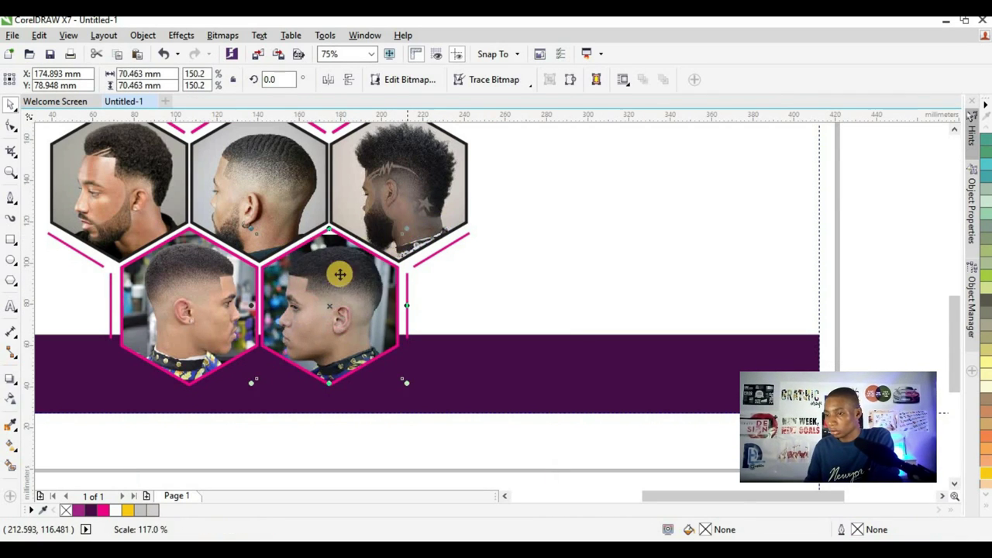
drag(325, 275, 326, 267)
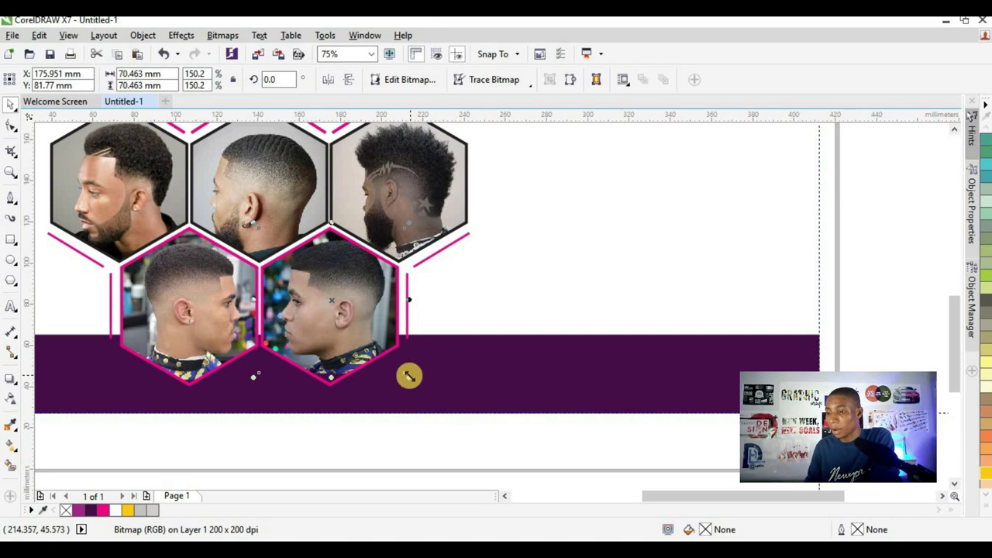
drag(409, 376, 414, 386)
drag(370, 348, 358, 332)
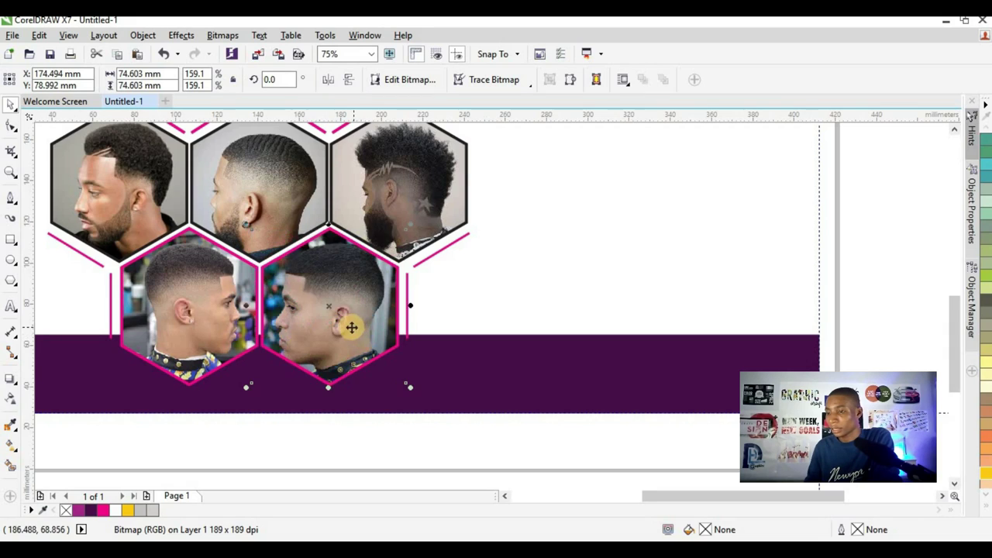
scroll(370, 335, down, 2)
click(282, 378)
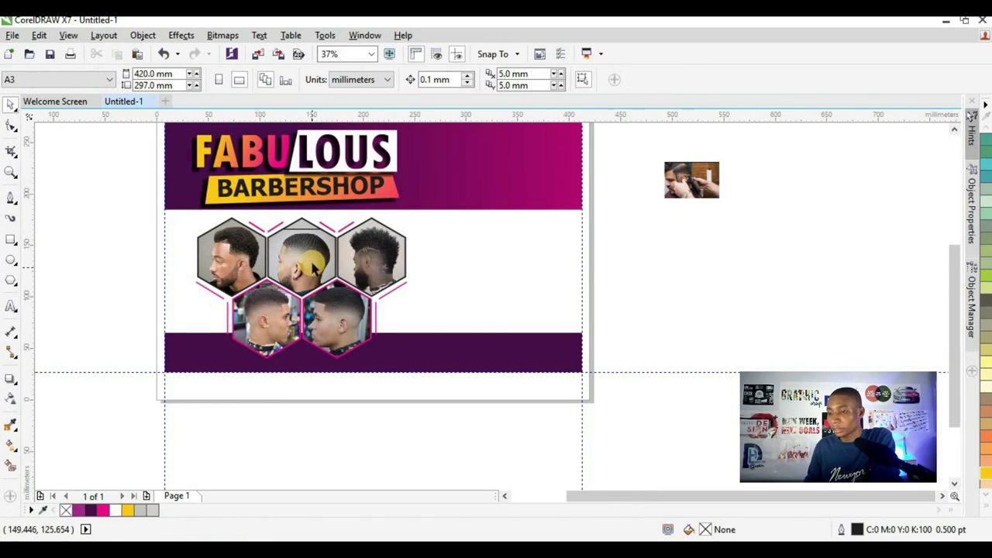
- Enlarge the barber-clipper photo beside the page
scroll(303, 255, up, 2)
scroll(358, 259, down, 2)
scroll(249, 288, down, 2)
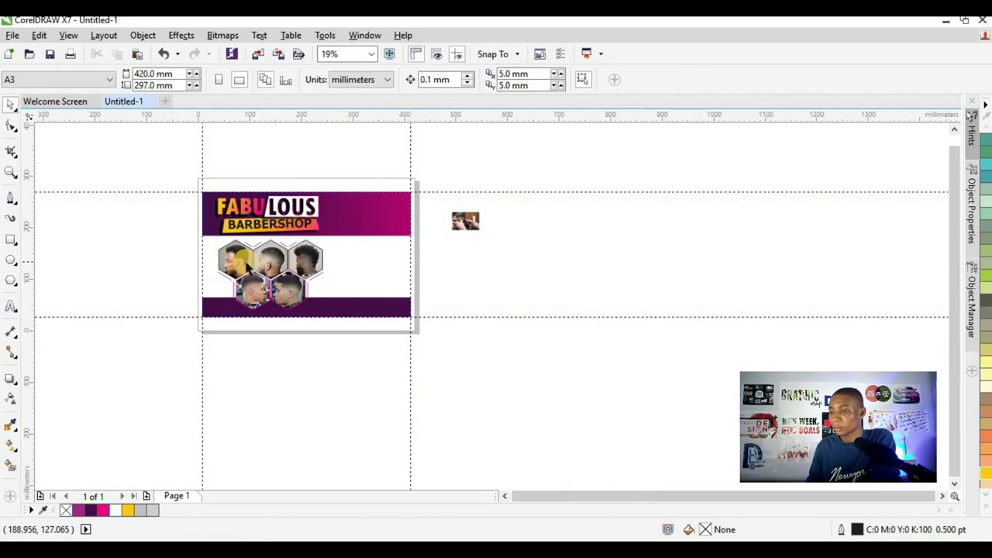
scroll(307, 267, up, 2)
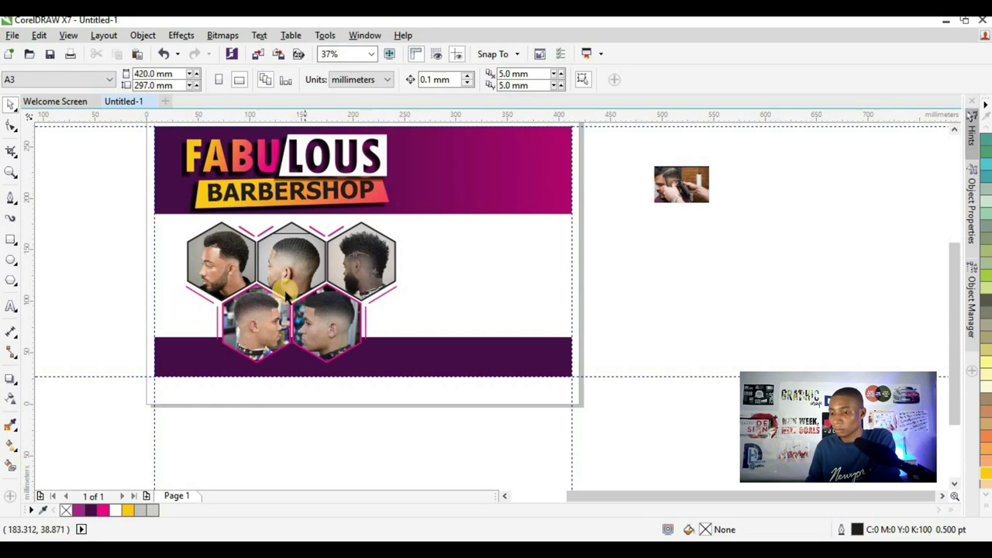
scroll(387, 254, down, 2)
scroll(410, 239, up, 2)
click(606, 257)
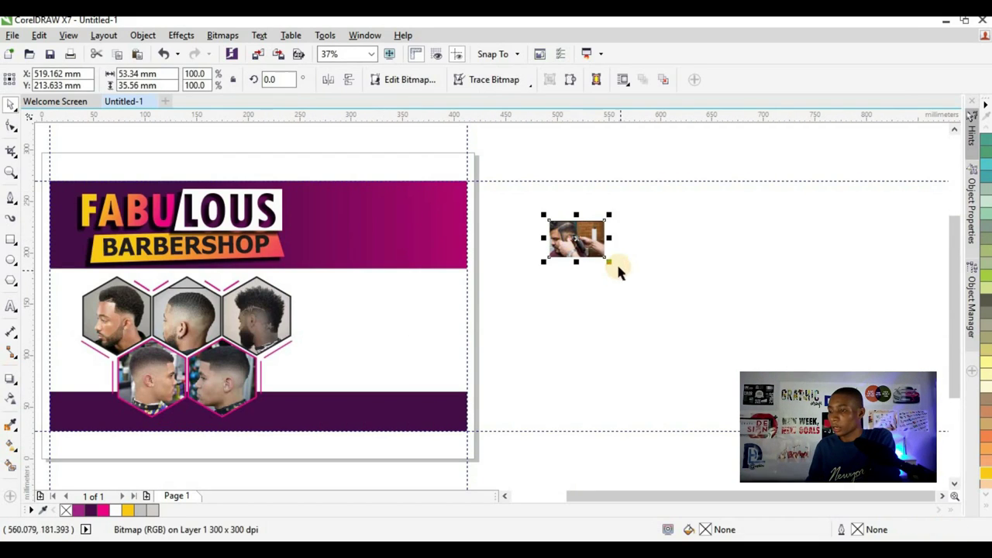
drag(609, 262, 698, 320)
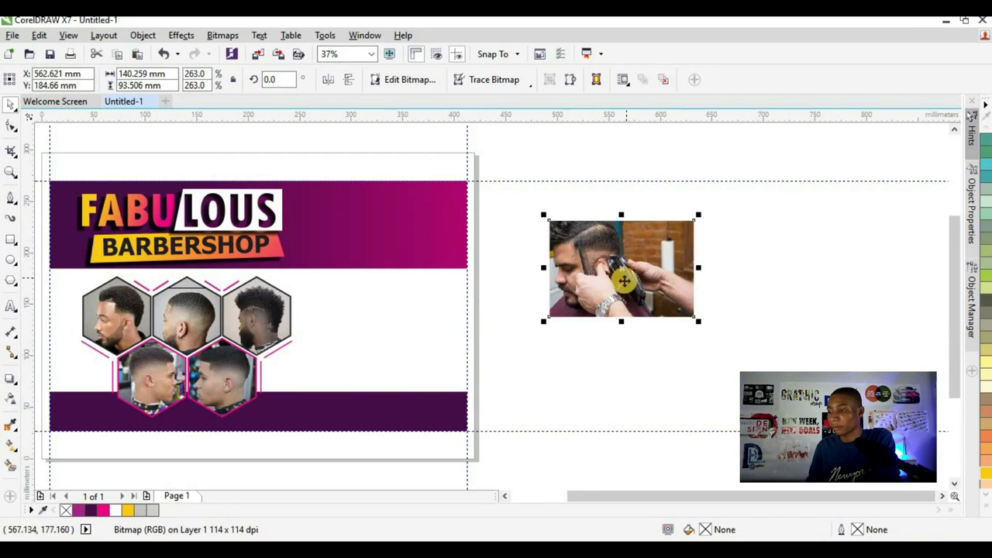
- PowerClip the barber-clipper photo into the purple header banner's right side
mouse_move(624, 280)
mouse_down()
mouse_move(444, 225)
mouse_move(398, 232)
mouse_move(419, 232)
mouse_move(446, 282)
mouse_move(475, 290)
mouse_up()
click(442, 279)
ctrl+click(426, 226)
click(580, 239)
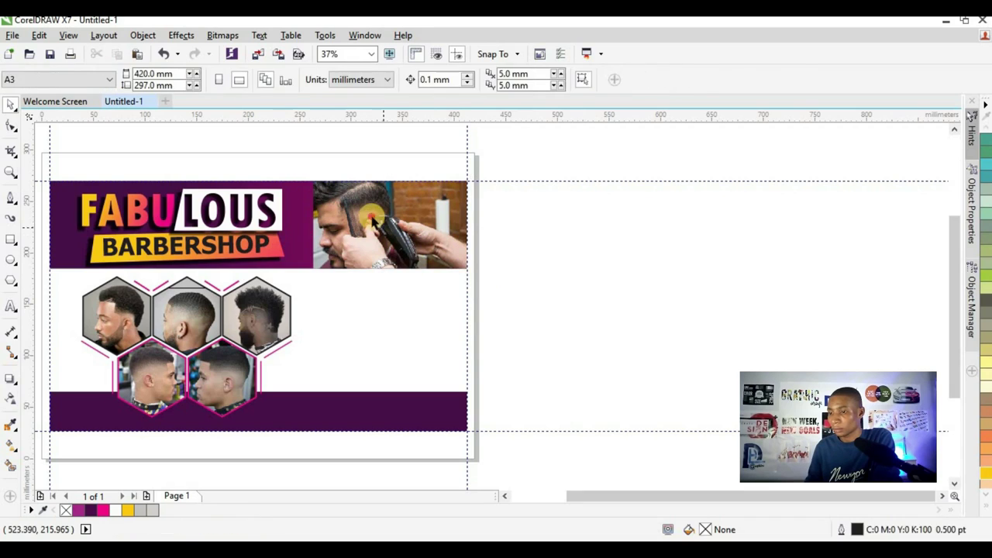
click(371, 220)
scroll(377, 209, up, 2)
- Edit the banner's PowerClip contents and enlarge the barber photo slightly leftward
double_click(384, 224)
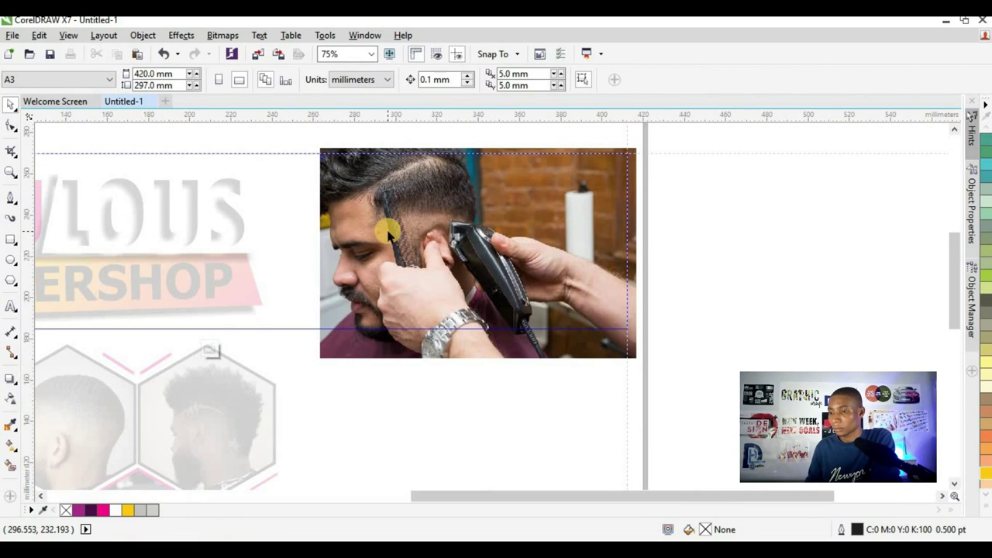
ctrl+click(662, 227)
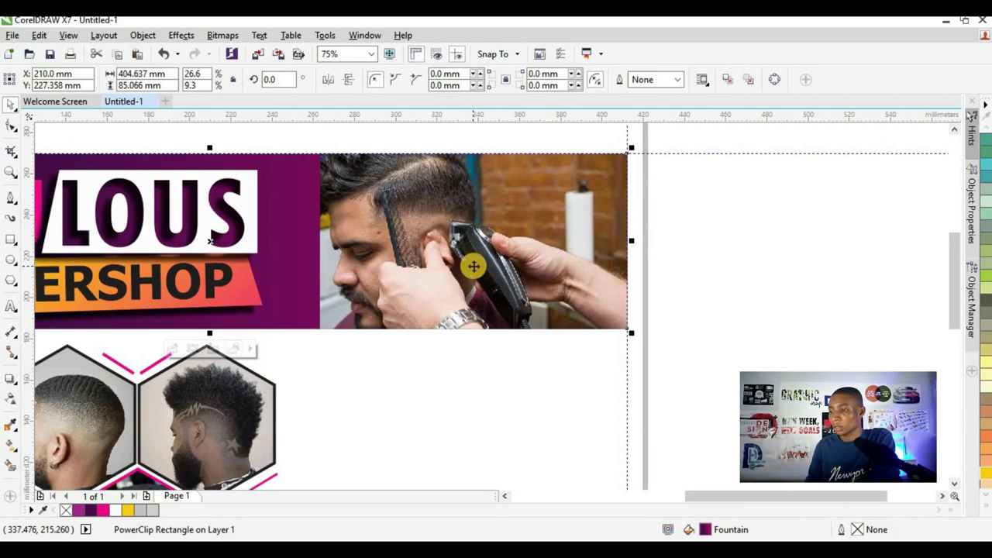
double_click(417, 231)
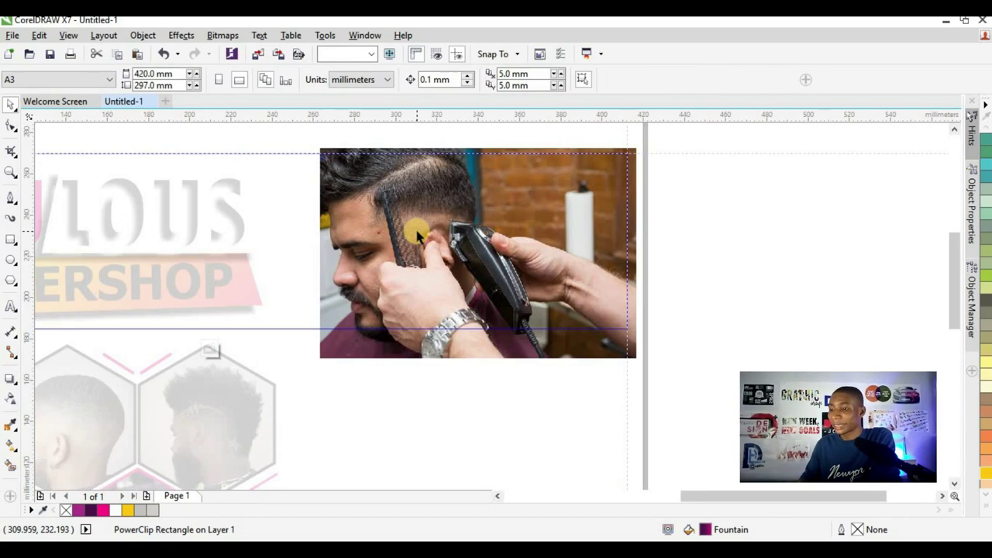
click(399, 213)
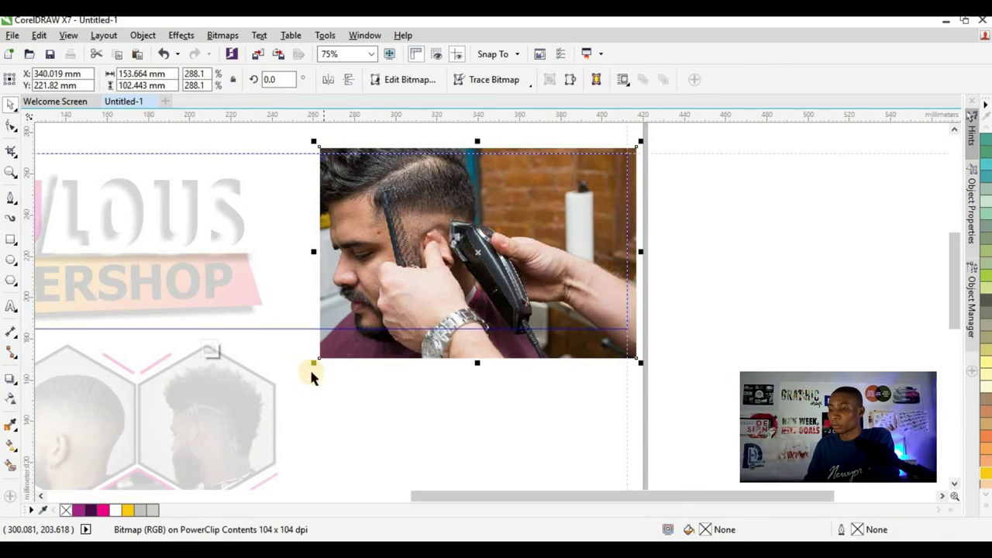
drag(310, 361, 304, 368)
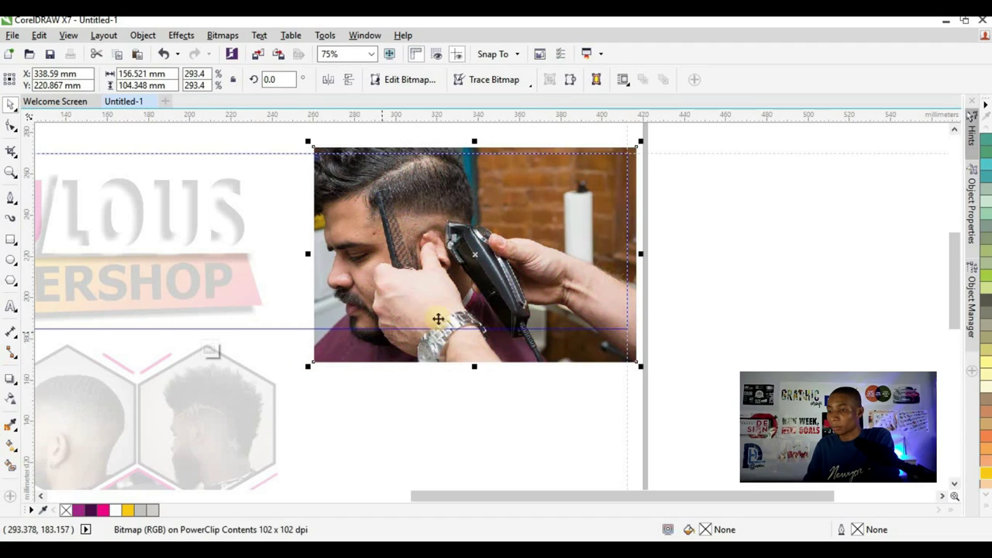
- Apply a linear transparency fading the photo's left side out, then finish editing the PowerClip
click(11, 398)
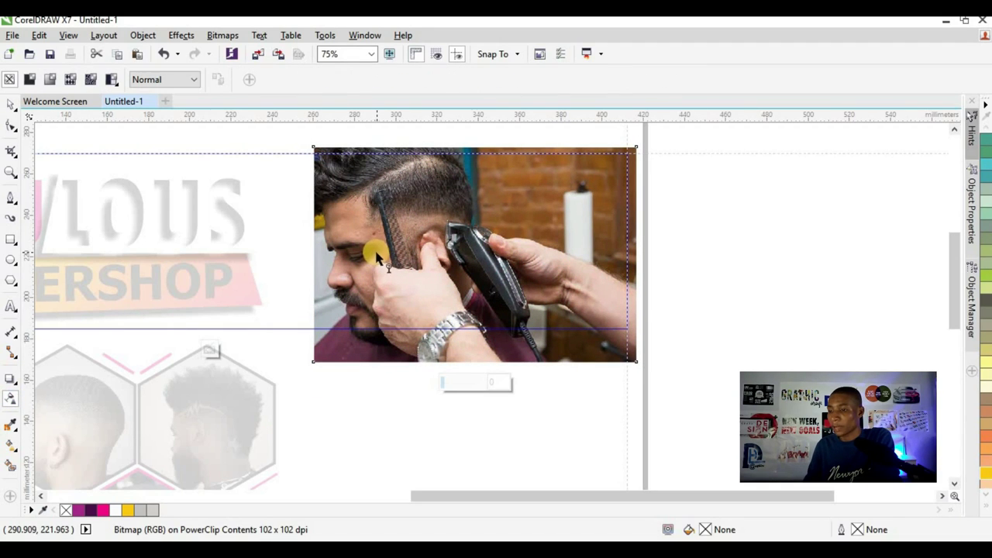
drag(376, 253, 330, 252)
drag(364, 250, 485, 252)
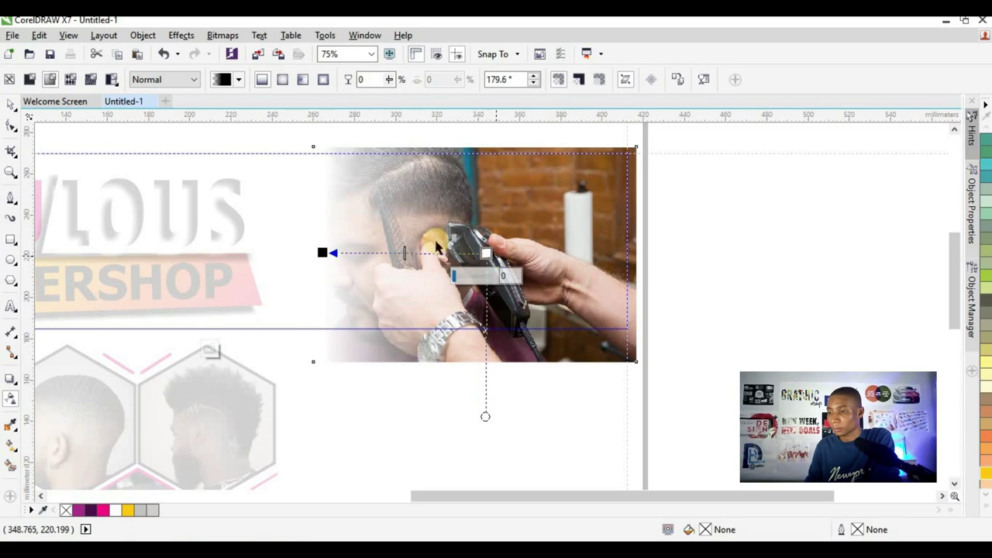
click(11, 108)
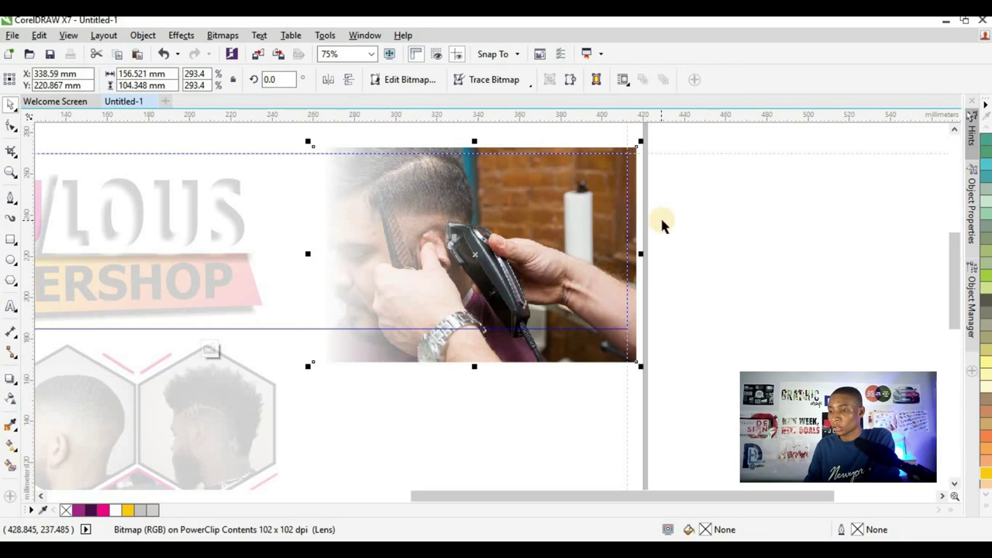
click(759, 268)
- Set the barber photo's transparency merge mode to Overlay and adjust its fade handles
key(shift+F4)
scroll(541, 245, down, 1)
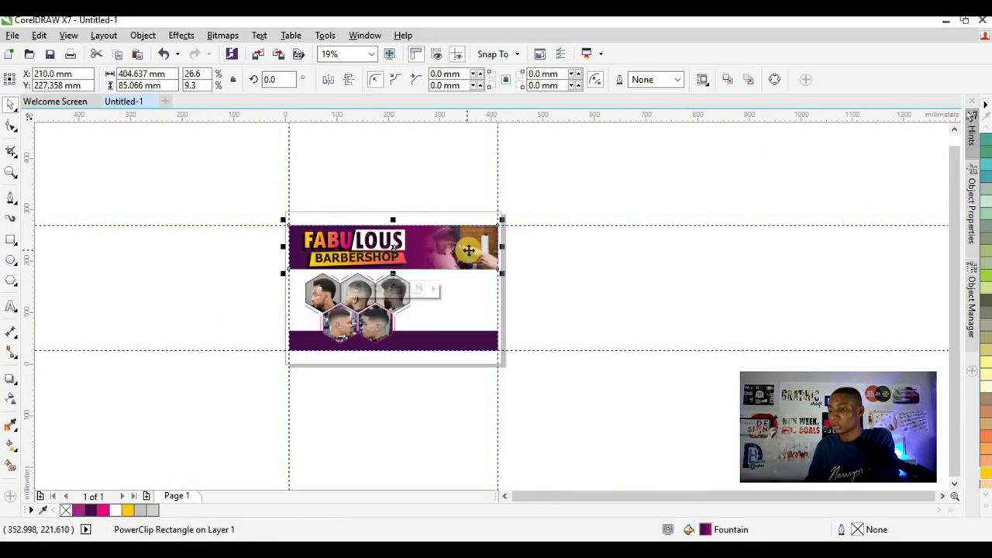
scroll(536, 252, up, 1)
click(461, 252)
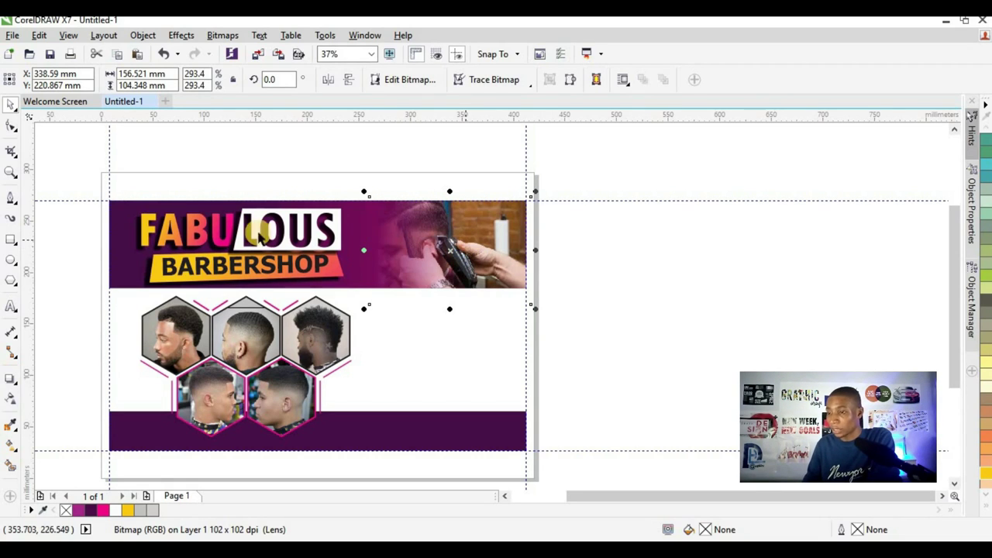
click(10, 400)
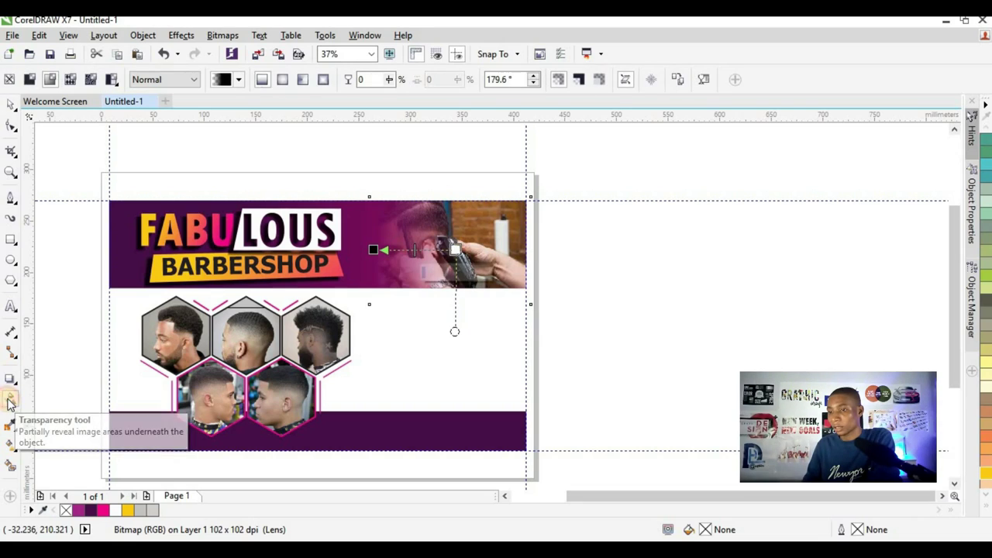
click(180, 83)
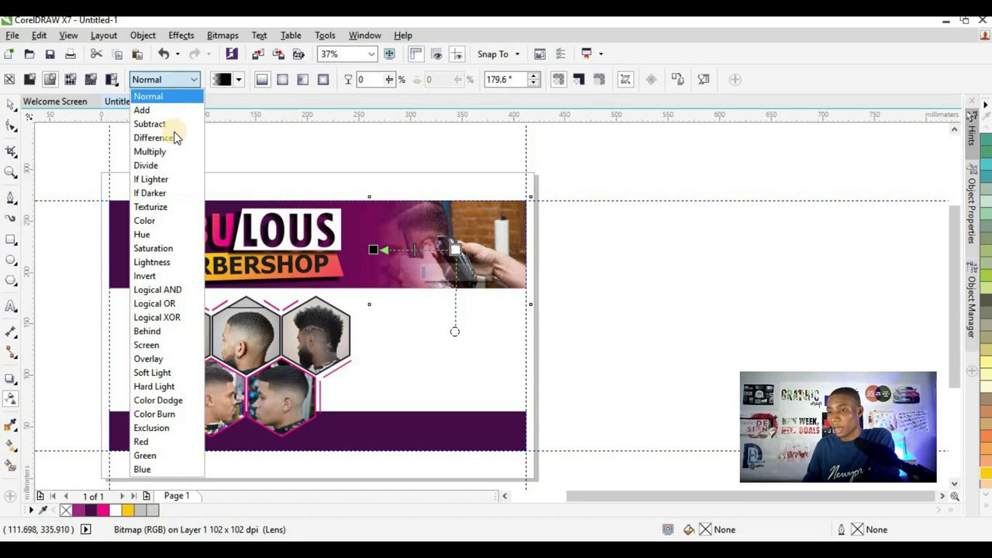
click(160, 360)
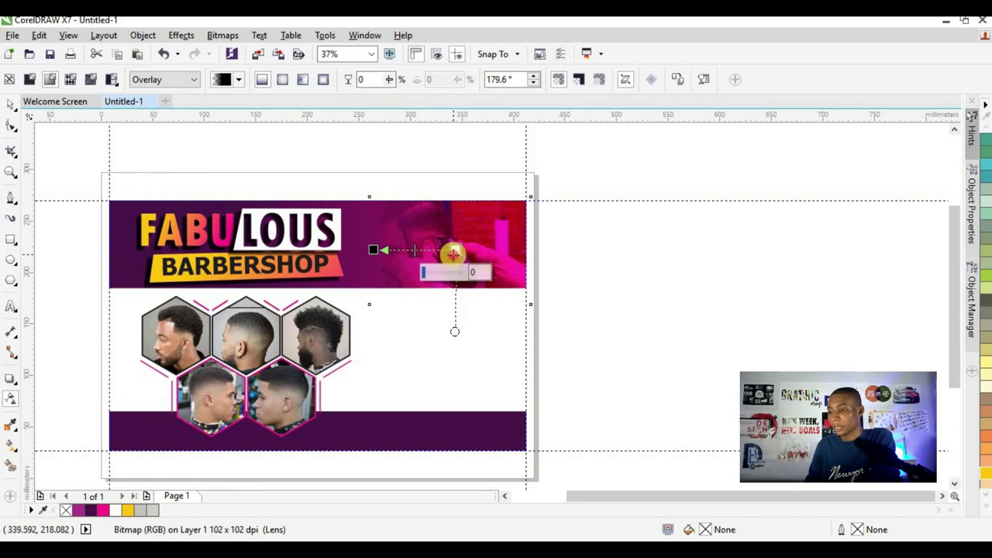
drag(454, 249, 499, 244)
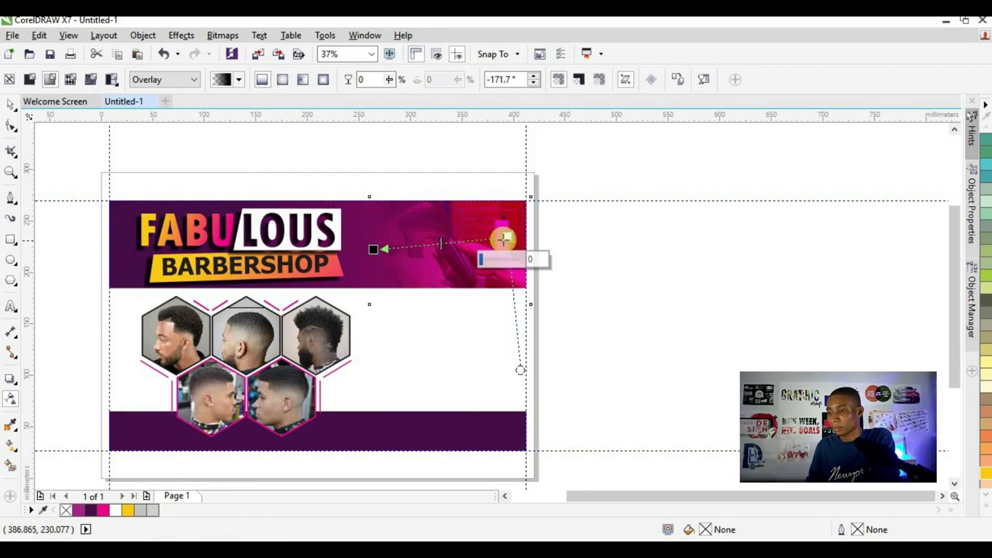
click(363, 250)
drag(364, 251, 370, 244)
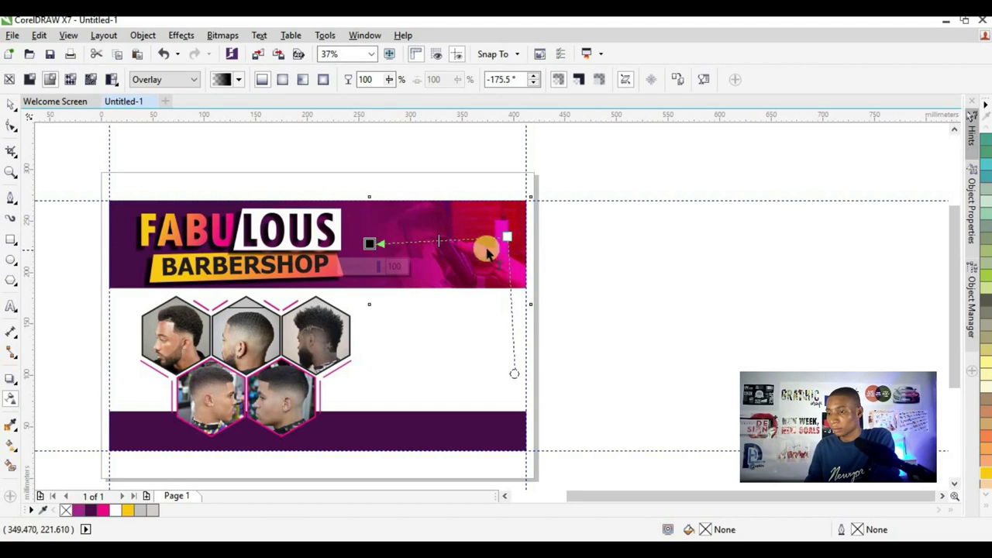
drag(505, 234, 483, 231)
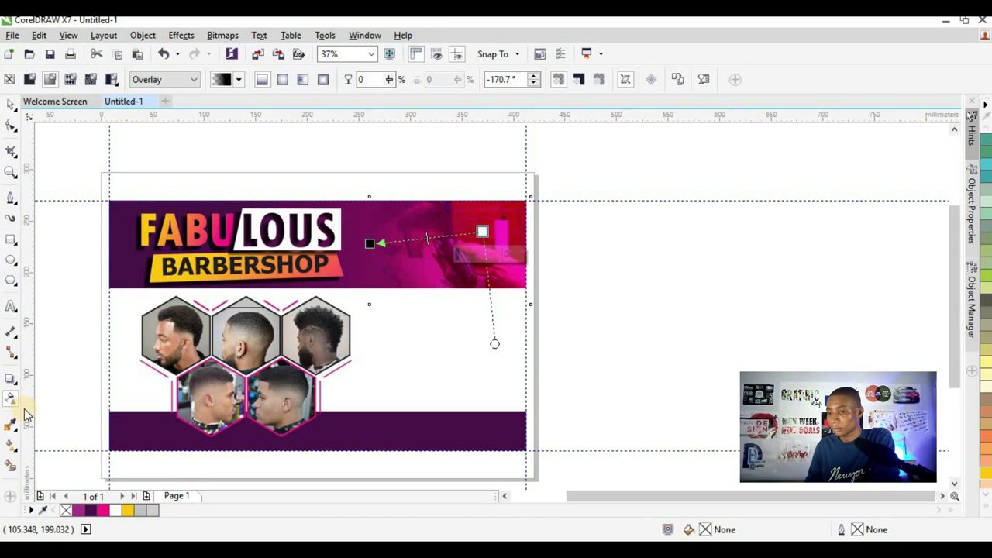
click(11, 106)
click(605, 270)
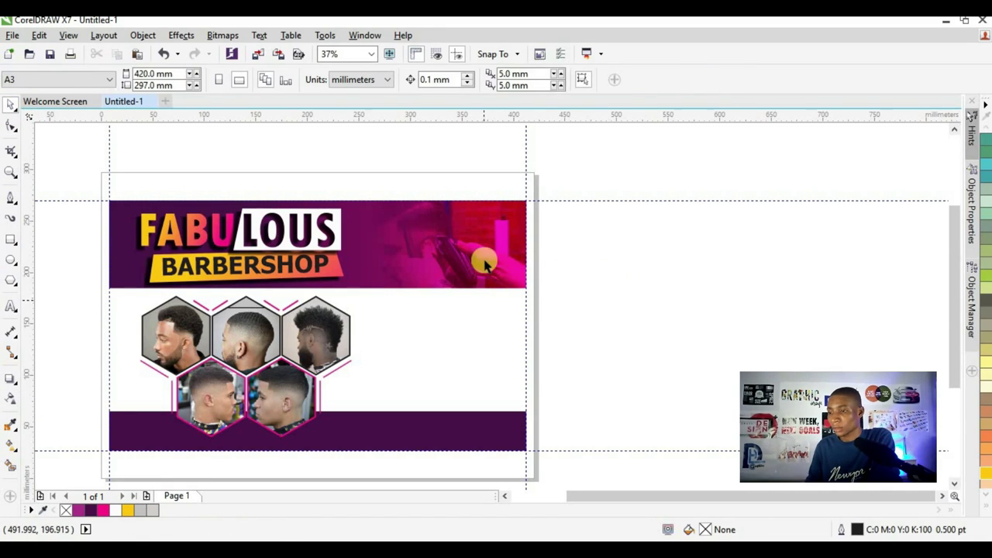
- Fill the header banner rectangle with dark purple
scroll(496, 234, up, 2)
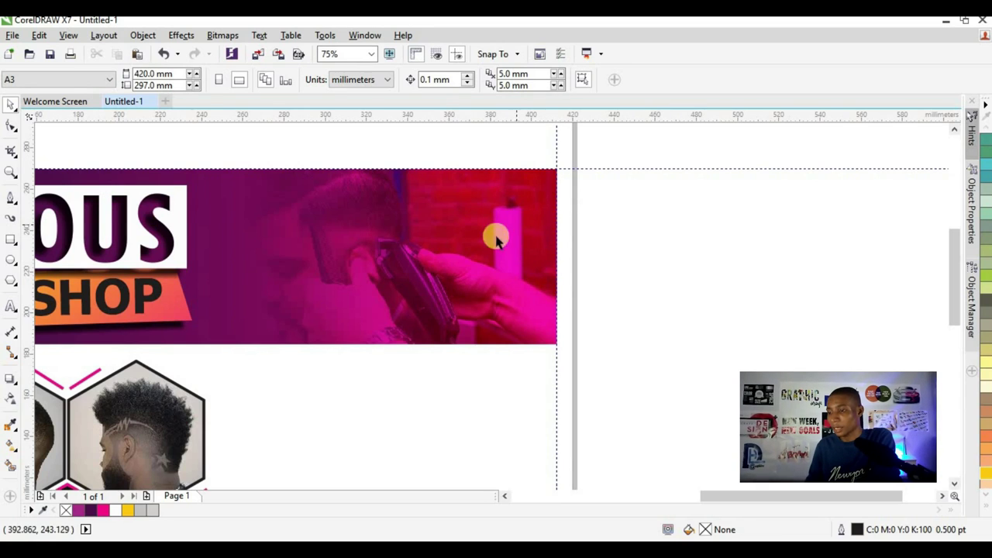
scroll(461, 225, down, 2)
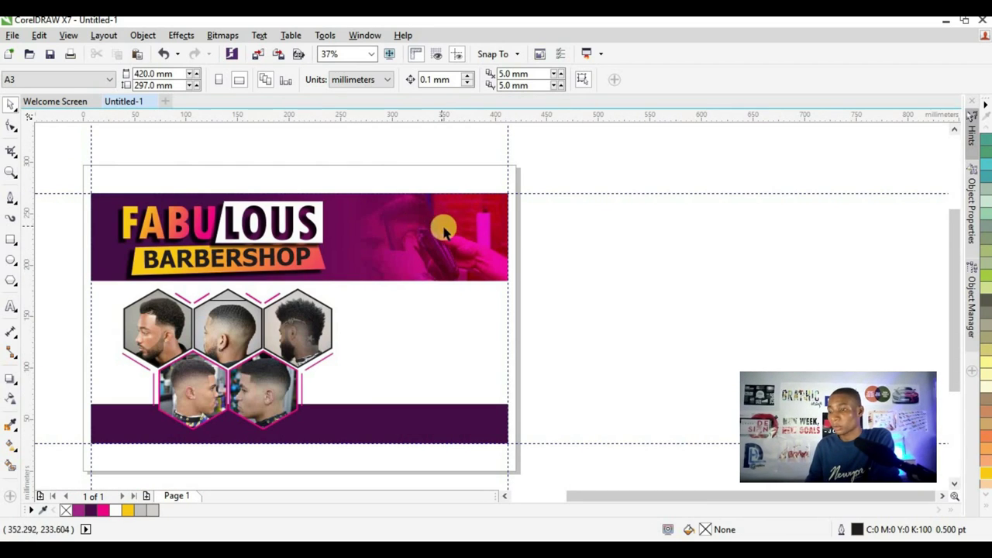
click(385, 227)
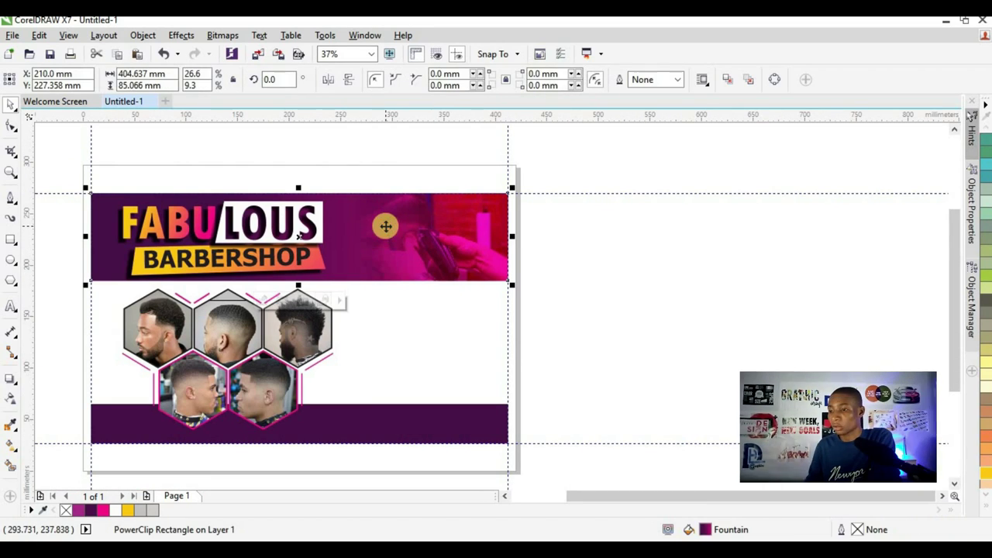
click(91, 511)
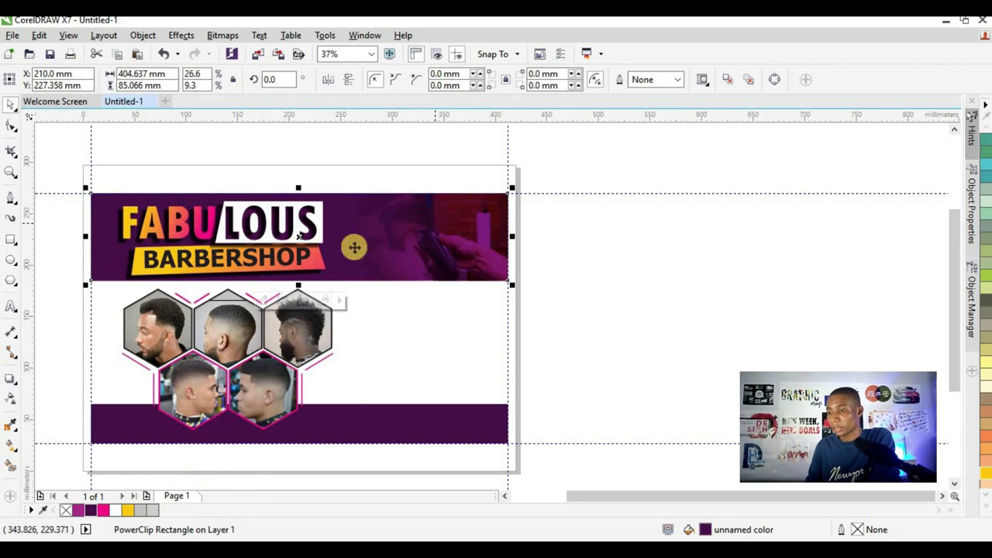
- Redraw the barber photo's Overlay fade across the right side of the header
click(380, 251)
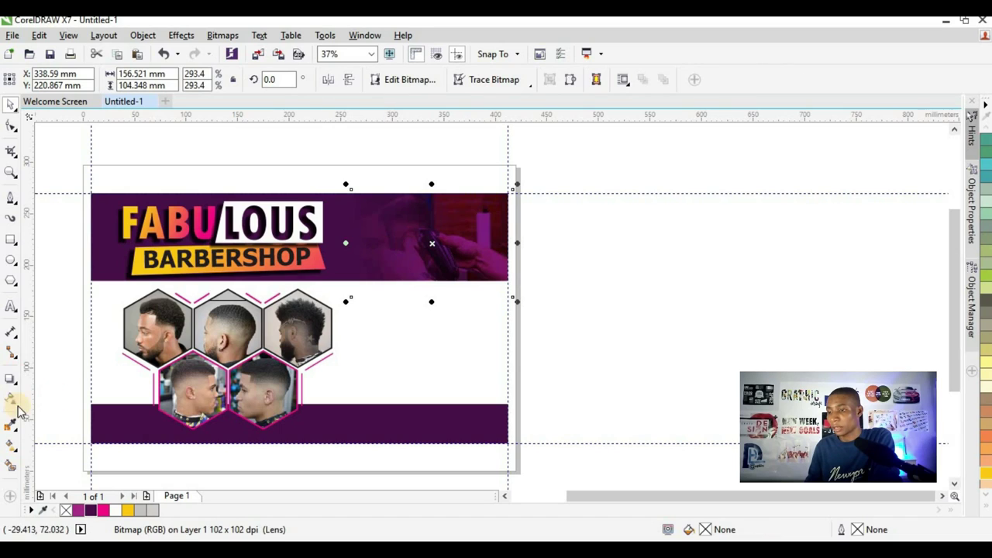
drag(353, 236, 420, 231)
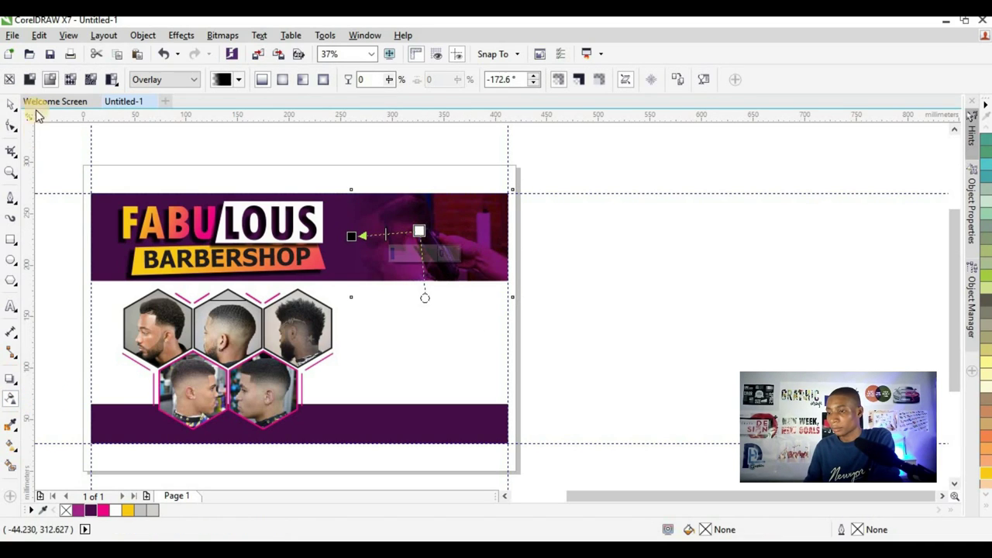
key(space)
key(Escape)
scroll(470, 294, down, 3)
scroll(465, 283, up, 3)
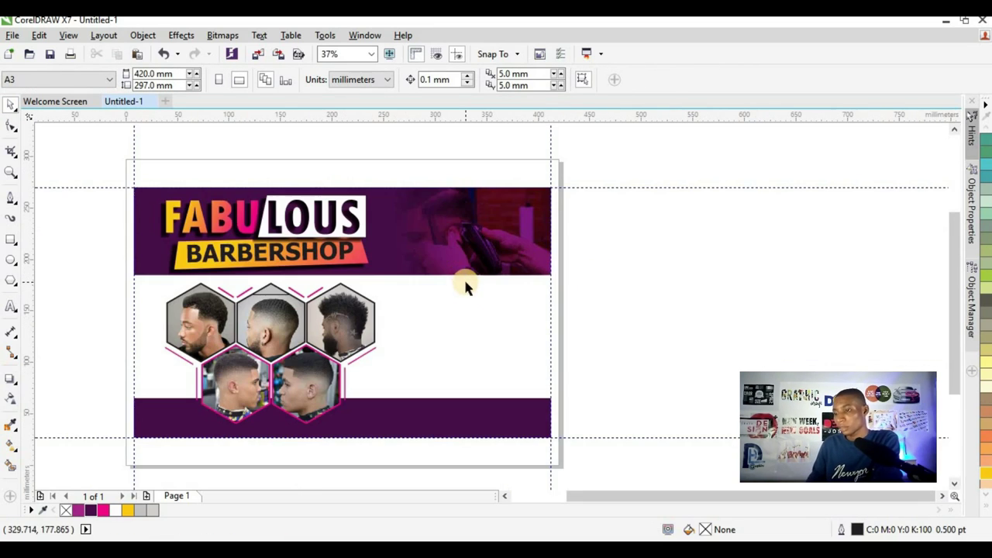
scroll(457, 265, down, 2)
scroll(467, 260, up, 5)
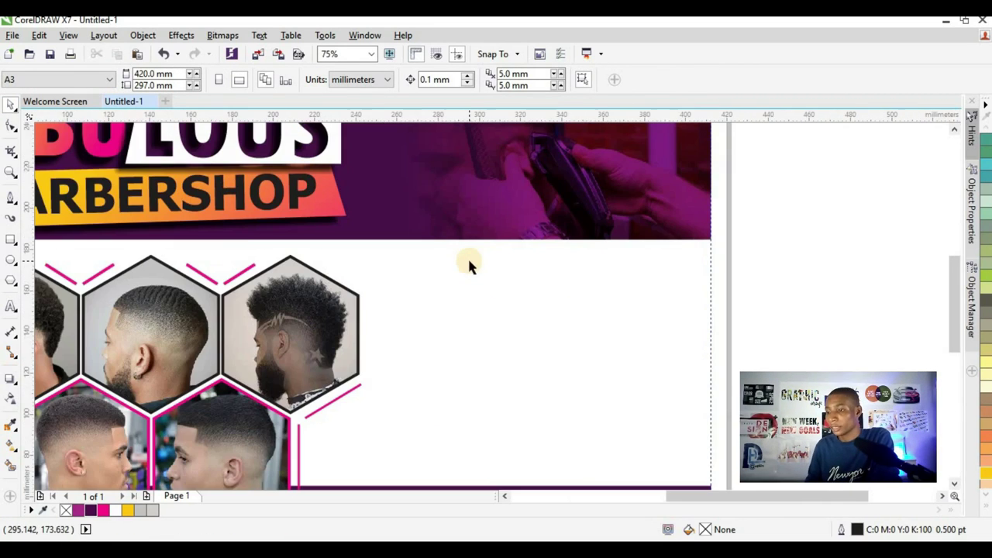
scroll(467, 257, down, 2)
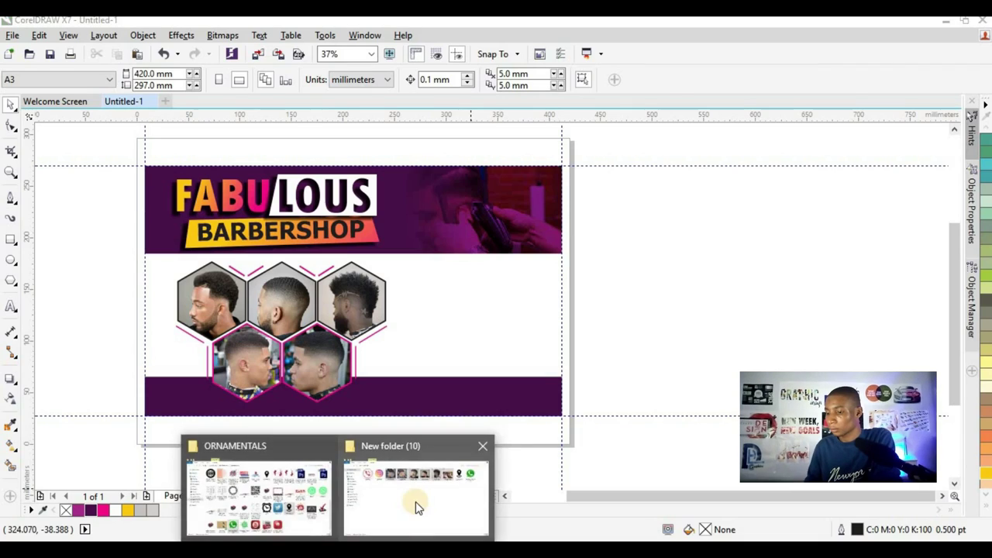
- Select the phone, Instagram, location pin and WhatsApp icon files and drag them into the flyer
click(415, 501)
click(232, 118)
ctrl+click(189, 128)
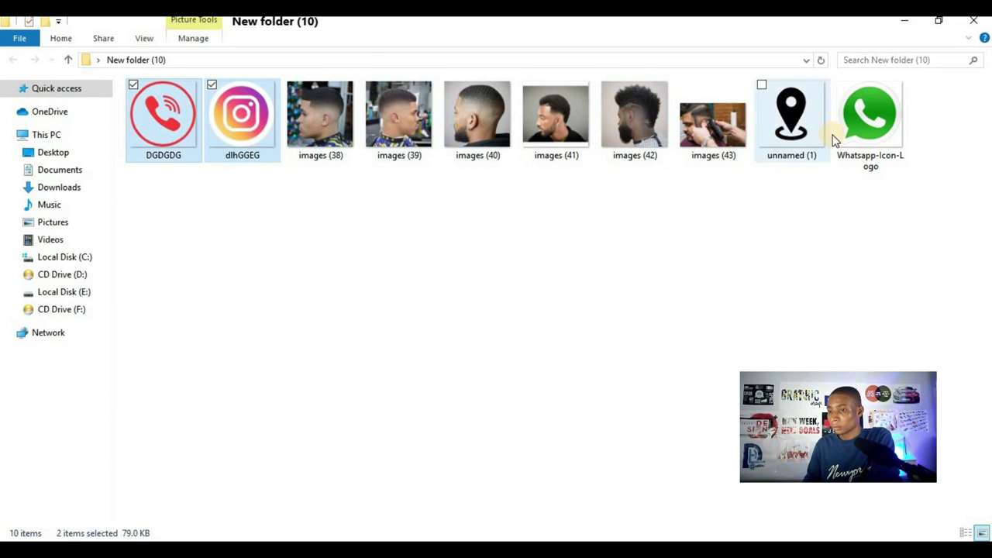
click(864, 116)
ctrl+click(789, 116)
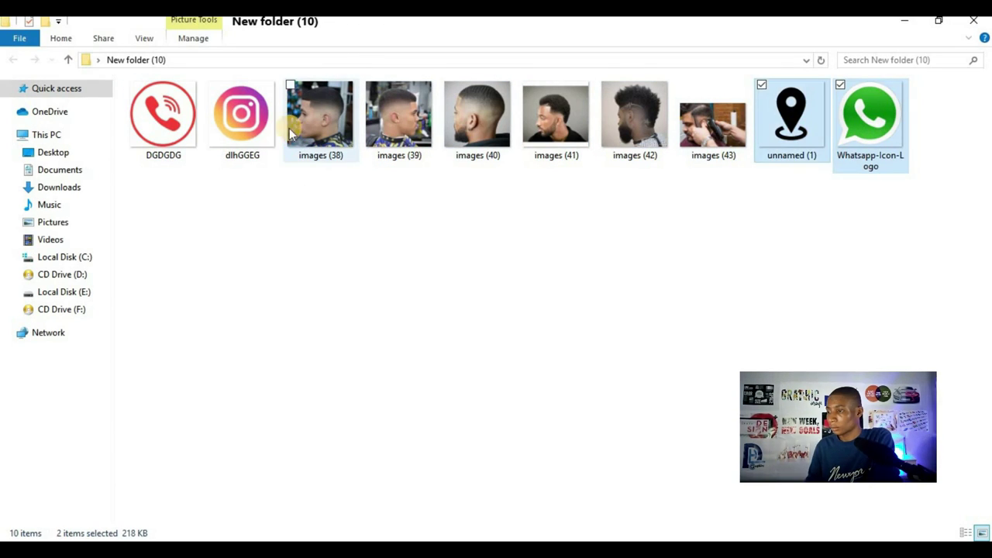
ctrl+click(176, 134)
drag(242, 116, 661, 273)
- Shrink the WhatsApp logo and stack it and the Instagram icon below the phone icon
scroll(786, 276, down, 2)
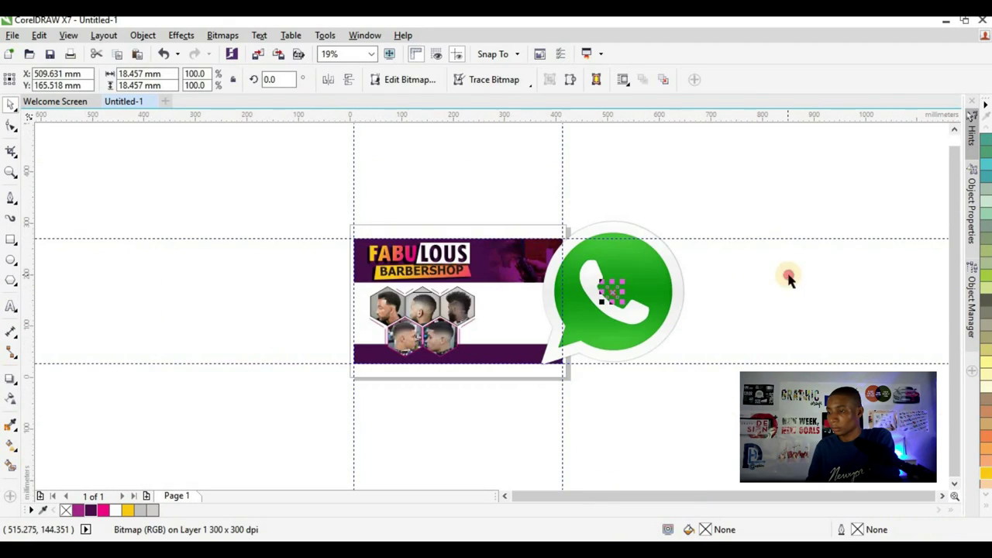
scroll(672, 168, up, 2)
drag(689, 157, 701, 337)
click(700, 288)
drag(536, 310, 309, 314)
click(526, 320)
drag(535, 308, 310, 364)
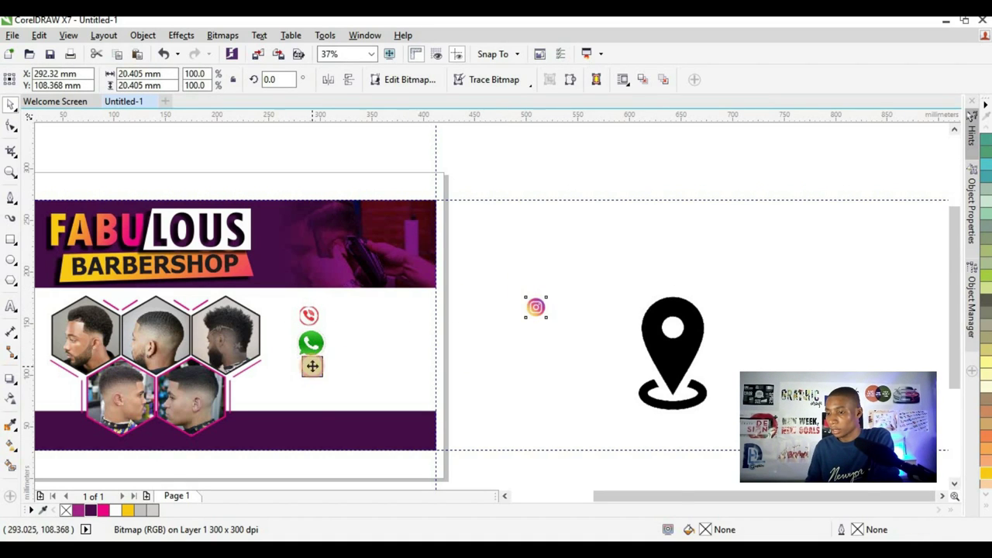
scroll(311, 370, up, 4)
click(348, 332)
drag(368, 352, 353, 318)
drag(312, 288, 307, 276)
click(307, 379)
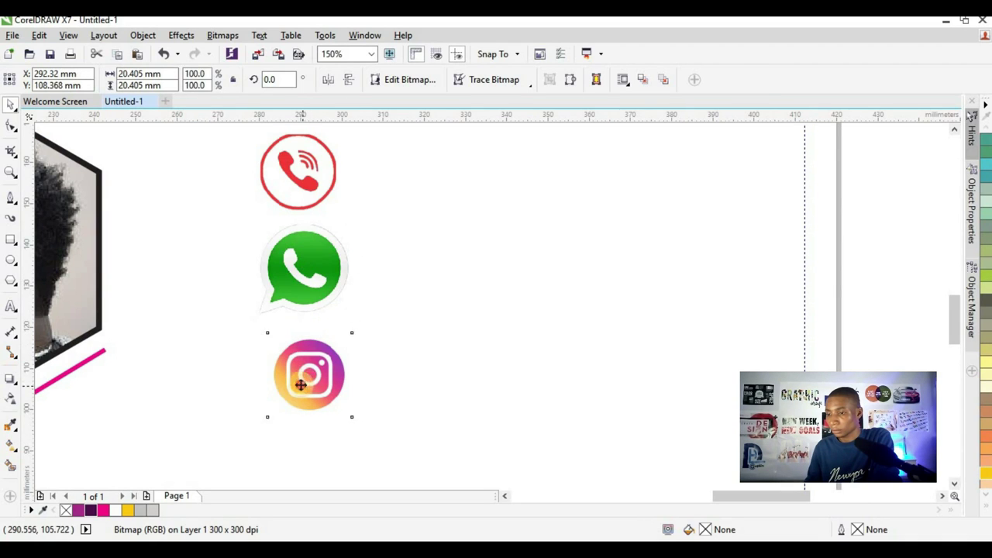
drag(343, 409, 351, 418)
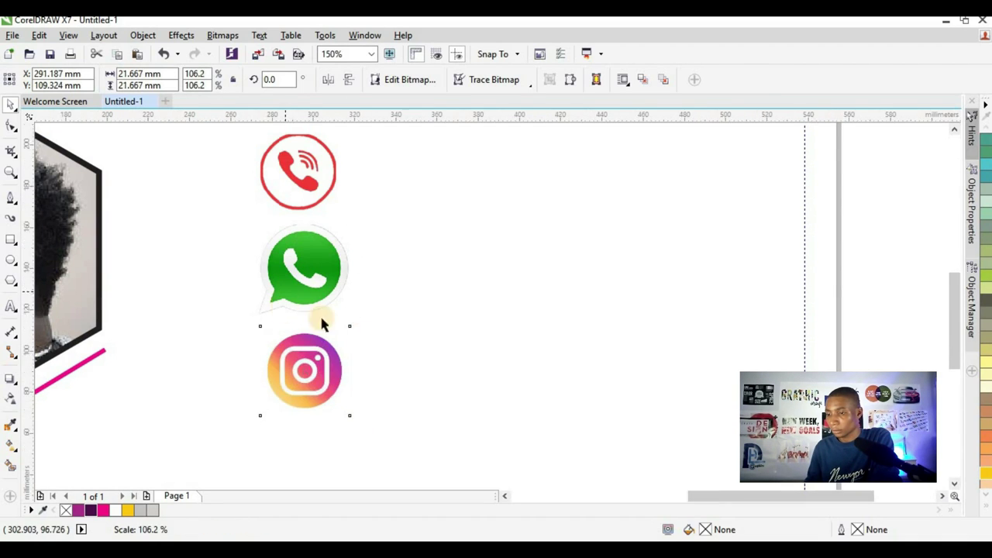
- Move the location pin bitmap beside the card and reselect it
scroll(323, 323, down, 5)
drag(763, 317, 593, 302)
scroll(593, 299, up, 2)
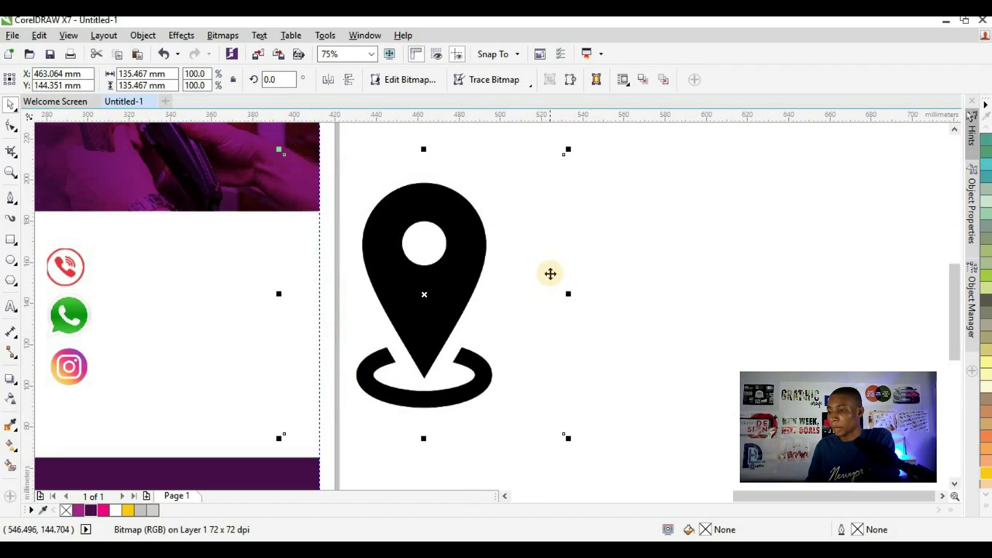
scroll(442, 279, down, 2)
drag(442, 279, 502, 296)
click(491, 292)
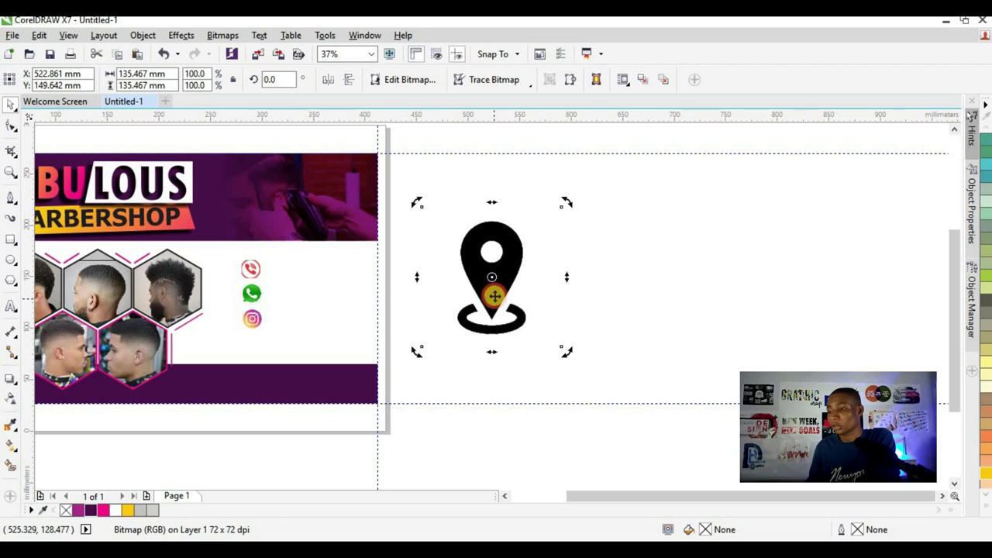
click(626, 229)
click(502, 265)
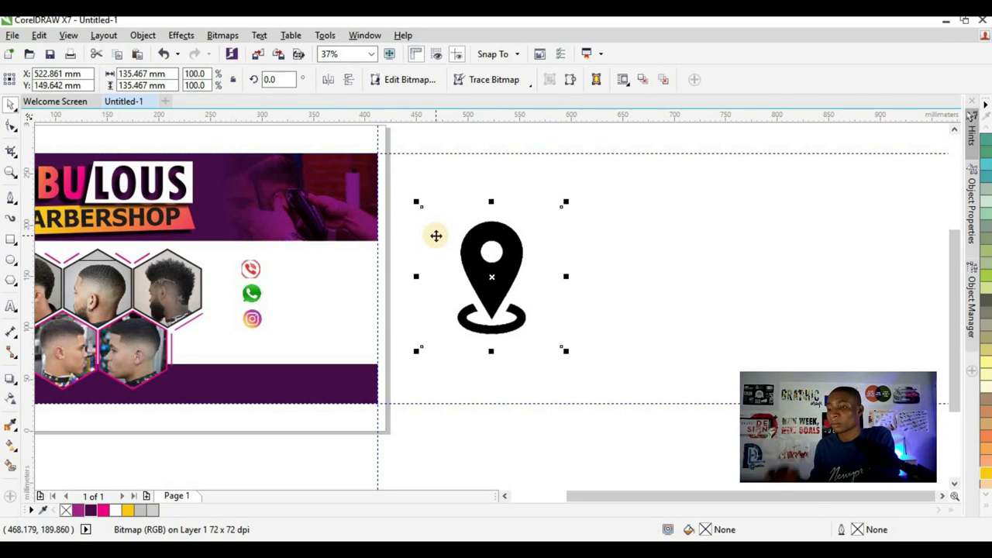
- Trace the location pin with Outline Trace > Line Art, then delete the original bitmap
click(508, 82)
mouse_move(500, 135)
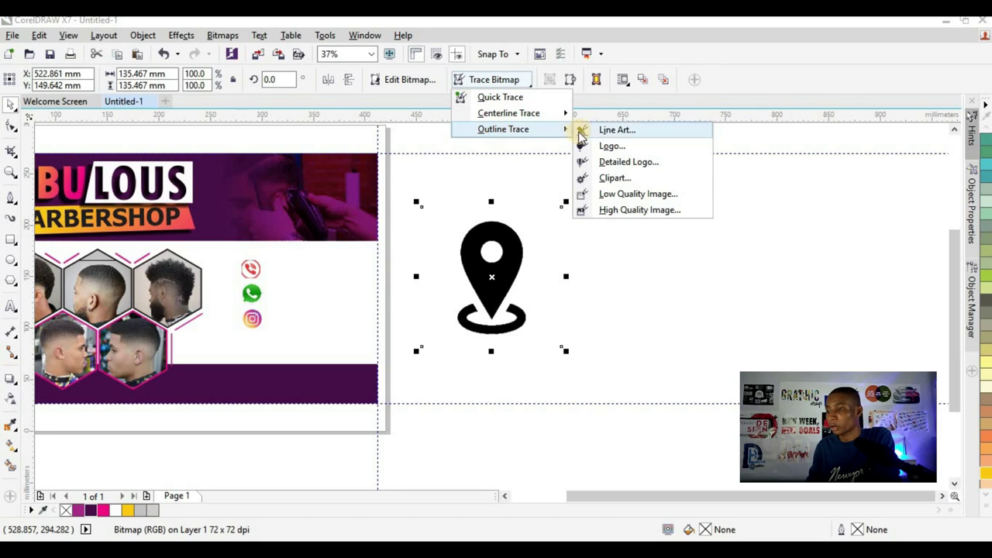
click(624, 133)
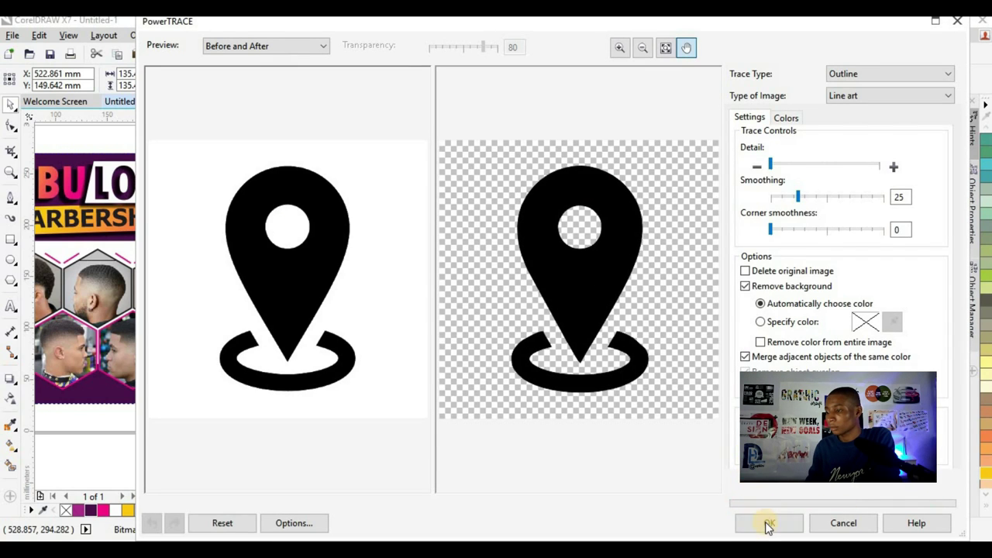
click(767, 523)
click(486, 277)
mouse_move(486, 281)
mouse_down()
mouse_move(360, 377)
mouse_move(359, 367)
mouse_up()
click(519, 293)
key(Delete)
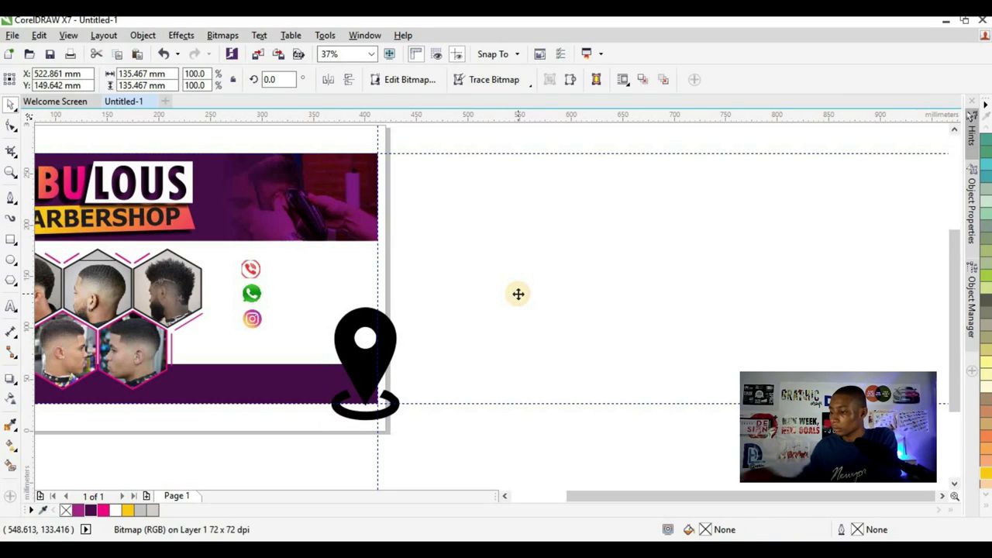
- Place the traced pin beneath the Instagram icon and fill it magenta
mouse_move(400, 305)
mouse_down()
mouse_move(308, 285)
mouse_move(312, 259)
mouse_move(265, 327)
mouse_move(173, 419)
mouse_move(229, 434)
mouse_move(237, 419)
mouse_up()
scroll(260, 352, up, 2)
scroll(255, 320, up, 2)
click(241, 419)
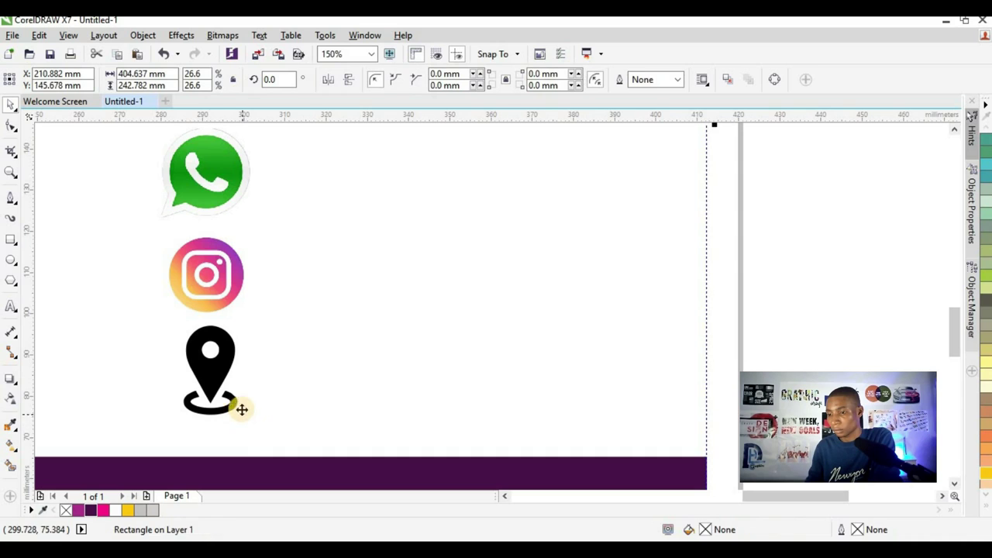
click(245, 417)
scroll(243, 426, up, 2)
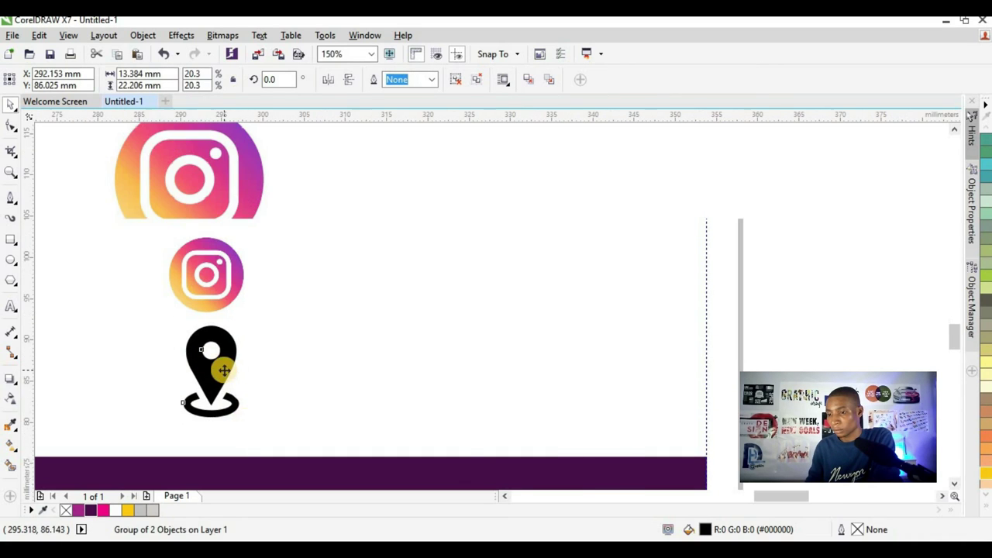
click(107, 512)
scroll(265, 332, down, 4)
click(215, 411)
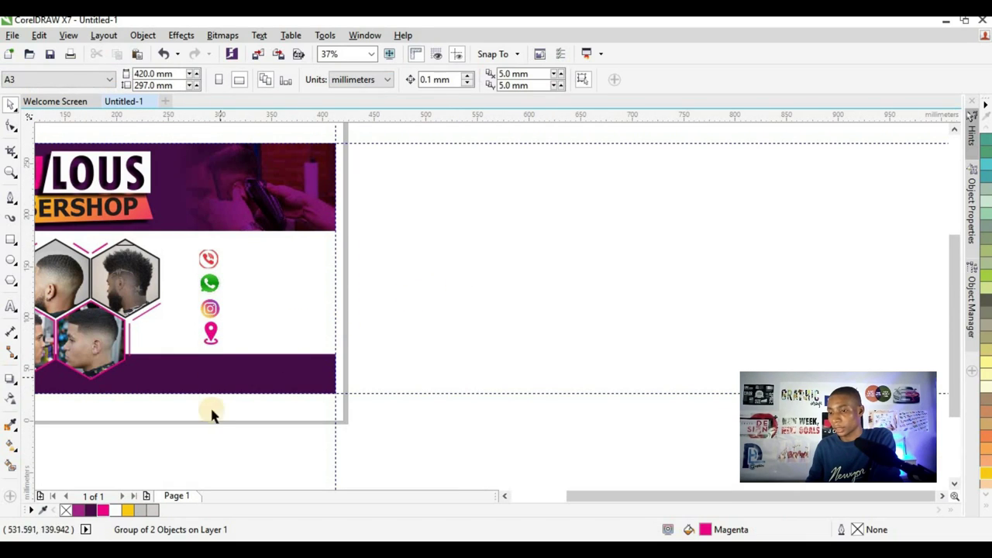
- Select all four contact icons and scale them down together
drag(186, 242, 237, 353)
scroll(209, 262, up, 1)
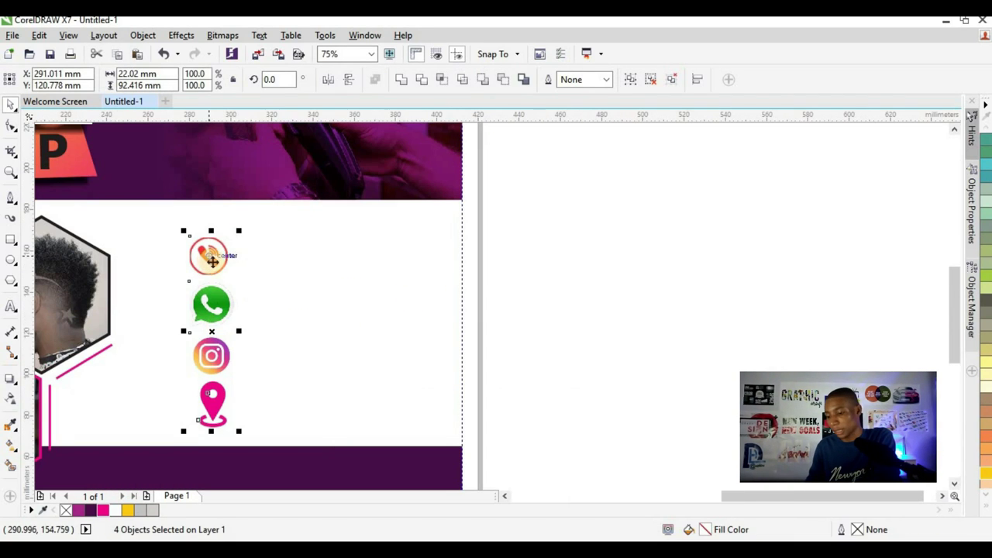
click(604, 227)
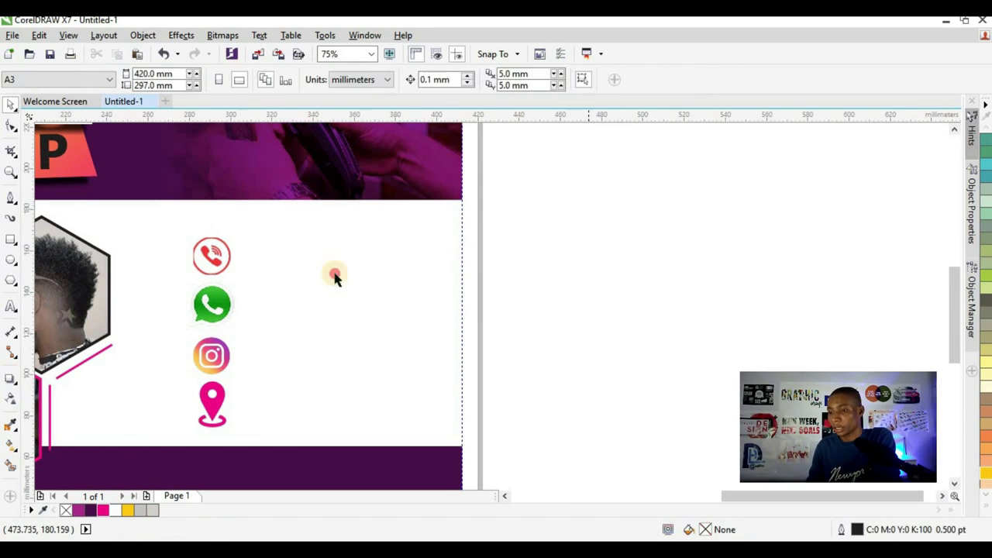
drag(587, 209, 147, 445)
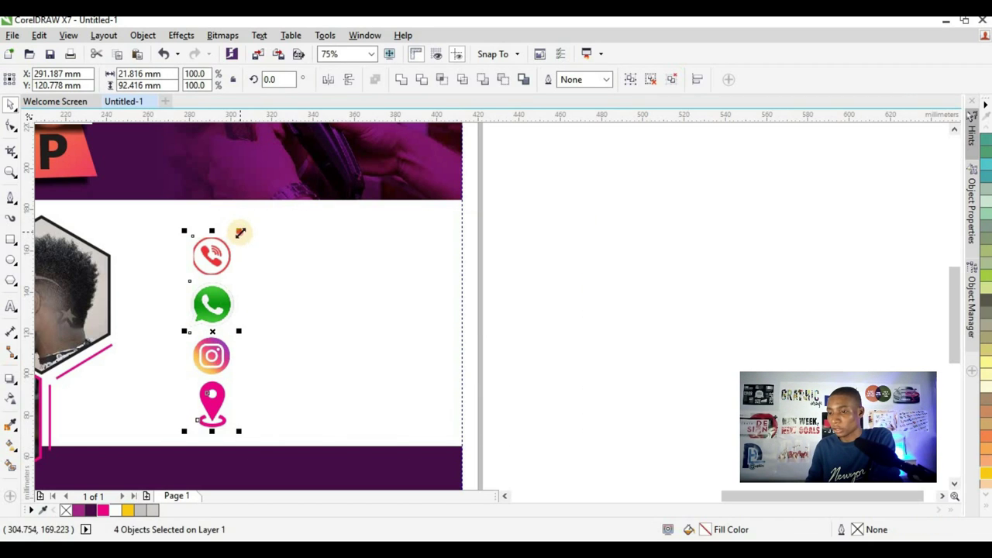
drag(240, 231, 199, 271)
- Add a magenta Tahoma Bold 'GET IN TOUCH' heading just above the contact icons
click(430, 298)
click(11, 306)
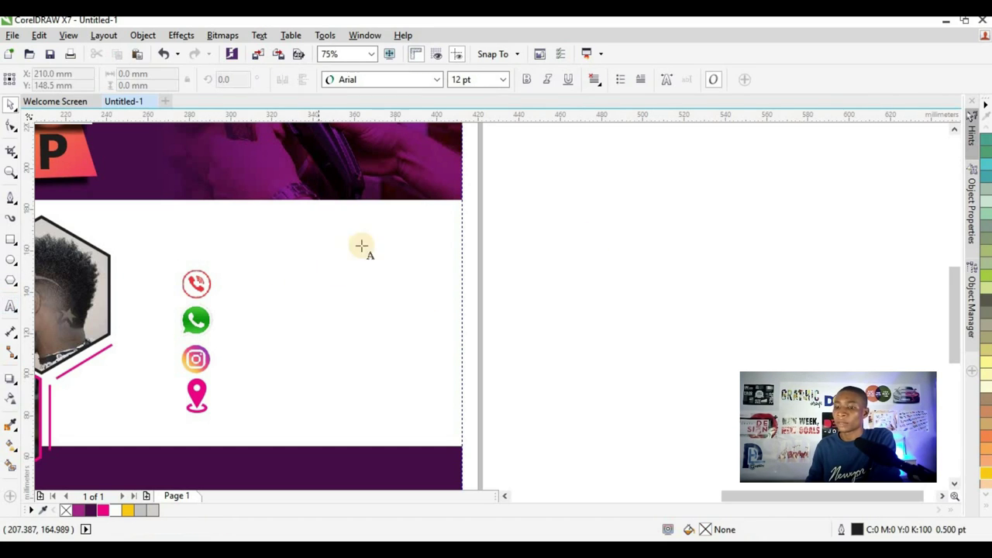
click(257, 265)
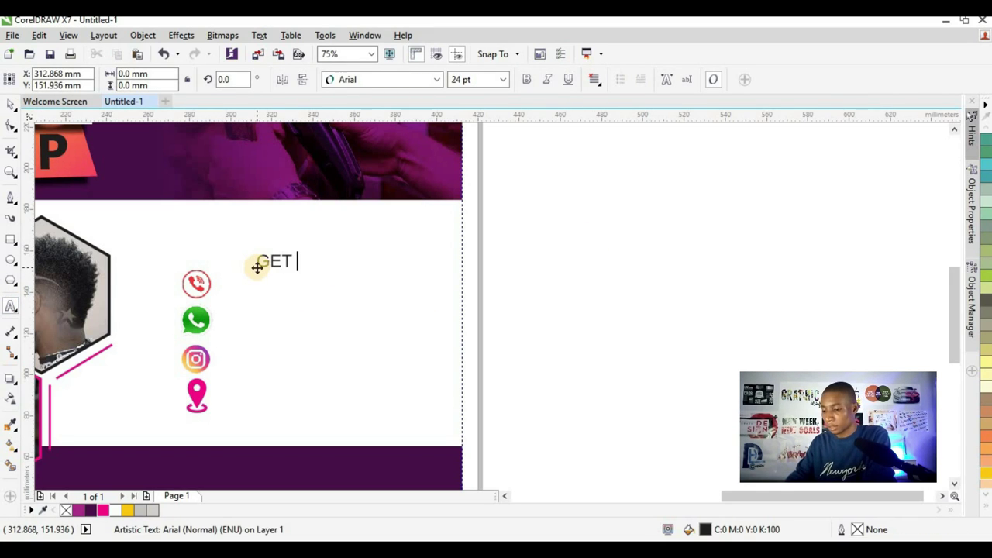
text(GET IN TOUCH)
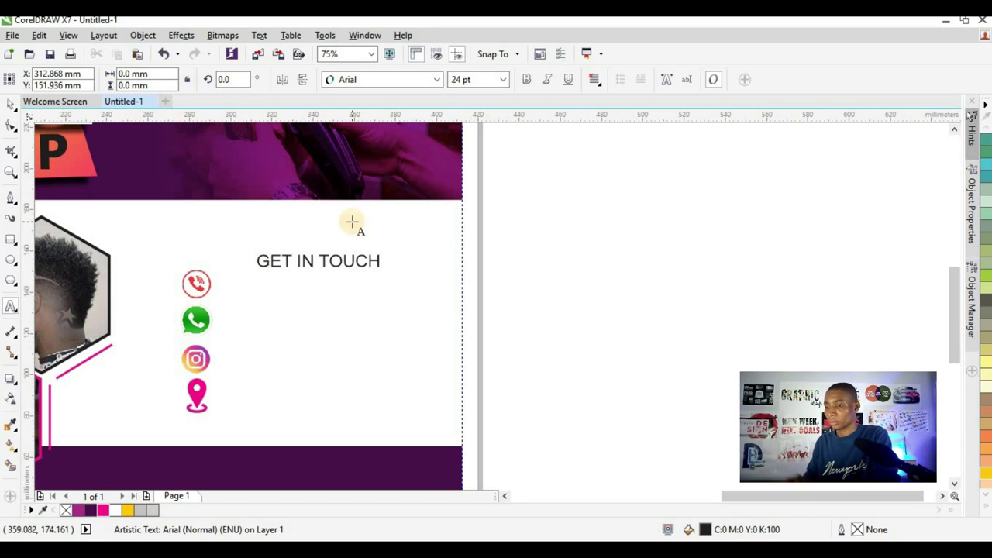
click(10, 106)
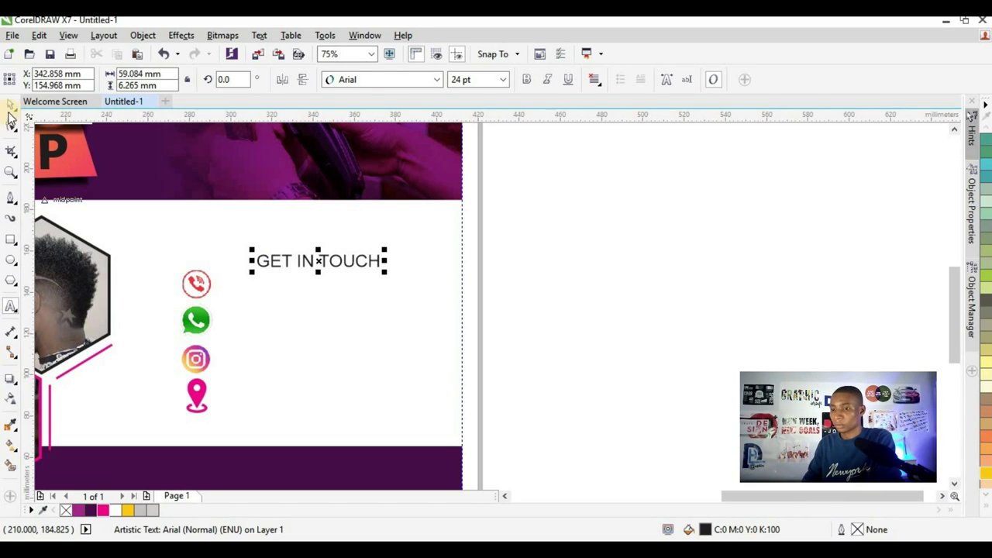
click(355, 85)
click(356, 115)
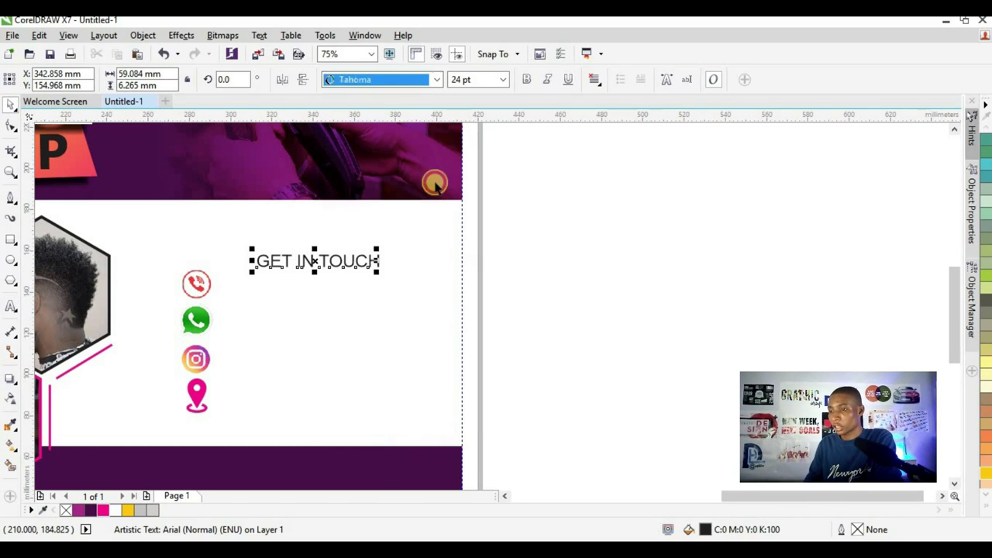
click(527, 80)
drag(354, 259, 355, 231)
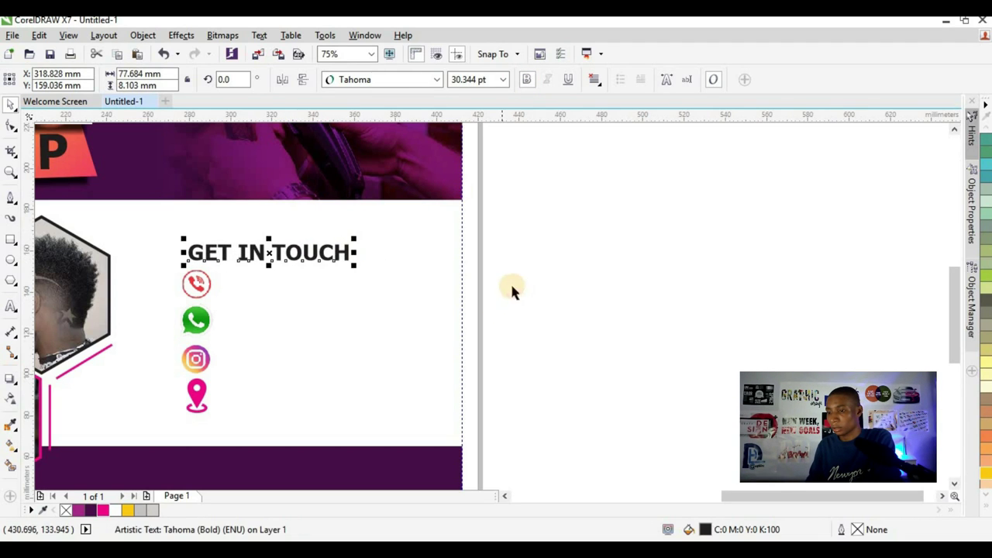
click(341, 252)
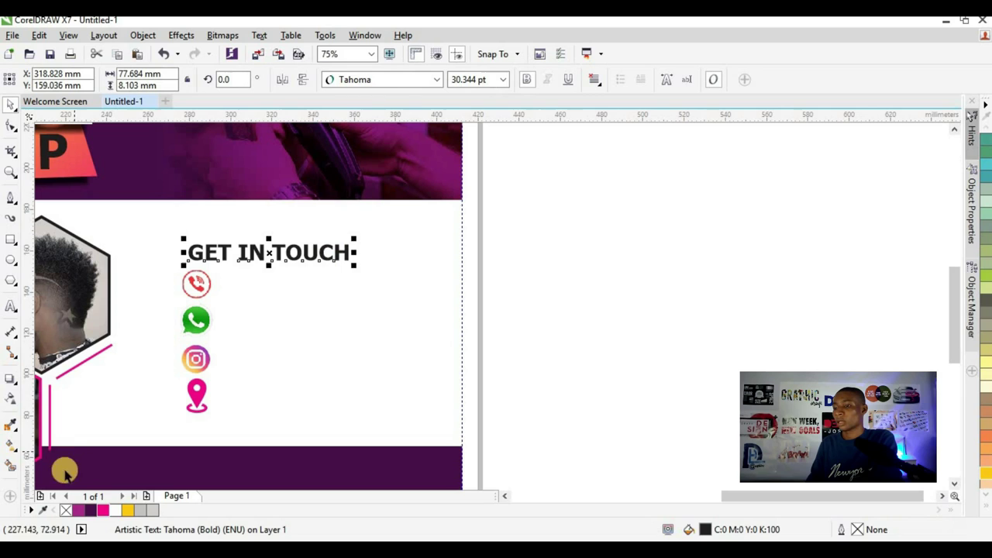
click(108, 508)
click(526, 300)
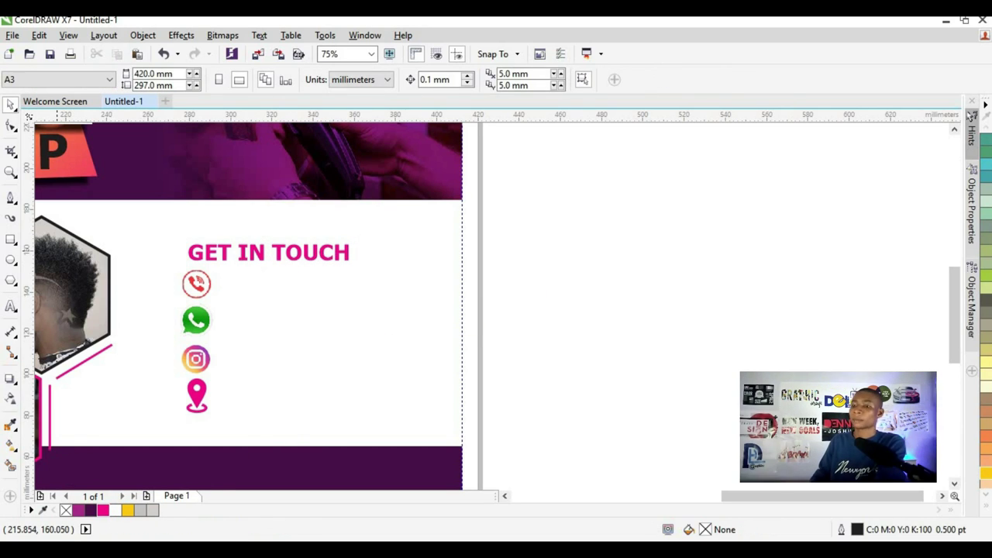
- Start typing the shop's phone number beside the phone icon
key(F8)
click(280, 291)
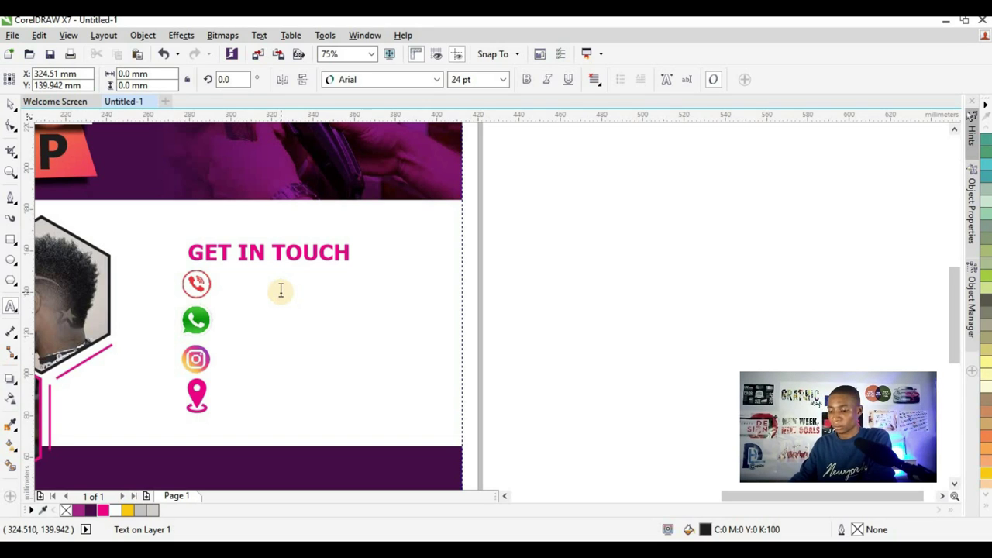
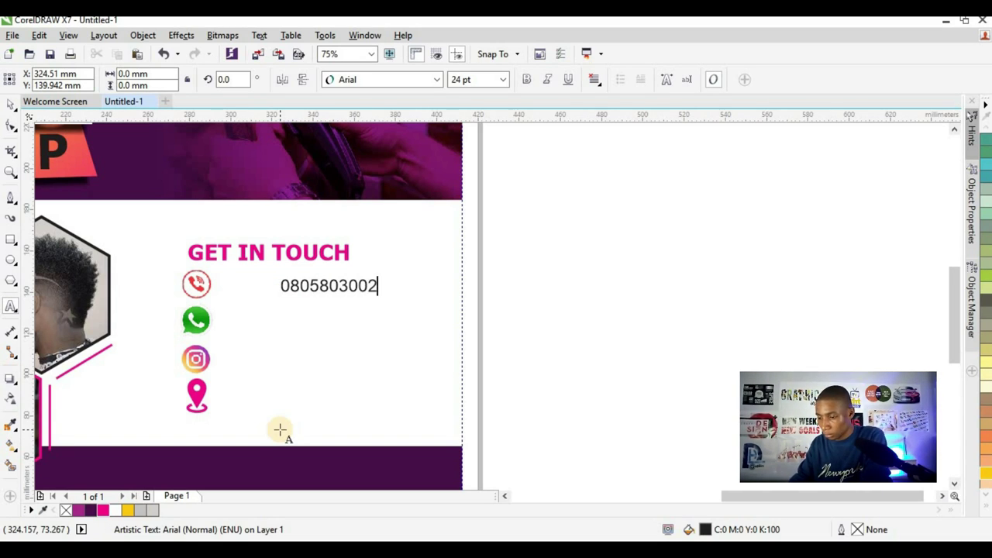
- Move the phone number beside its icon and add the WhatsApp number on a second line
click(11, 104)
click(73, 107)
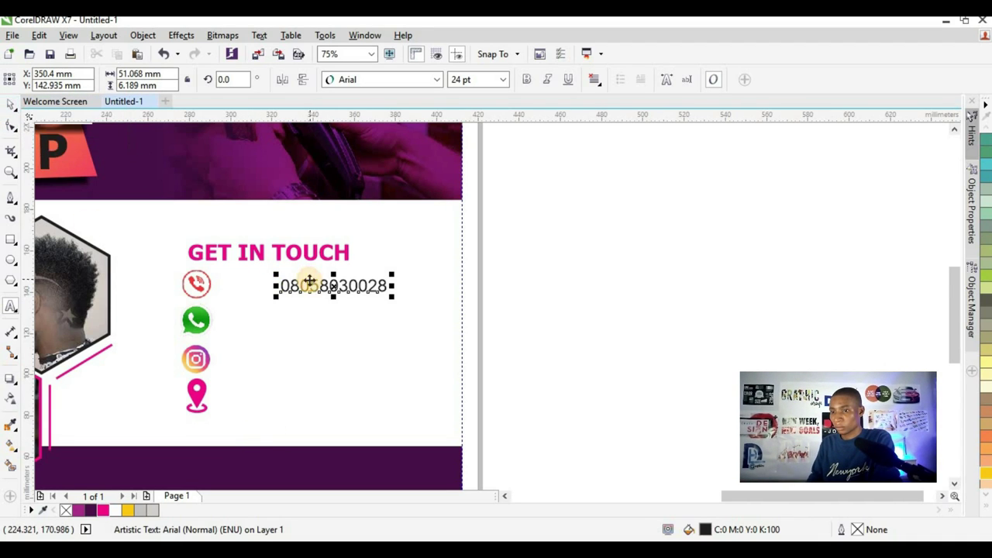
scroll(310, 283, up, 2)
drag(310, 284, 211, 285)
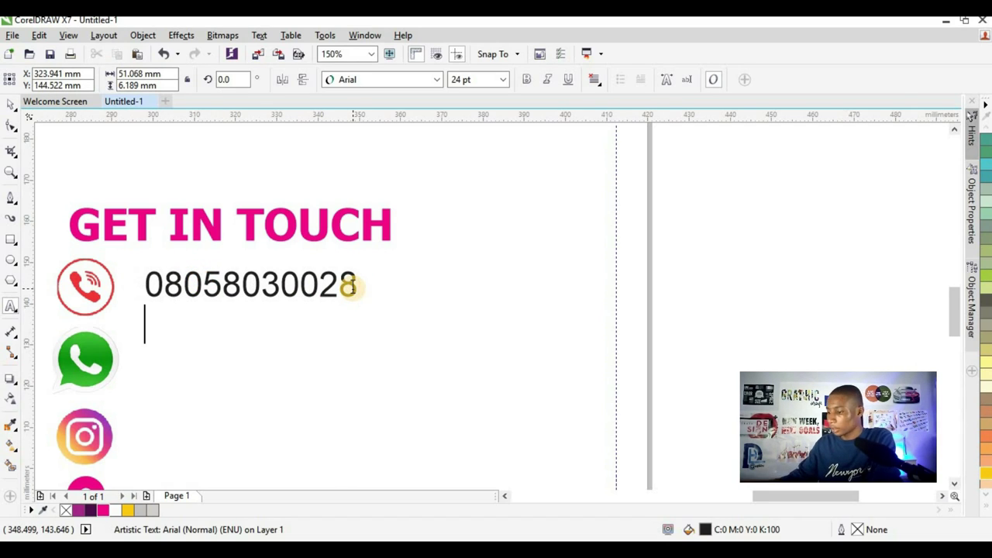
click(347, 286)
key(Return)
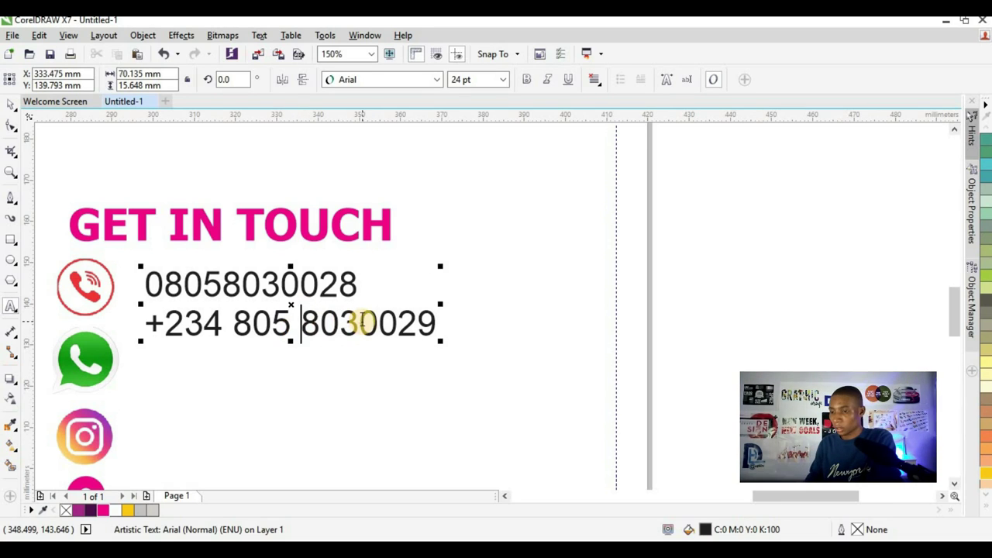
click(360, 324)
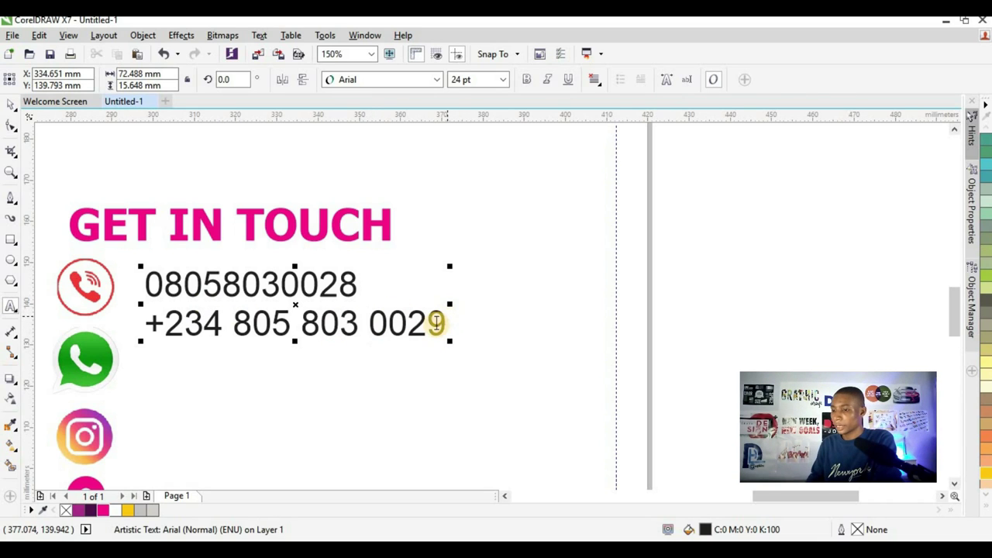
click(439, 323)
- Add the Instagram handle and street address lines, then nudge the text block slightly left
key(Return)
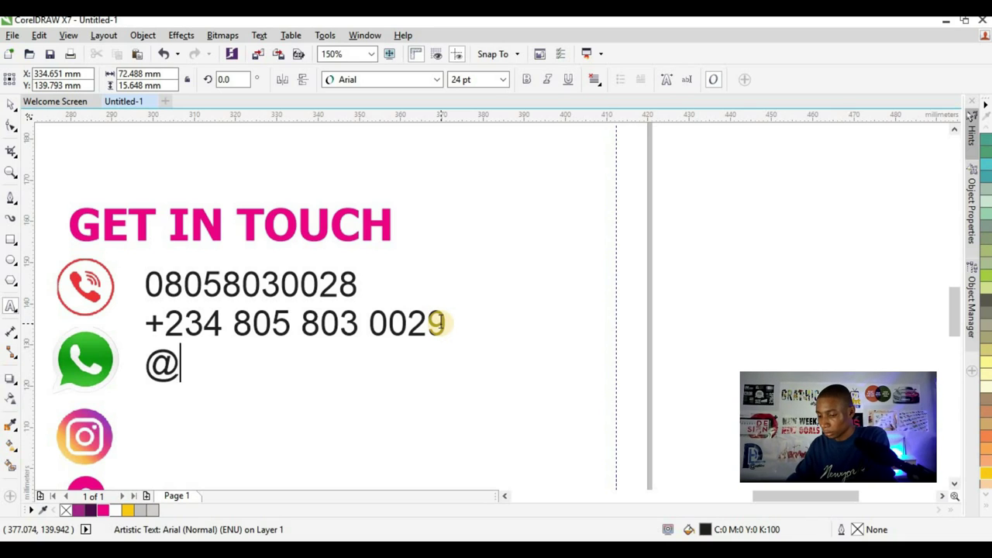
text(bulous)
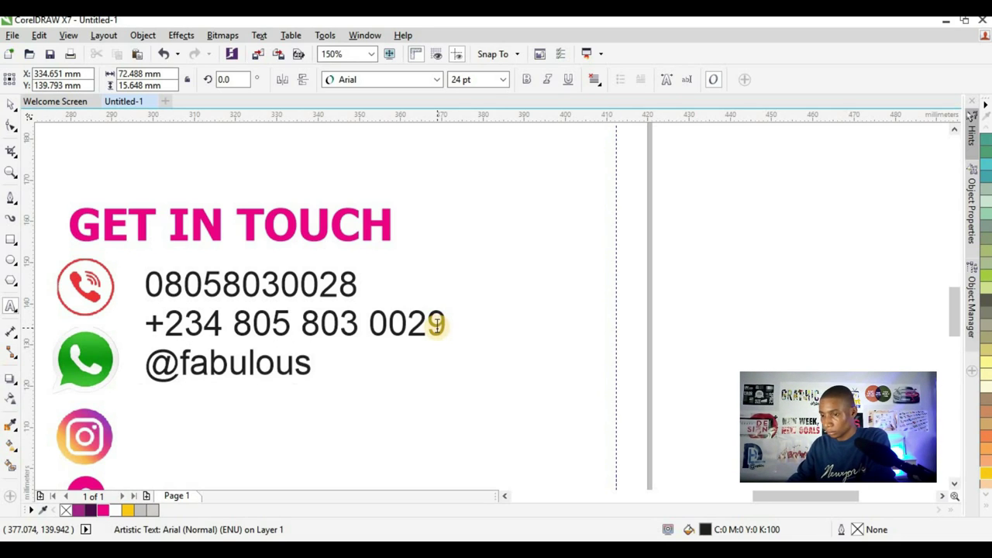
text(_)
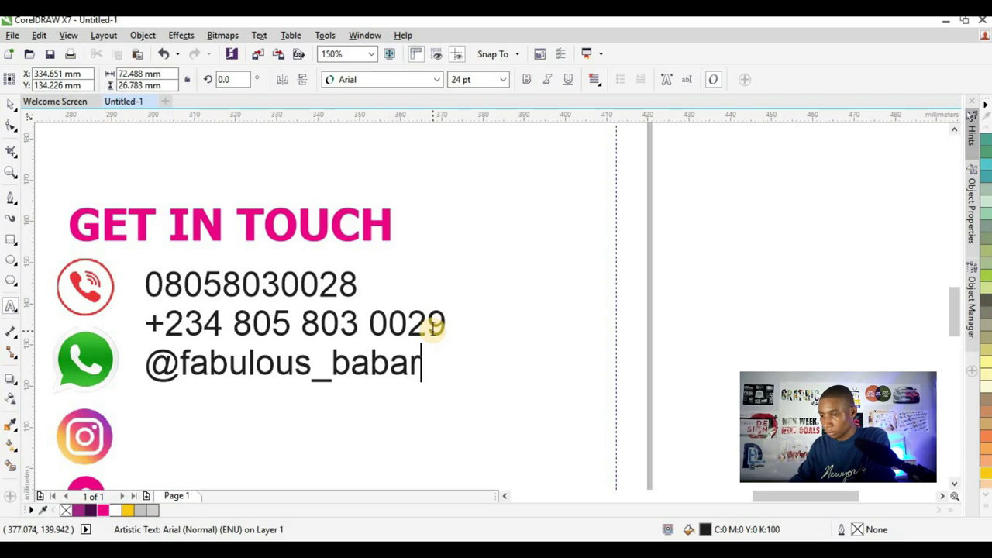
text(ba)
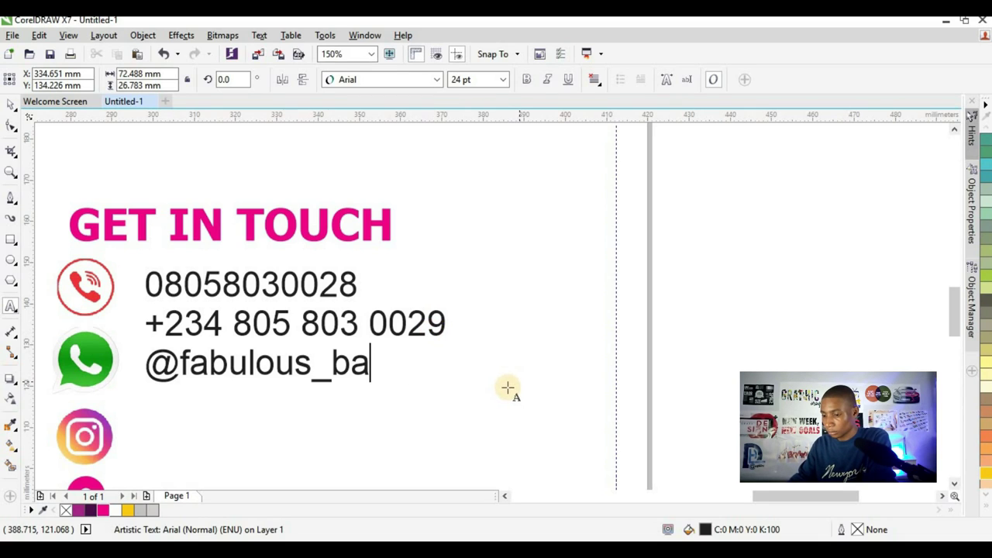
text(rbershop)
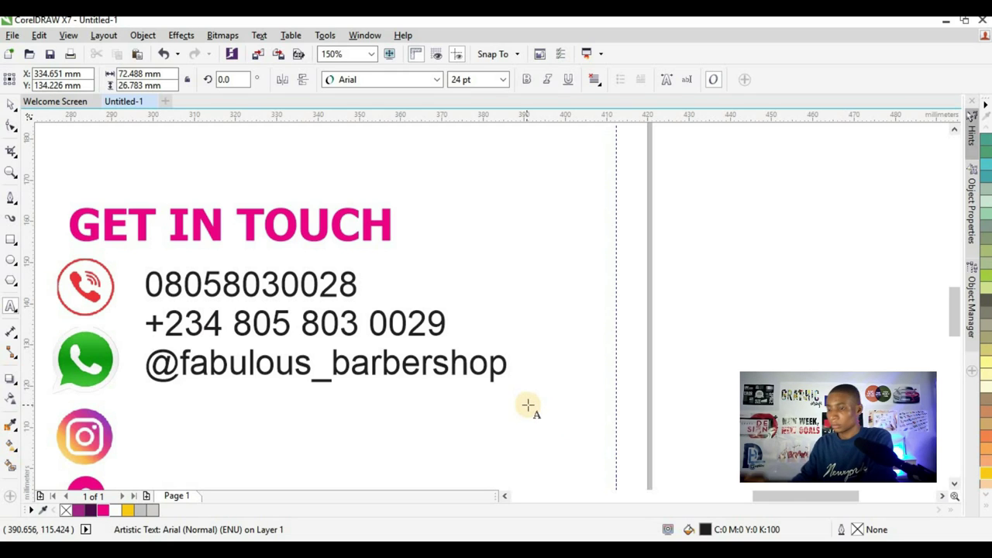
scroll(463, 380, down, 2)
scroll(467, 375, up, 2)
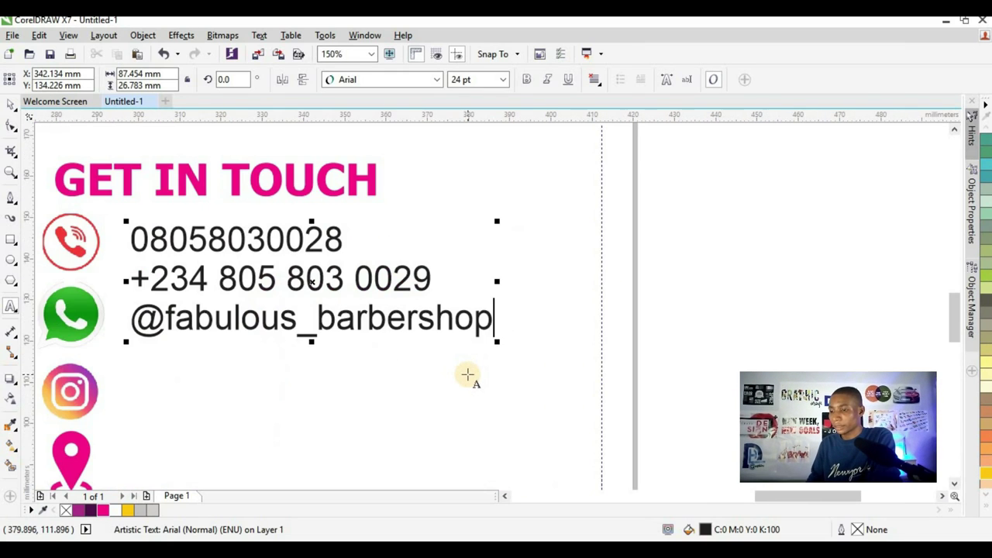
key(Return)
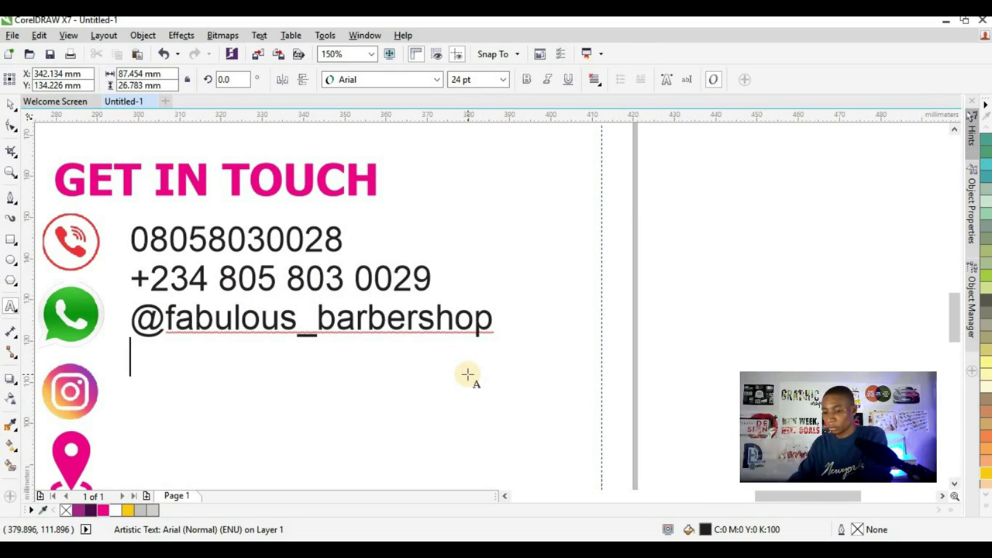
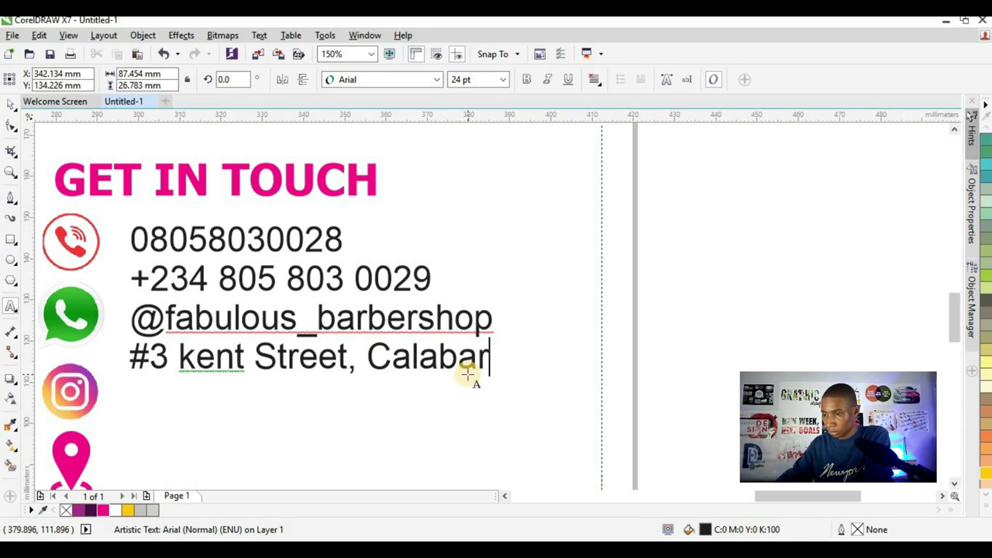
key(ctrl+space)
scroll(219, 262, down, 1)
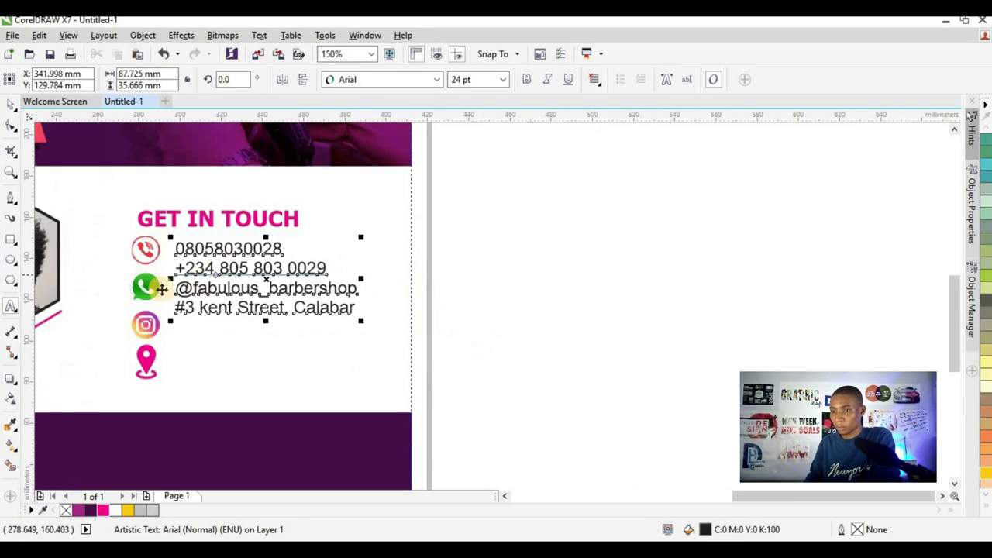
scroll(247, 252, up, 1)
drag(247, 252, 240, 252)
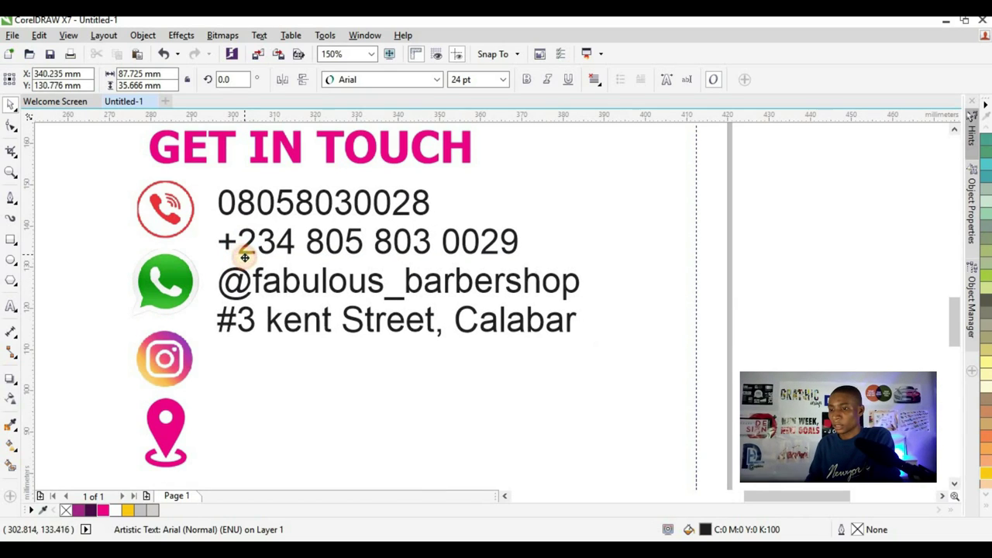
click(12, 130)
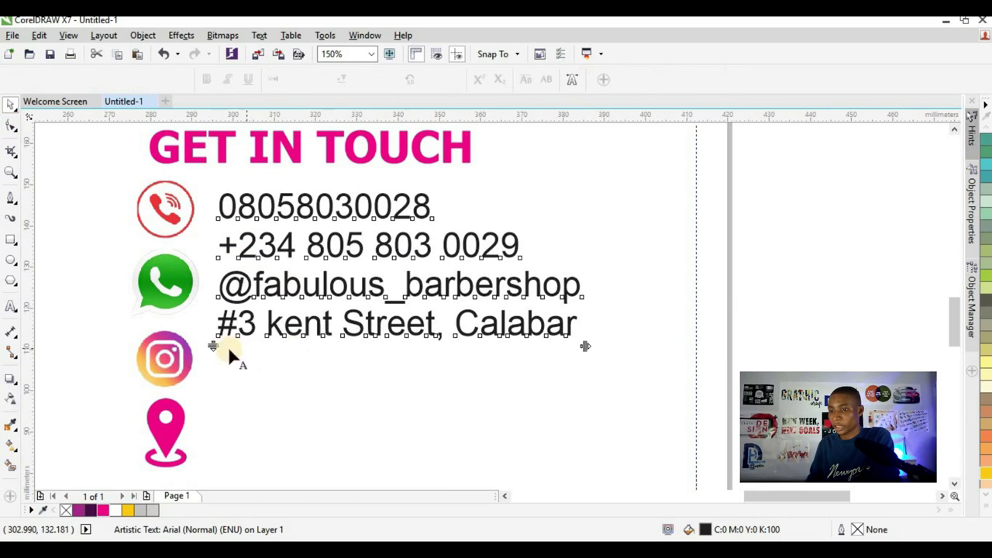
- Spread the contact lines level with their icons and shrink the four icons to about 77%
drag(215, 347, 226, 391)
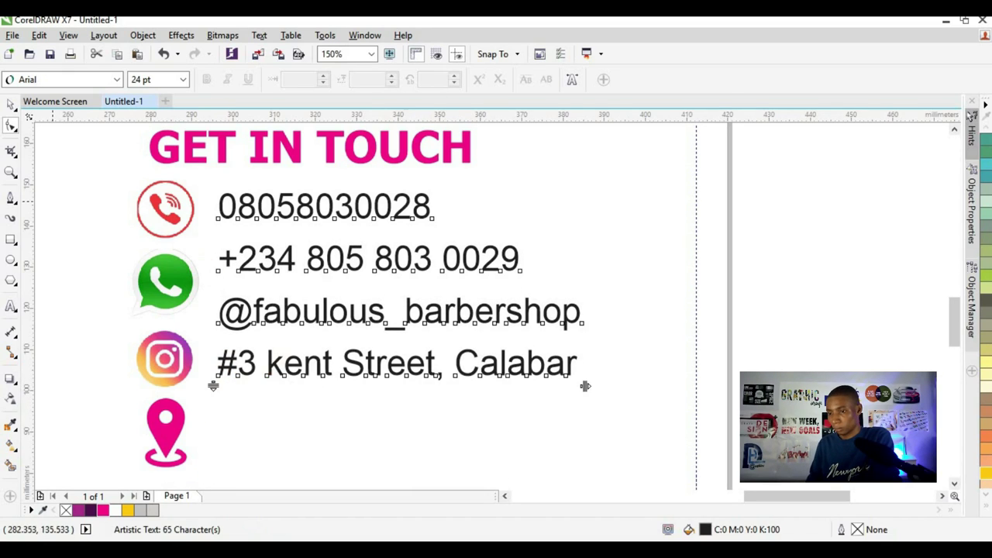
key(space)
click(162, 210)
shift+click(170, 288)
shift+click(167, 358)
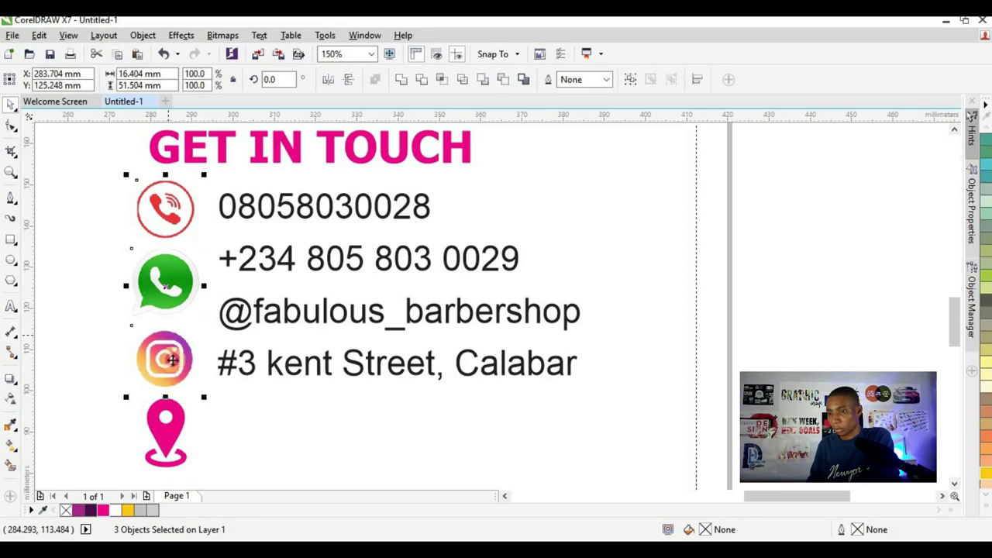
shift+click(176, 423)
drag(126, 471, 166, 387)
scroll(147, 407, up, 3)
scroll(211, 350, down, 2)
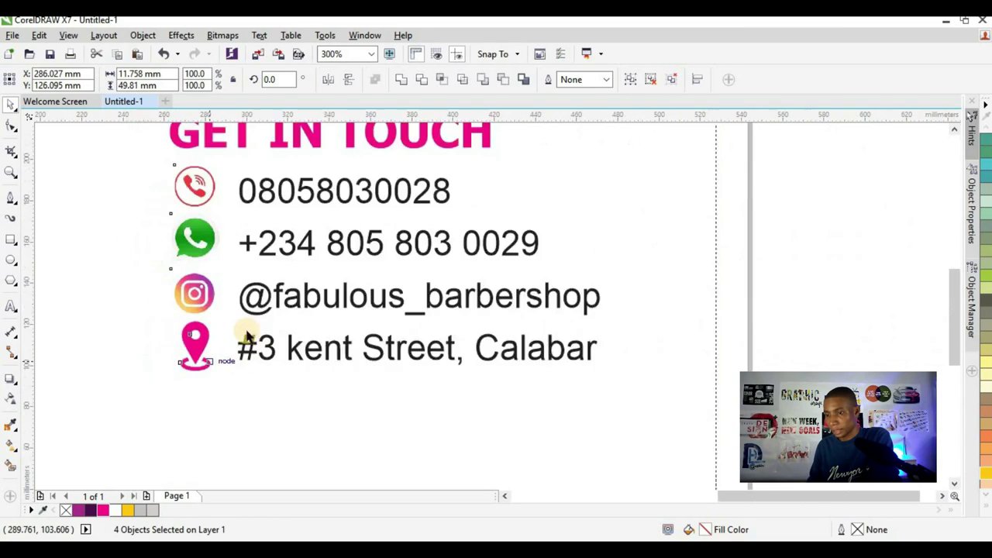
click(623, 248)
- Slightly enlarge and reposition the whole block of heading, icons and contact lines
scroll(265, 303, up, 2)
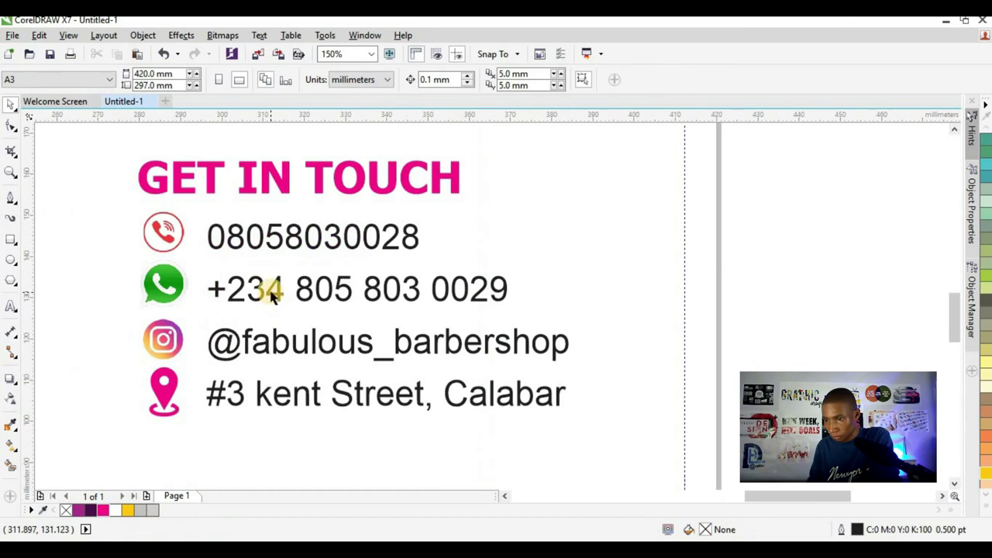
click(264, 299)
scroll(266, 291, down, 2)
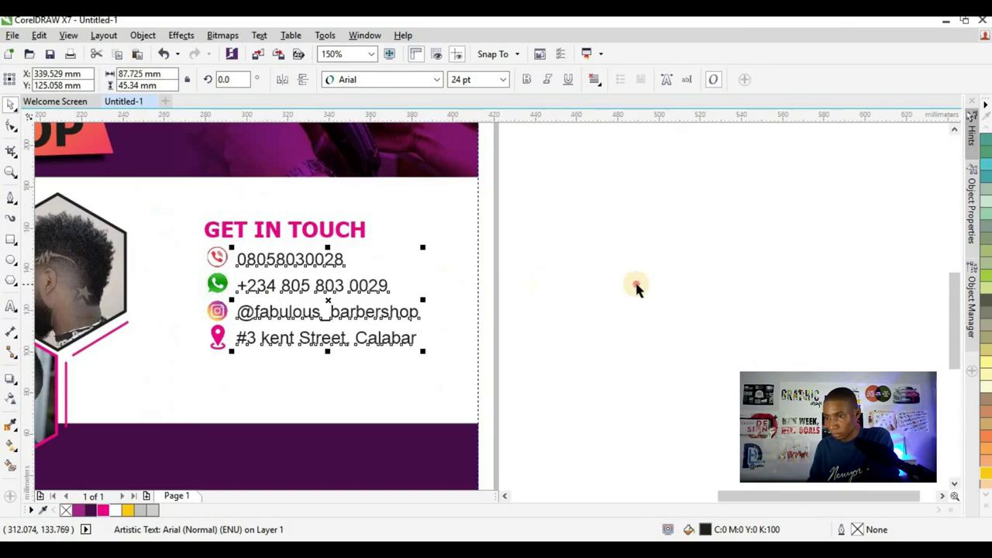
click(635, 283)
drag(567, 400, 176, 225)
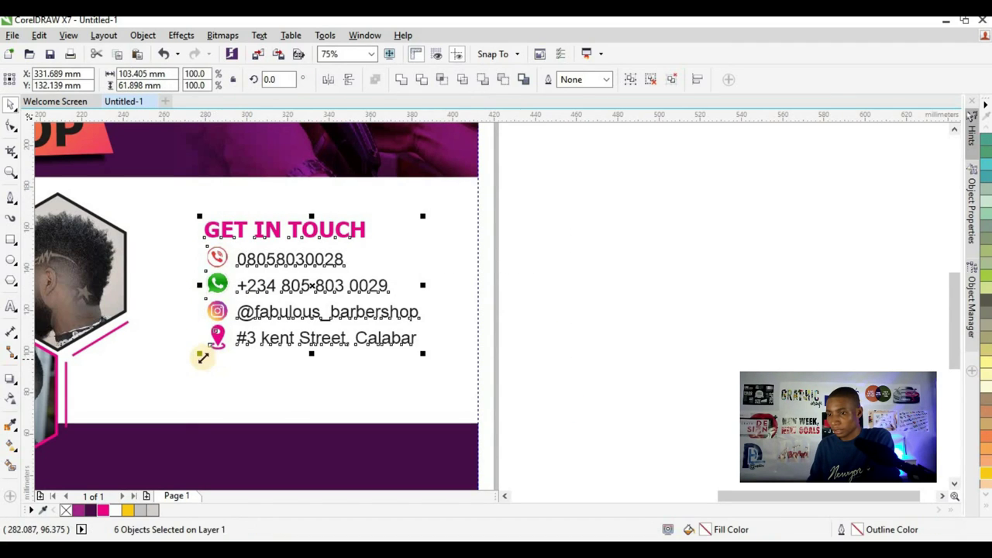
drag(198, 358, 437, 381)
drag(374, 362, 374, 366)
drag(439, 384, 476, 312)
scroll(476, 312, down, 2)
click(455, 305)
scroll(454, 304, down, 2)
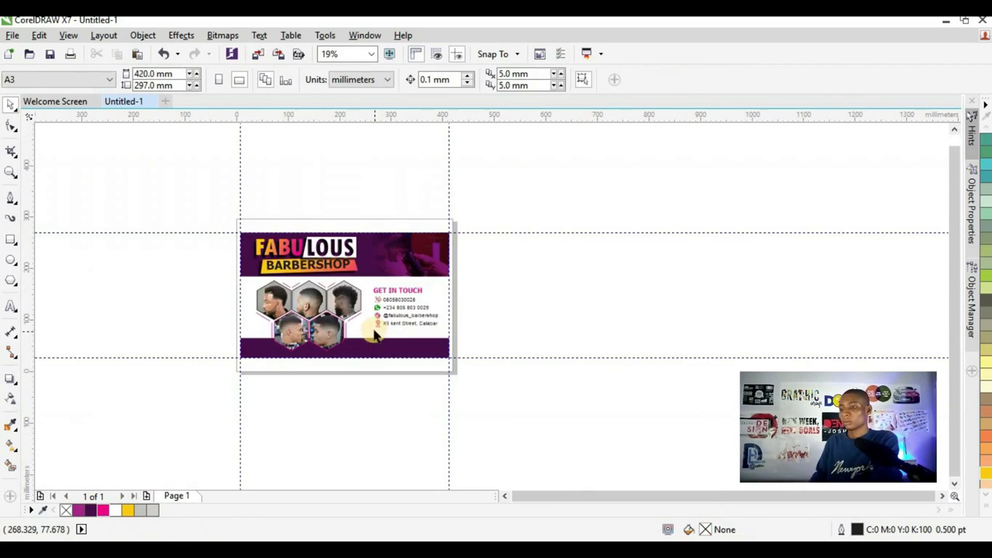
- Type the tagline '...your satisfaction is our pride' as new text beside the page
scroll(378, 316, up, 2)
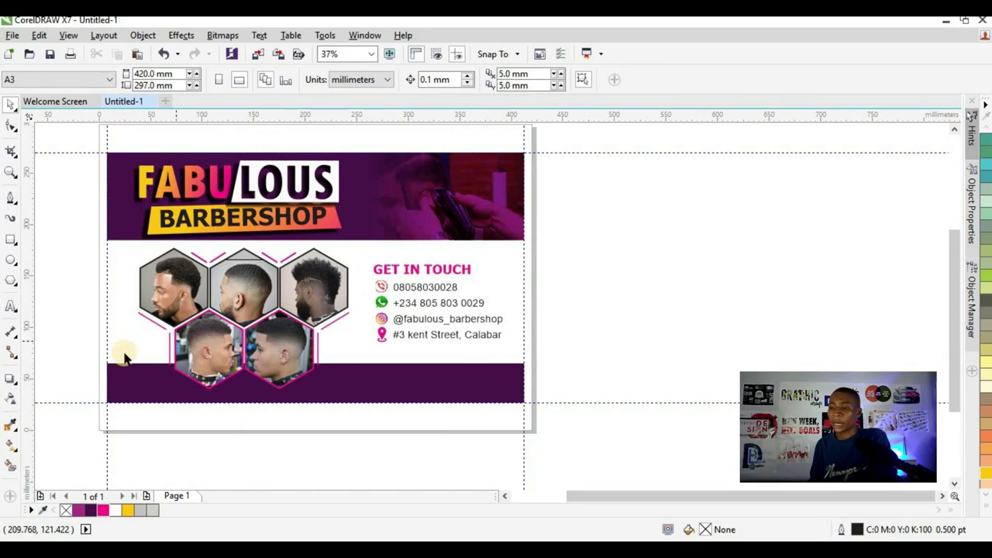
click(12, 308)
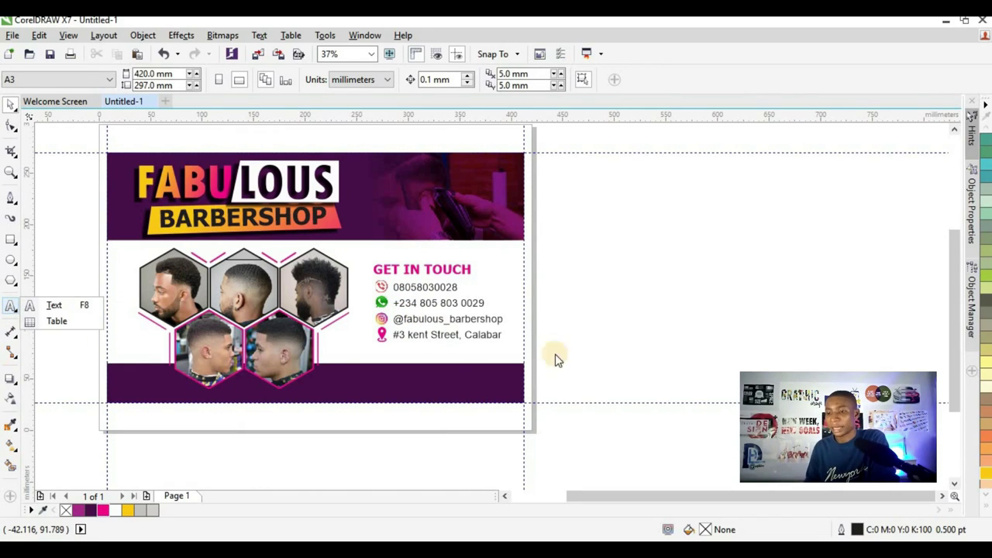
click(28, 306)
click(567, 313)
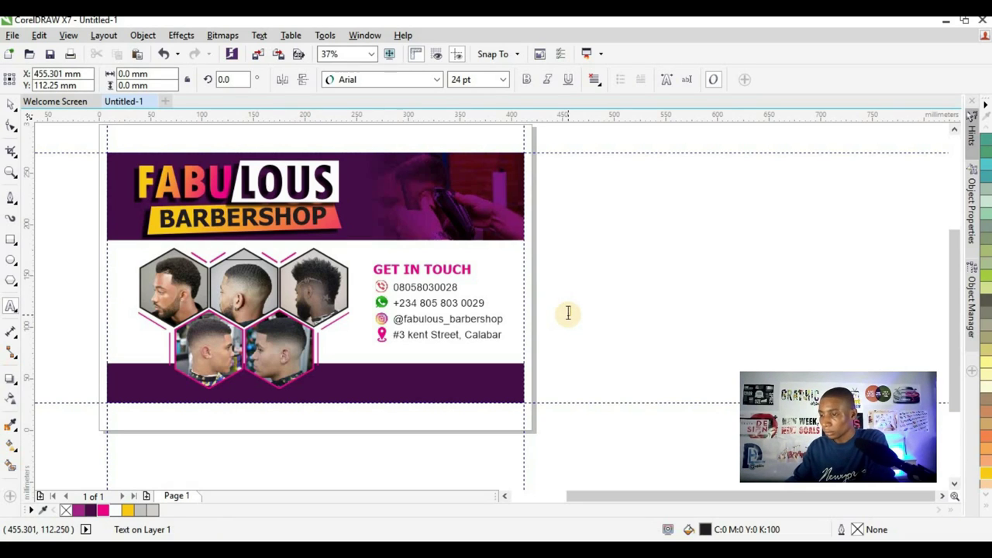
text(your satisfaction is our prid)
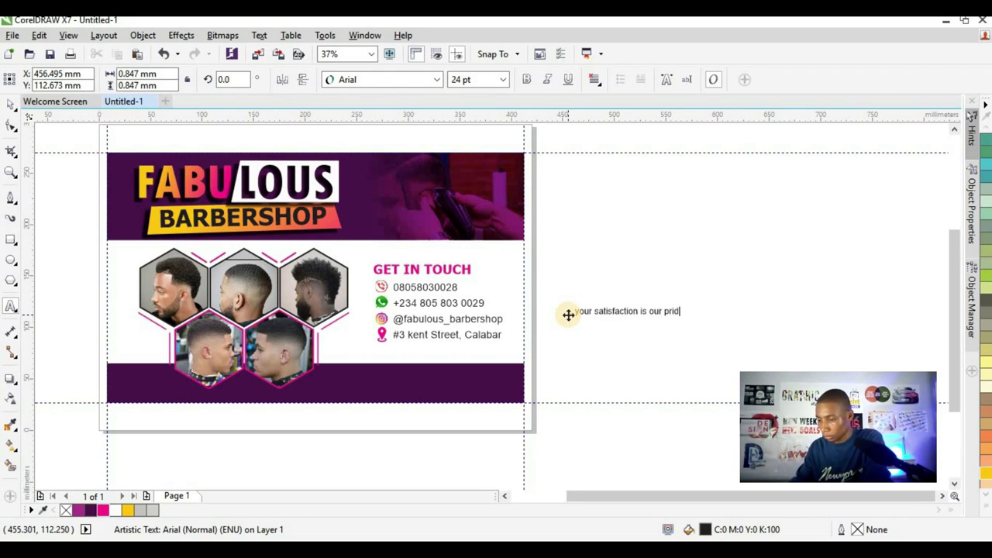
text(e)
click(11, 103)
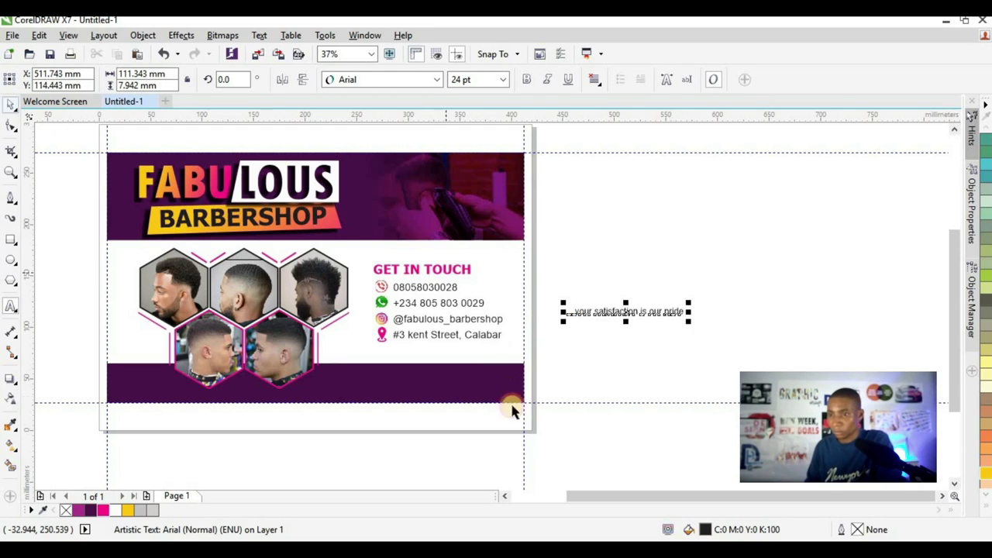
- Move the tagline onto the purple footer band, enlarge it, and colour it white
scroll(523, 405, up, 3)
drag(660, 205, 147, 342)
drag(346, 354, 473, 408)
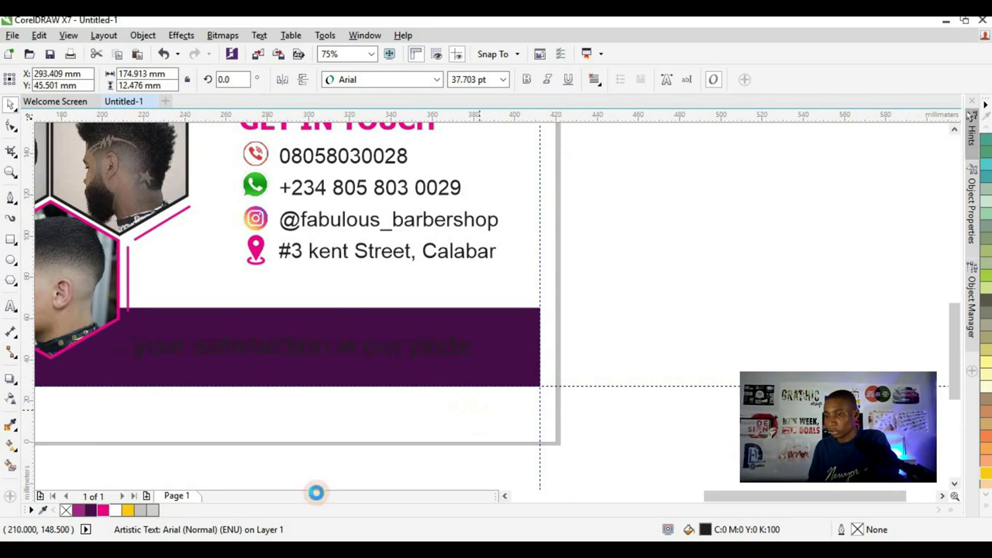
click(116, 510)
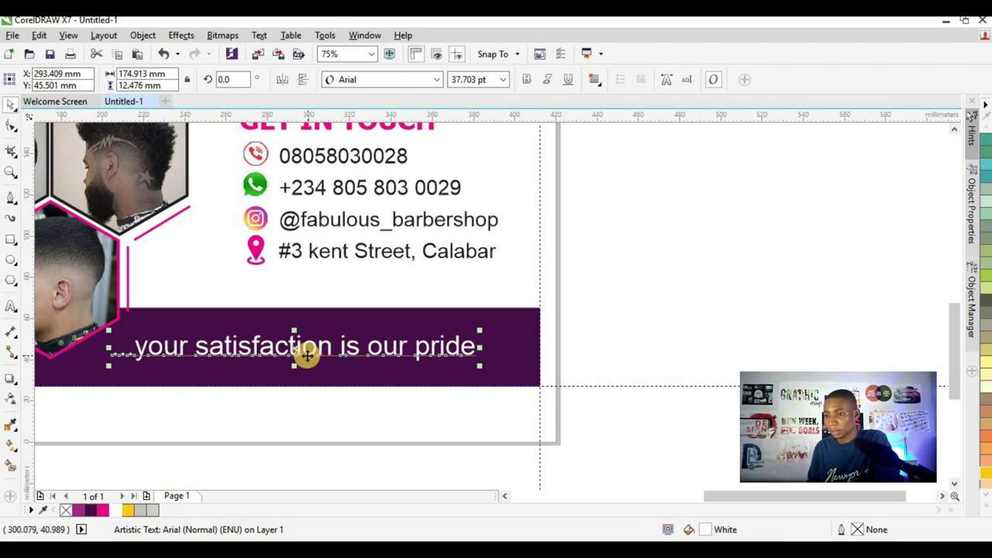
- Set the tagline to Tahoma Bold and shrink it to 33.7 pt to fit the footer
click(436, 79)
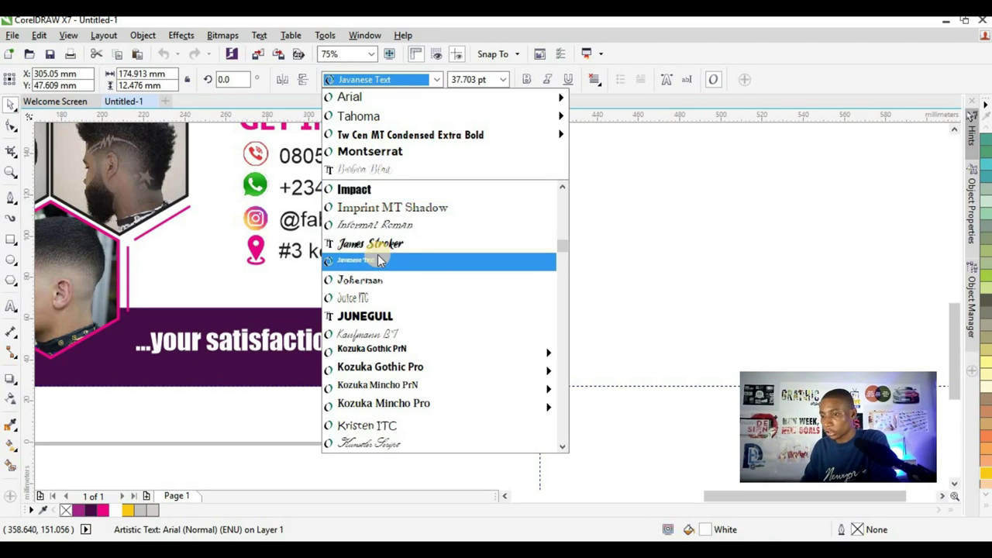
click(388, 116)
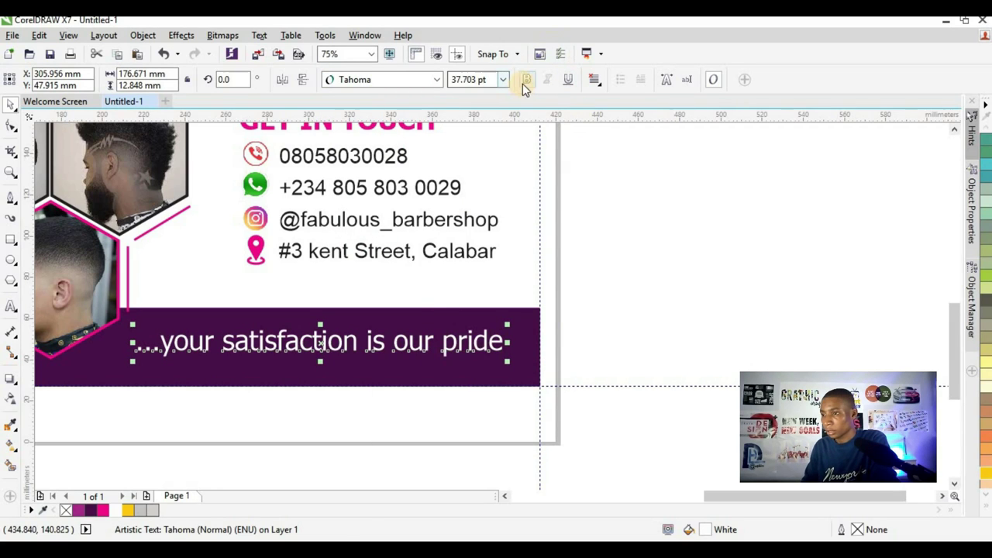
key(ctrl+b)
drag(558, 362, 487, 342)
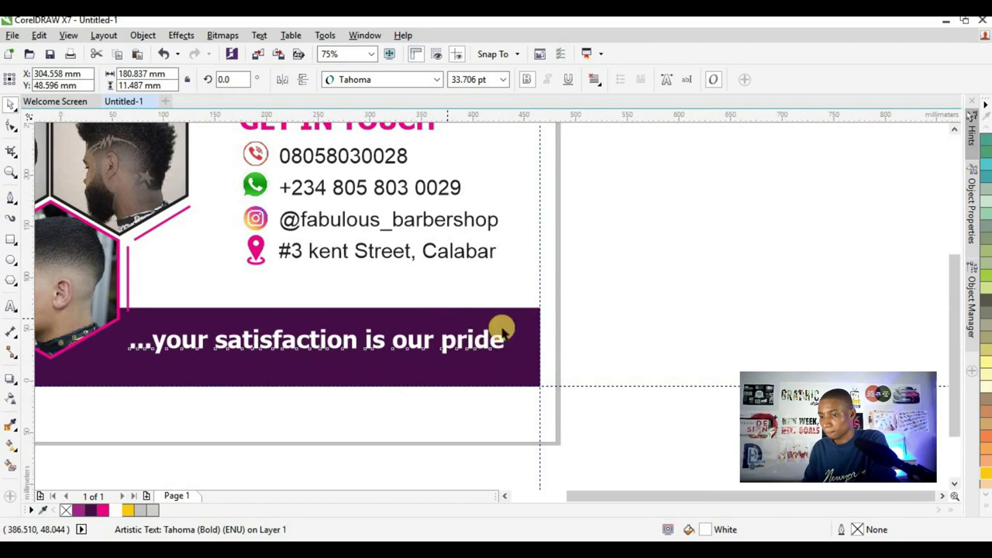
- Zoom to the whole flyer and preview it full screen with F9
key(z)
click(171, 81)
click(147, 81)
key(space)
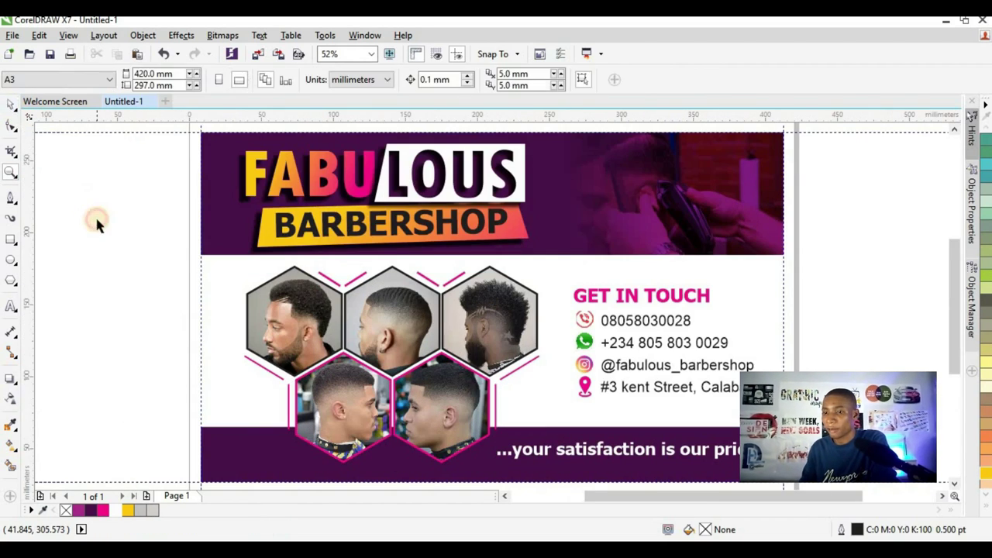
right_click(114, 229)
key(Escape)
key(F9)
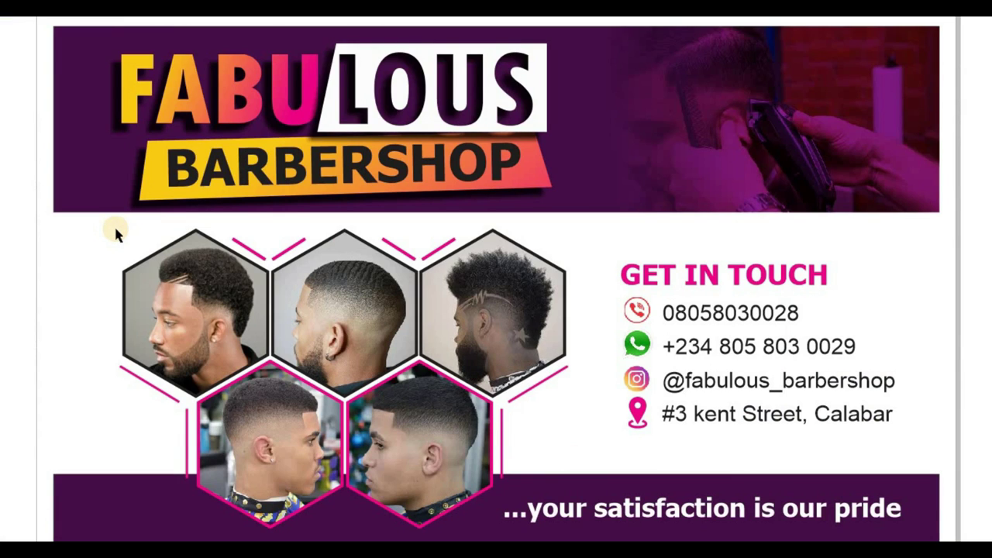